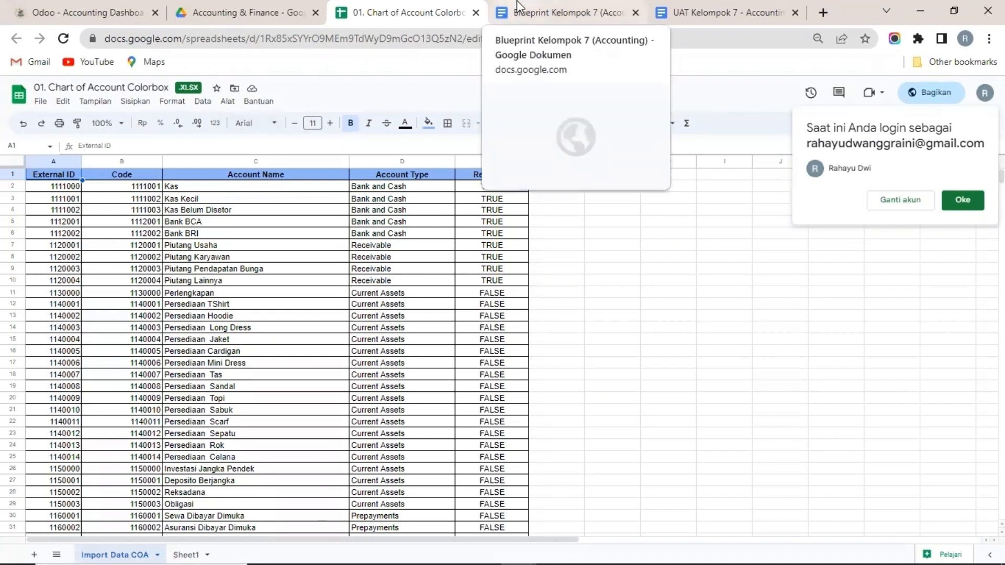
Open the Blueprint Kelompok 7 (Accounting) document and look over its document control tables and table of contents
key("ctrl+shift+Tab")
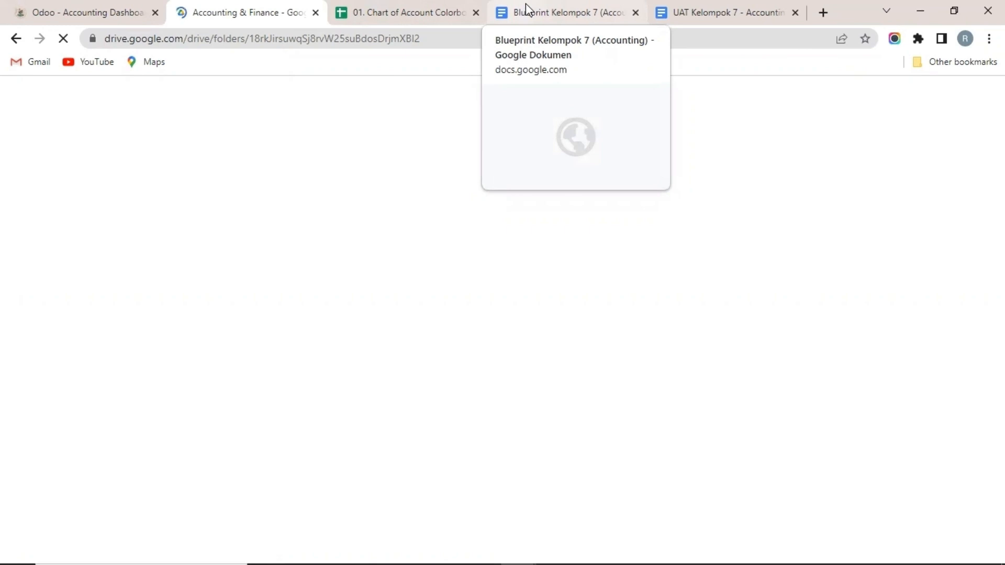
left_click(526, 3)
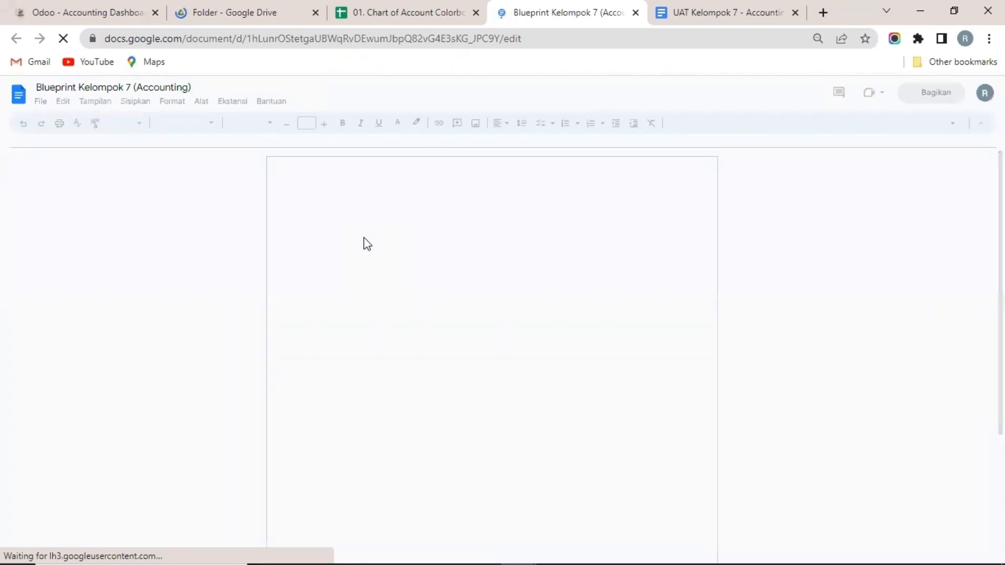
scroll(433, 241, "down", 20)
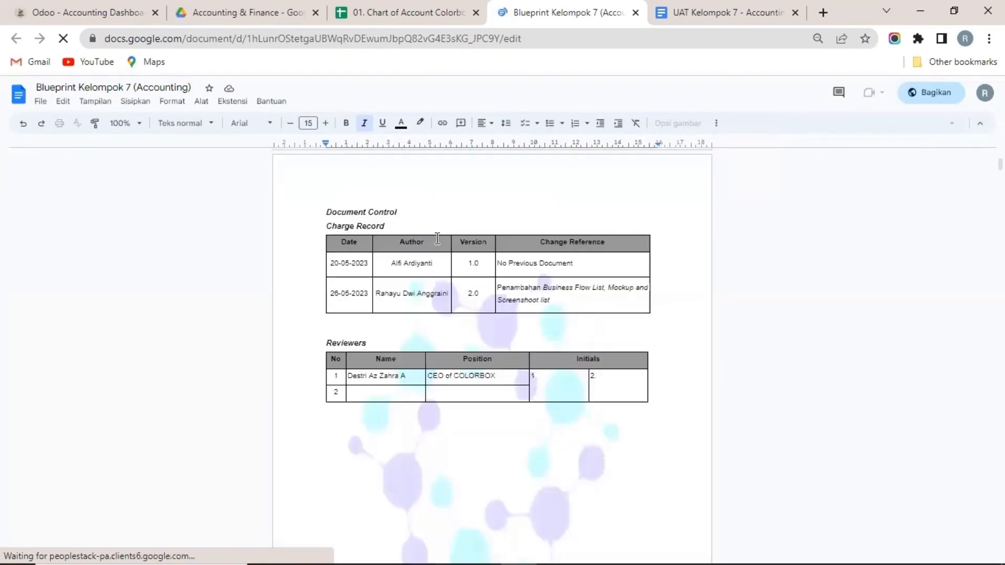
scroll(450, 234, "down", 1)
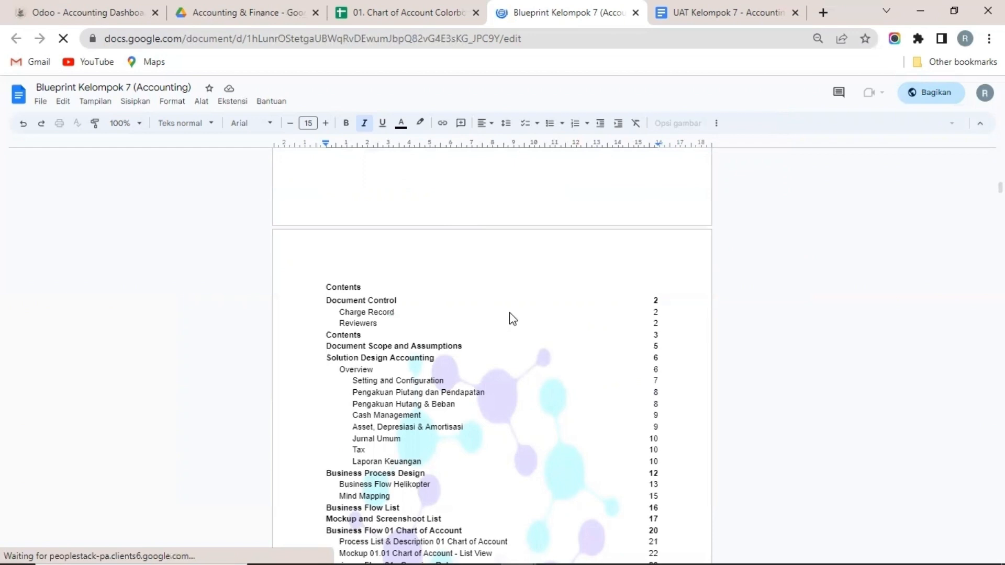
scroll(448, 355, "down", 2)
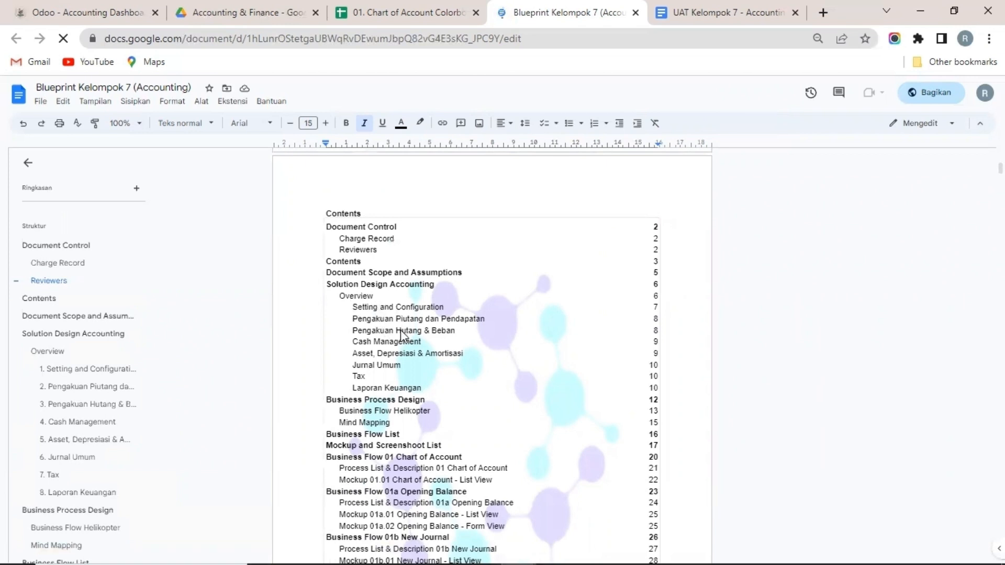
scroll(400, 330, "down", 1)
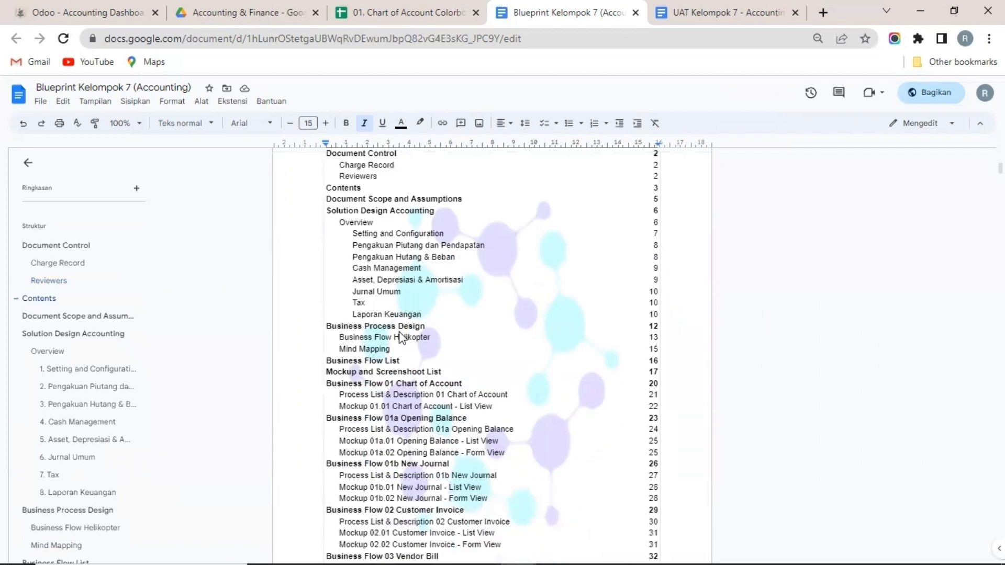
scroll(391, 309, "down", 1)
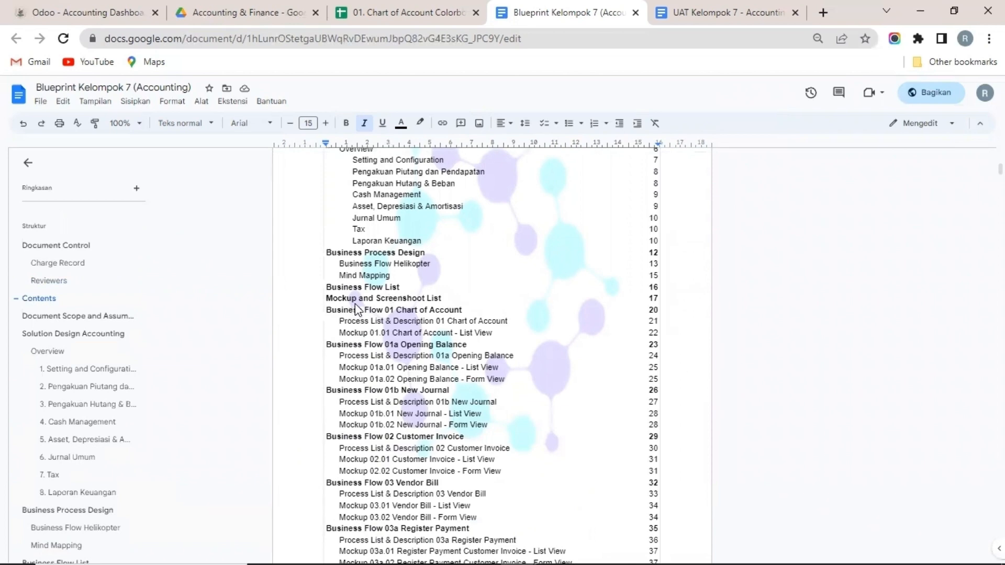
Read the Document Scope and Assumptions section and the Solution Design Accounting overview of the blueprint
left_click(72, 319)
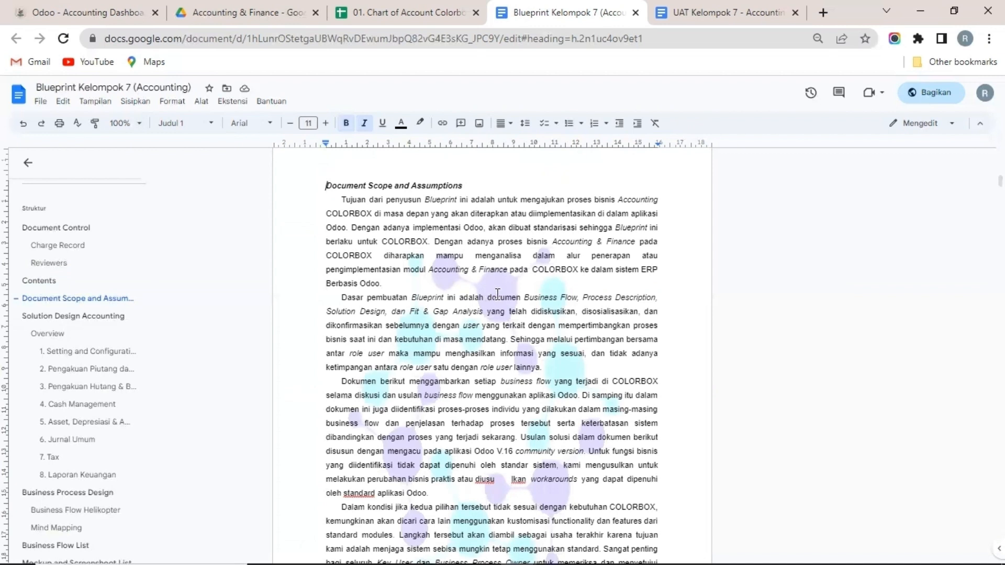
left_click(49, 317)
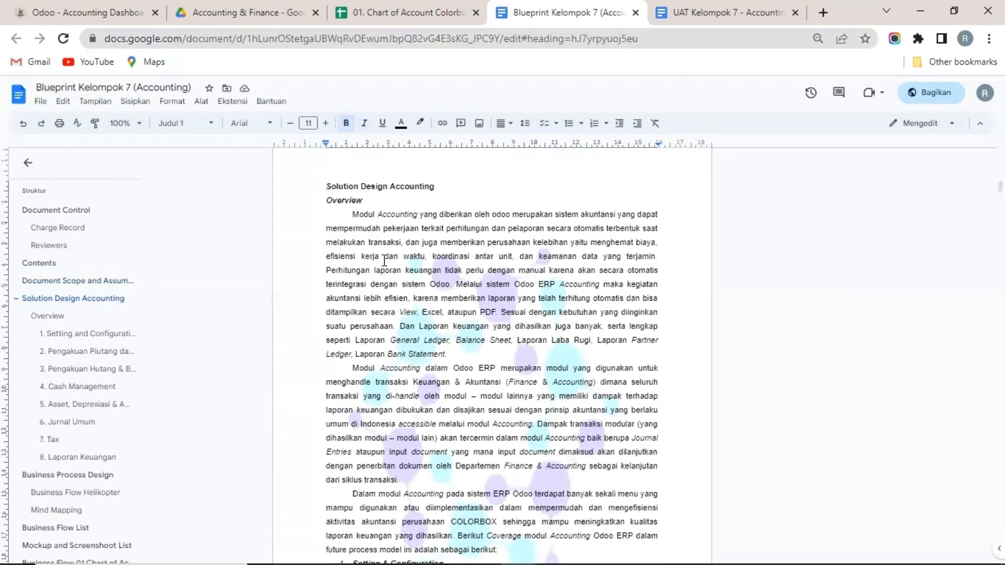
scroll(388, 252, "down", 4)
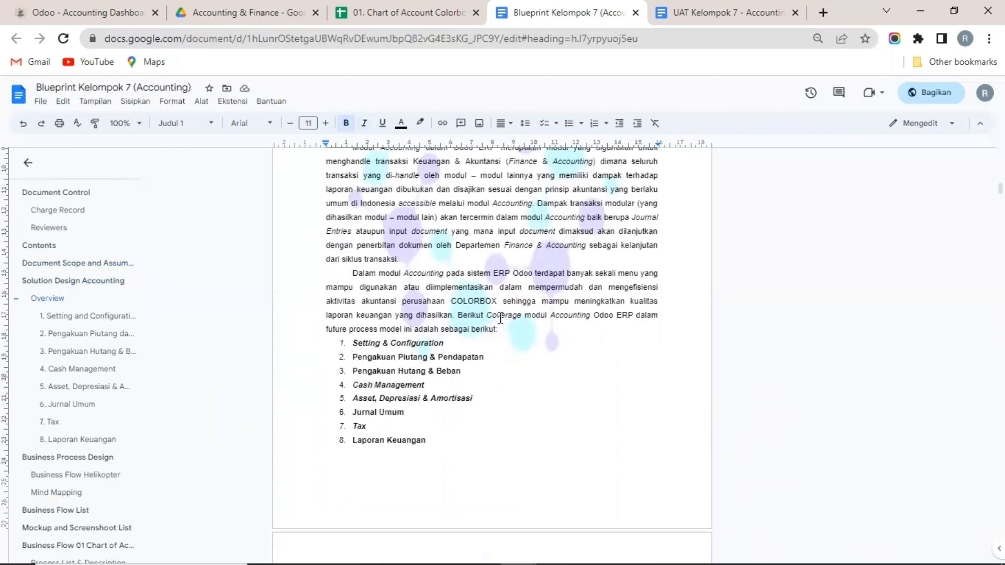
Review the blueprint's solution design topics from Setting and Configuration to Laporan Keuangan, including the tax parameter table
scroll(501, 314, "down", 15)
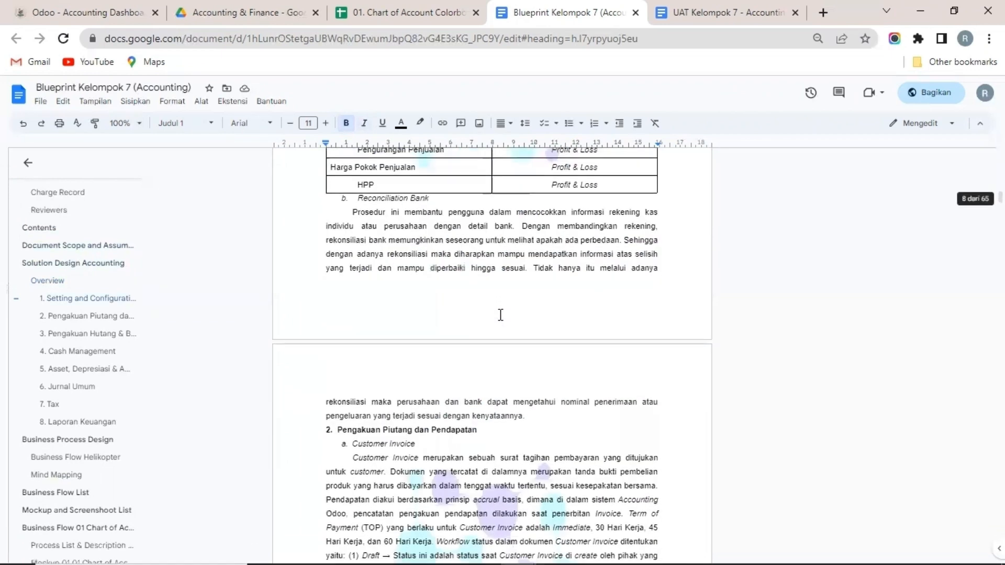
scroll(478, 301, "down", 2)
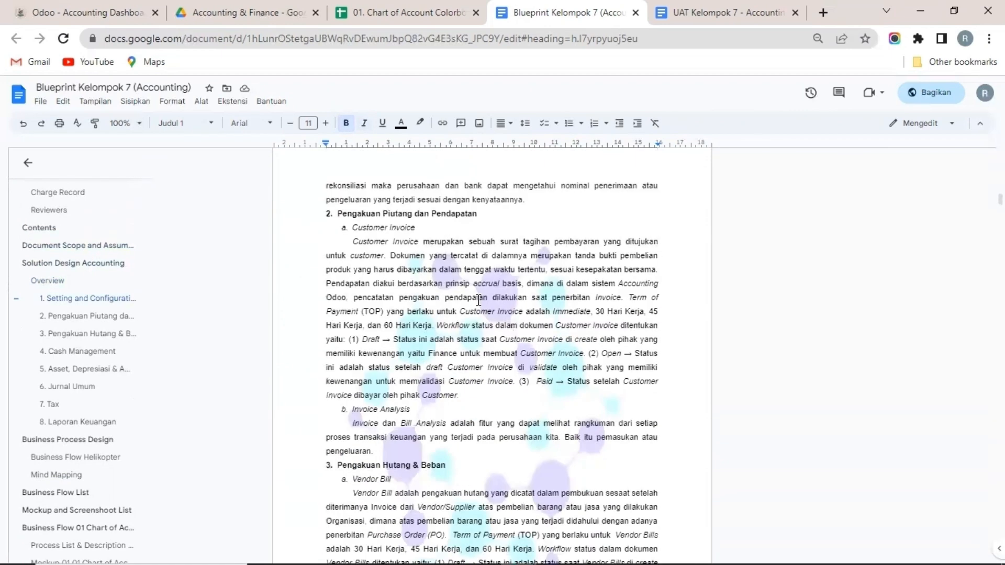
scroll(478, 300, "down", 5)
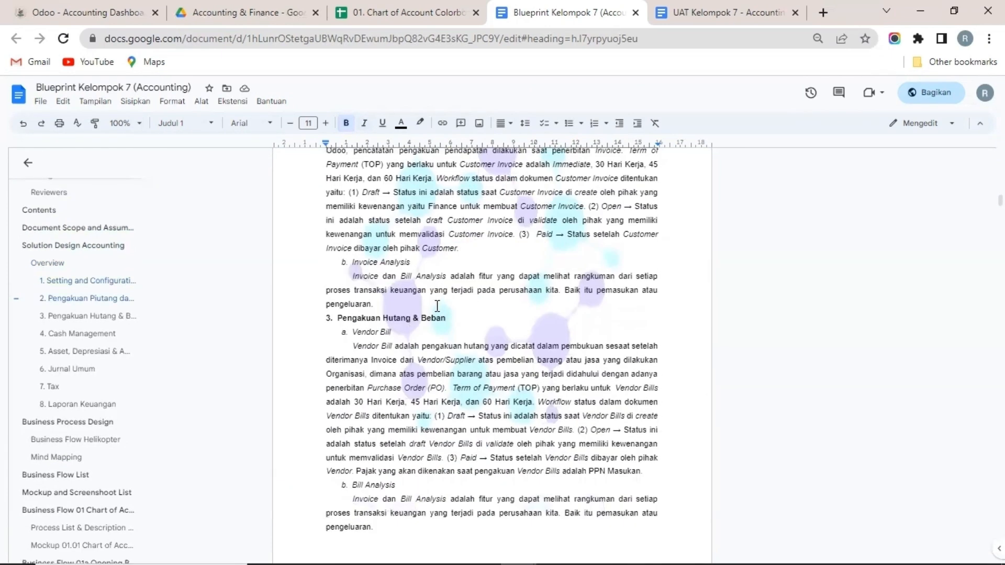
scroll(437, 306, "down", 6)
scroll(437, 306, "down", 6)
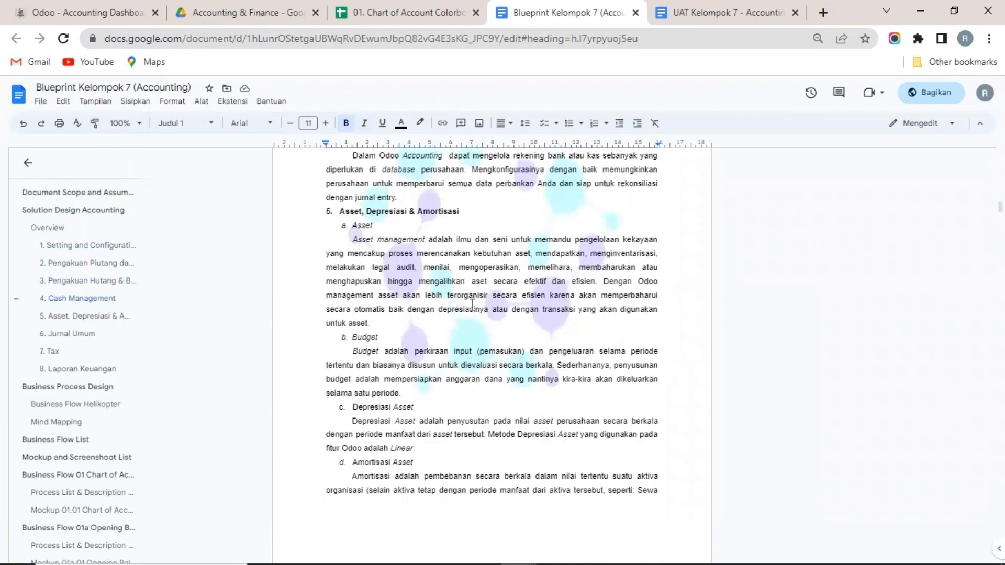
scroll(473, 314, "down", 10)
scroll(473, 362, "up", 1)
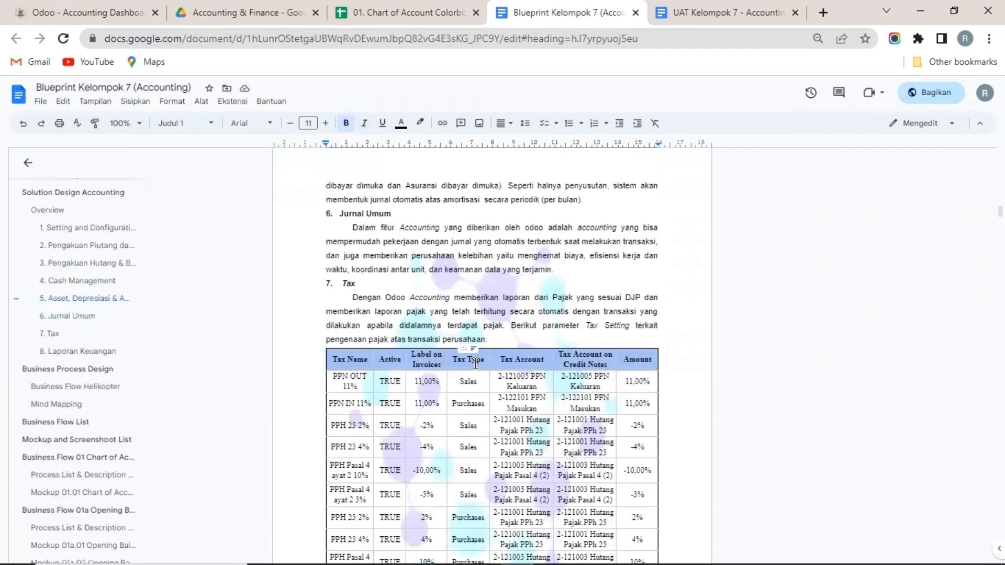
scroll(470, 296, "down", 2)
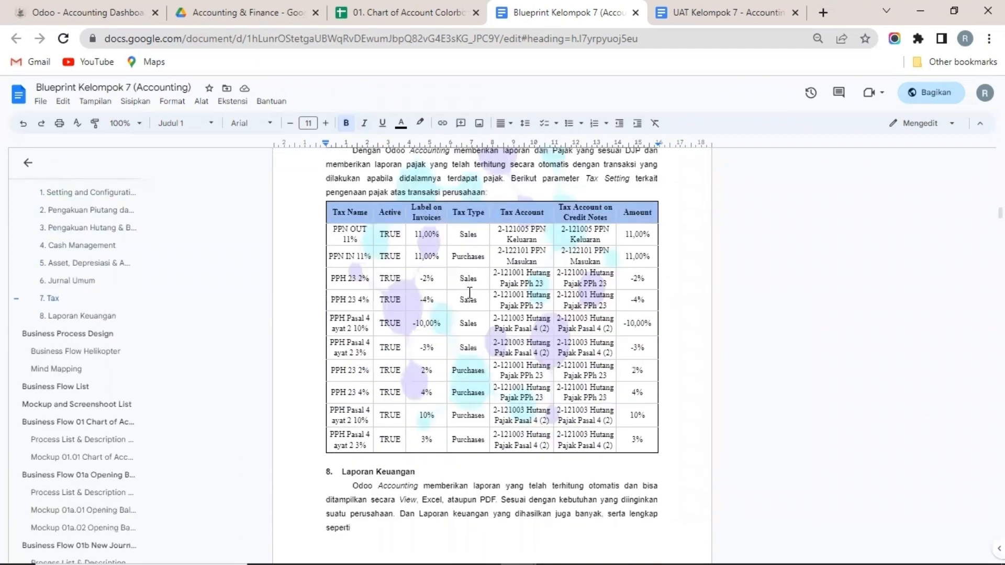
scroll(470, 293, "down", 6)
scroll(455, 251, "up", 2)
scroll(449, 240, "down", 3)
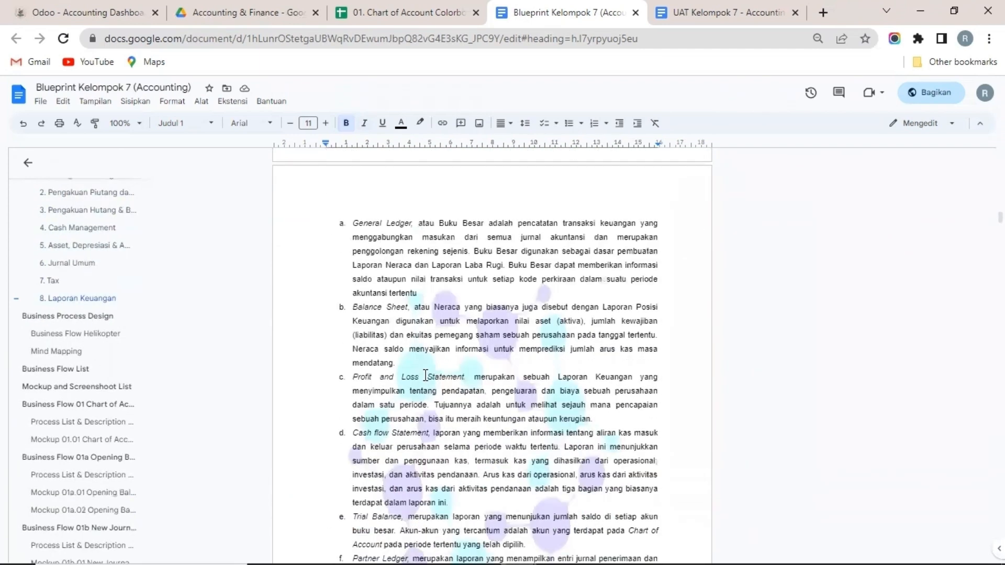
Examine the flowchart symbol legend in the blueprint's Business Process Design section
scroll(425, 375, "down", 8)
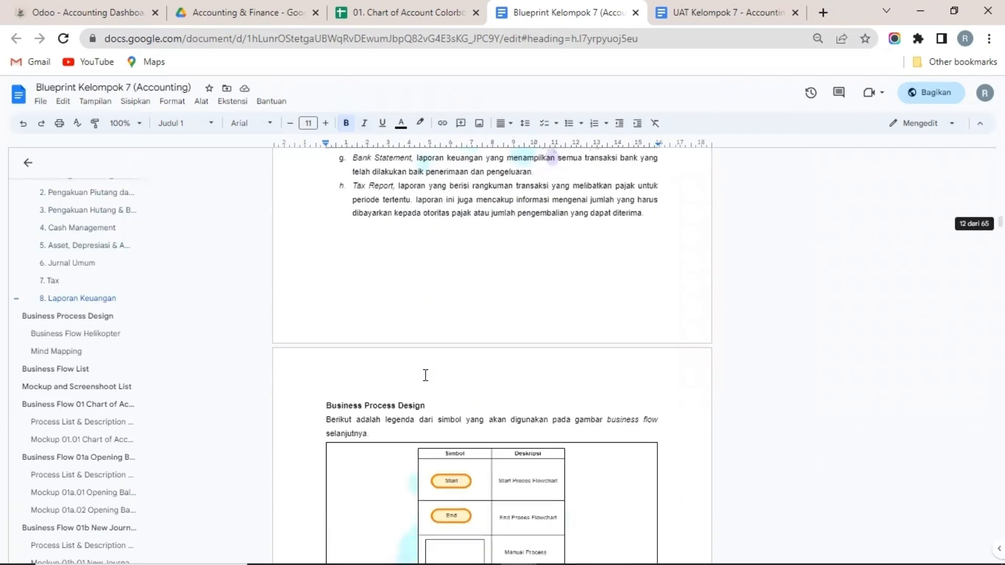
scroll(425, 375, "down", 3)
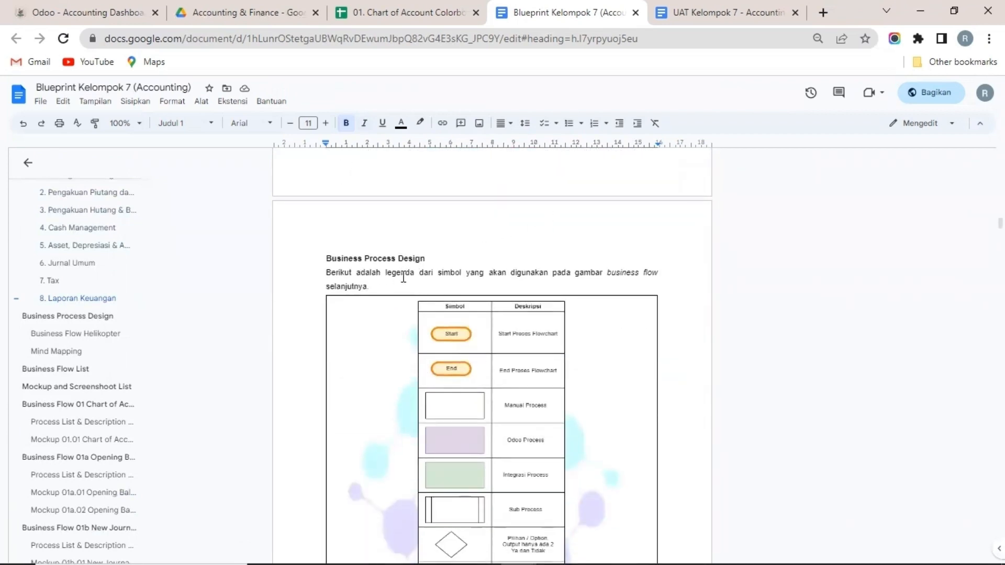
scroll(434, 294, "down", 4)
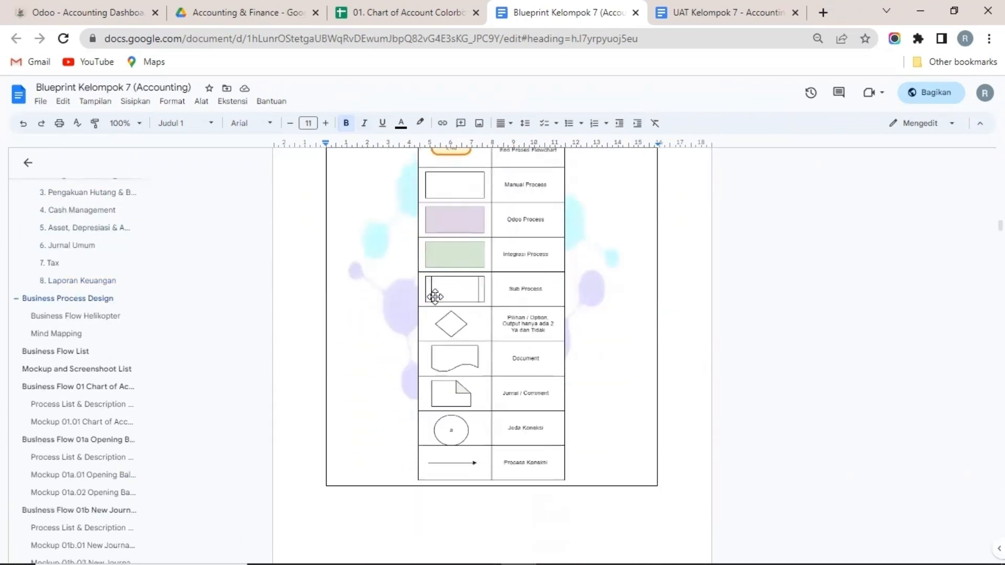
scroll(433, 291, "up", 1)
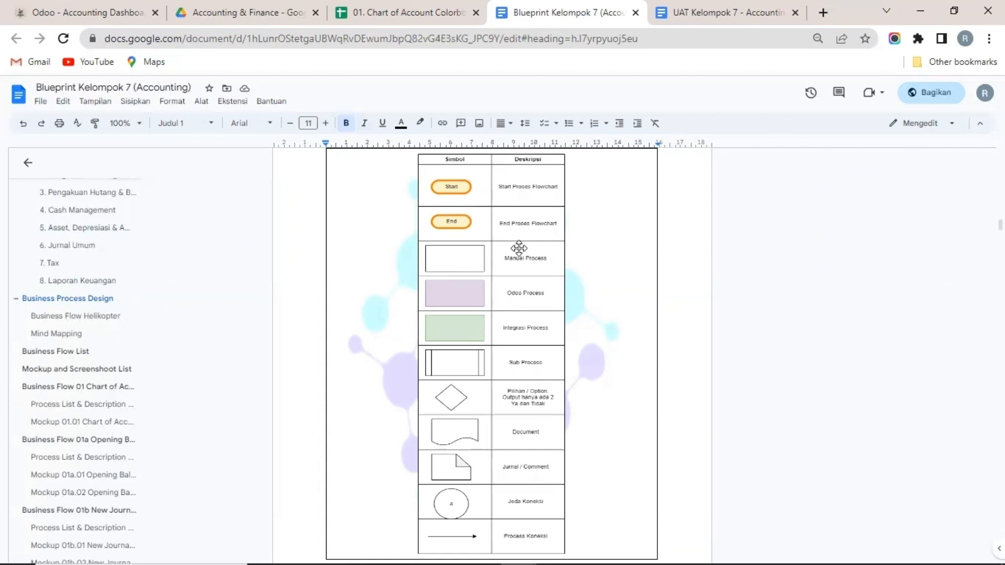
Go to the Business Flow List and look through its table and the Mockup and Screenshoot List
left_click(77, 356)
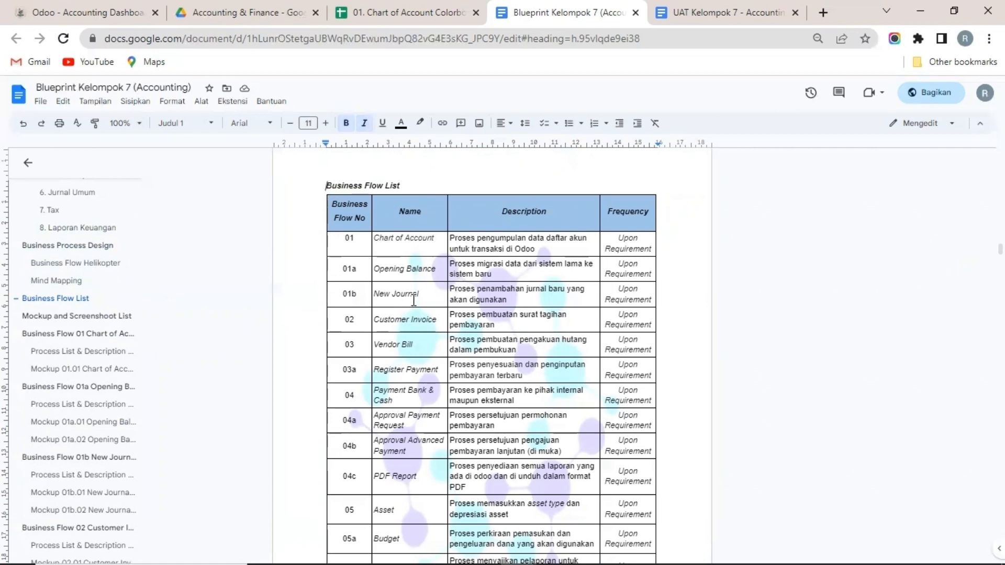
scroll(409, 332, "down", 10)
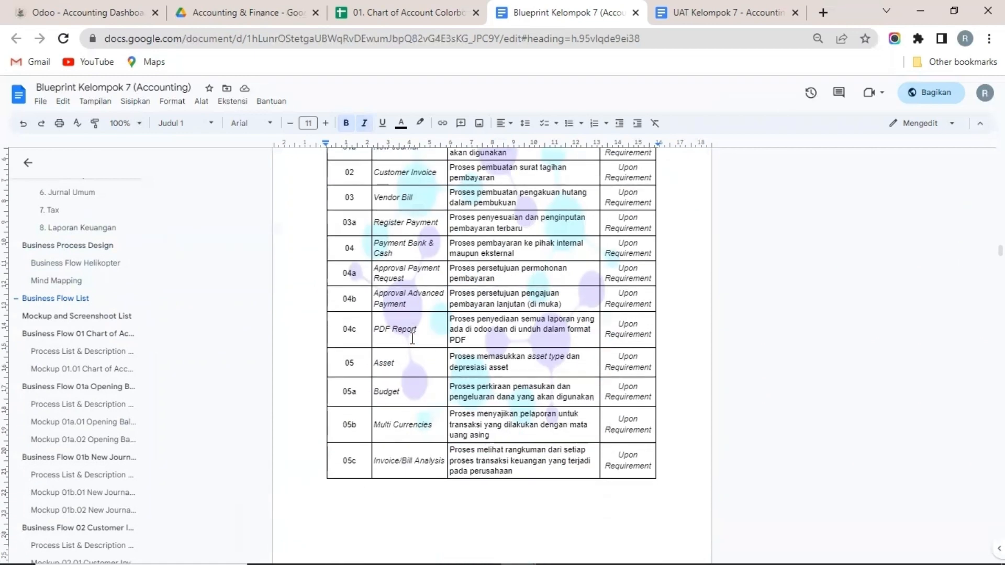
scroll(413, 339, "down", 3)
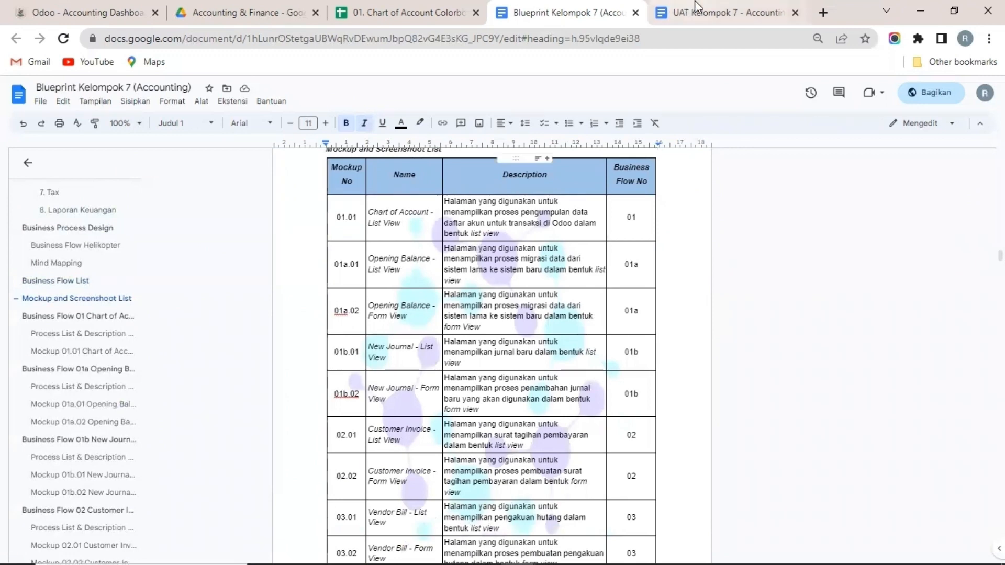
Open the UAT Kelompok 7 - Accounting document and review its contents, the ACC 1 Chart of Account test script and the Script List
left_click(696, 5)
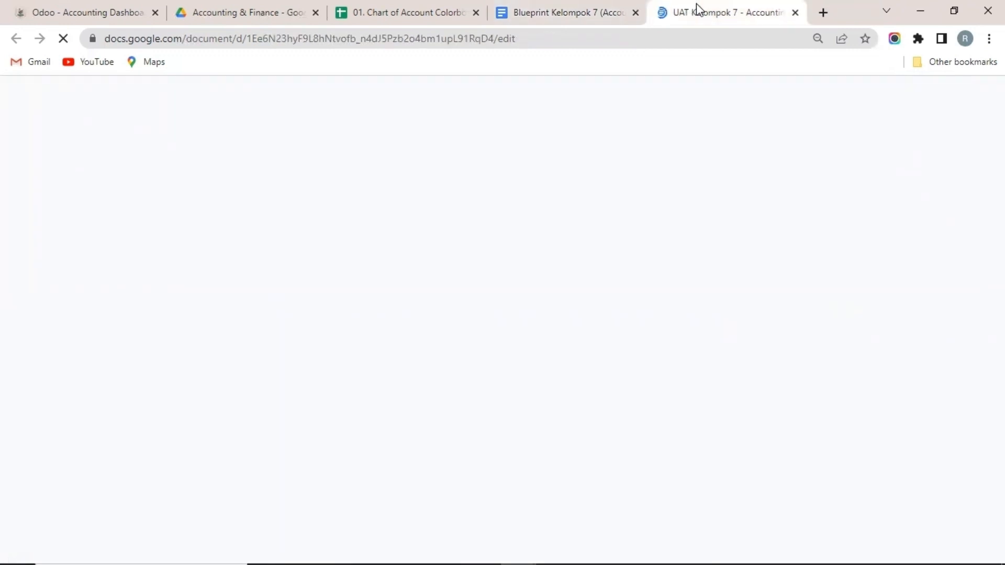
scroll(643, 310, "down", 10)
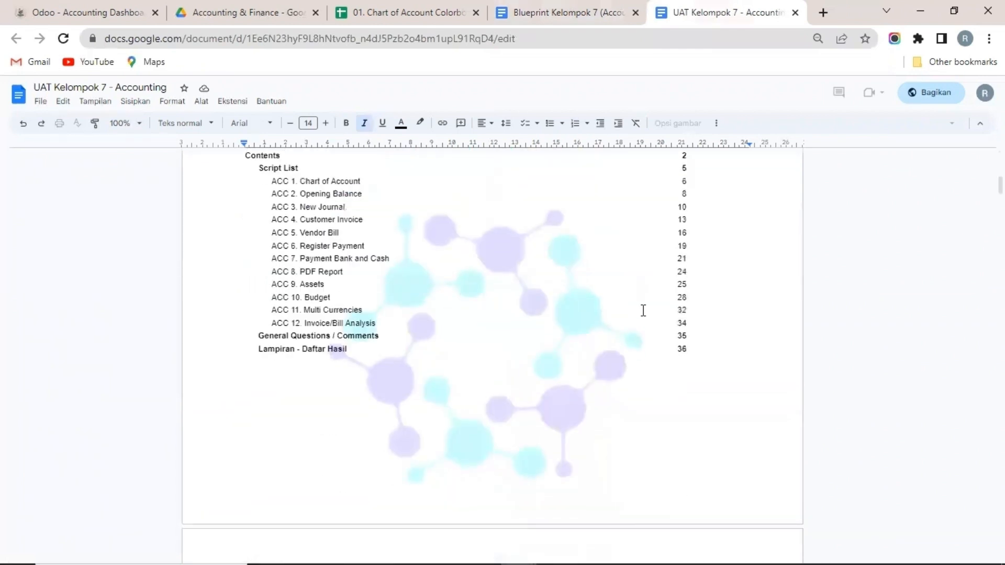
scroll(645, 317, "up", 1)
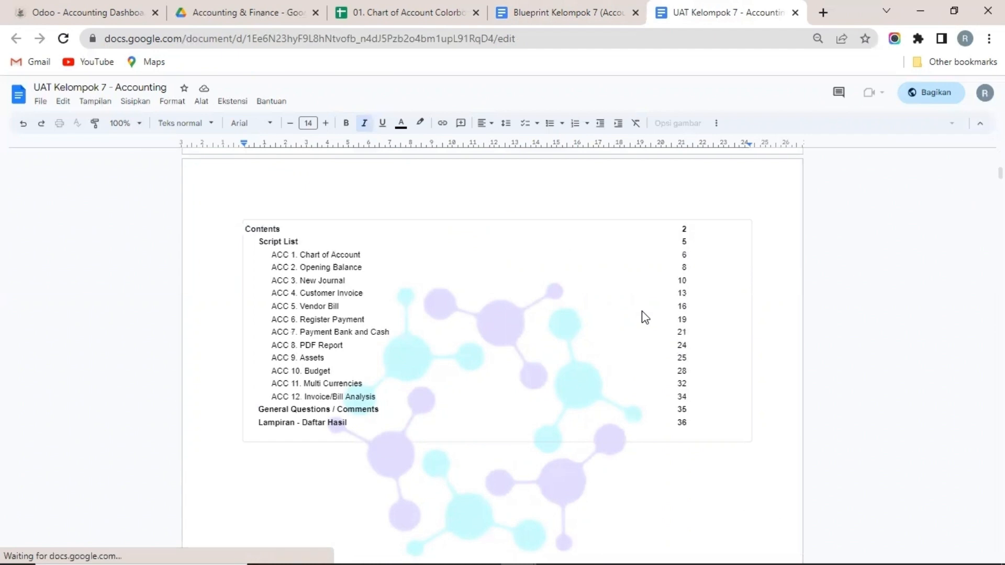
scroll(448, 414, "down", 20)
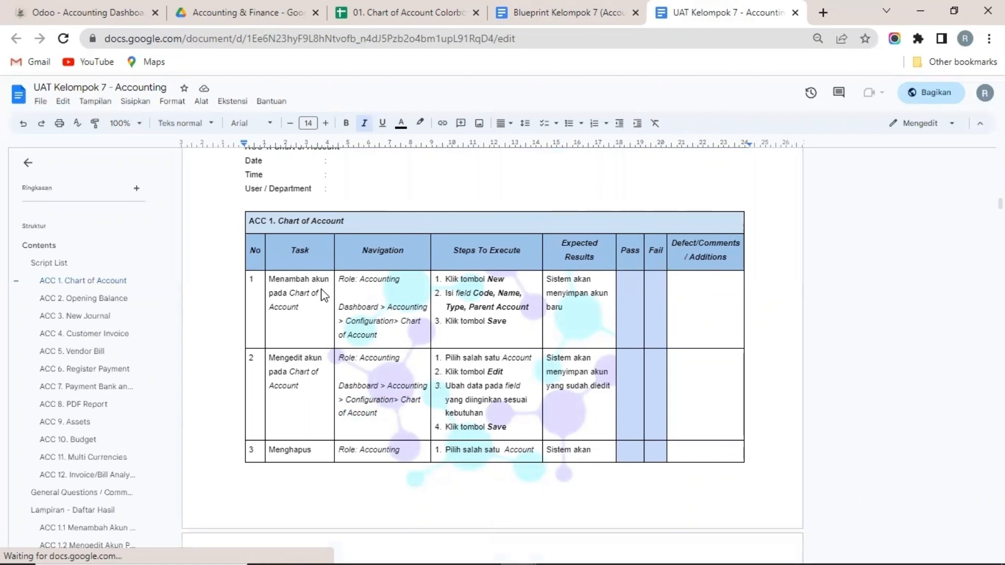
scroll(322, 290, "down", 5)
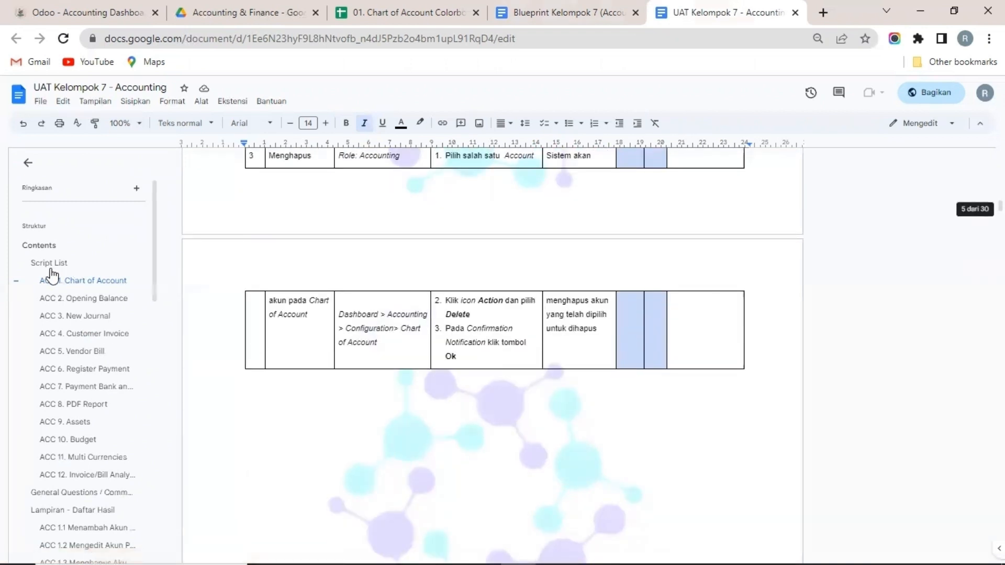
left_click(50, 266)
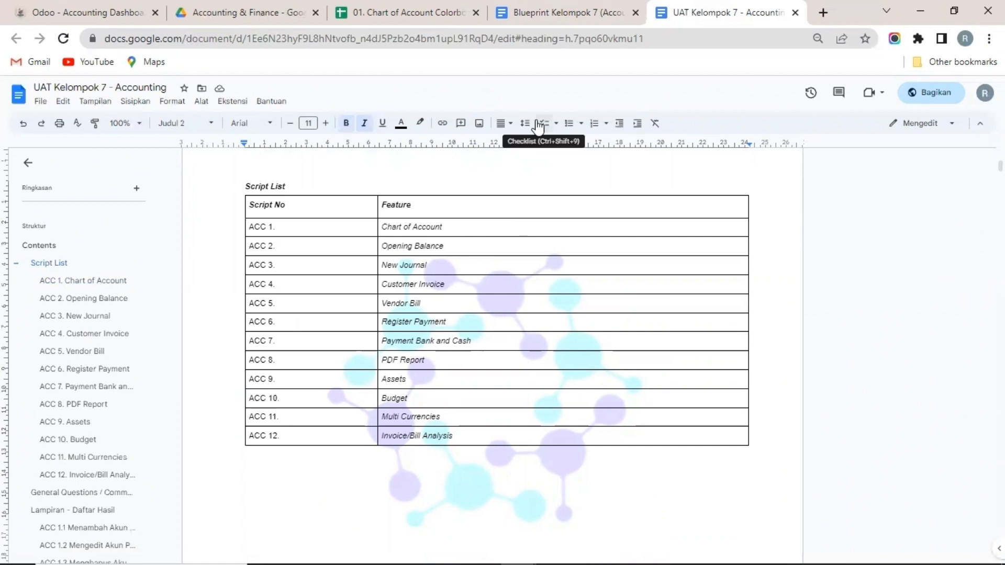
Switch to Odoo and remove the Favorites filter from the Accounting Dashboard
left_click(43, 1)
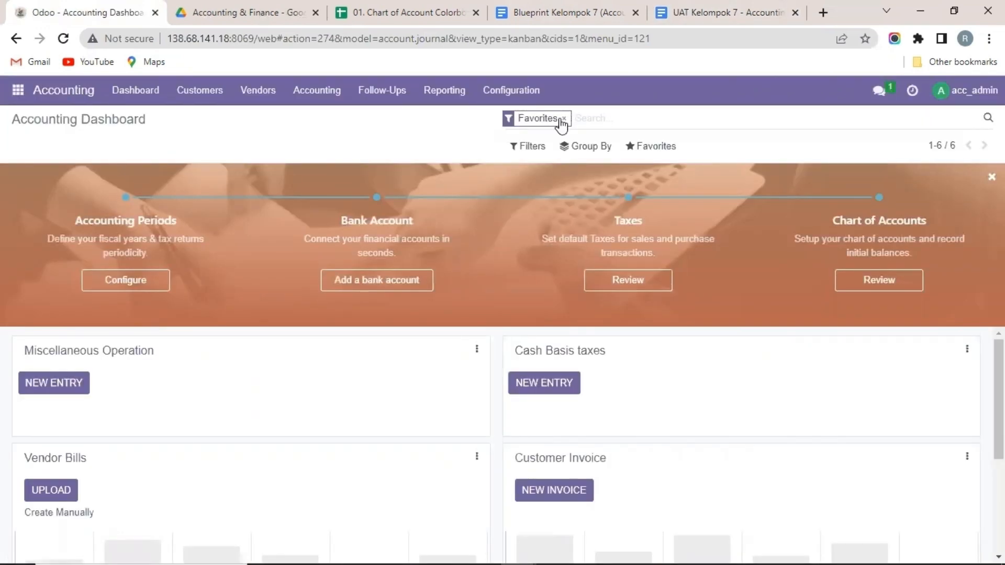
key("BackSpace")
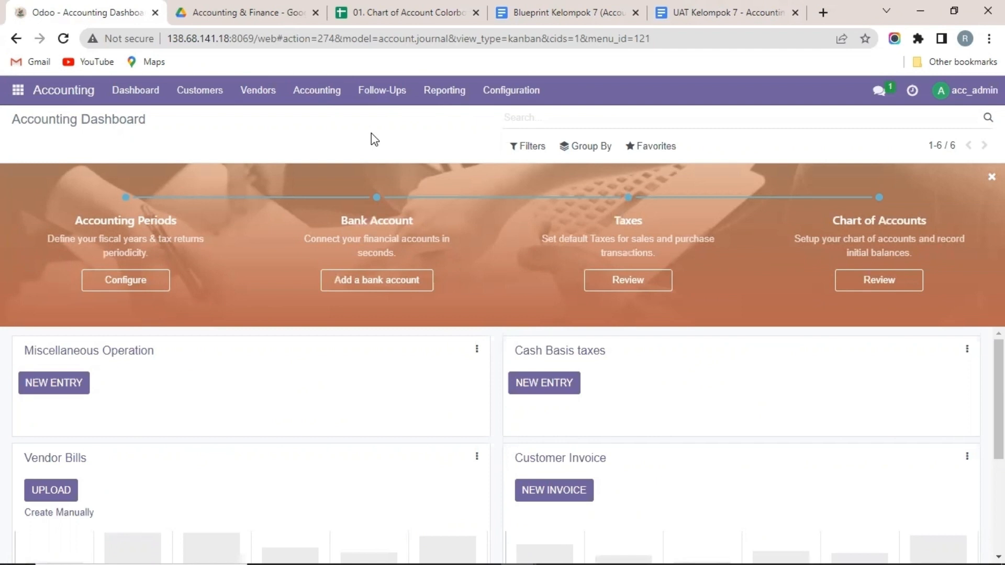
Open the Accounting settings and look through the sections from Taxes and Currencies down to Customer Payments and Vendor Bills
left_click(504, 101)
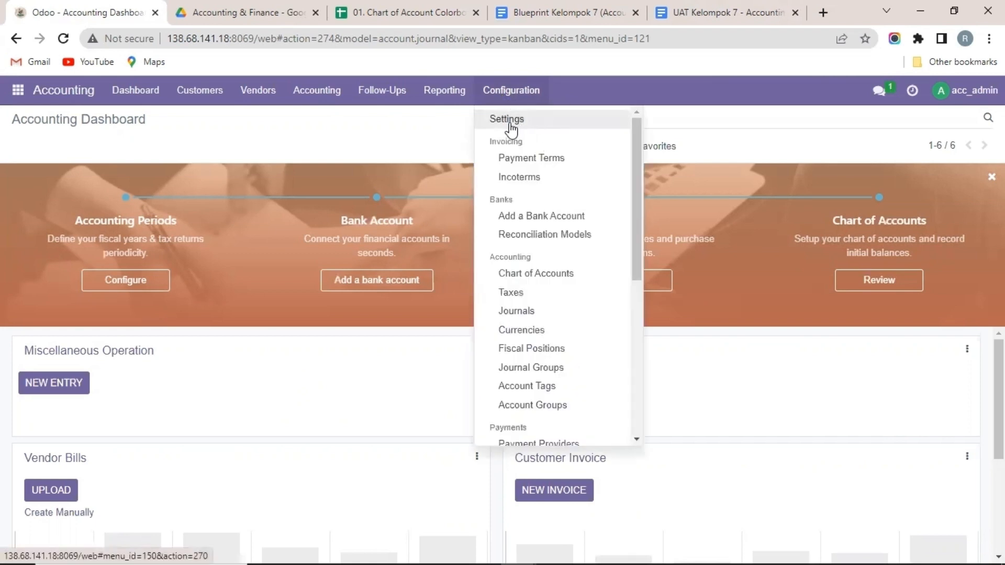
left_click(511, 126)
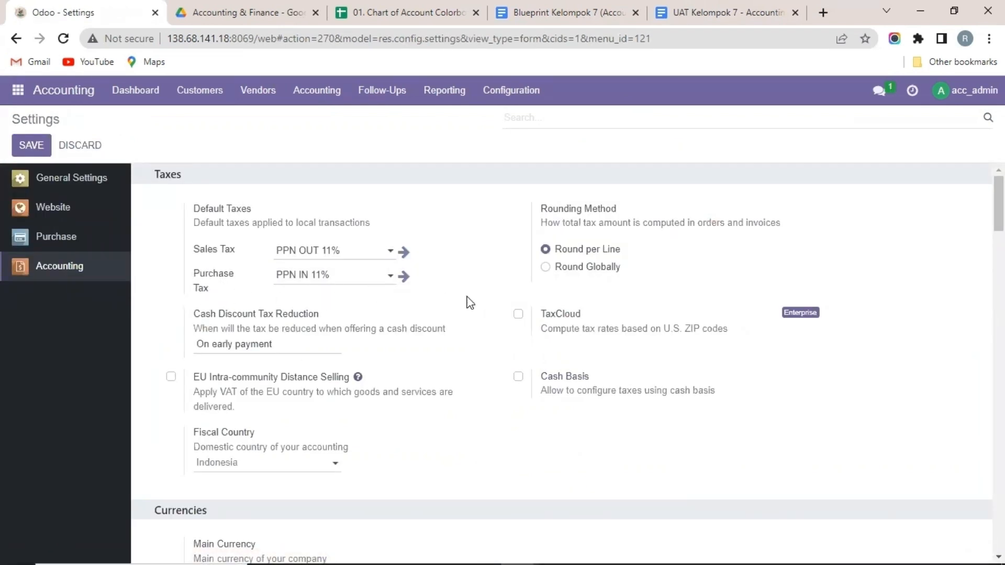
scroll(493, 313, "down", 10)
scroll(493, 312, "down", 8)
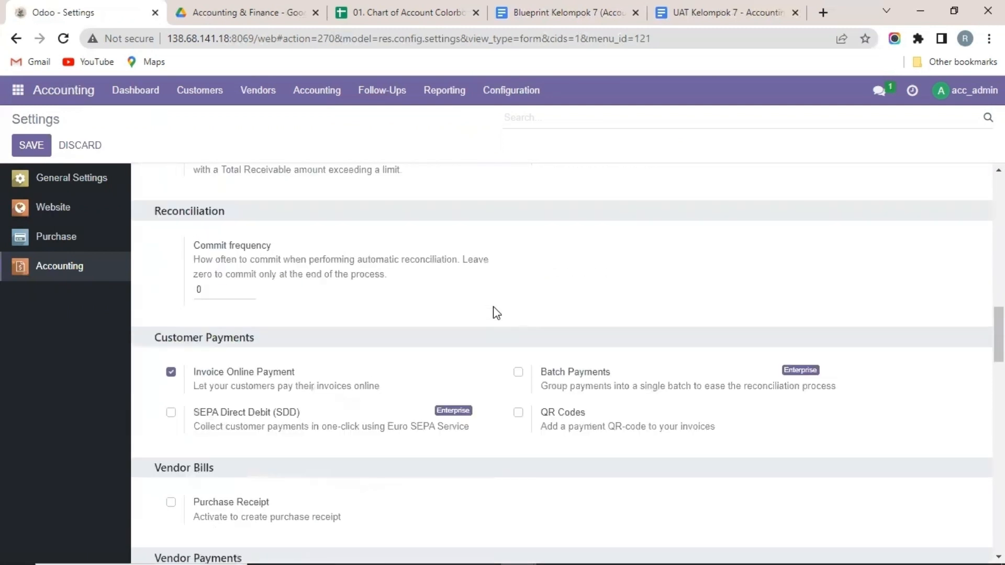
scroll(513, 280, "up", 12)
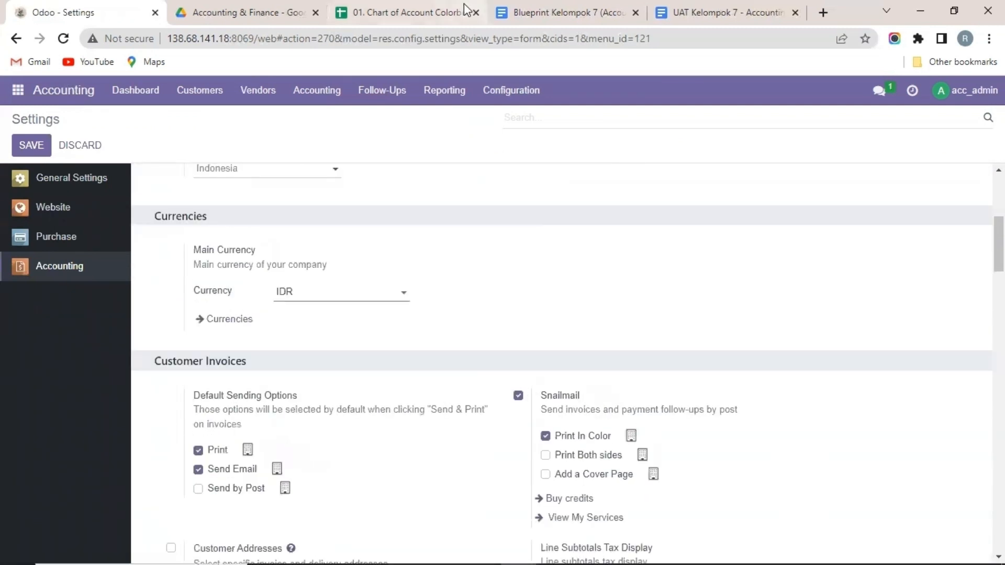
Open the Chart of Accounts and remove the Active Account filter from the list
left_click(520, 91)
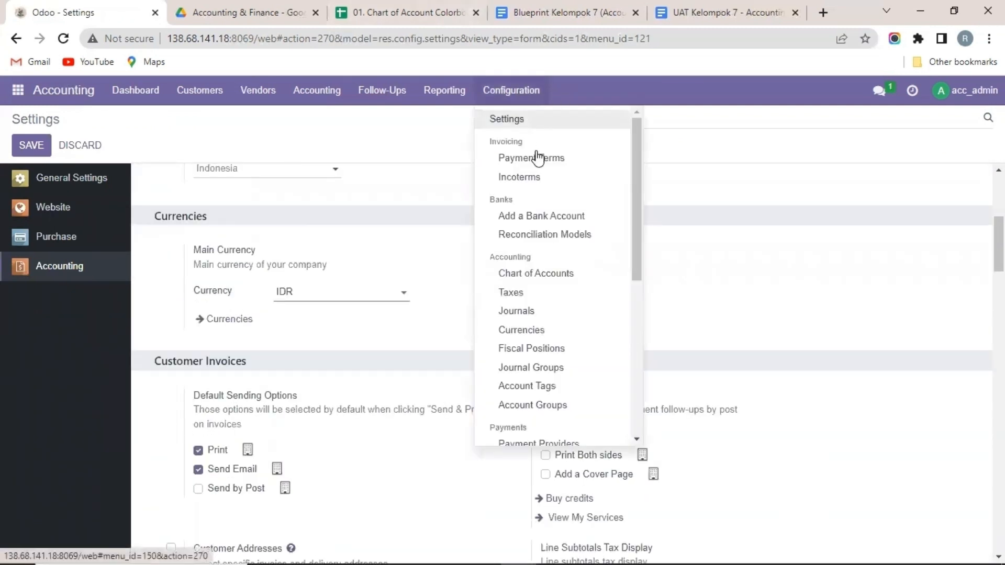
left_click(553, 282)
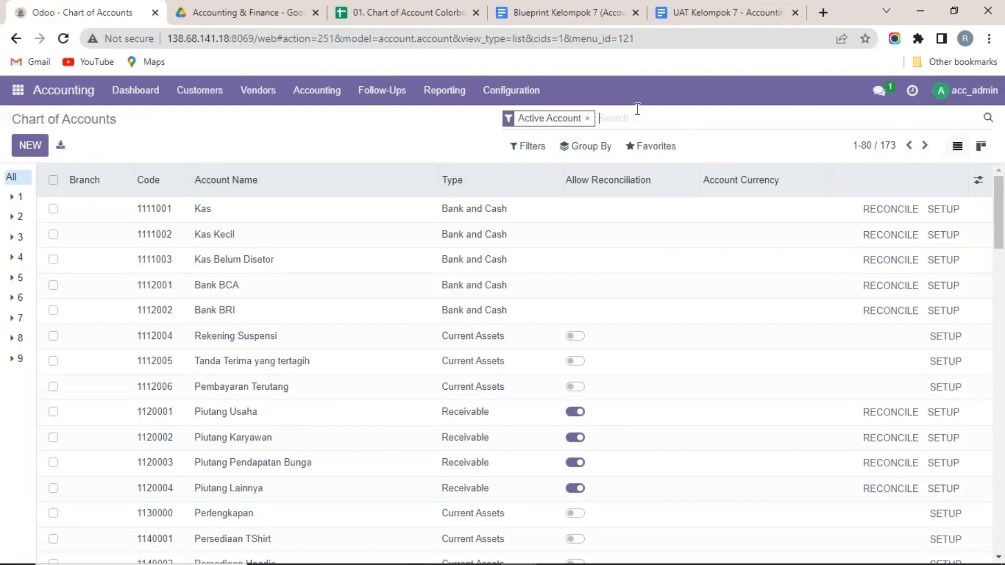
left_click(583, 119)
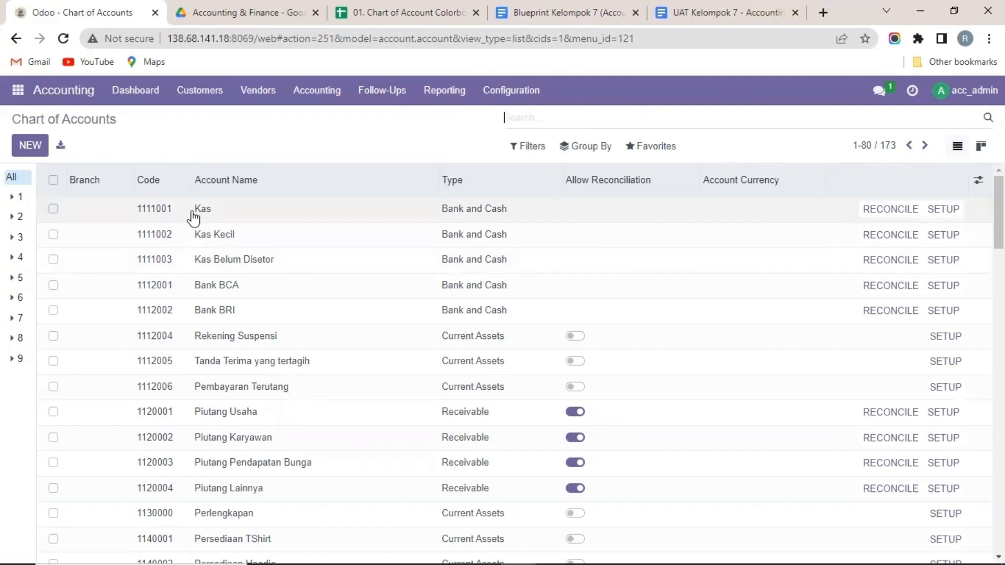
Select the Kas account in the Chart of Accounts and view the actions available for it
left_click(225, 214)
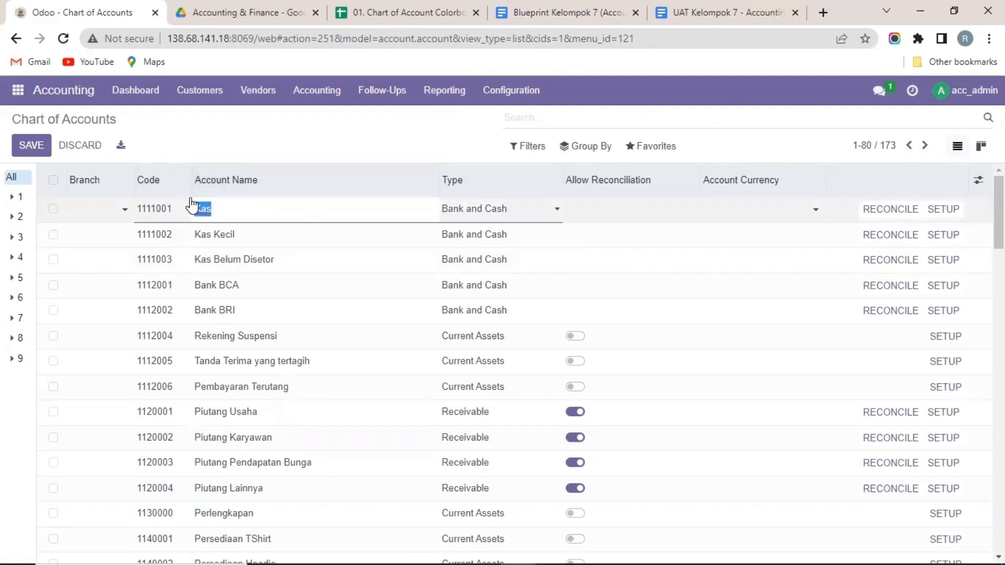
key("Escape")
left_click(52, 209)
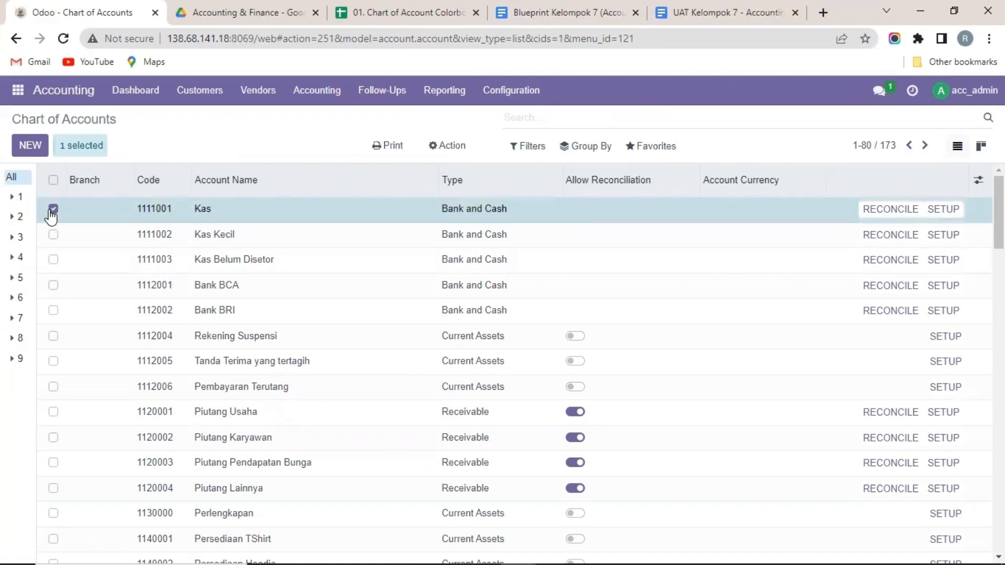
left_click(446, 146)
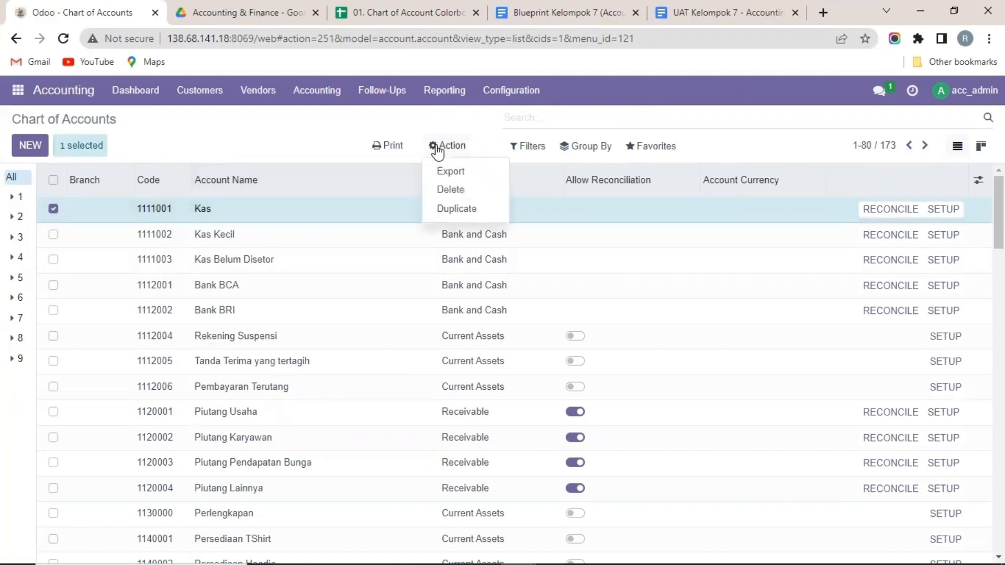
left_click(328, 150)
Open the Taxes configuration list and review the sales and purchase taxes
left_click(511, 90)
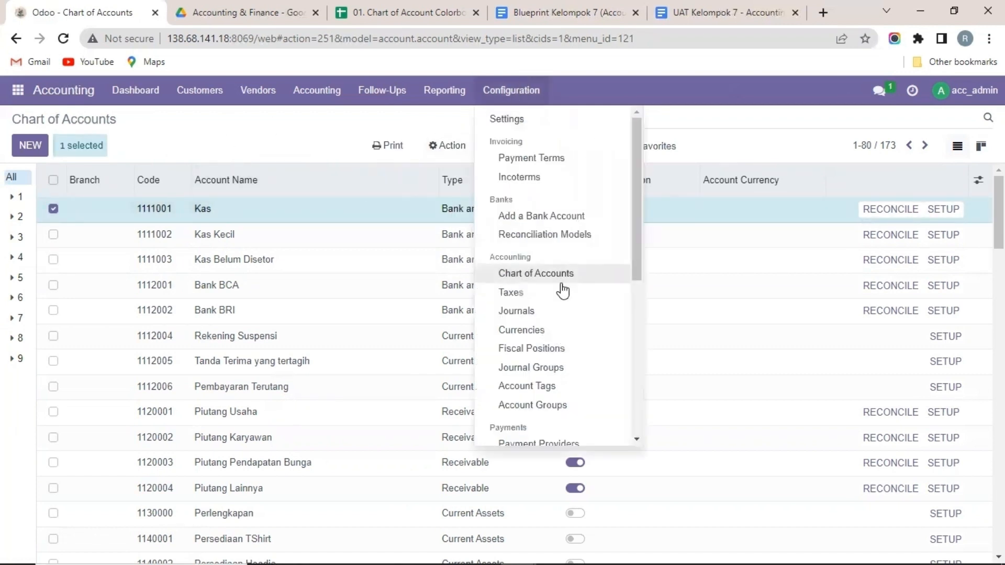
scroll(554, 252, "down", 2)
left_click(521, 223)
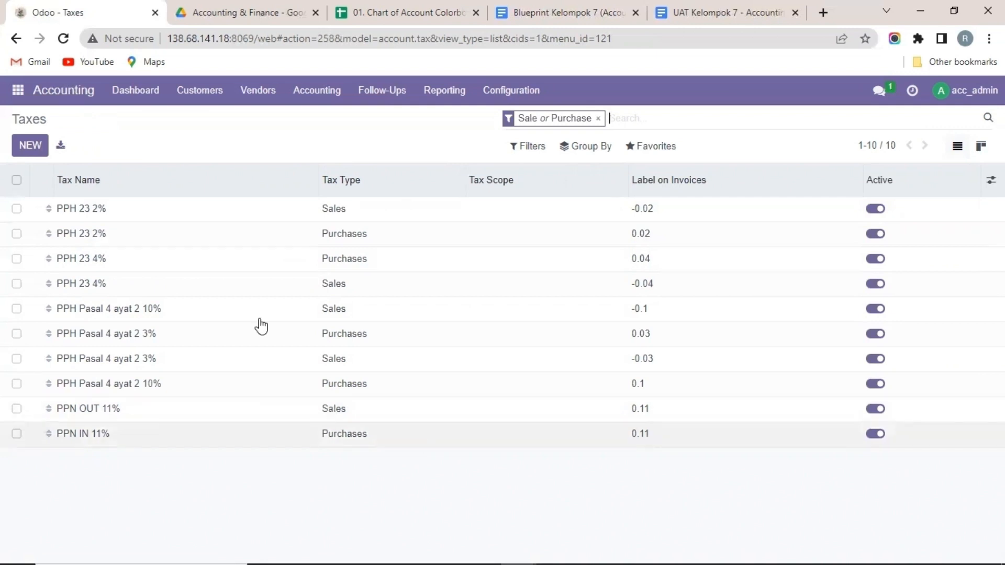
Review the configured Journals and their default accounts, and open the Currencies list
left_click(517, 90)
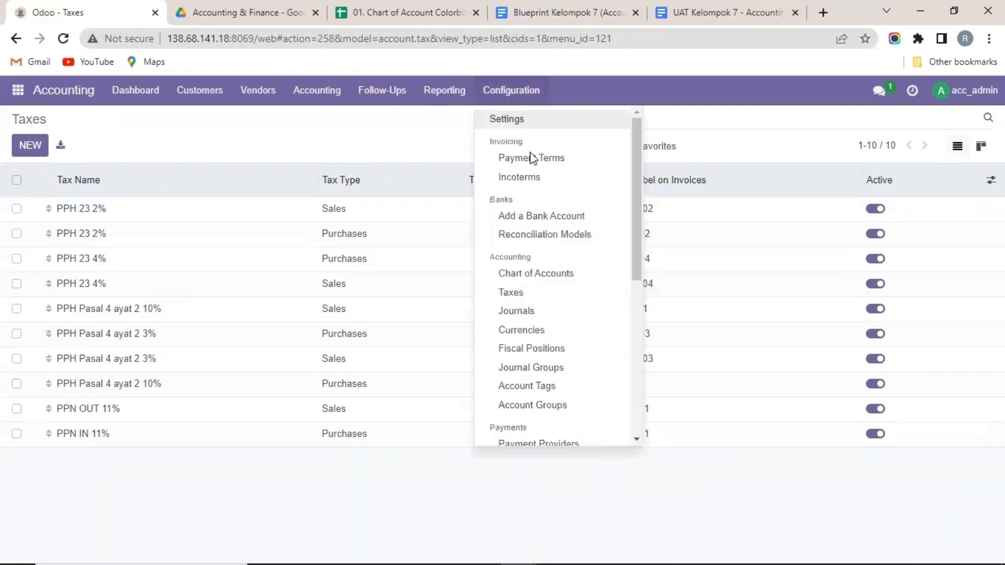
left_click(544, 315)
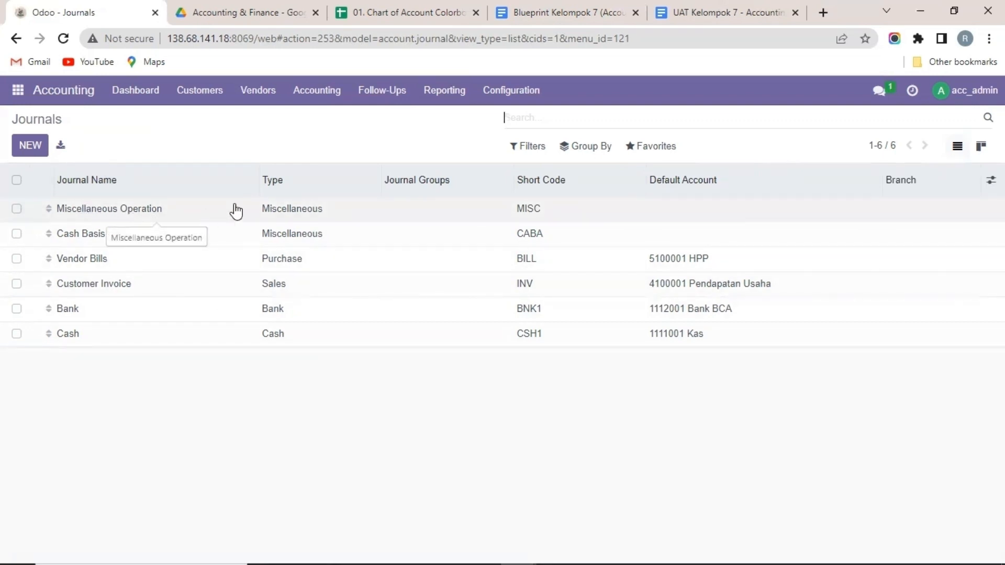
left_click(504, 91)
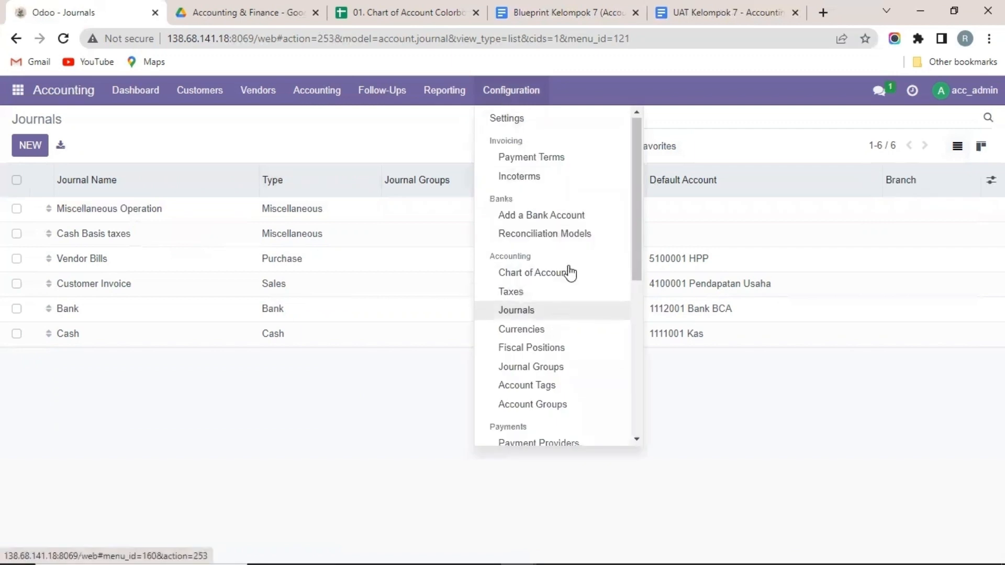
left_click(545, 265)
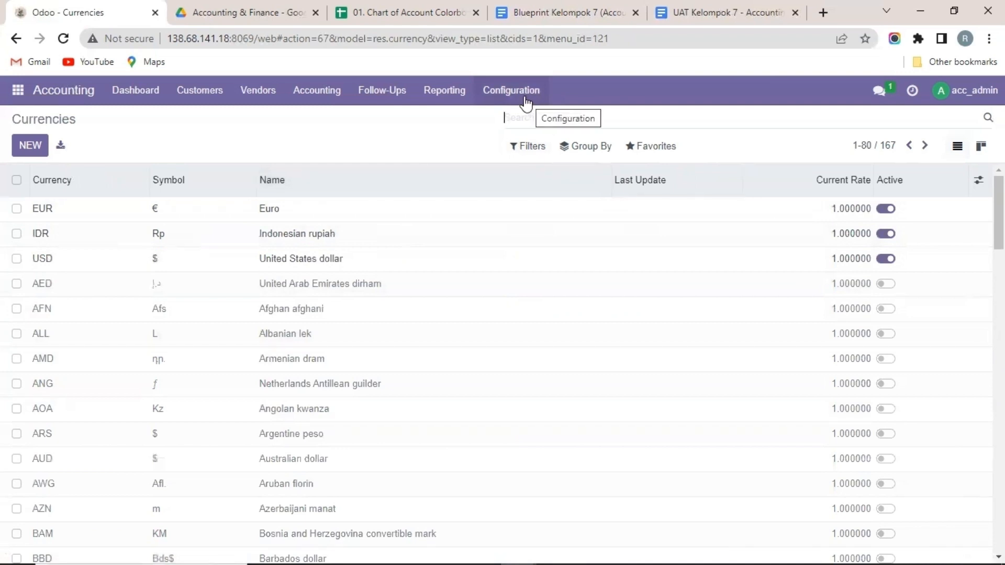
Review the Budgetary Positions list and the Asset Category list in the accounting configuration
left_click(530, 104)
scroll(548, 199, "down", 3)
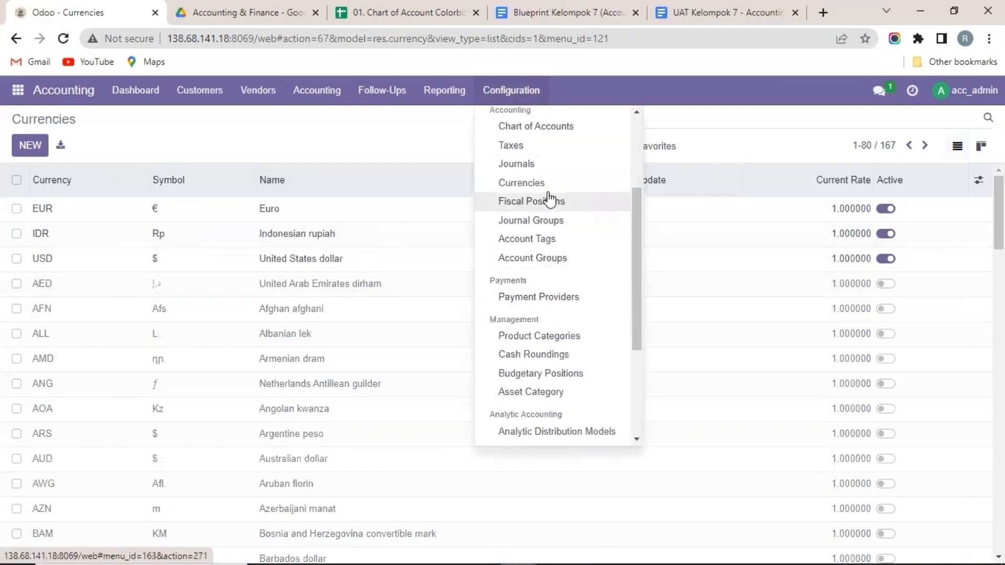
scroll(567, 249, "down", 3)
left_click(570, 234)
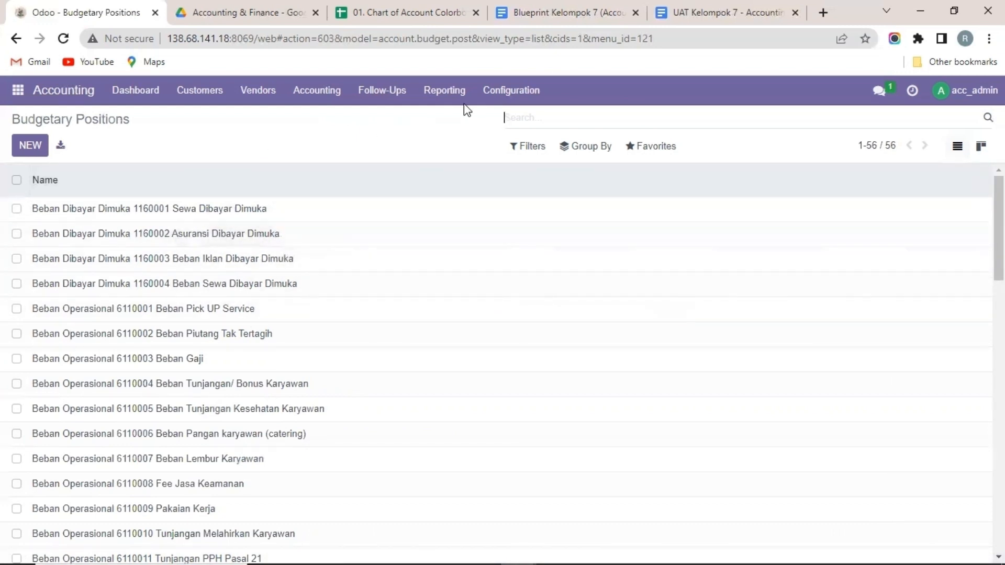
left_click(500, 93)
scroll(554, 375, "down", 5)
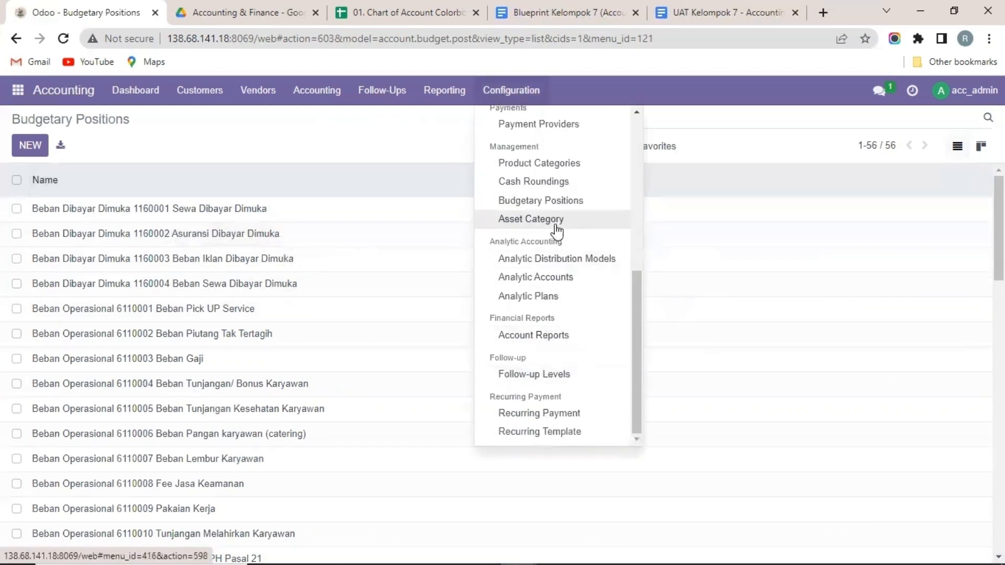
left_click(557, 225)
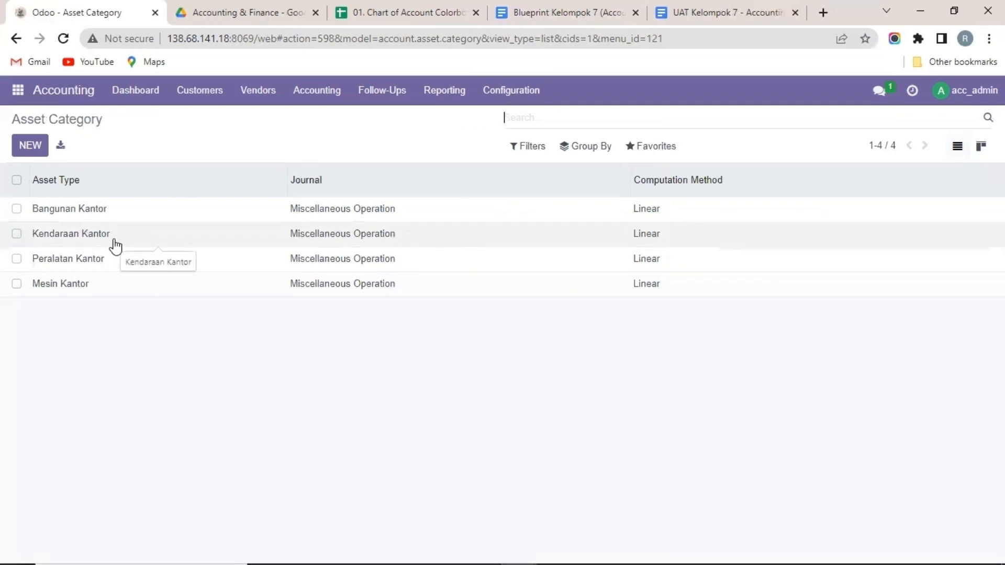
Open the list of posted Journal Entries and review it
left_click(444, 100)
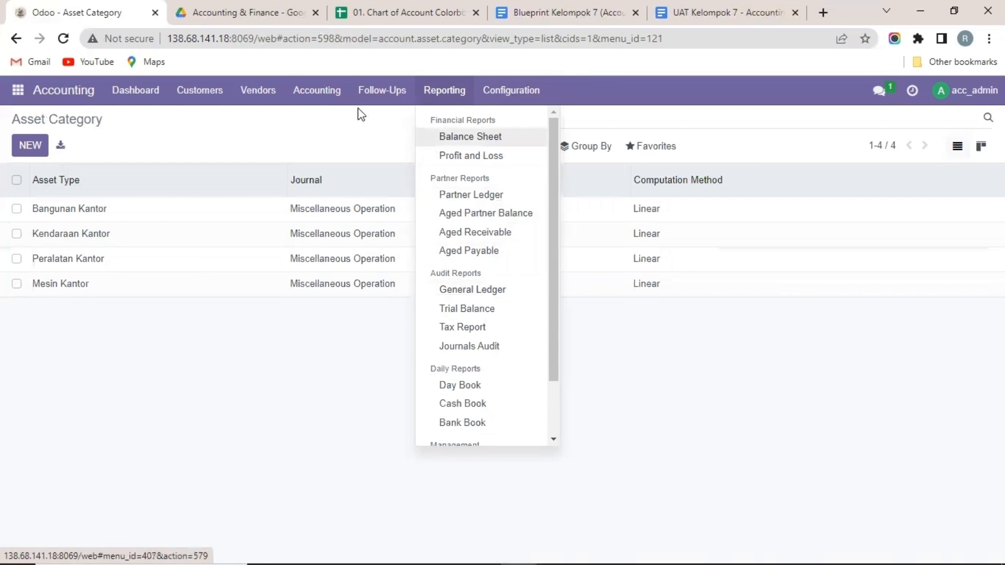
left_click(322, 97)
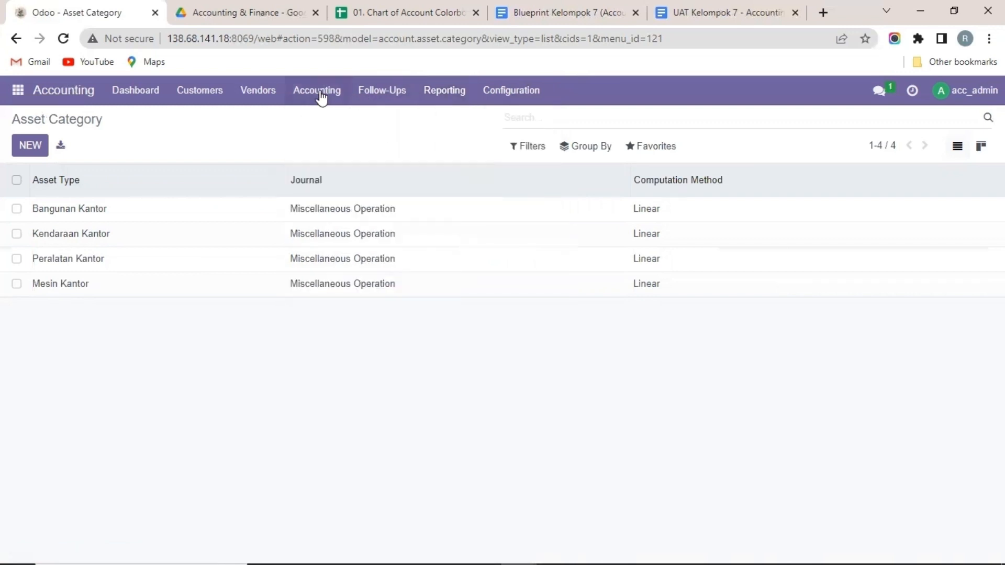
left_click(320, 96)
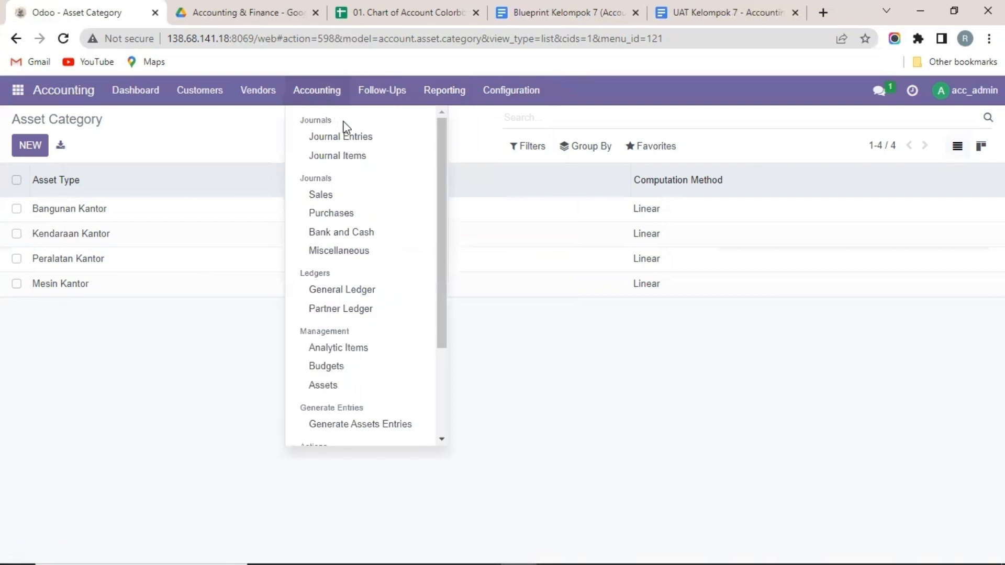
left_click(366, 144)
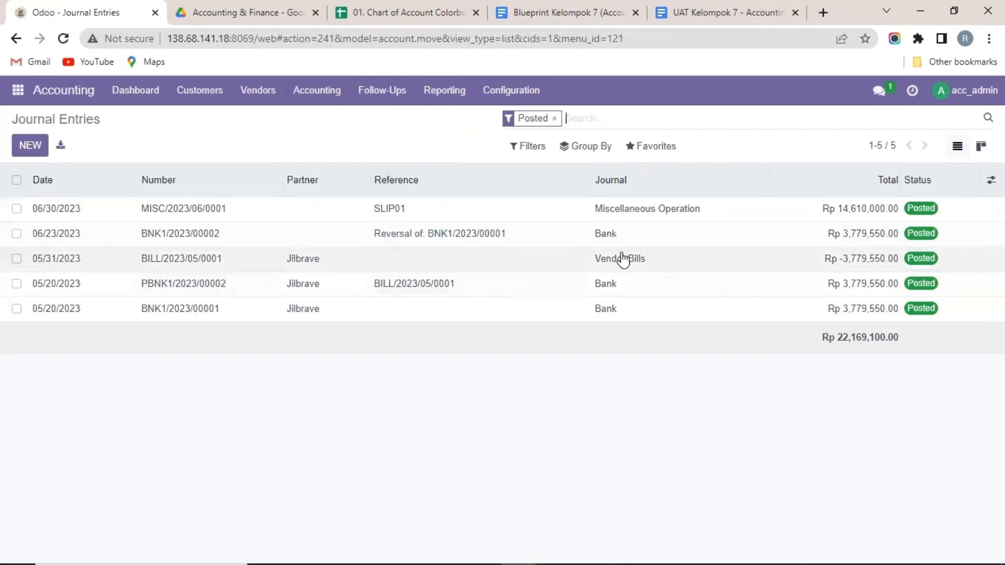
Open the Vendor Bills entry dated 05/31/2023 and examine its journal items
left_click(569, 270)
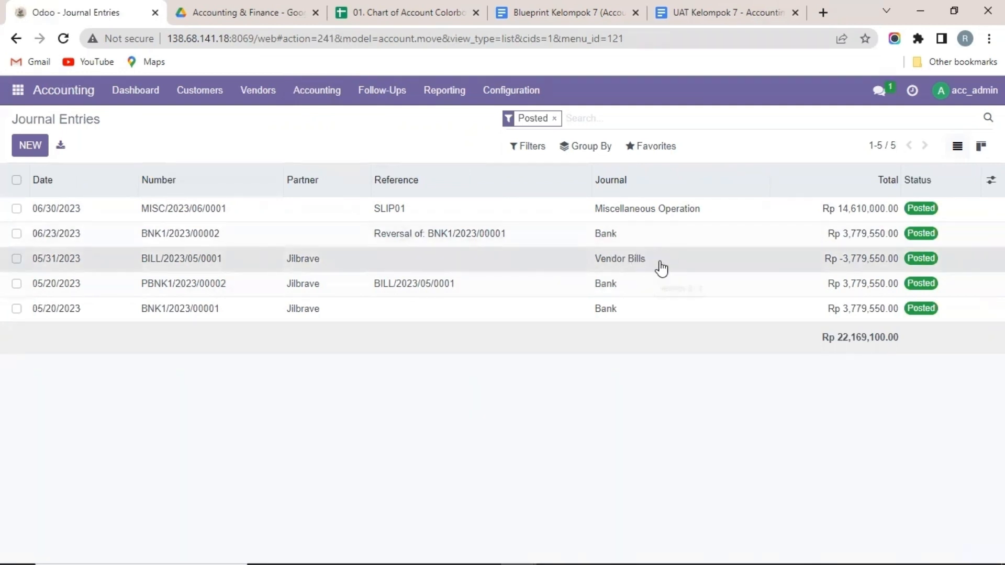
left_click(196, 267)
scroll(345, 390, "down", 4)
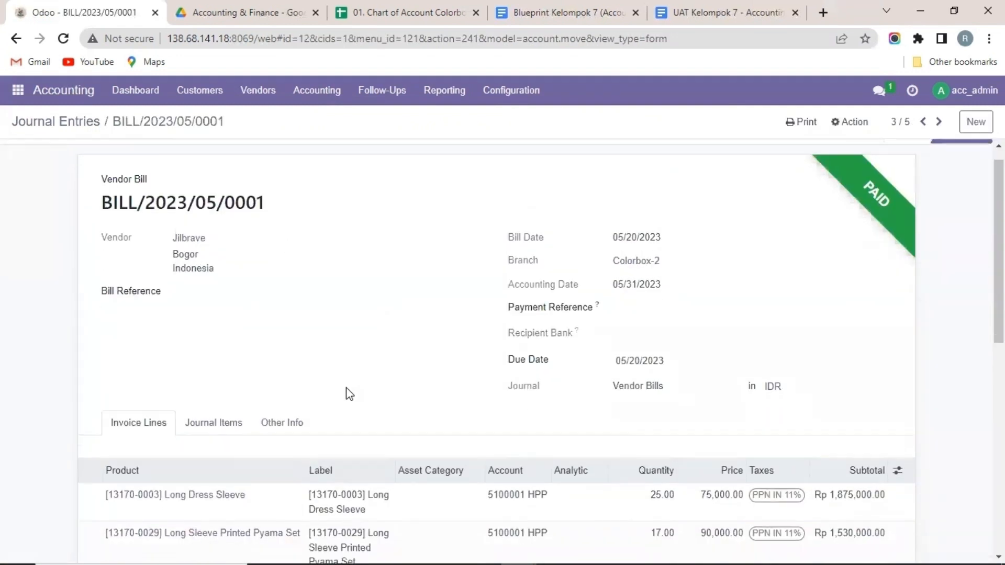
left_click(214, 236)
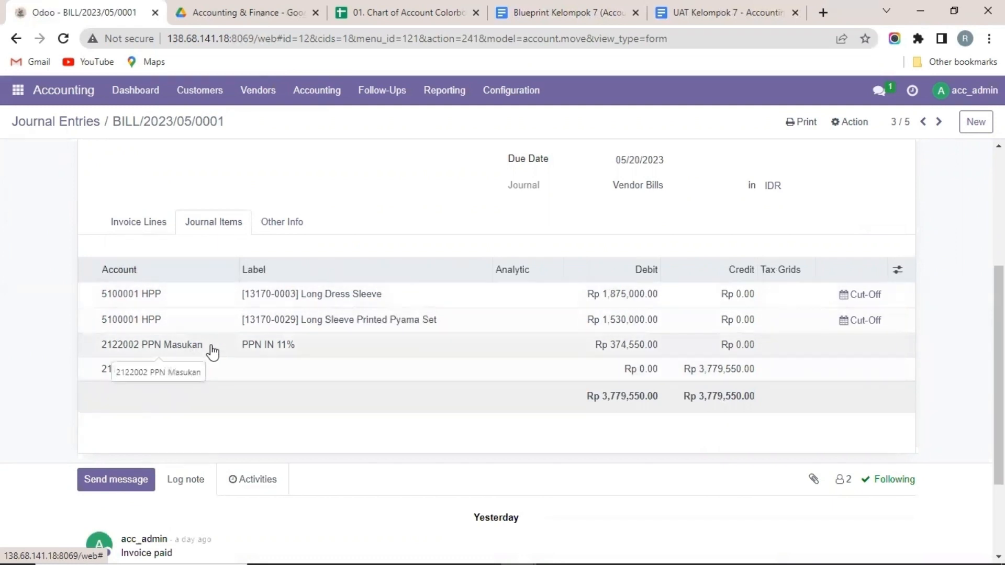
scroll(292, 353, "up", 5)
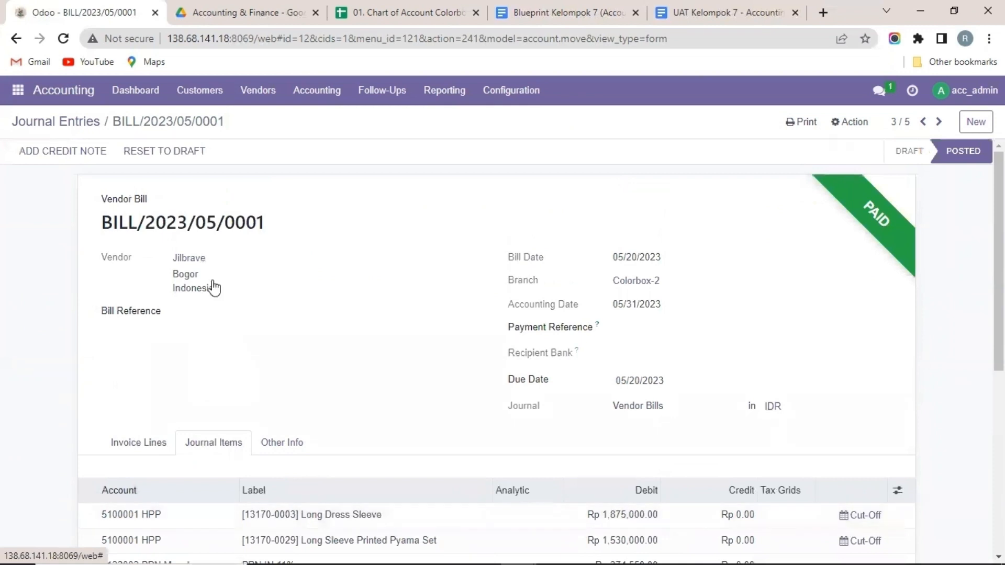
Review the Colorbox Budgets list and the list of registered Assets
left_click(319, 93)
scroll(392, 260, "down", 3)
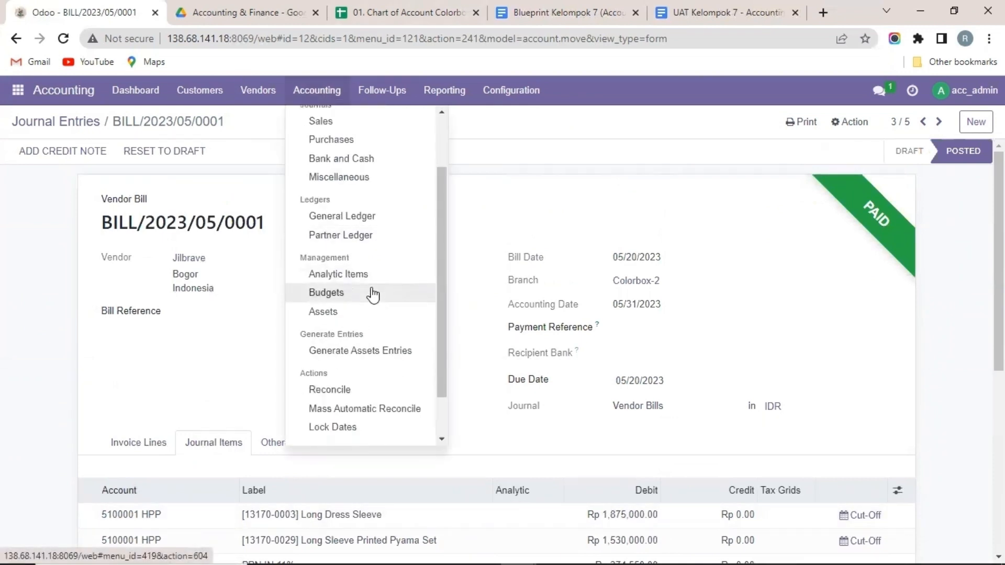
left_click(373, 294)
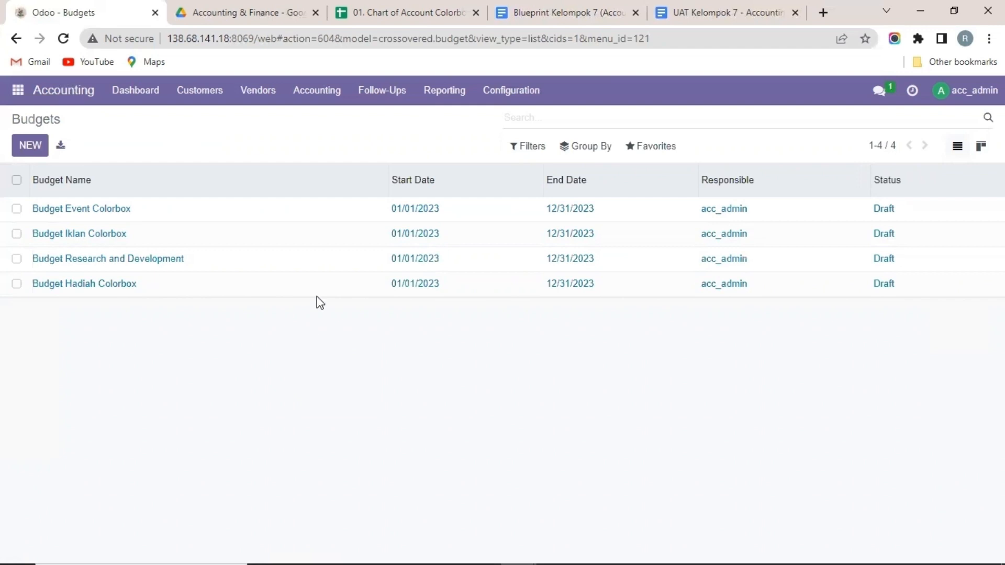
left_click(303, 103)
left_click(352, 258)
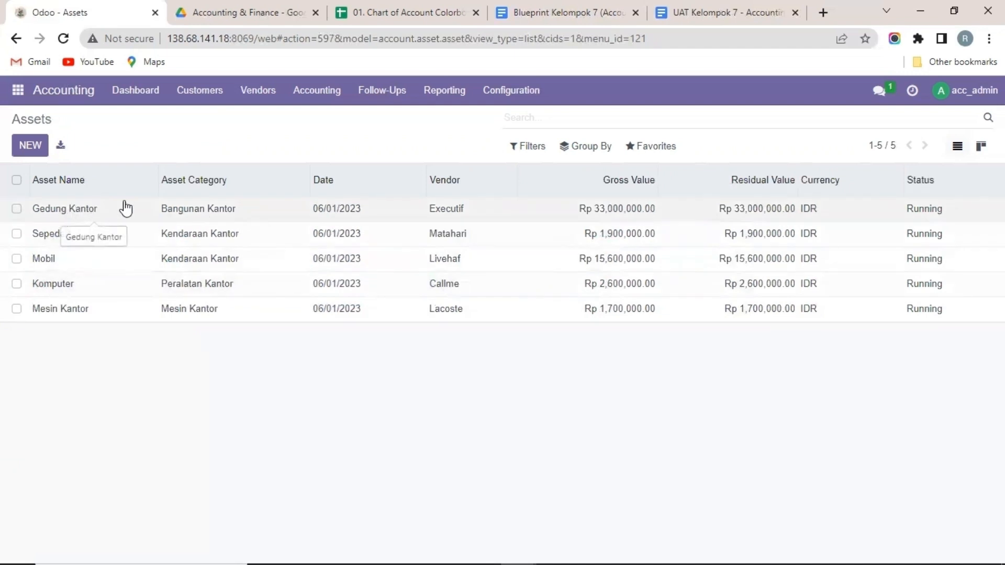
View the Bank Statements page and the Cash Registers page
left_click(319, 93)
scroll(355, 244, "down", 2)
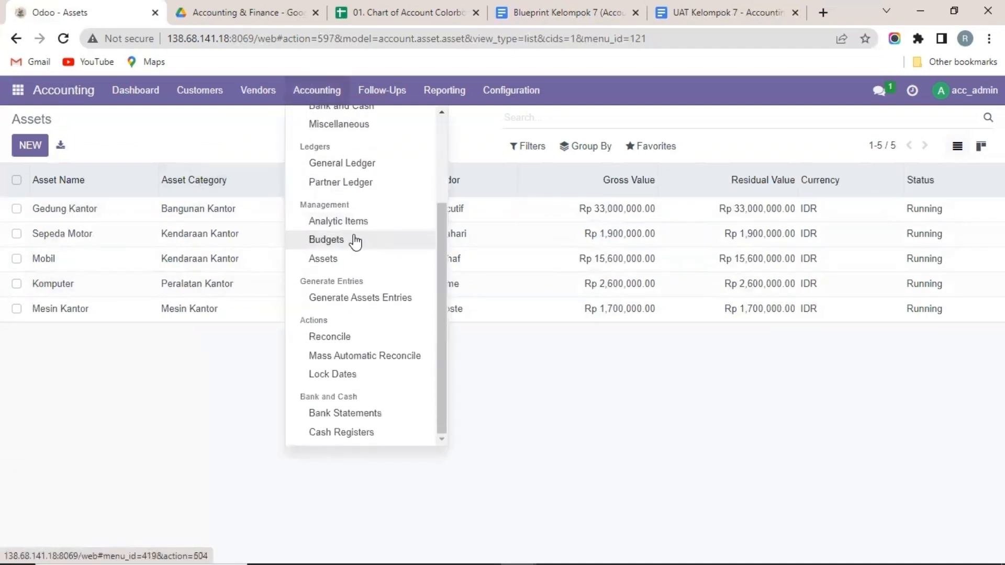
left_click(367, 420)
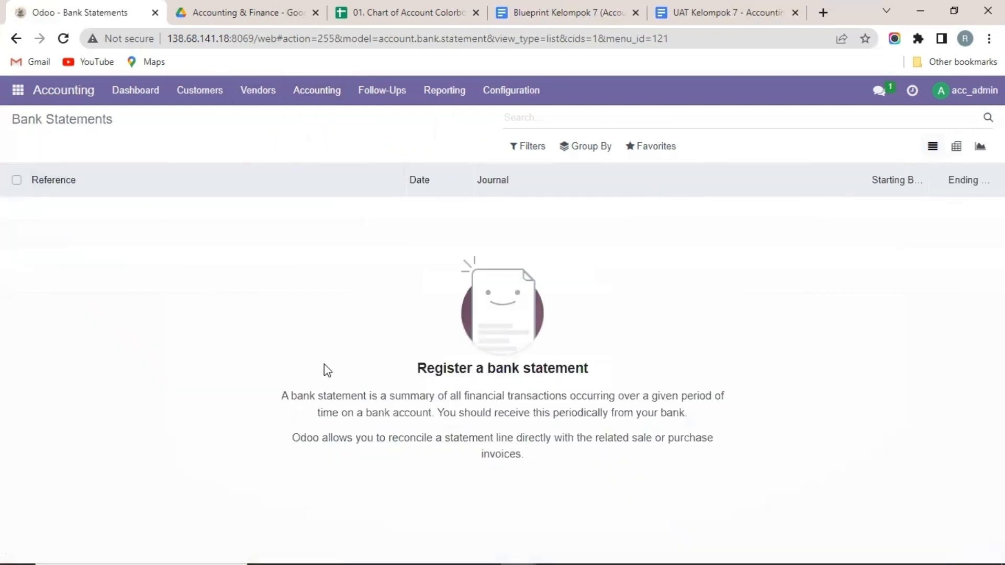
left_click(316, 94)
scroll(345, 367, "down", 3)
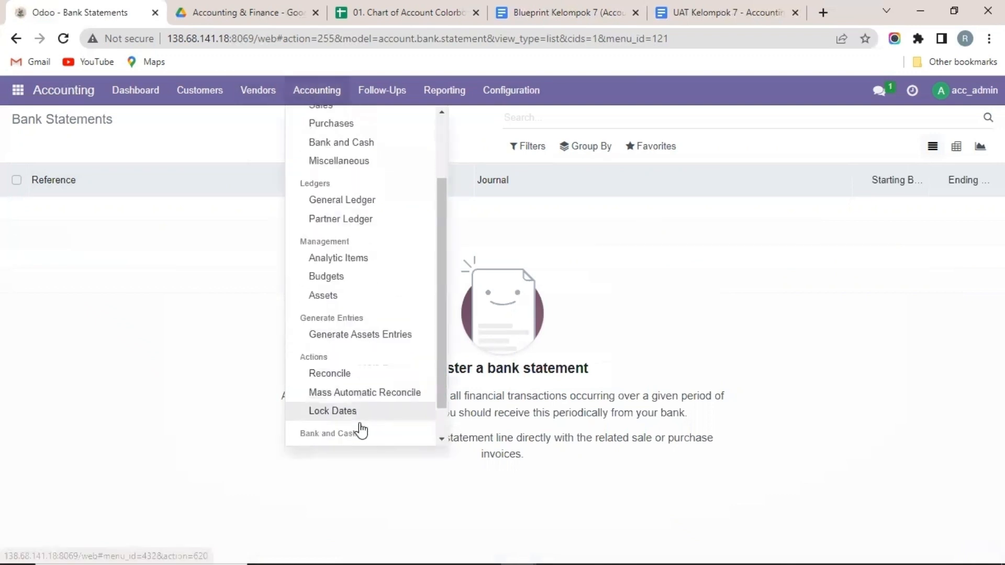
left_click(341, 432)
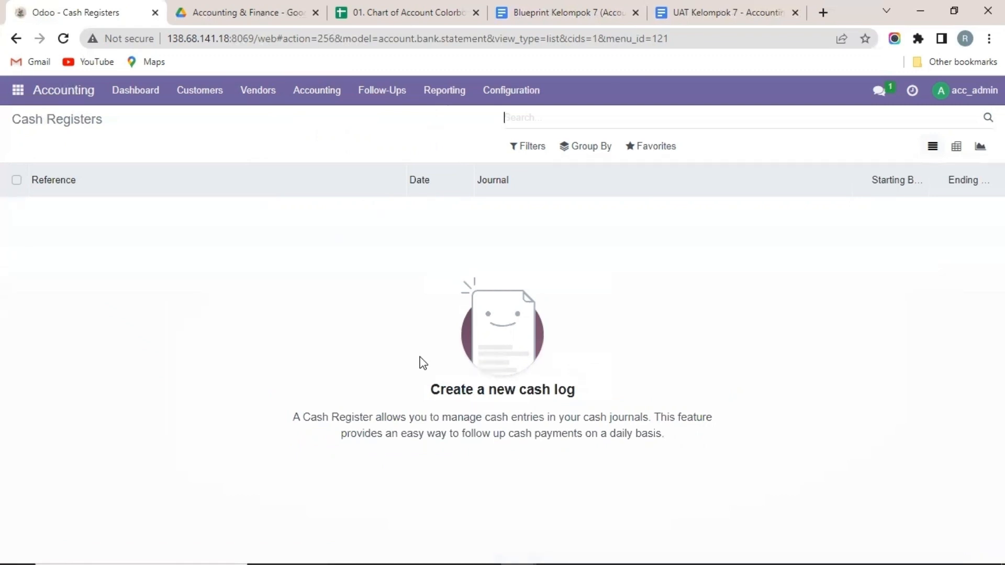
Review the vendor Bills list and the list of products that can be purchased
left_click(262, 99)
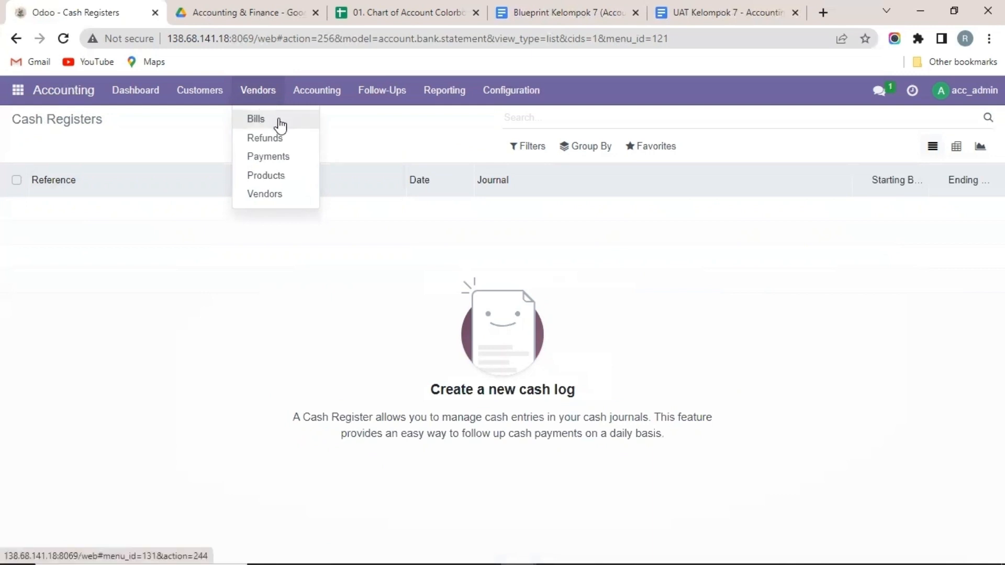
left_click(272, 119)
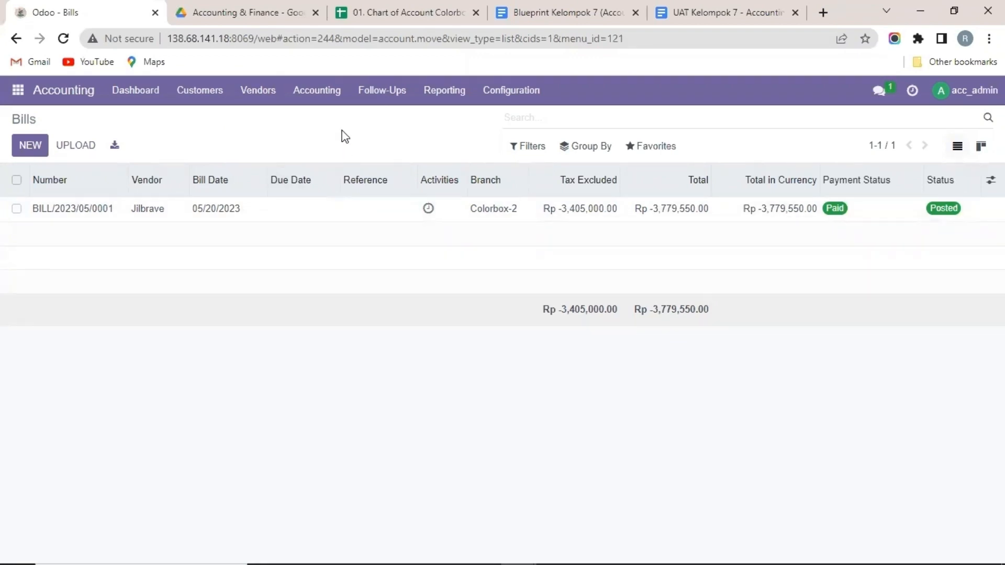
left_click(268, 96)
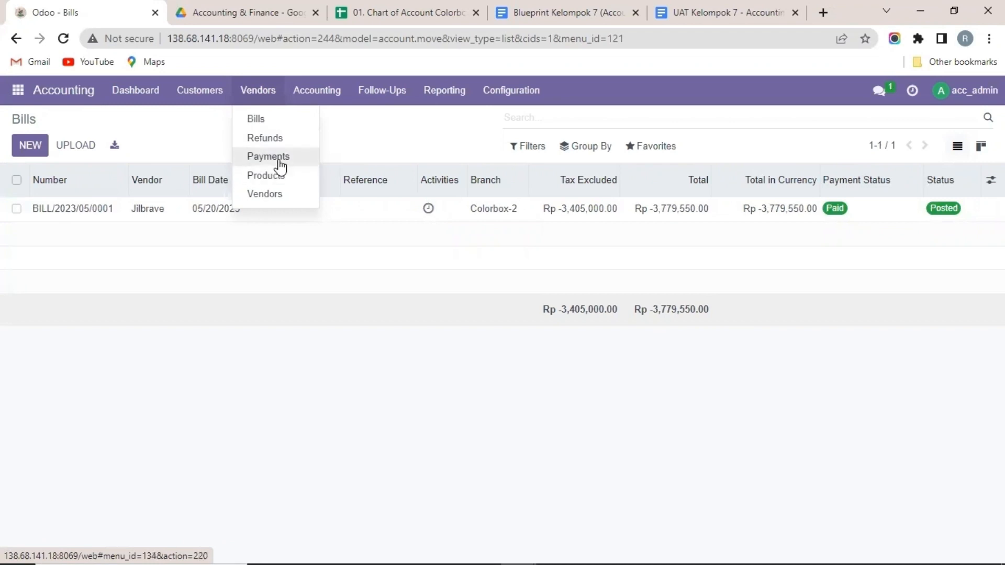
left_click(303, 178)
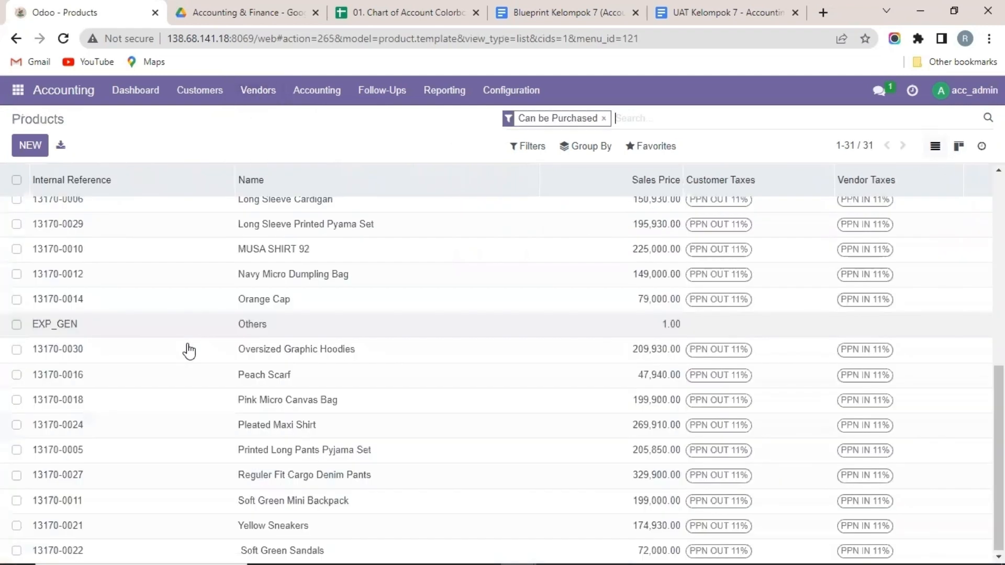
View the Vendors directory and the customer Invoices page
left_click(258, 90)
left_click(282, 200)
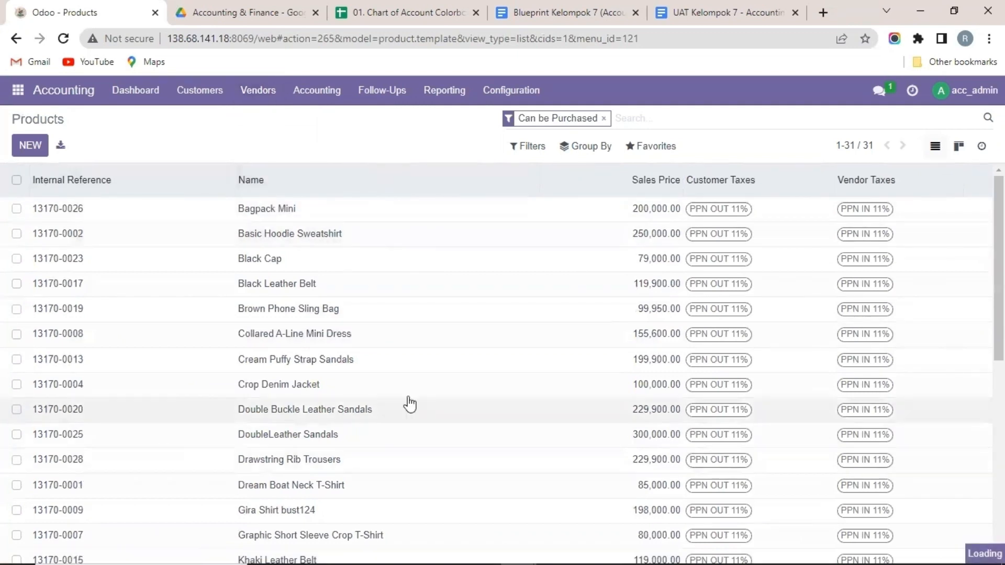
left_click(206, 91)
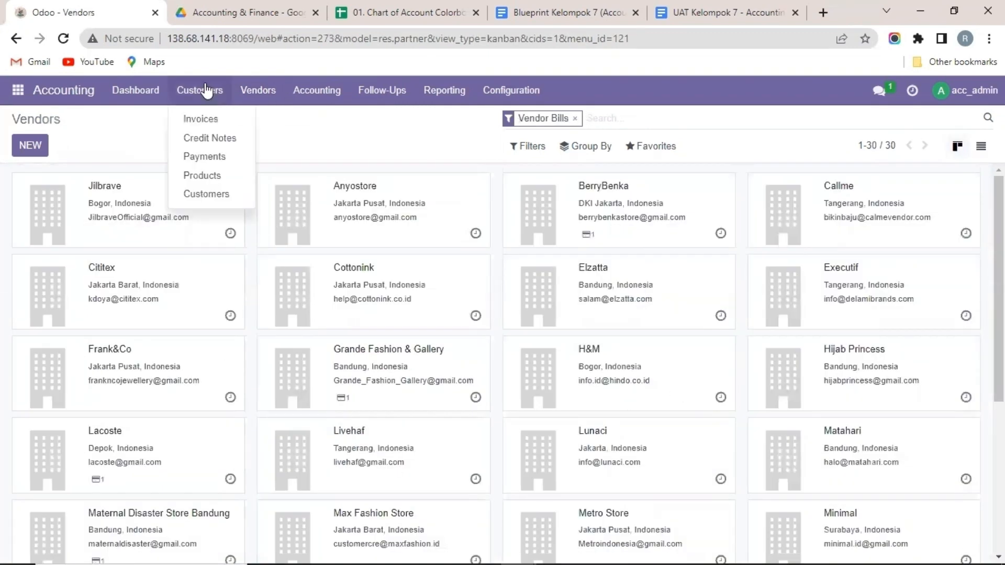
left_click(234, 128)
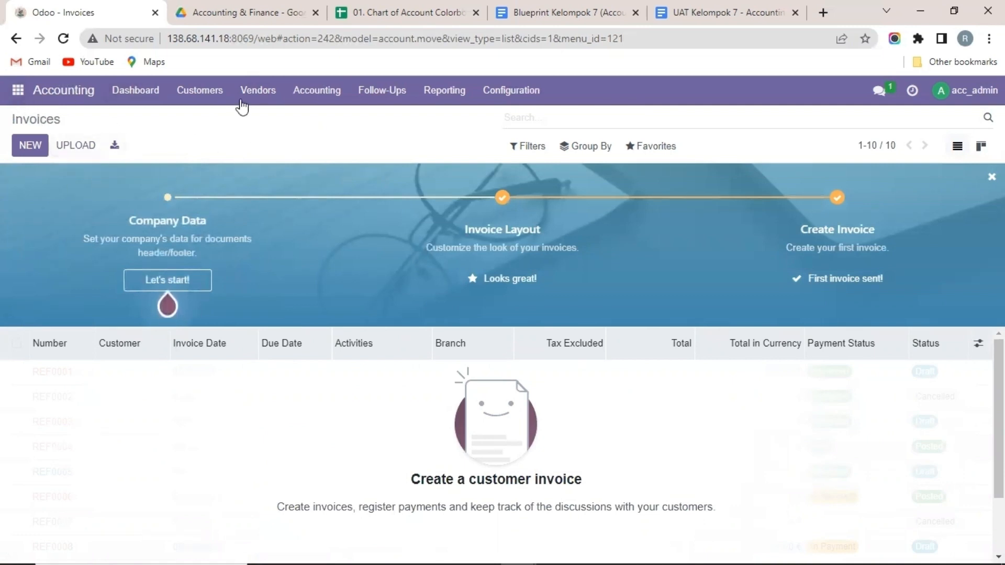
left_click(221, 93)
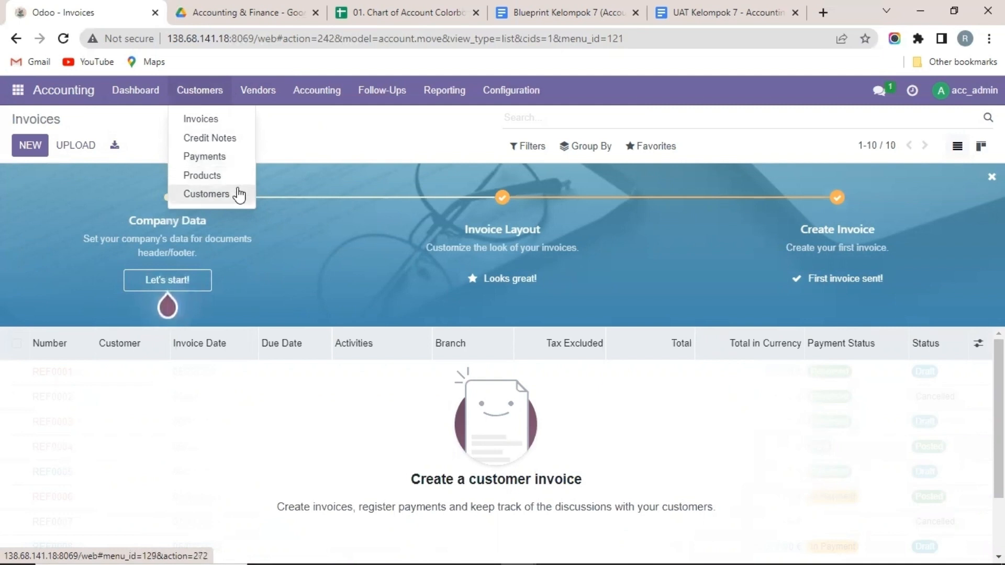
Open the Bank journal's transactions from the Accounting Dashboard
left_click(131, 91)
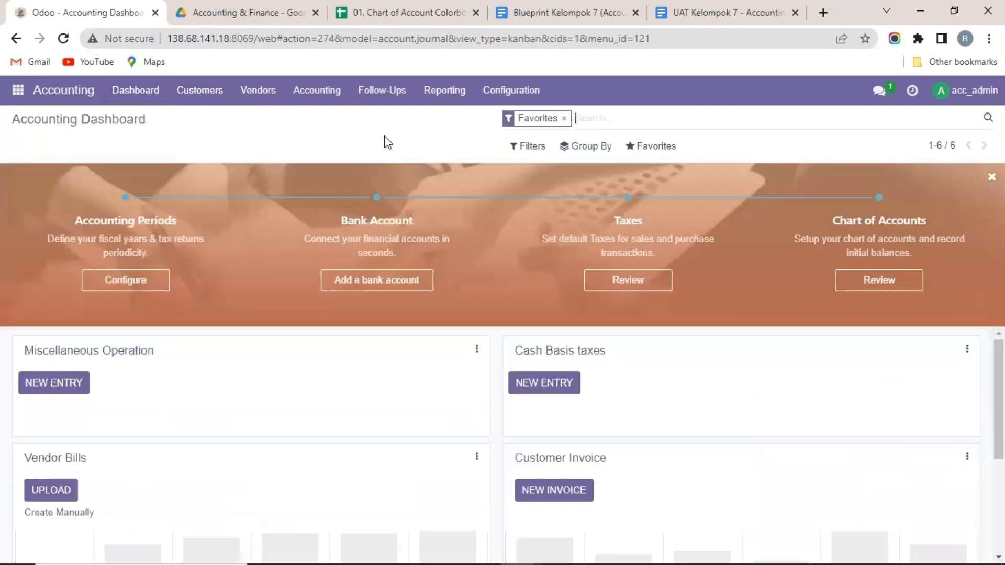
scroll(430, 399, "down", 3)
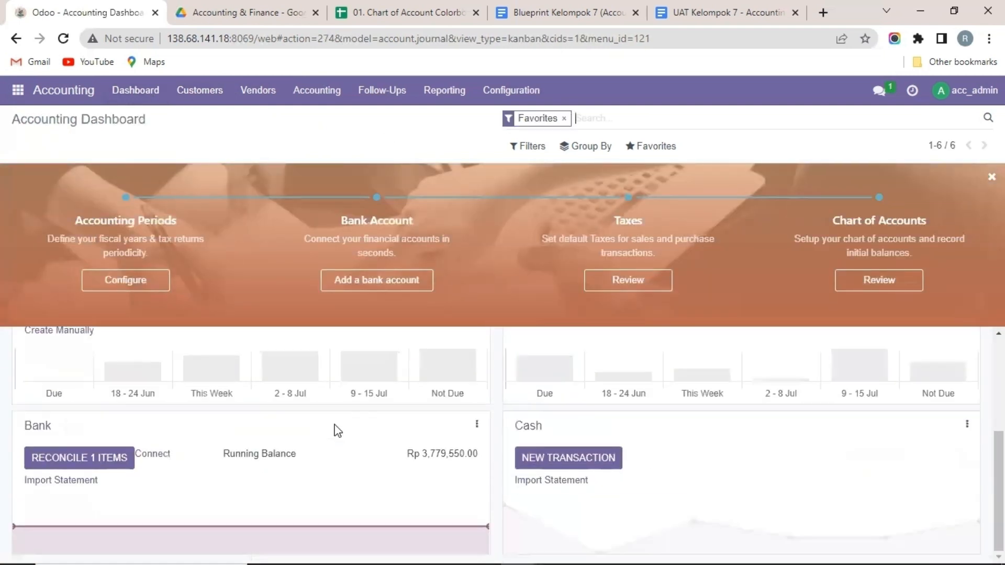
left_click(475, 425)
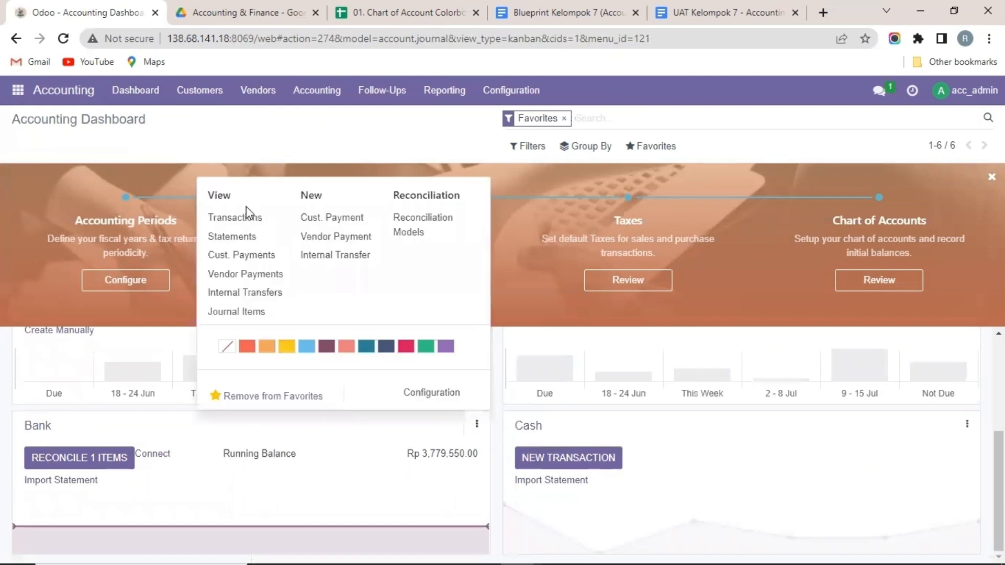
left_click(205, 216)
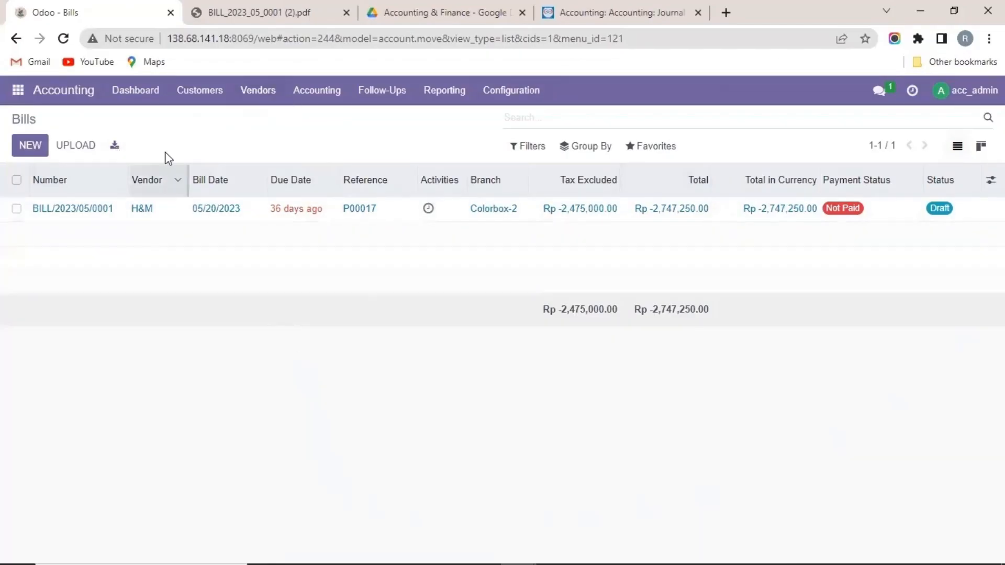
Open the draft H&M vendor bill, review its invoice lines and totals, and confirm the bill
left_click(243, 215)
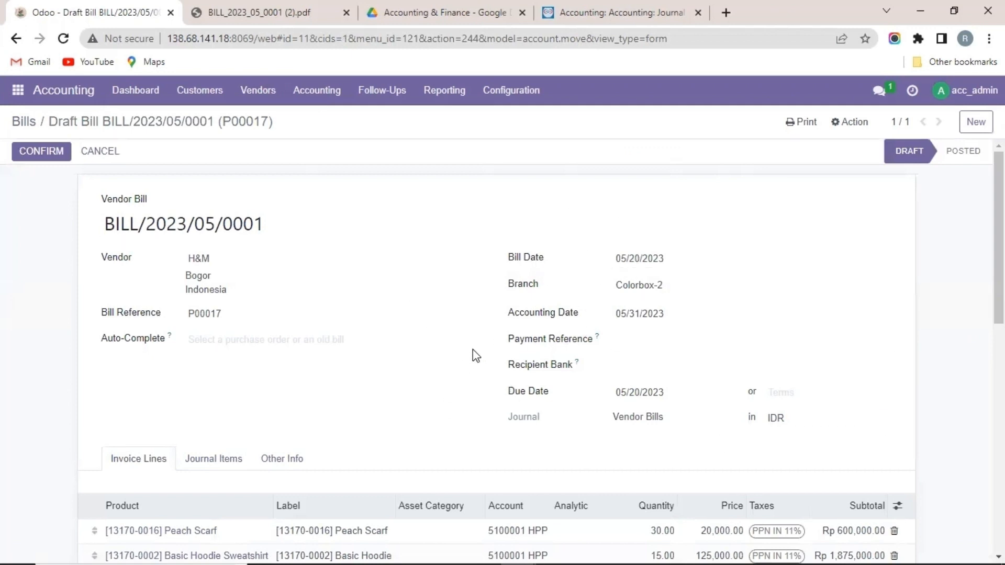
scroll(473, 350, "down", 3)
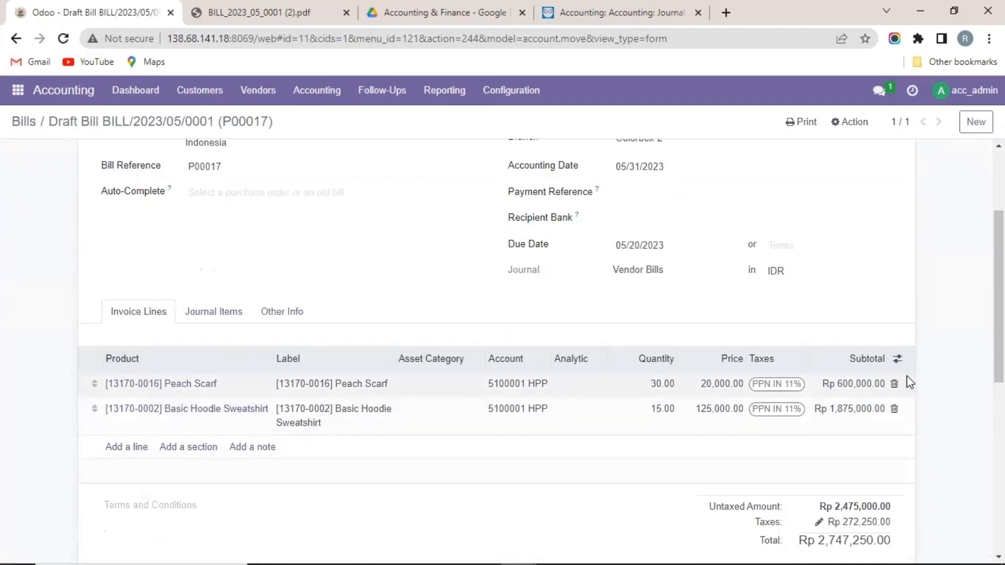
scroll(245, 333, "up", 3)
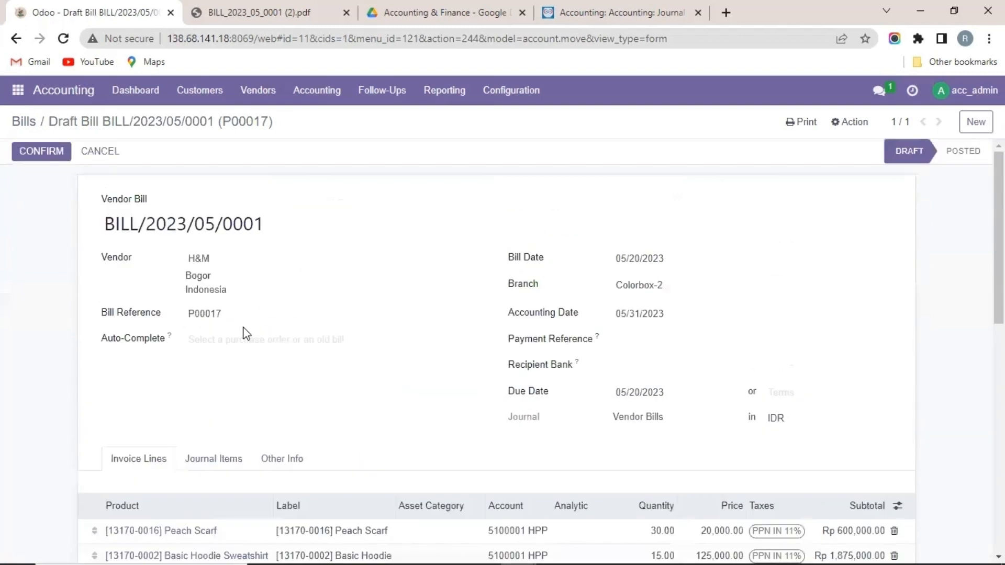
left_click(60, 152)
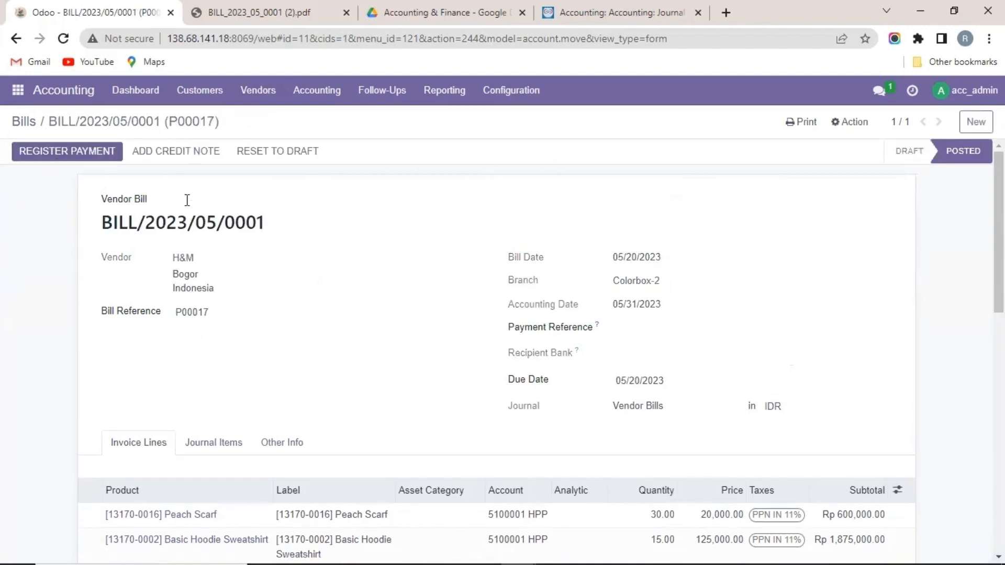
Register the full payment of the H&M bill using the Bank journal and the Manual payment method
left_click(90, 155)
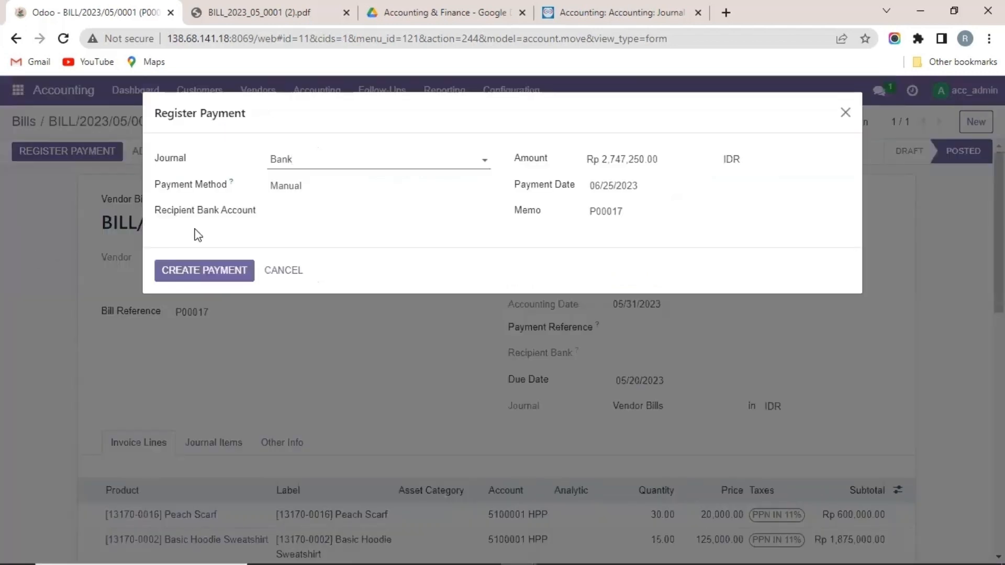
left_click(343, 163)
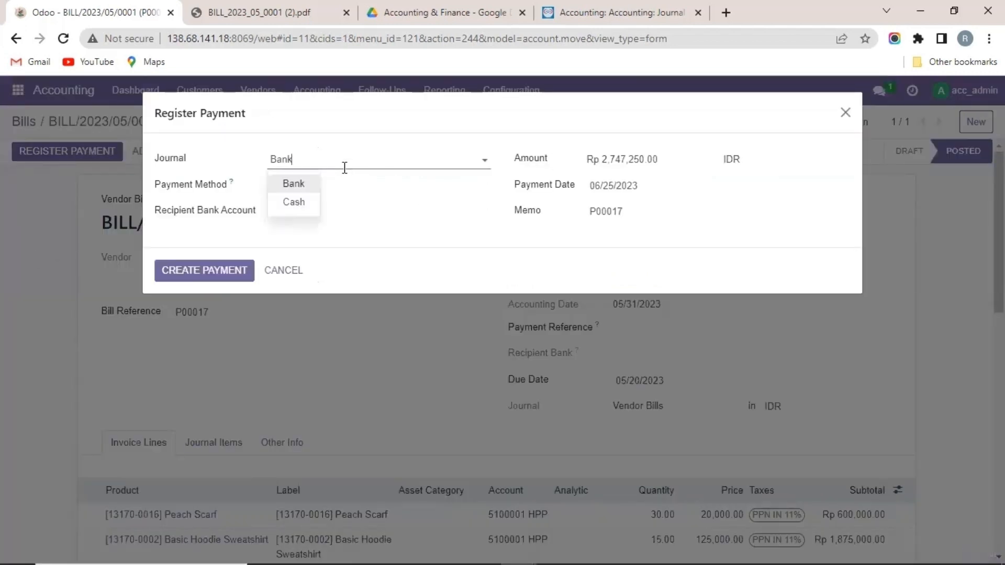
left_click(310, 187)
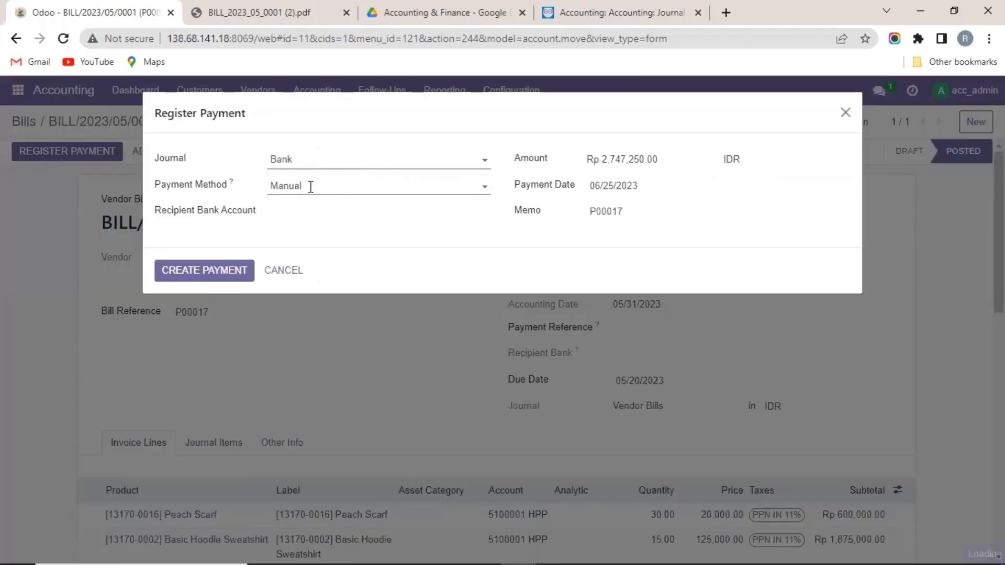
left_click(603, 161)
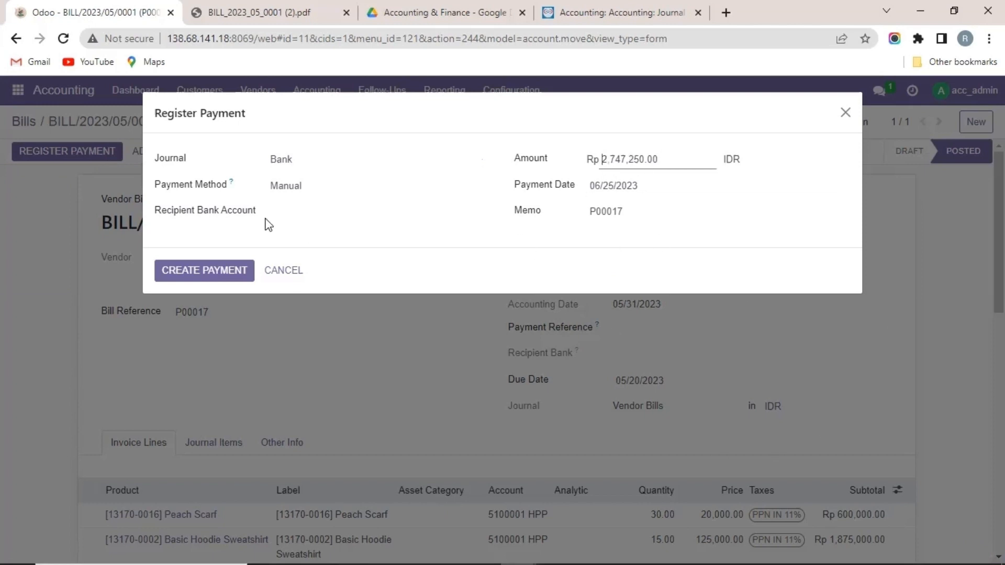
left_click(197, 275)
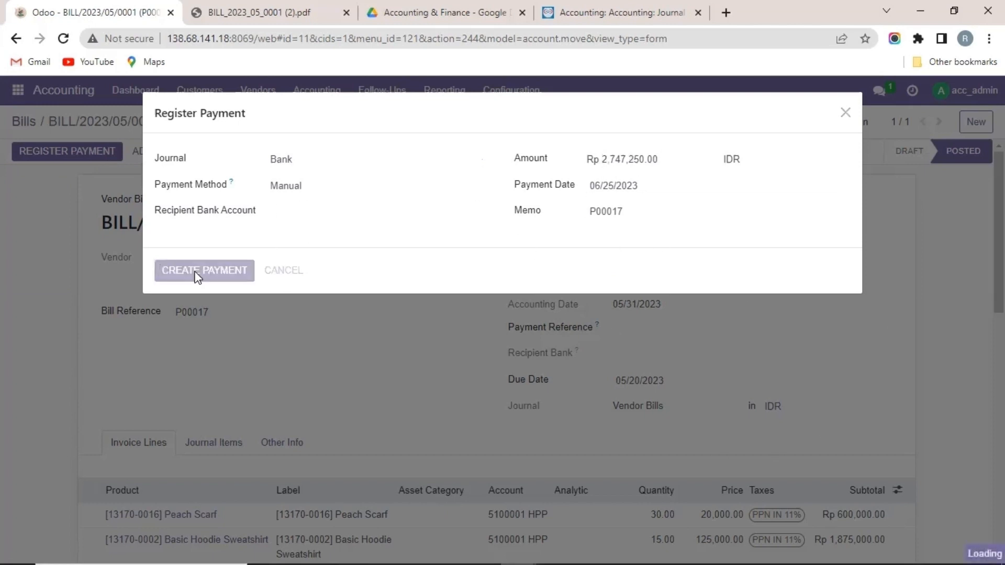
Open the payment record linked to the paid amount in the H&M bill's totals
scroll(300, 337, "down", 5)
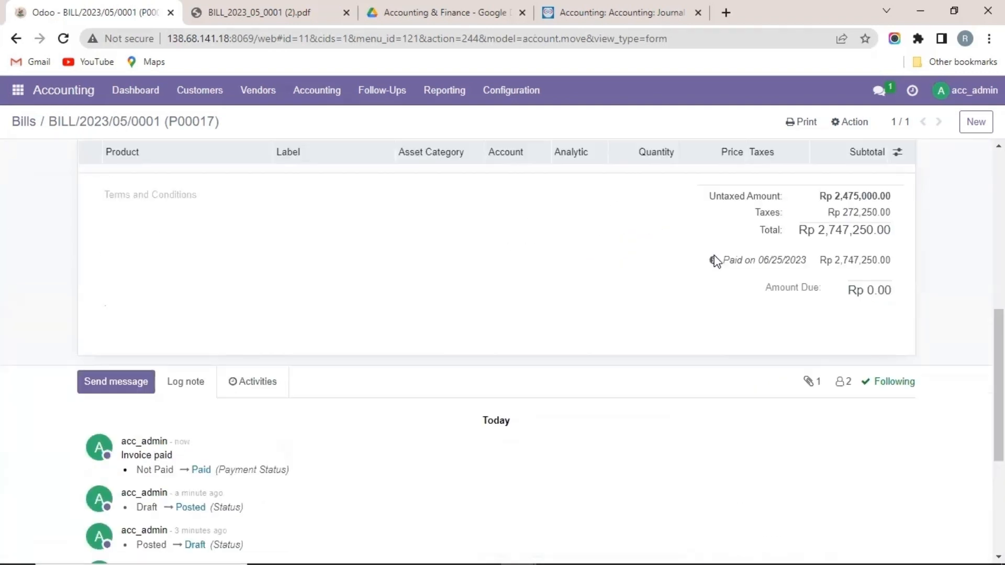
left_click(714, 260)
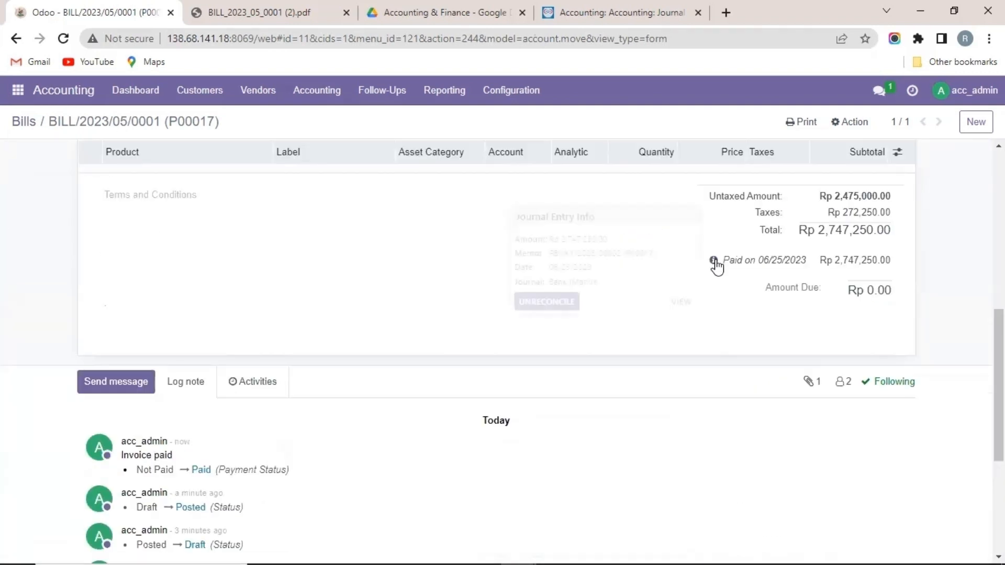
left_click(685, 305)
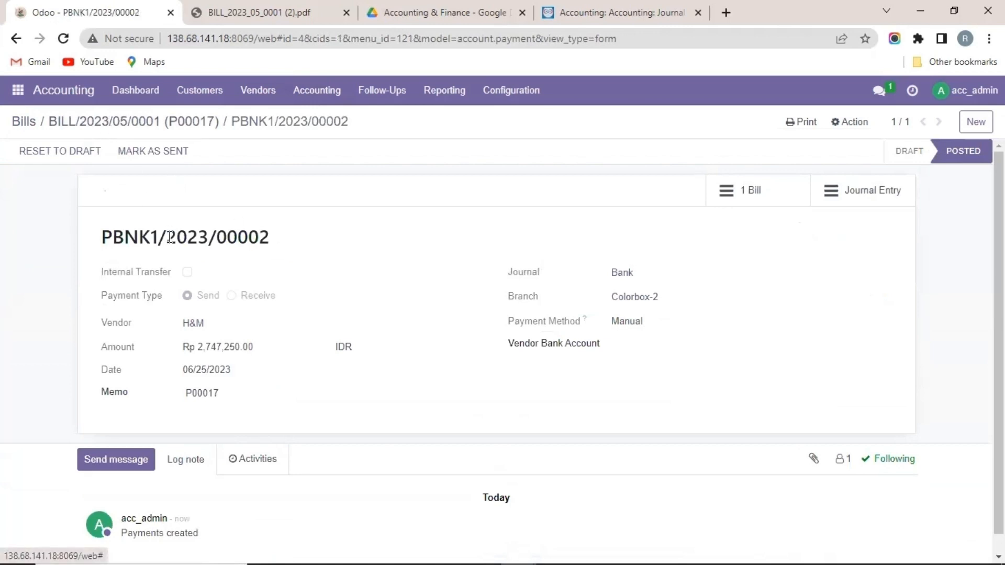
Open the bank reconciliation from the Accounting Dashboard, remove the Not Reconciled filter and examine the H&M statement line
left_click(146, 97)
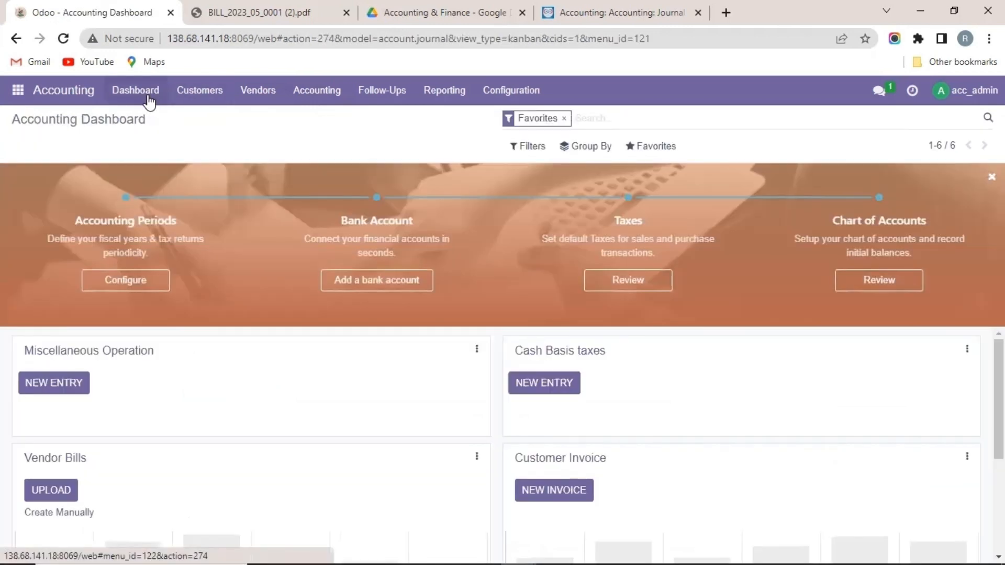
scroll(148, 478, "down", 3)
left_click(119, 461)
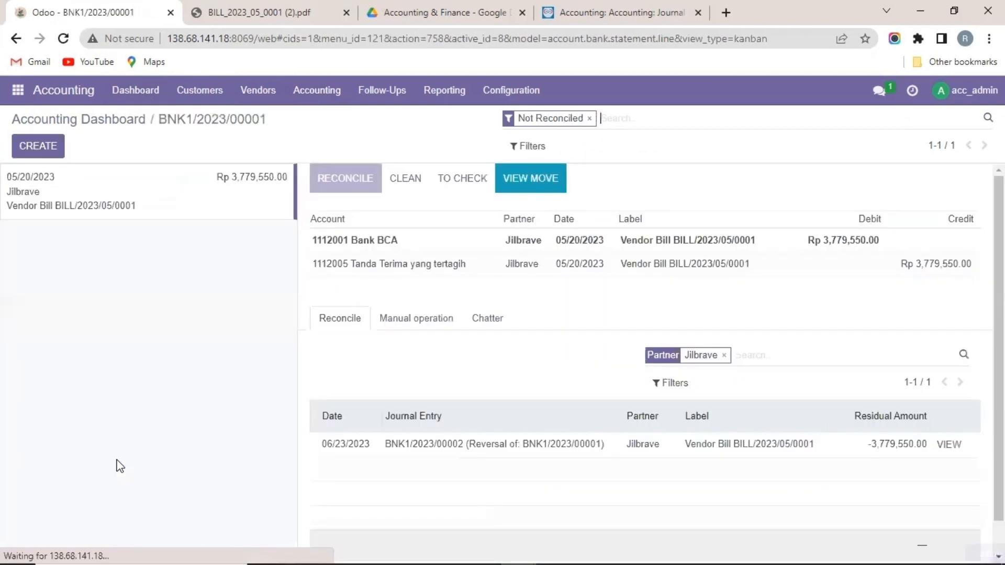
left_click(590, 118)
left_click(212, 215)
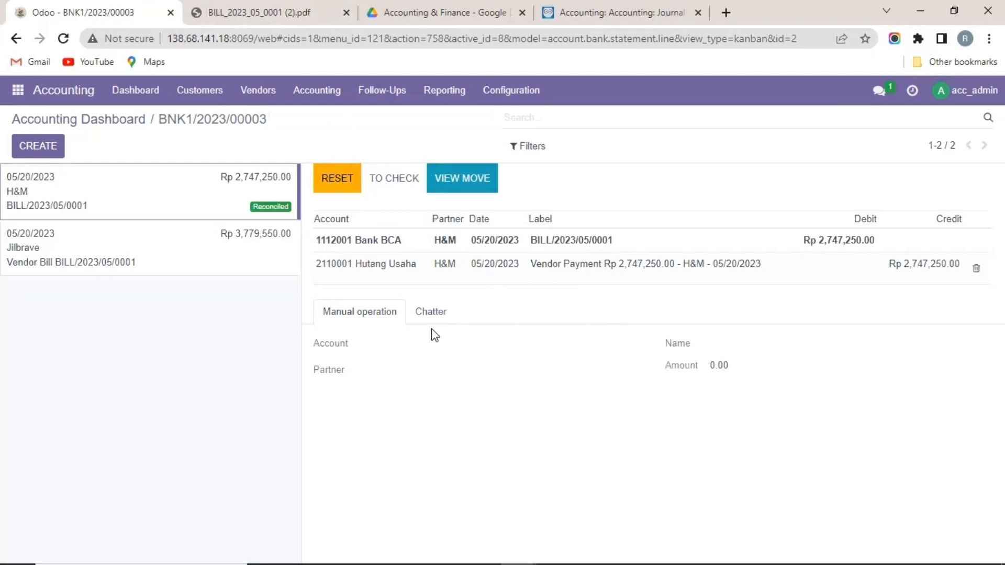
Open the posted Journal Entries list and examine the H&M bank entry PBNK1/2023/00001
left_click(319, 93)
left_click(343, 138)
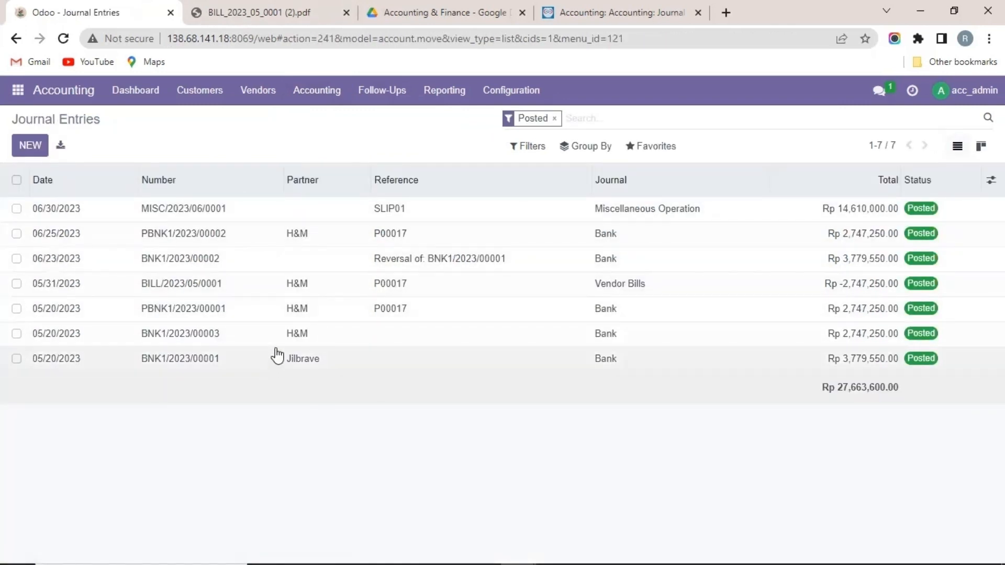
left_click(277, 318)
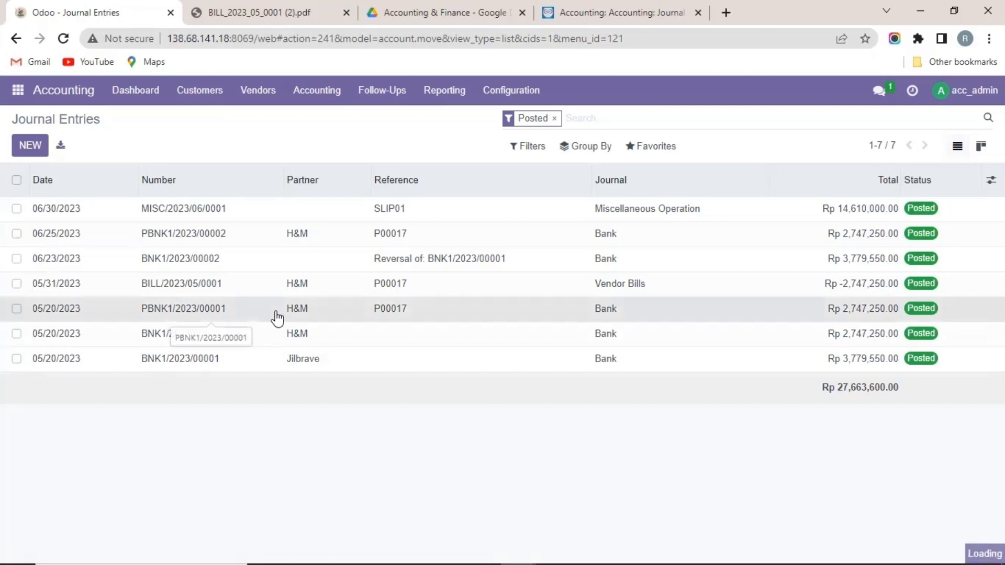
scroll(301, 350, "down", 3)
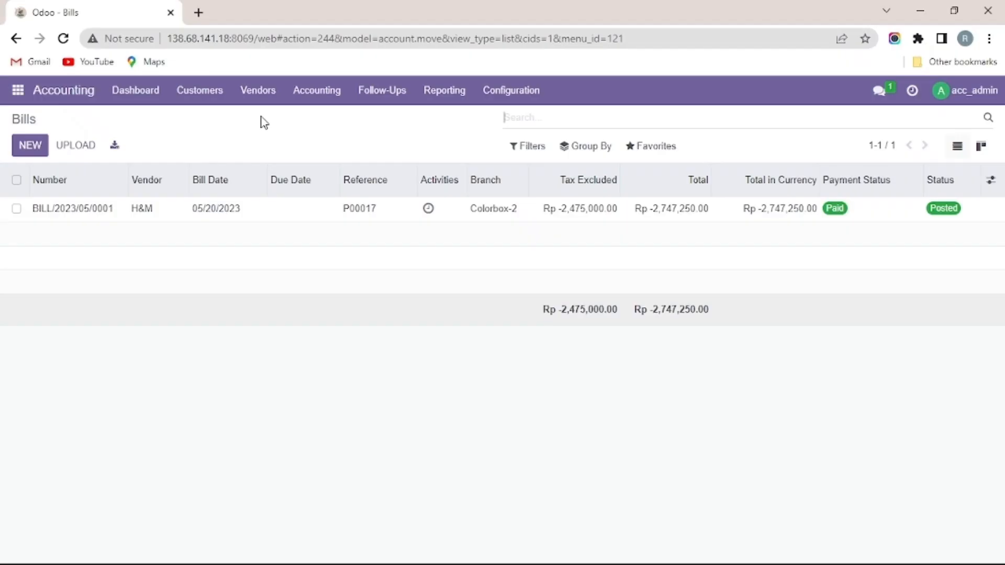
Create a new vendor bill for the vendor Jilbrave with the bill date 05/20/2023
left_click(34, 148)
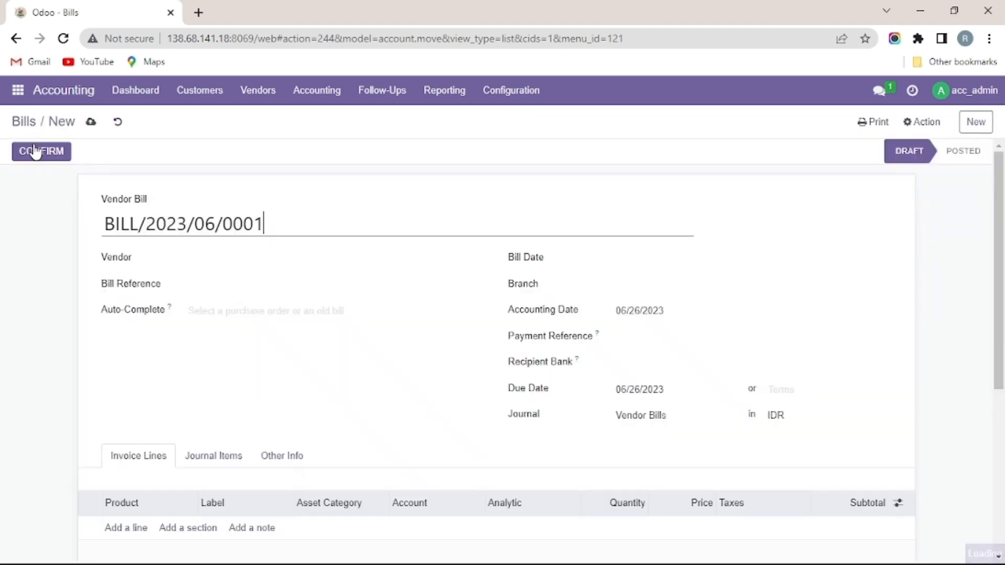
left_click(222, 266)
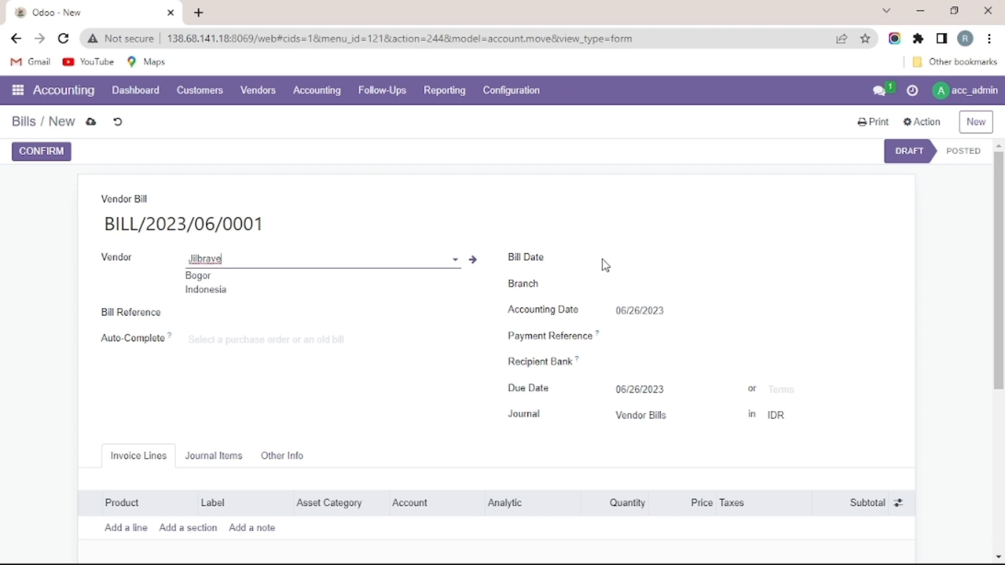
left_click(619, 266)
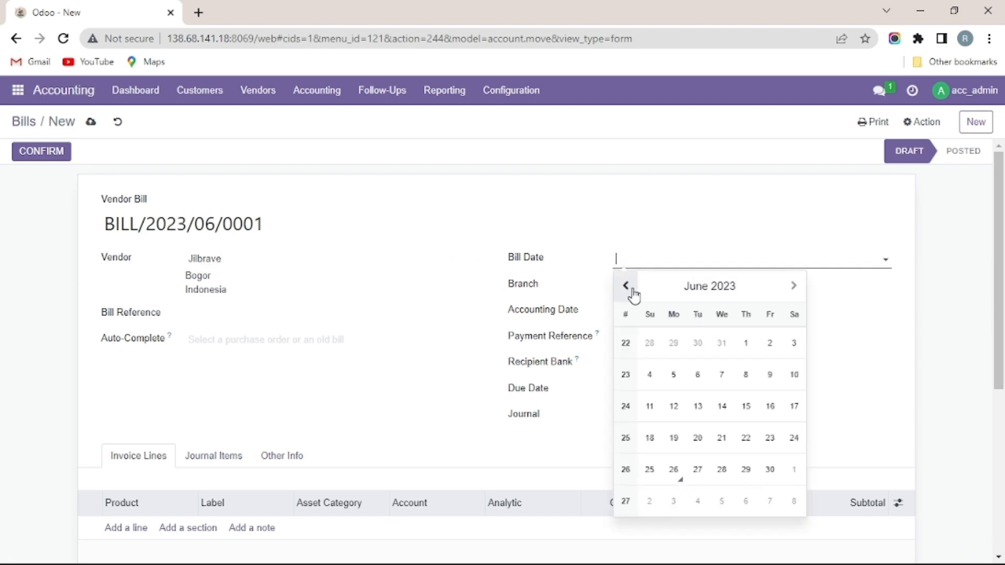
left_click(626, 286)
left_click(797, 409)
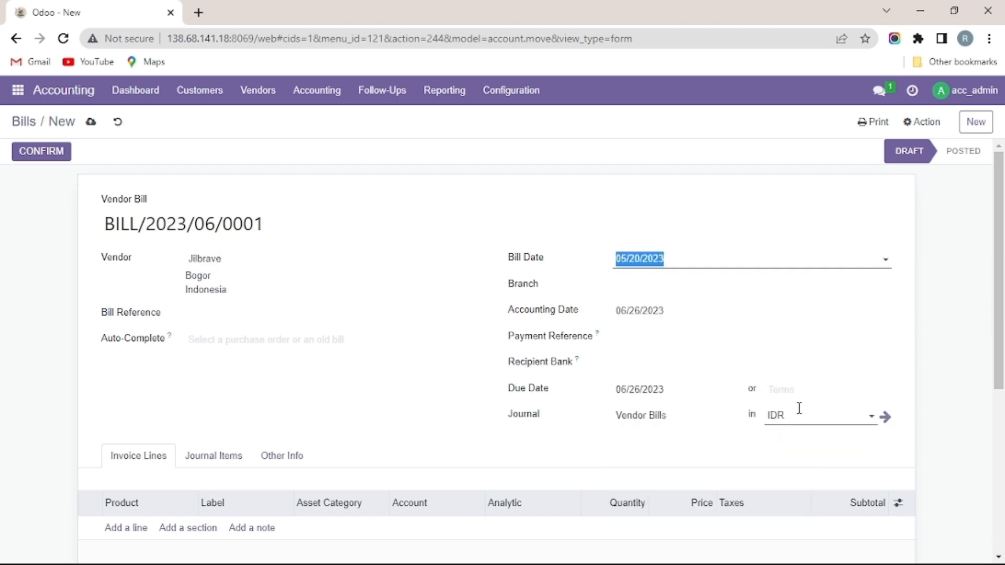
Try to set the accounting date to 05/20/2023 and set the bill's branch to Colorbox-2
left_click(635, 314)
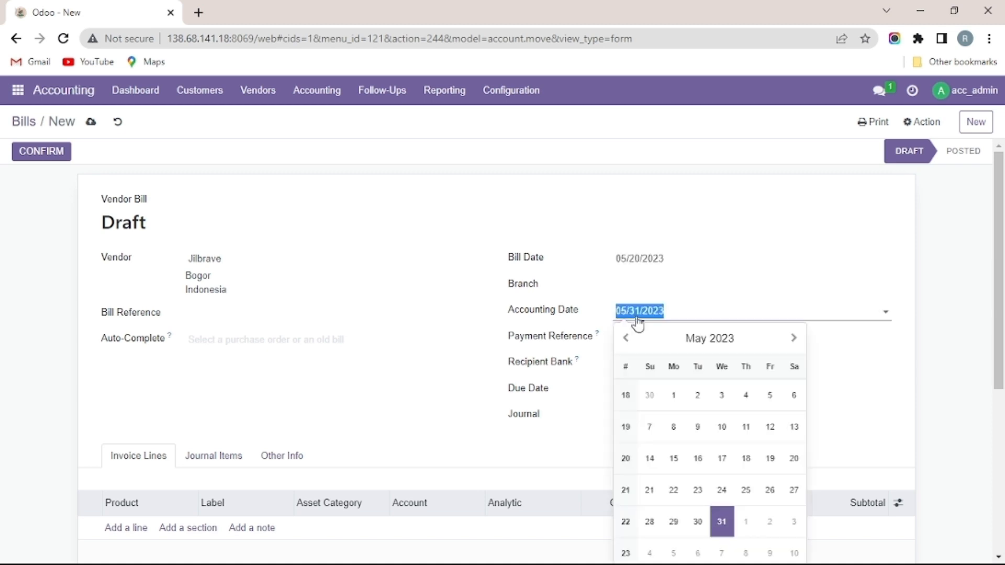
left_click(796, 459)
left_click(629, 290)
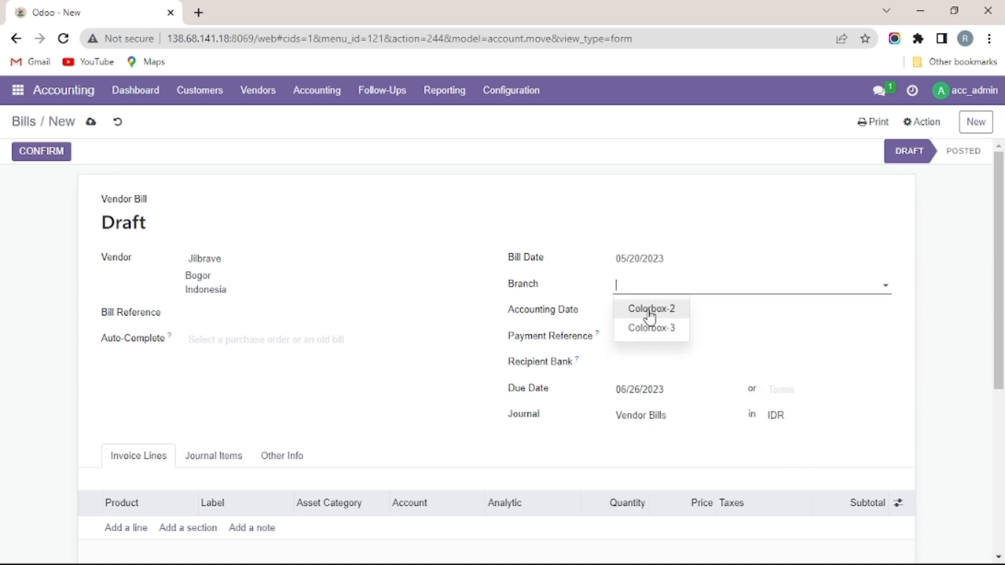
left_click(651, 317)
Set the Jilbrave bill's due date to 05/20/2023 and enter P0018 as the bill reference
left_click(649, 339)
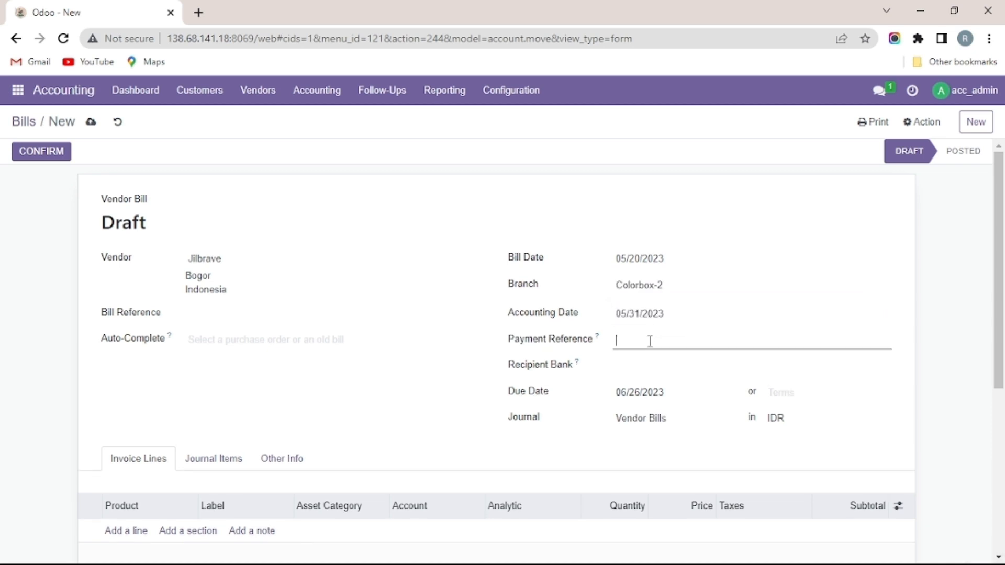
left_click(647, 366)
left_click(666, 412)
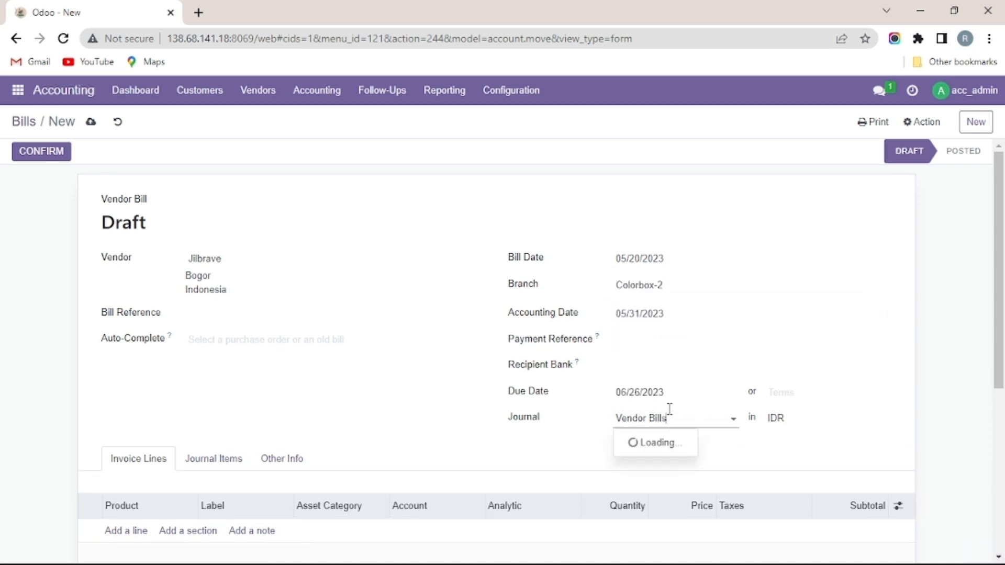
left_click(665, 393)
left_click(625, 150)
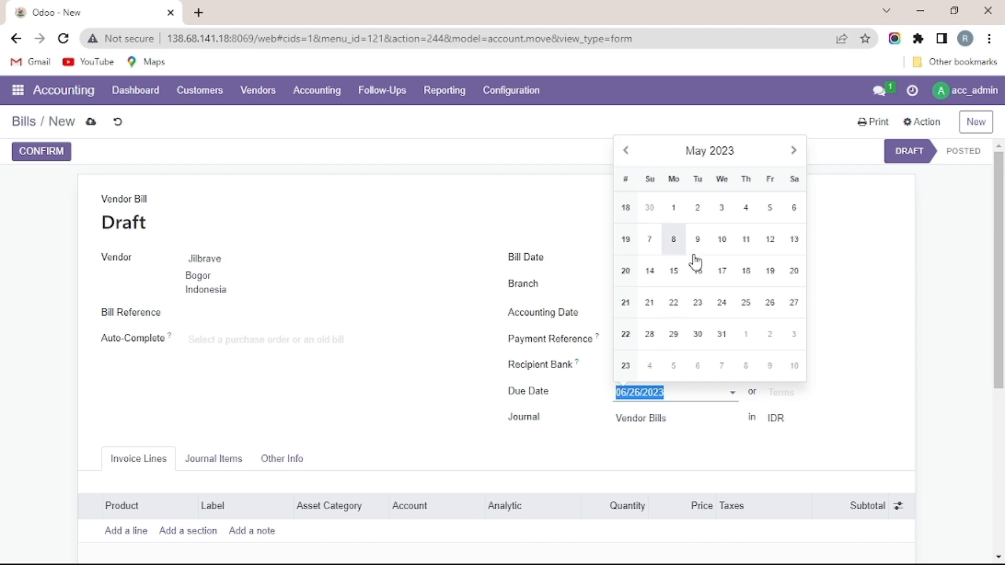
left_click(794, 271)
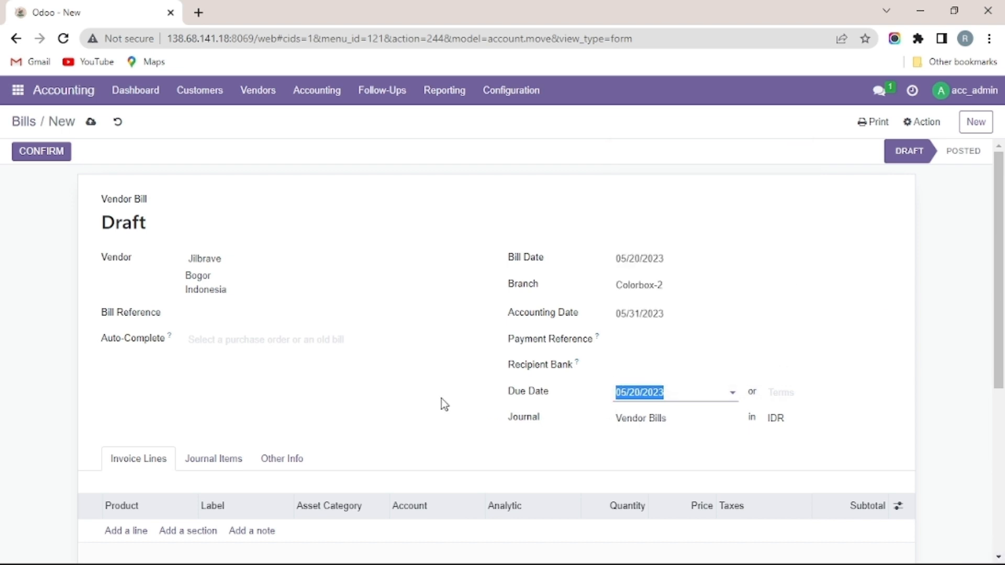
scroll(261, 405, "down", 1)
scroll(261, 405, "up", 1)
left_click(213, 317)
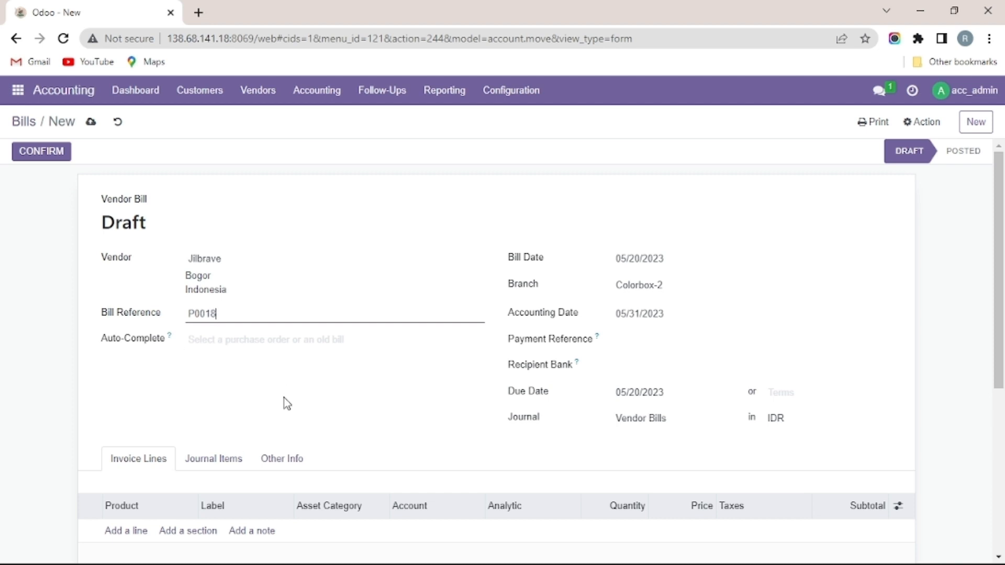
Add an invoice line for product [13170-0003] Long Dress Sleeve with a quantity of 25
scroll(235, 427, "down", 3)
left_click(126, 388)
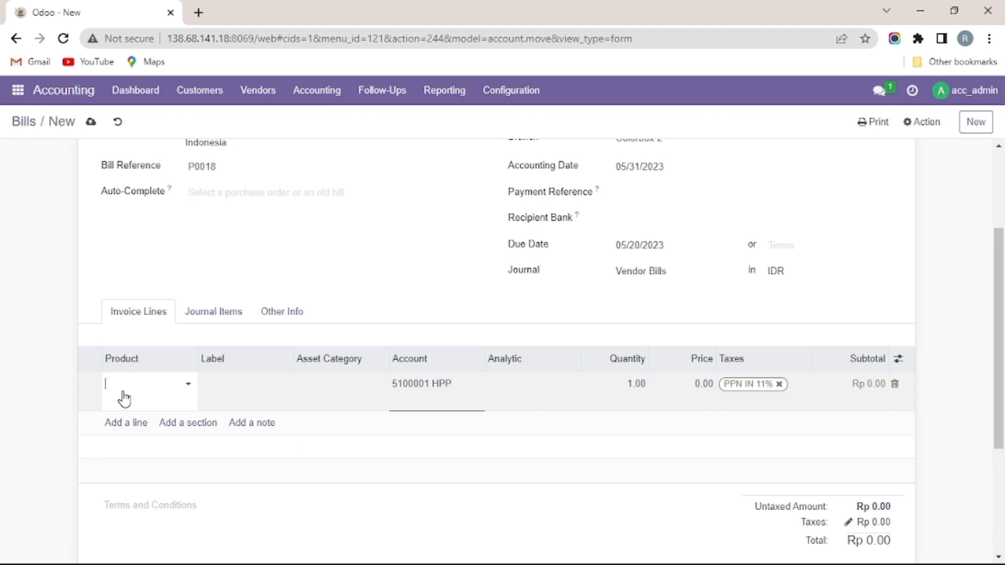
left_click(135, 388)
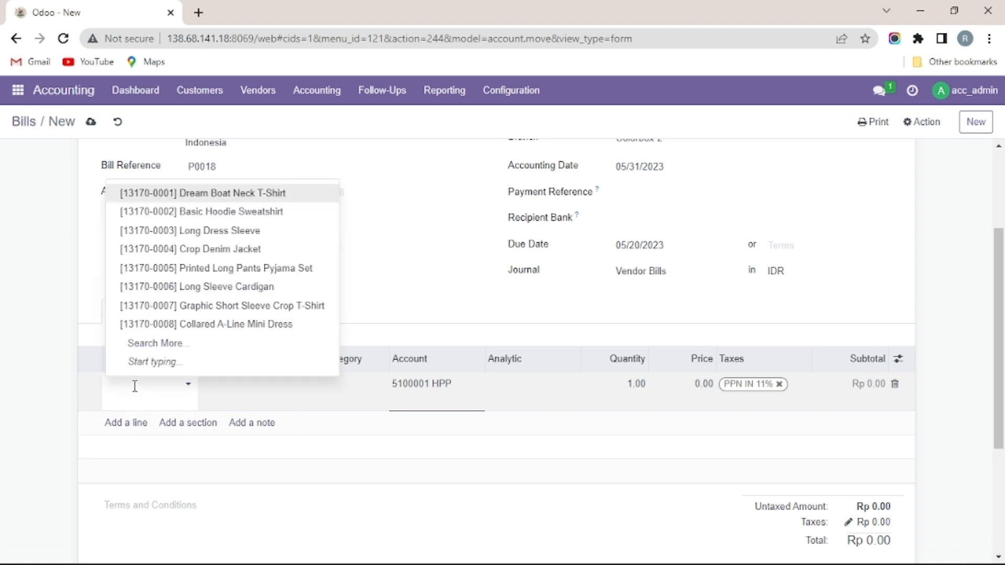
left_click(214, 237)
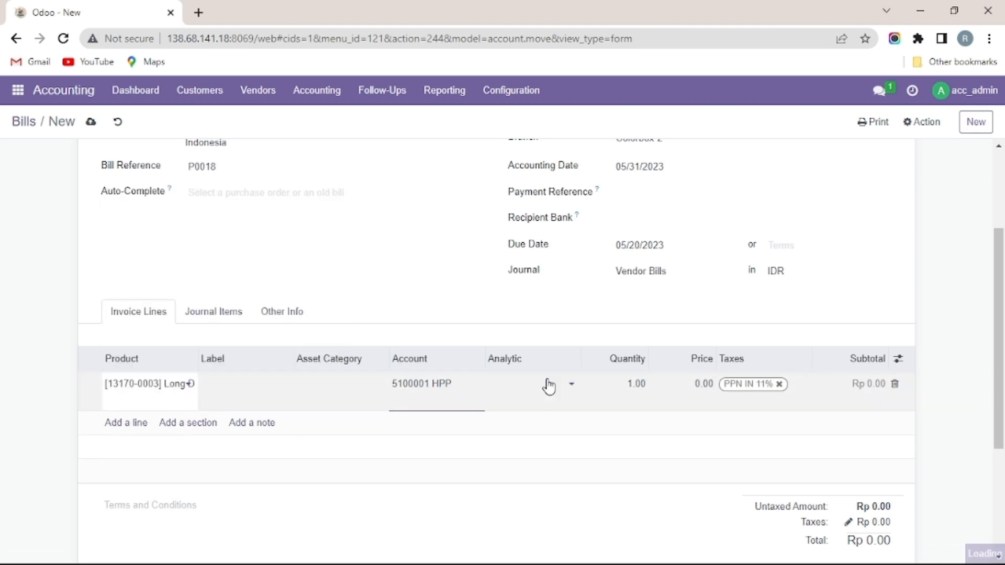
left_click(628, 386)
left_click_drag(628, 386, 683, 388)
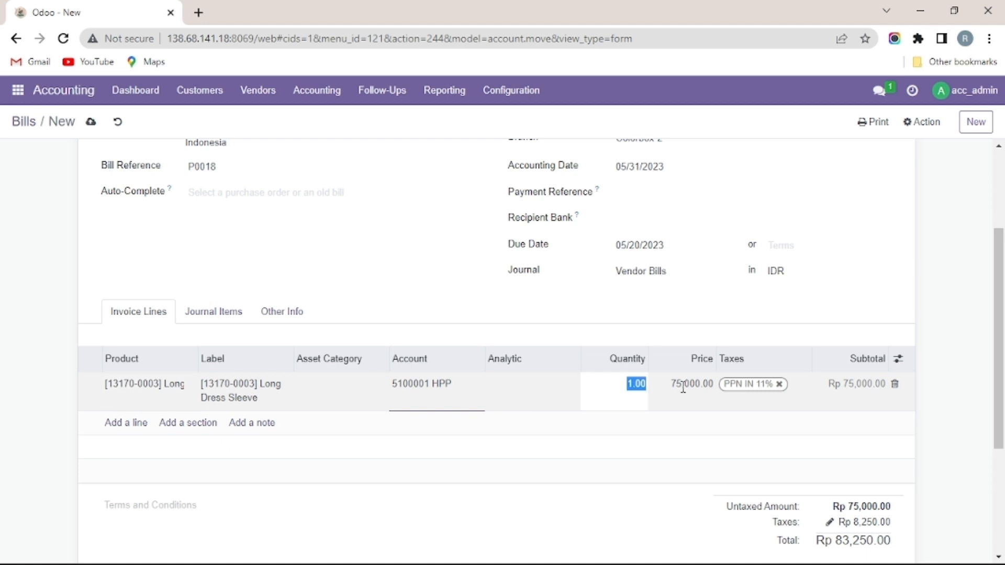
type("25")
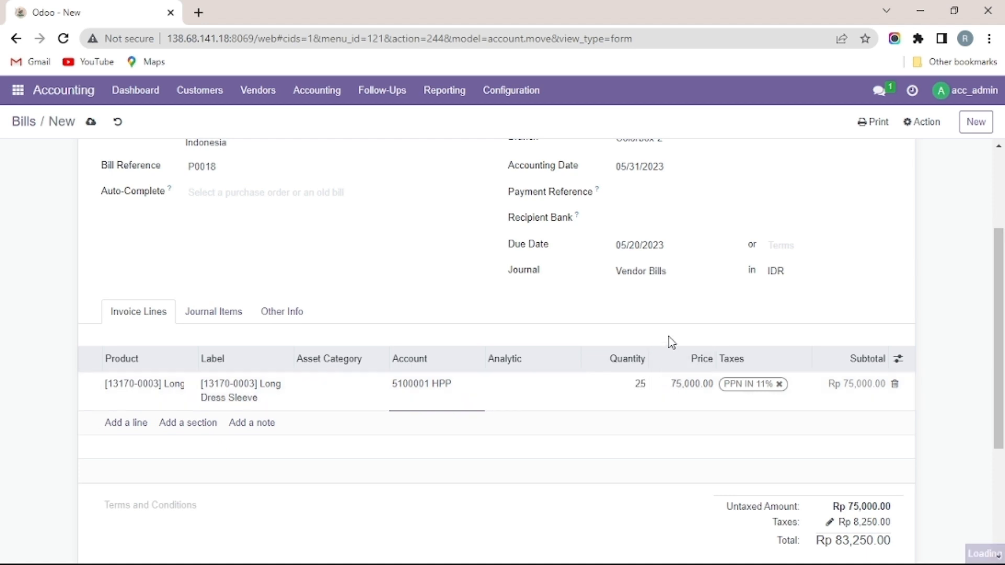
left_click(669, 342)
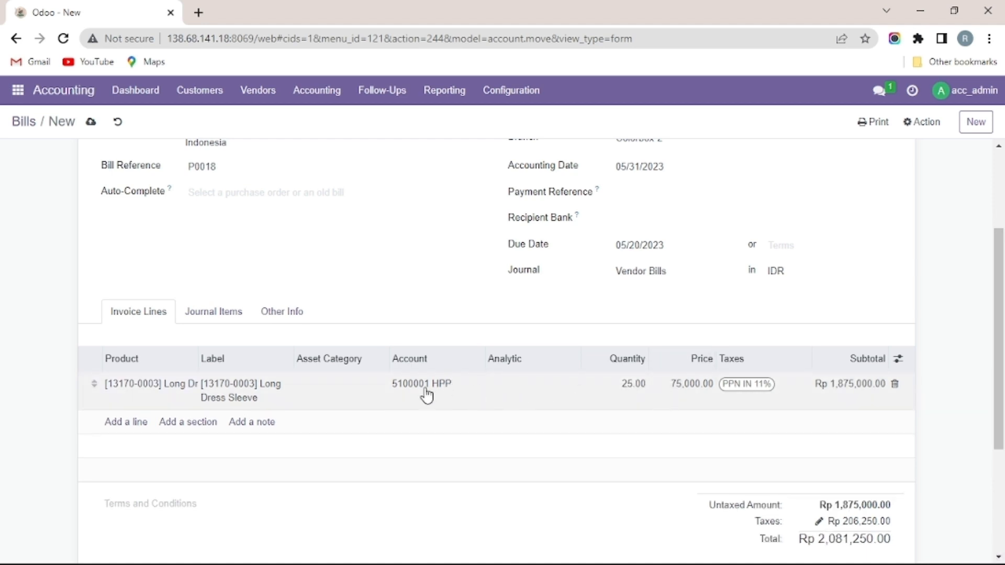
Add a second invoice line for product [13170-0029] Long Sleeve Printed Pyama Set with a quantity of 17
left_click(128, 429)
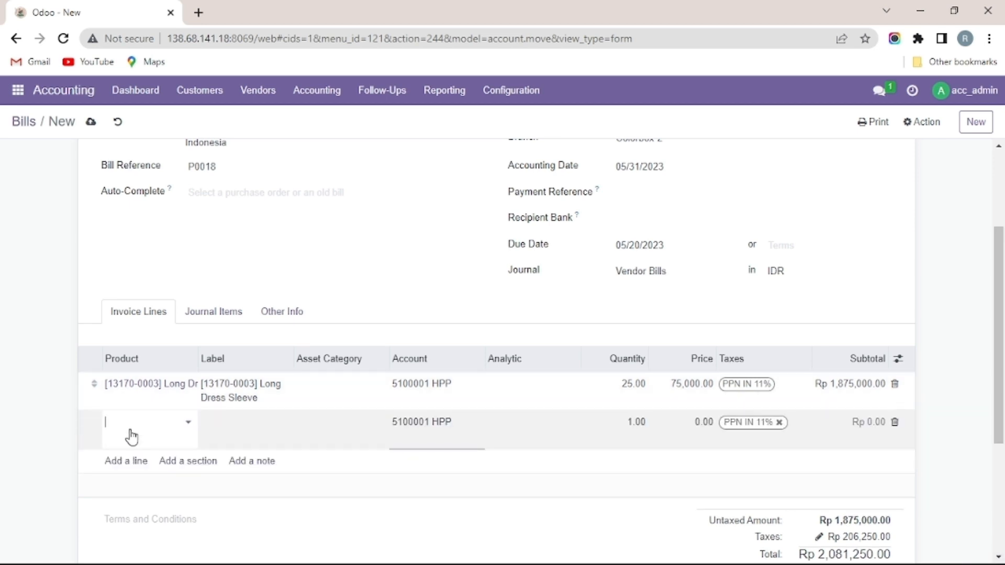
type("LONG")
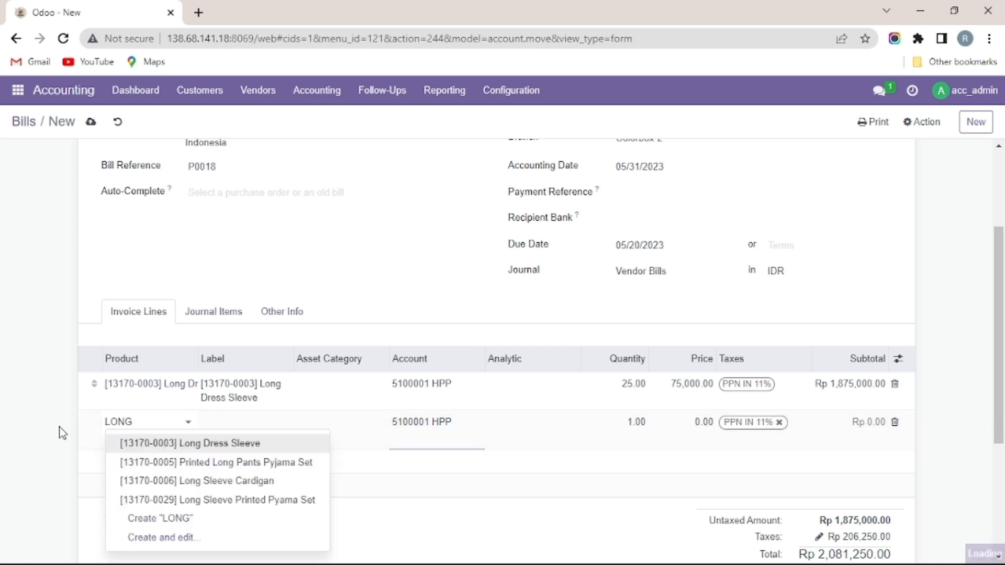
left_click(198, 499)
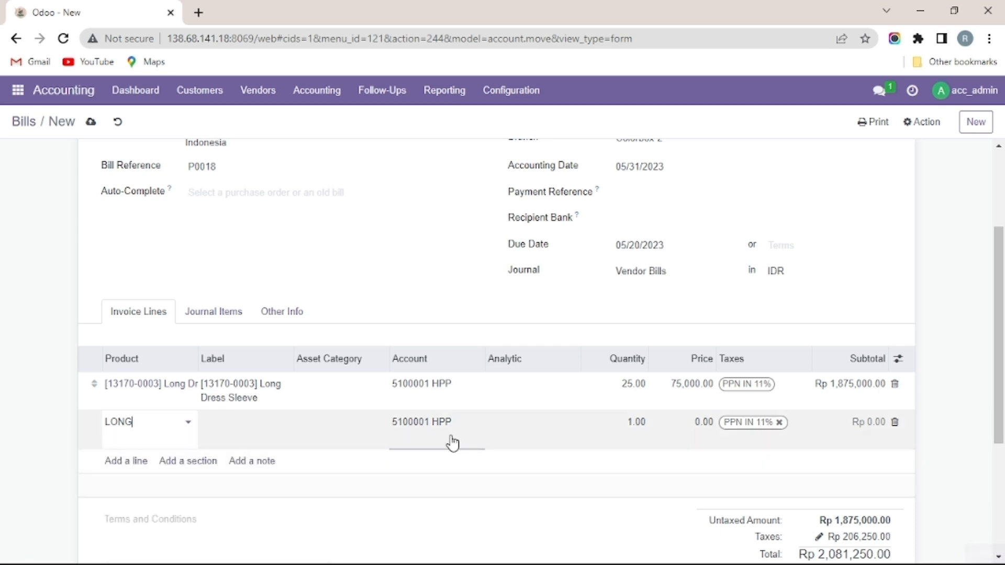
left_click(619, 428)
left_click_drag(619, 427, 672, 428)
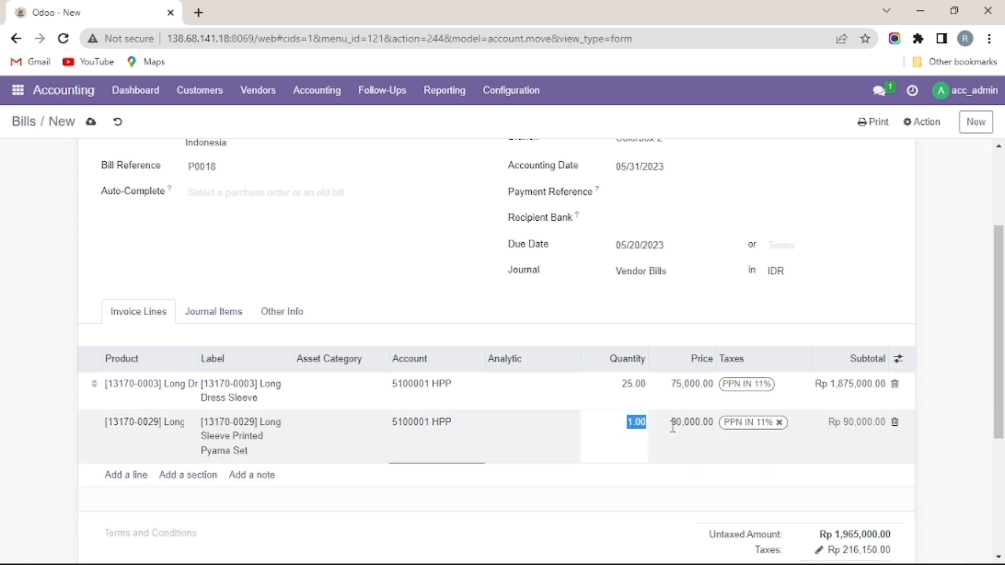
type("17")
left_click(643, 485)
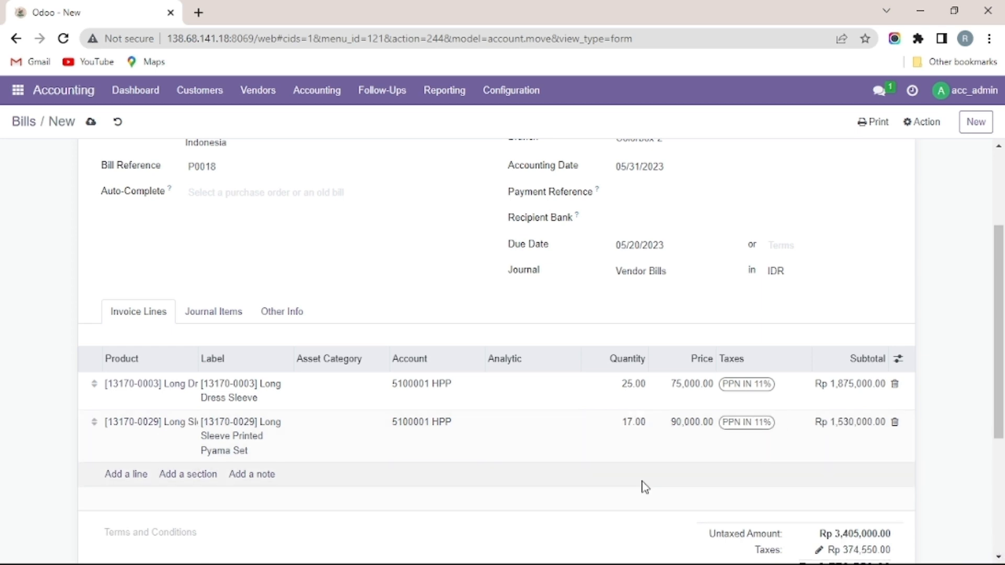
Check the Jilbrave bill's lines and totals, save the draft and confirm the bill
scroll(438, 435, "down", 1)
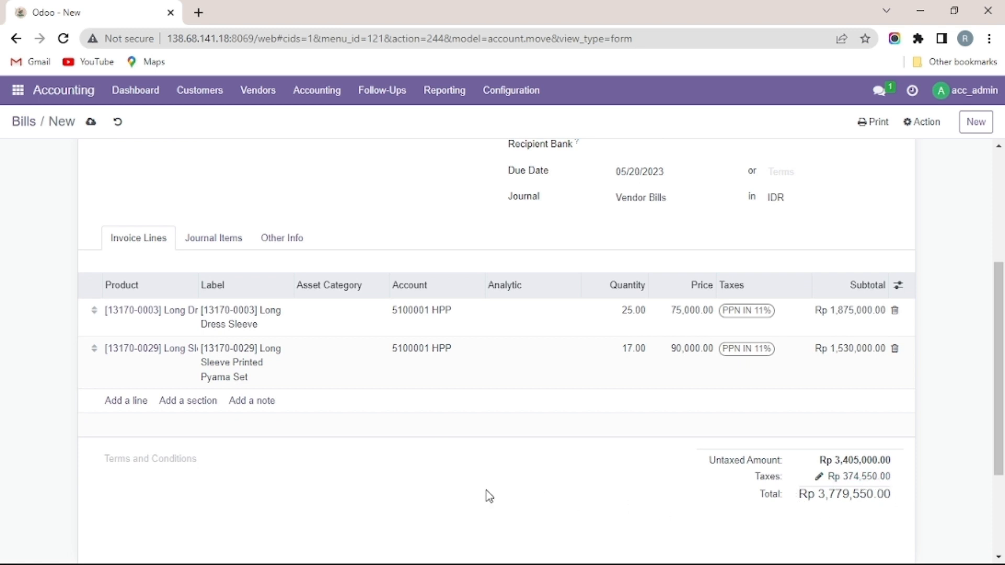
scroll(490, 497, "up", 3)
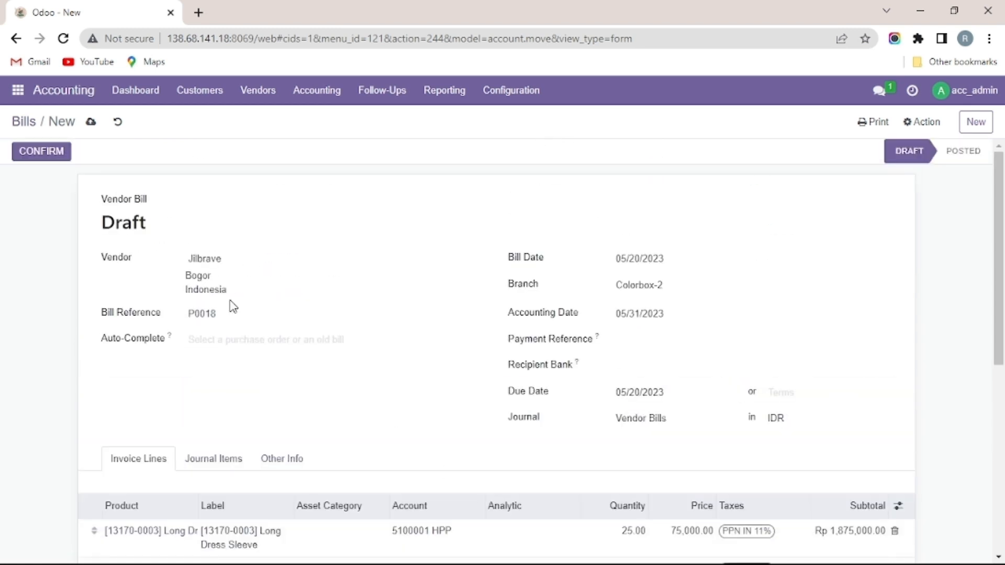
left_click(90, 122)
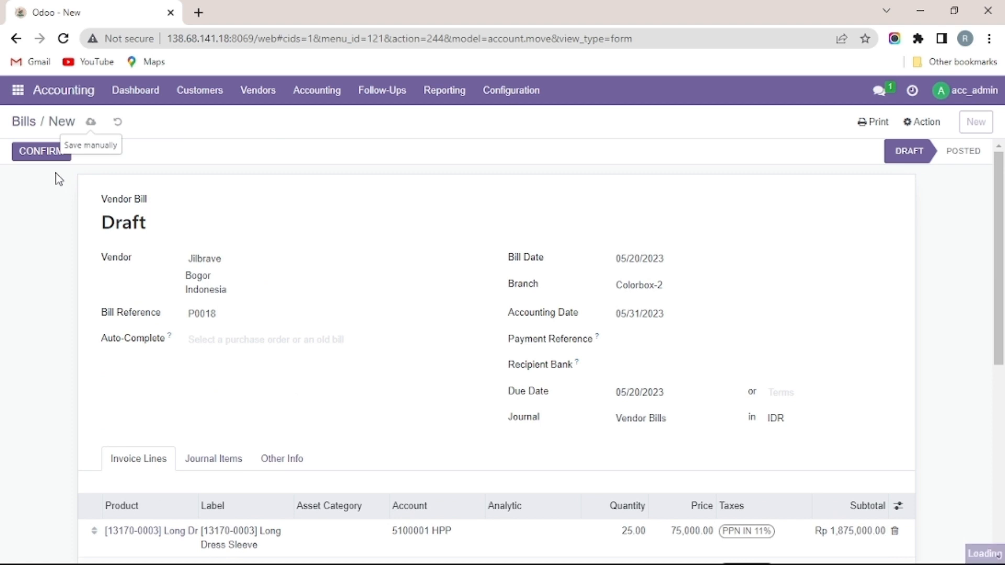
left_click(40, 156)
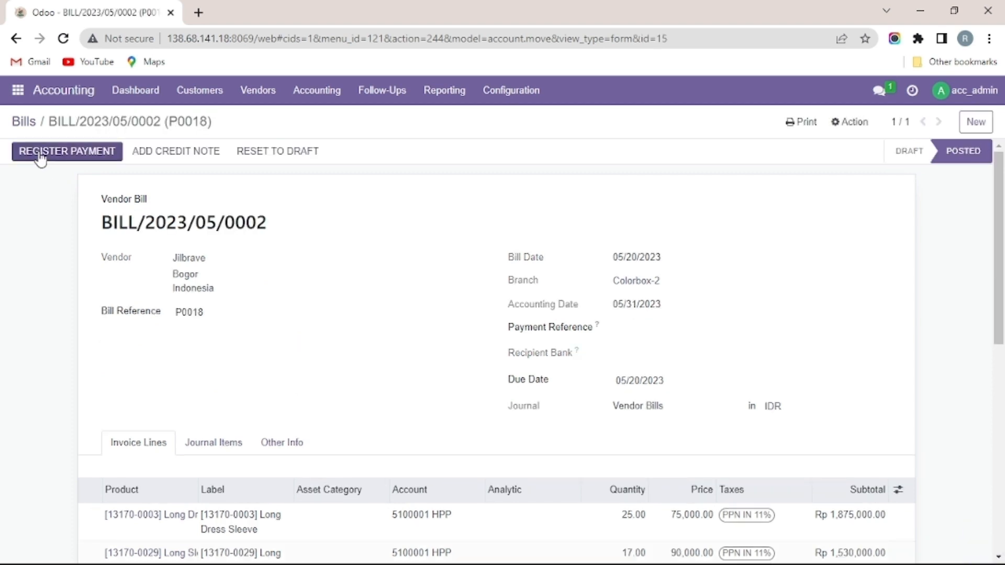
Register the full payment of the Jilbrave bill with the Bank journal, Manual payment method and payment date 05/20/2023
scroll(390, 340, "down", 5)
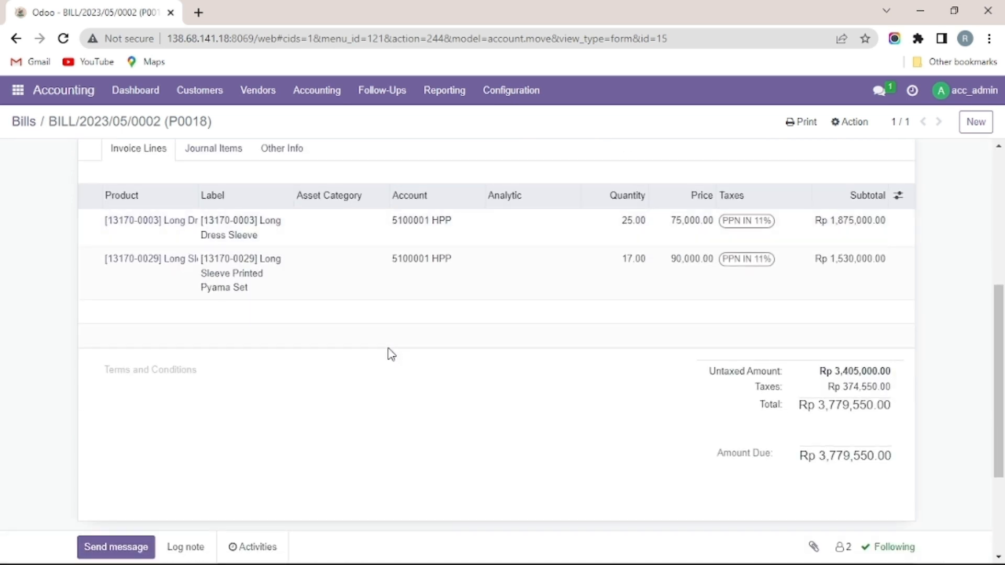
scroll(390, 355, "up", 5)
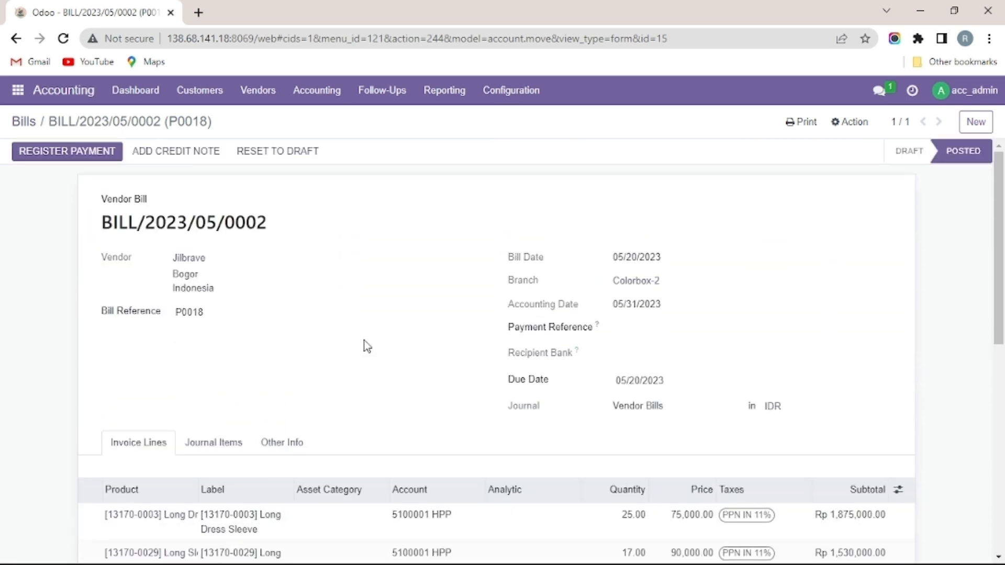
left_click(77, 148)
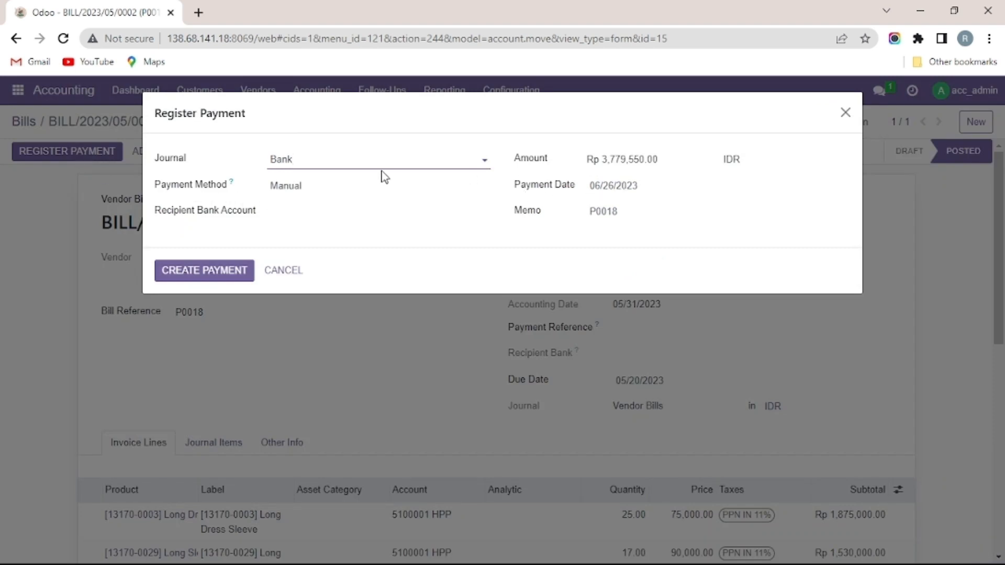
left_click(637, 188)
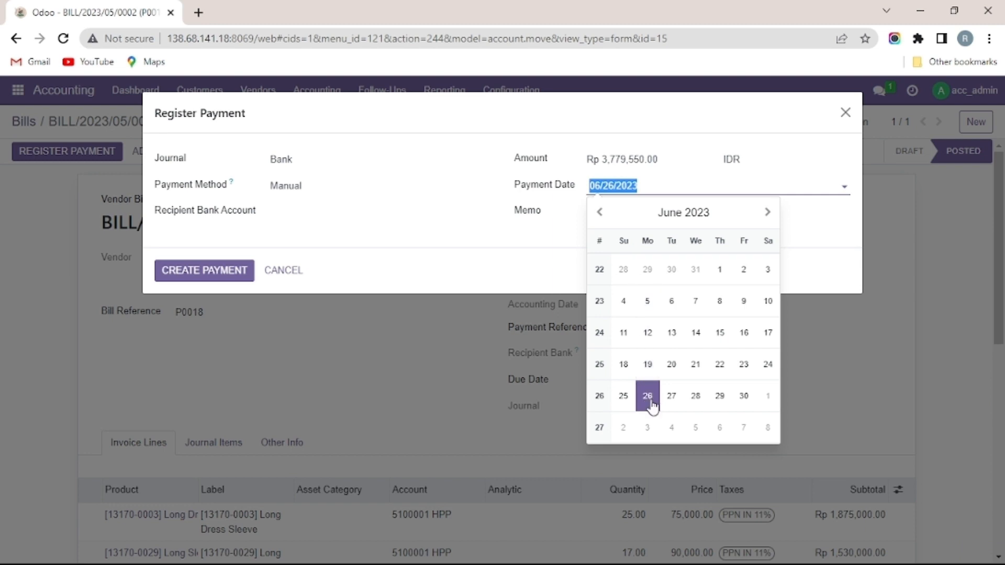
left_click(600, 212)
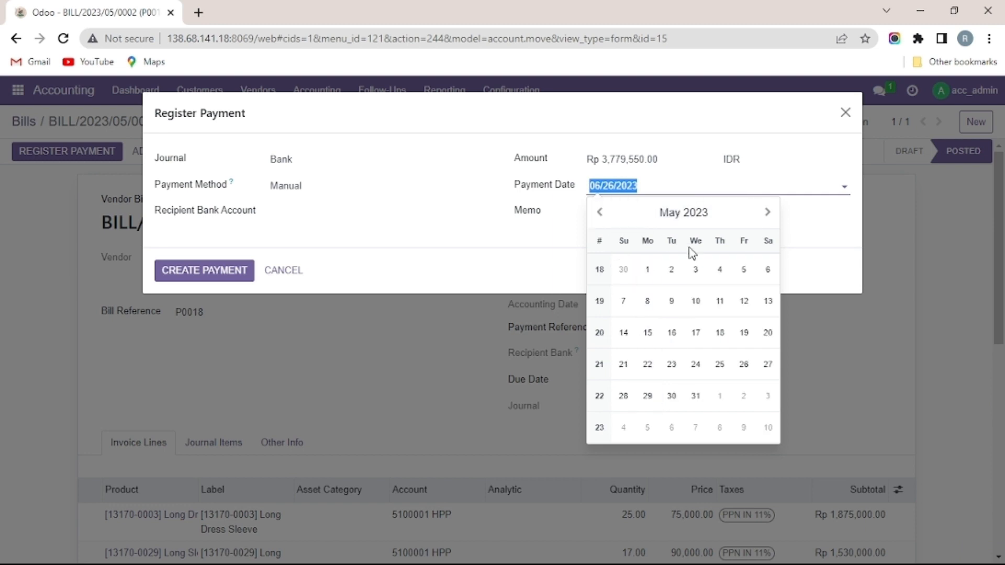
left_click(767, 341)
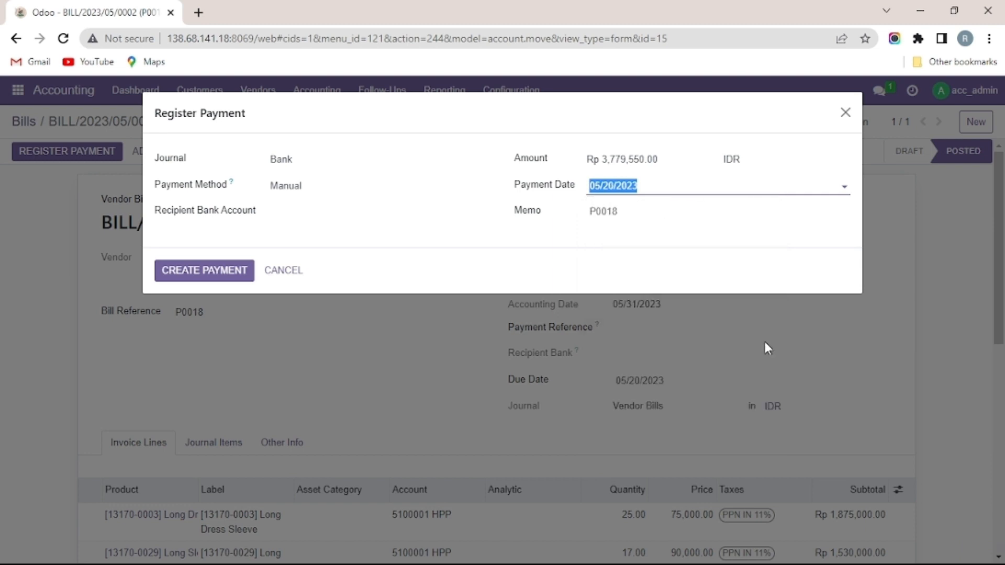
left_click(226, 272)
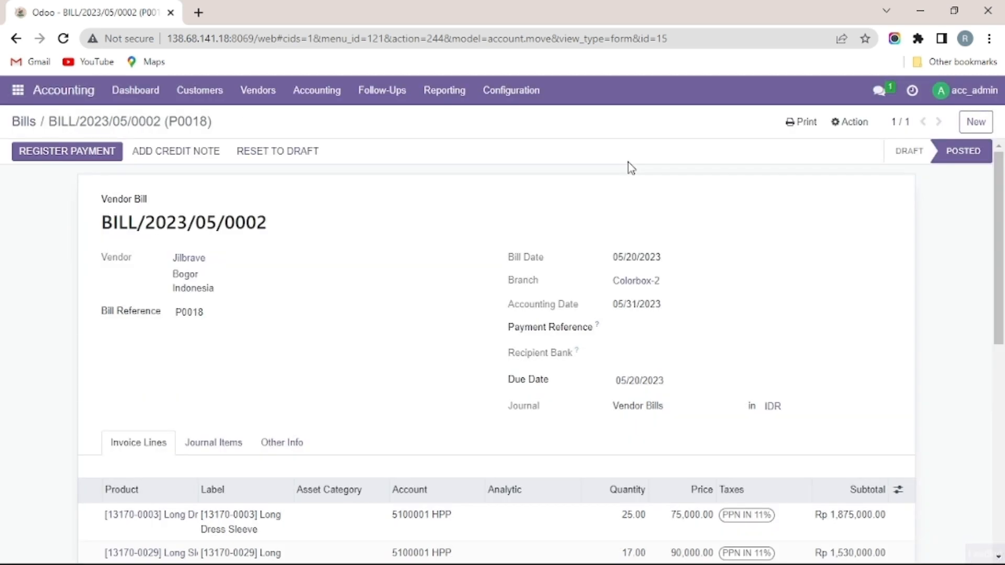
Print the Jilbrave bill to a PDF and open the downloaded file BILL_2023_05_0002.pdf
left_click(798, 123)
left_click(812, 152)
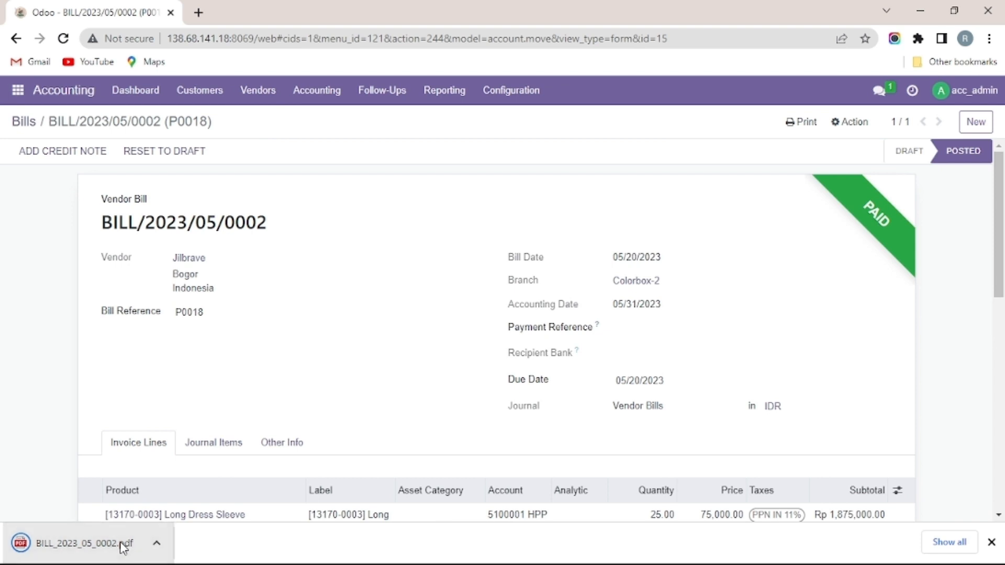
left_click(84, 544)
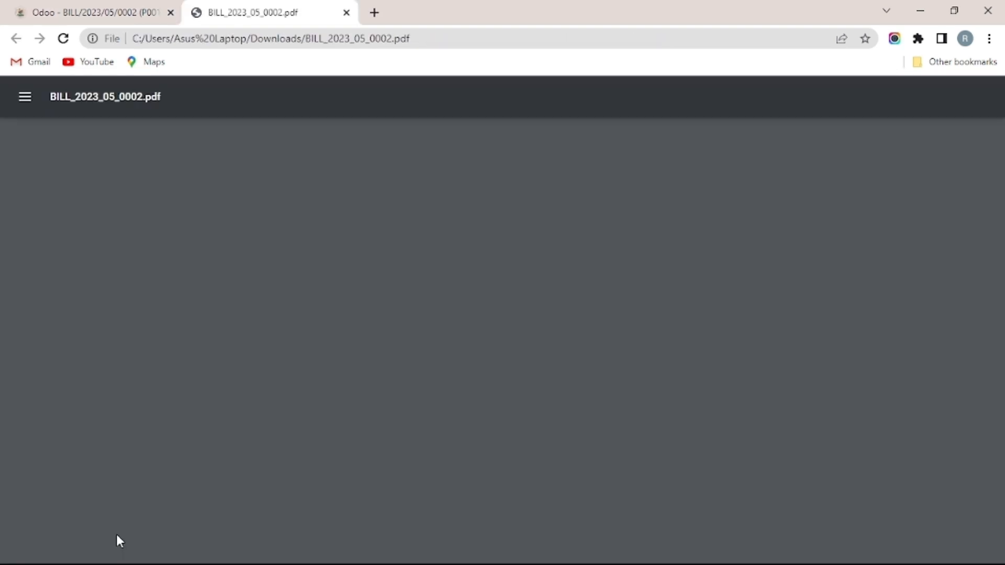
Look over the printed bill PDF, open the Bank journal's reconciliation from the accounting dashboard and start a new statement line
scroll(376, 383, "down", 1)
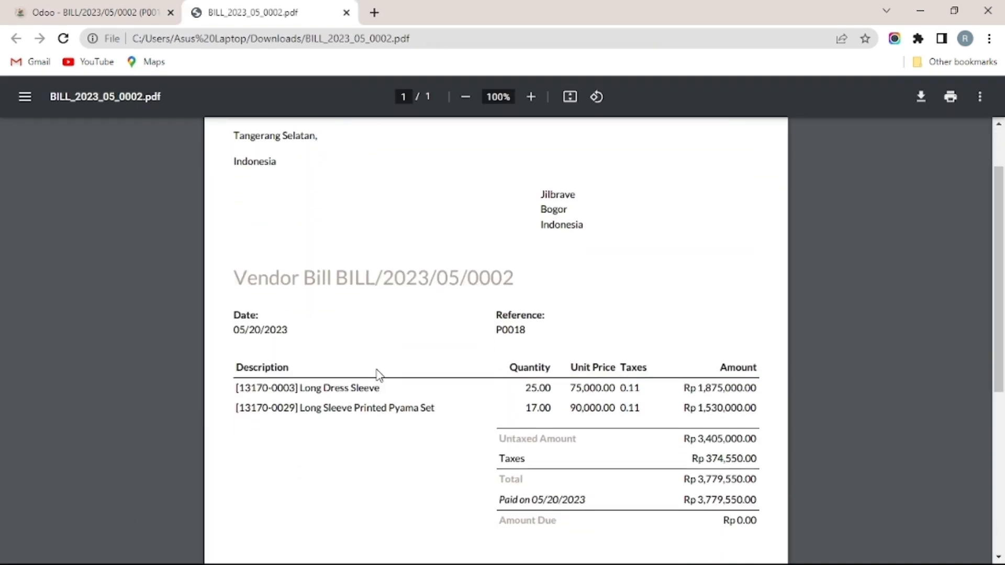
left_click(49, 10)
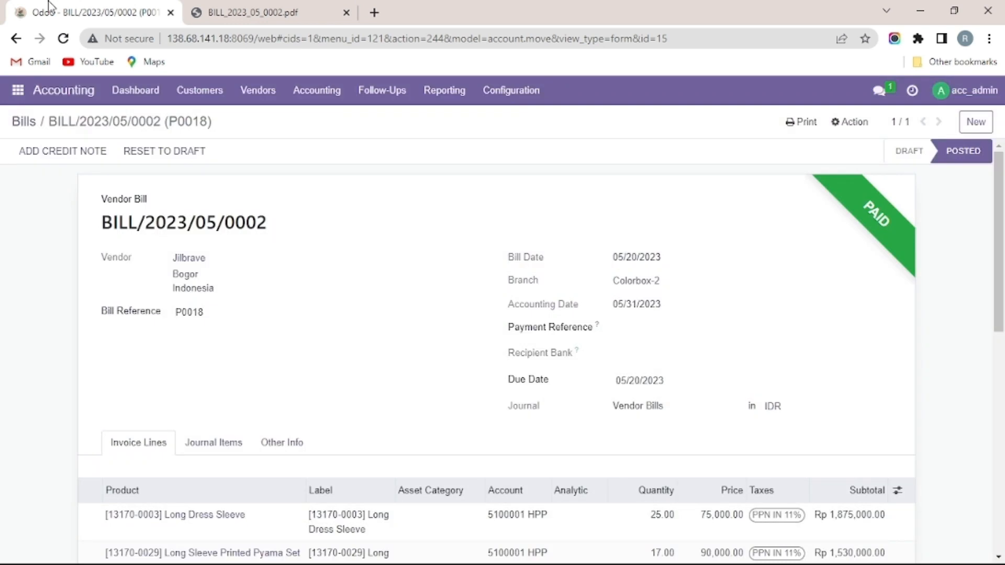
left_click(19, 94)
left_click(135, 91)
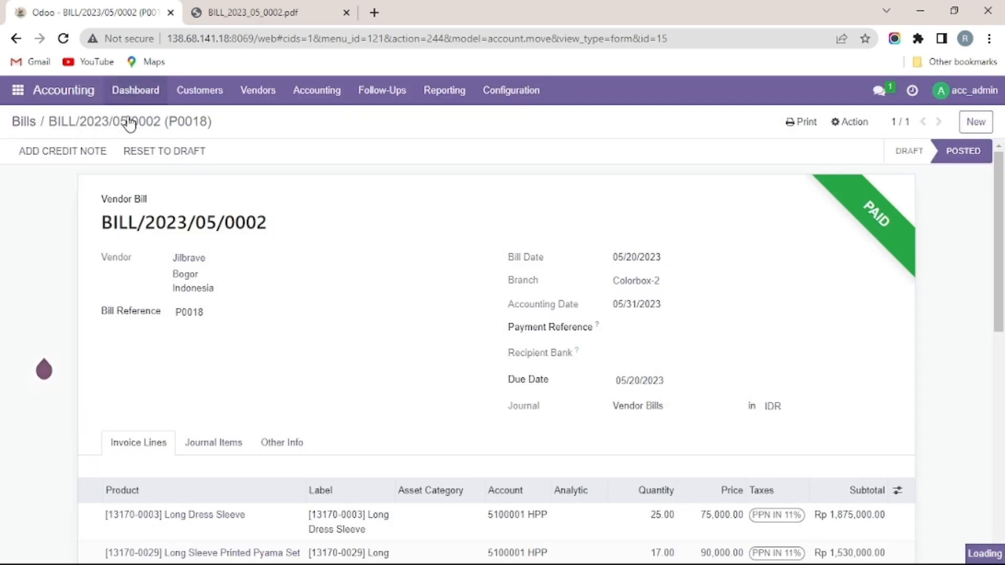
scroll(171, 395, "down", 3)
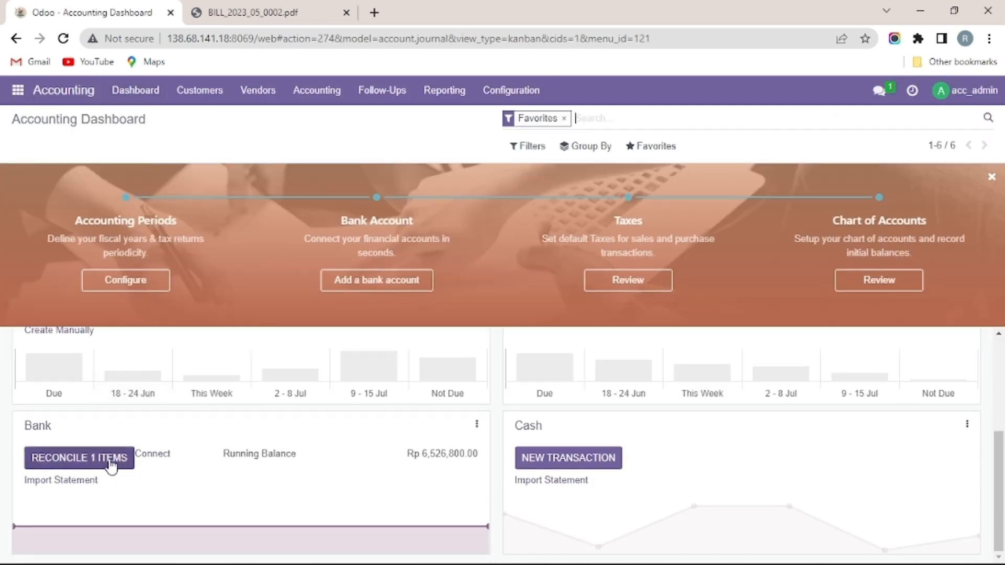
left_click(111, 465)
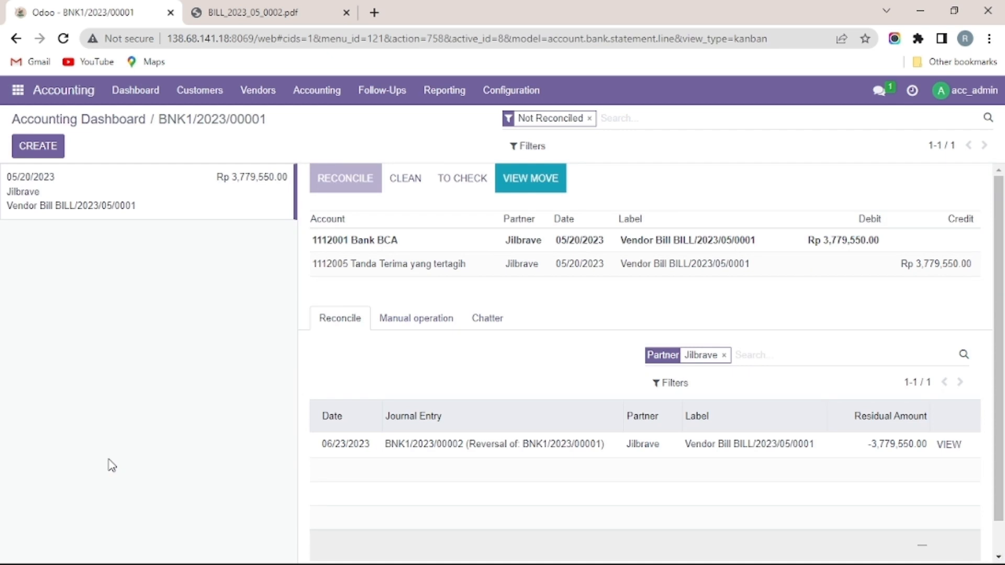
left_click(41, 151)
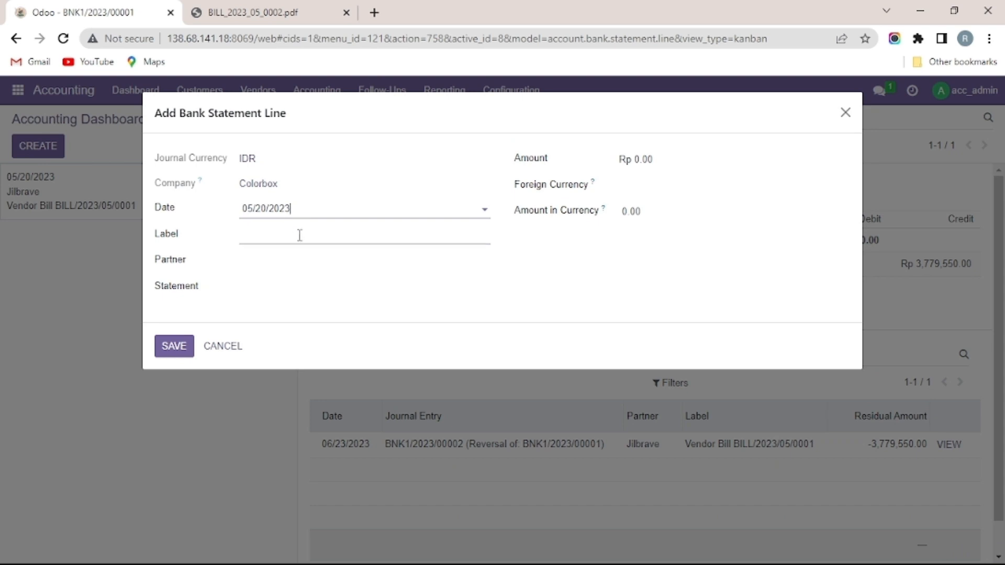
left_click(299, 235)
left_click(258, 11)
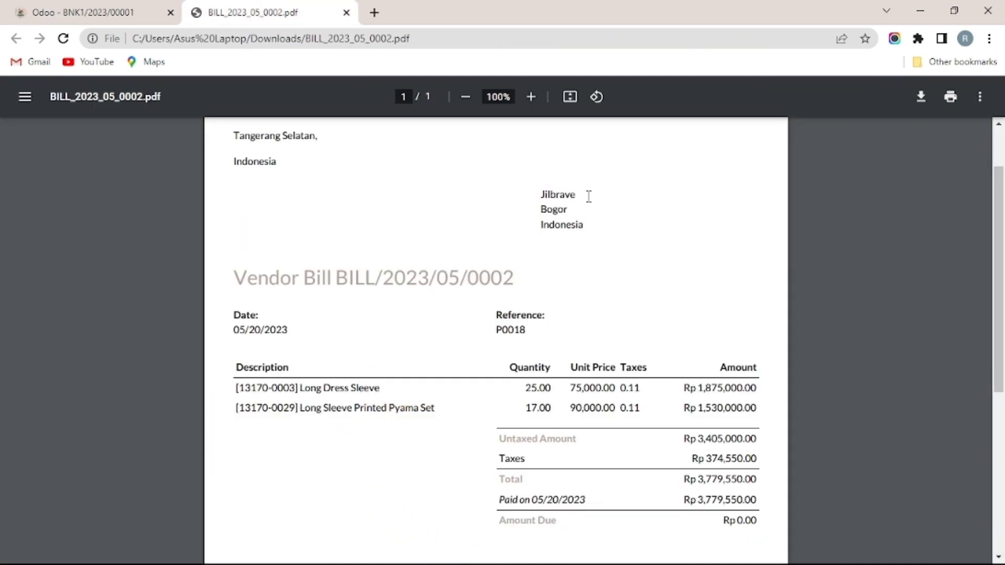
left_click_drag(589, 196, 540, 197)
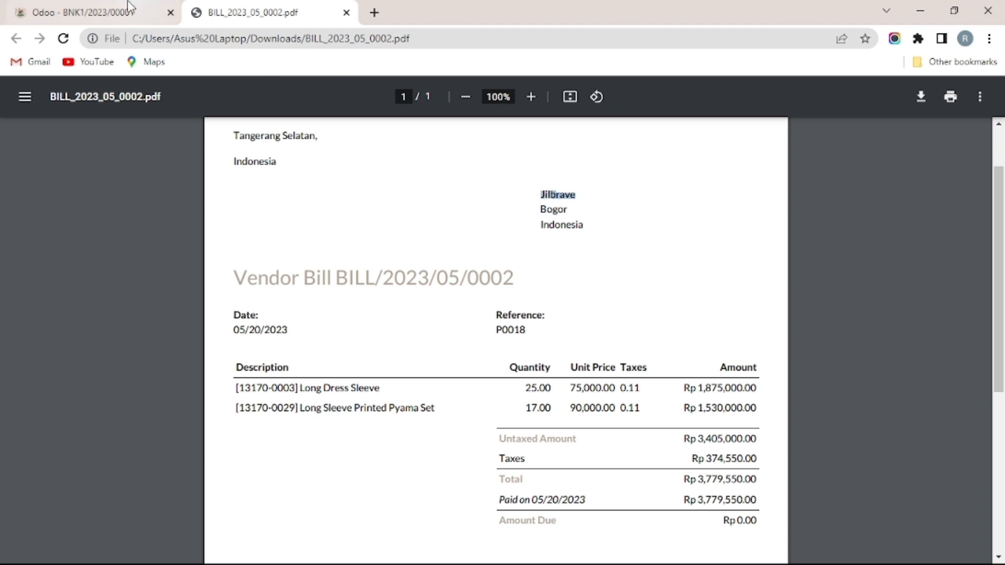
left_click(53, 12)
left_click(269, 237)
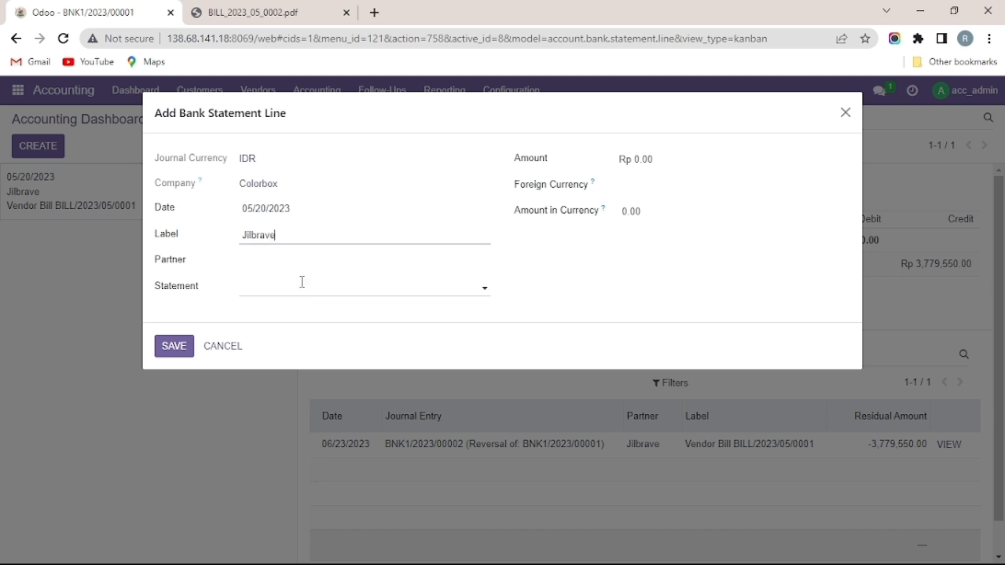
left_click(296, 261)
left_click_drag(276, 235, 233, 244)
key("BackSpace")
Set the statement line's label to BILL/2023/05/0002, copied from the bill PDF, and its partner to Jilbrave
left_click(290, 13)
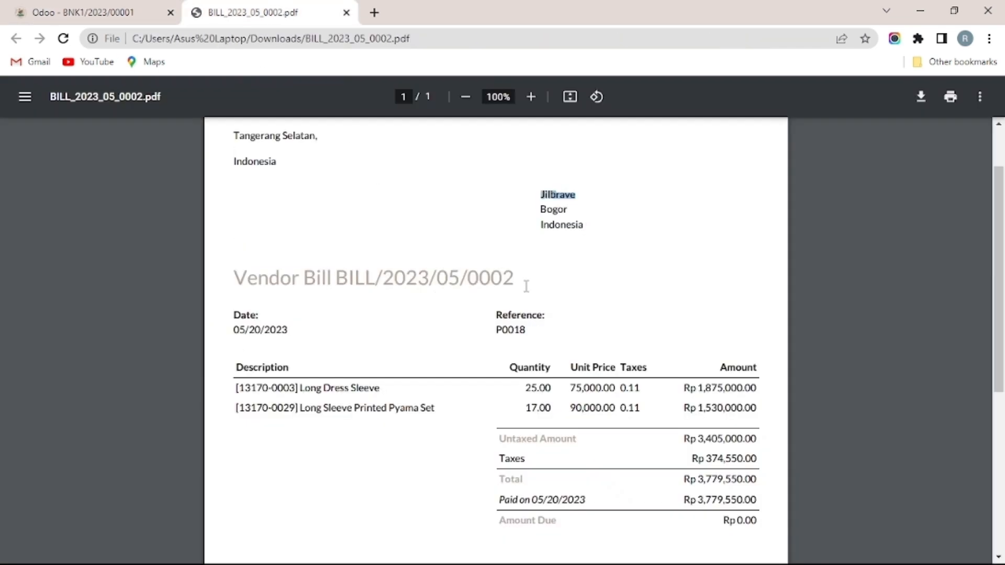
left_click_drag(527, 286, 332, 281)
key("ctrl+c")
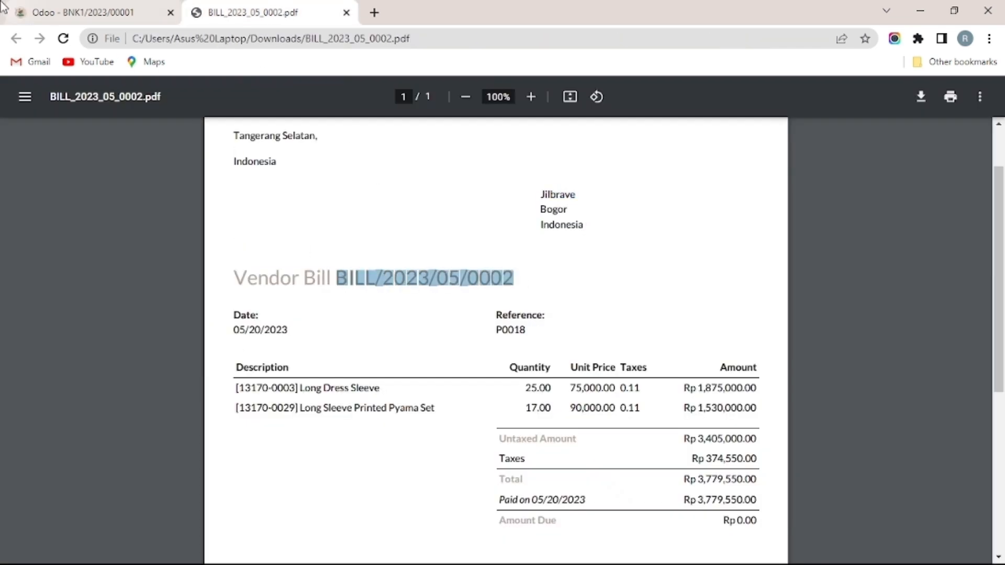
left_click(84, 13)
key("ctrl+v")
left_click(277, 268)
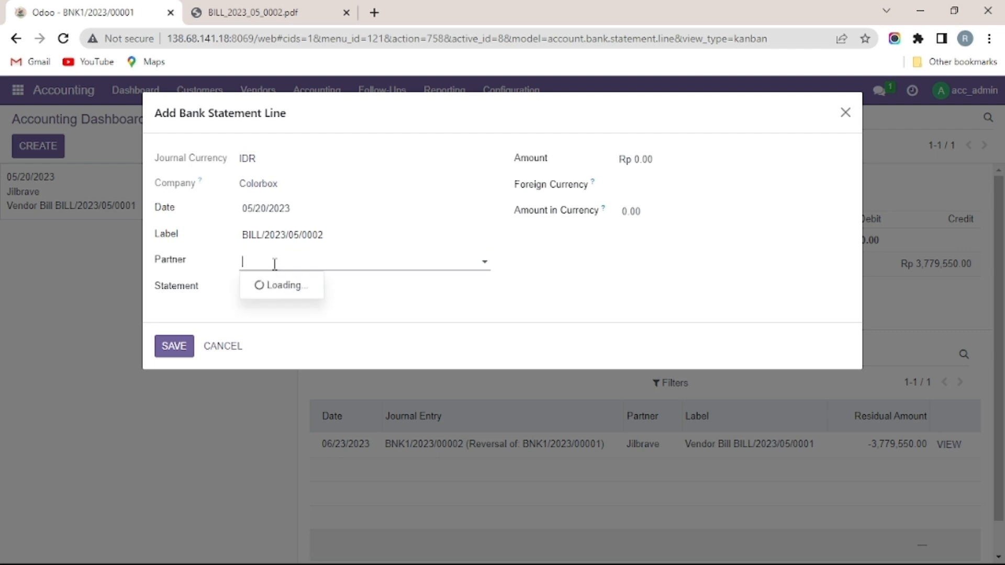
type("Ji")
left_click(318, 302)
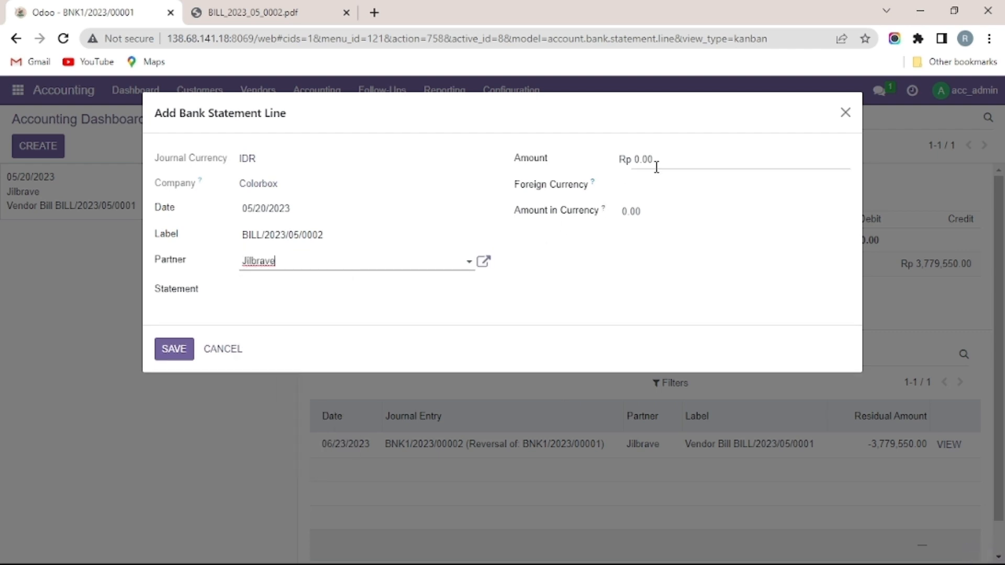
Copy the paid amount from the bill PDF, enter it as -3,779,550 on the statement line and save the line
left_click(284, 8)
scroll(477, 237, "down", 3)
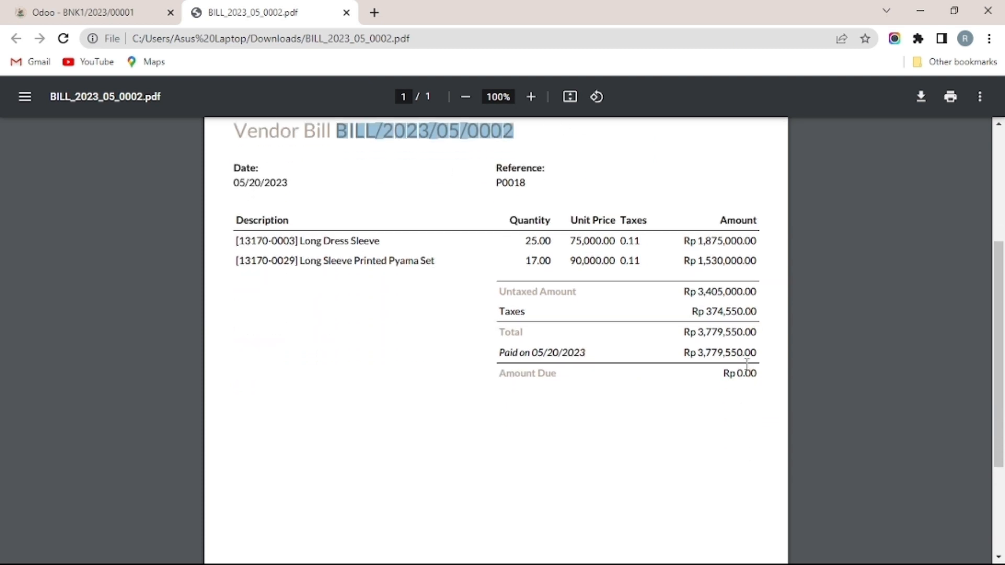
left_click_drag(757, 352, 699, 354)
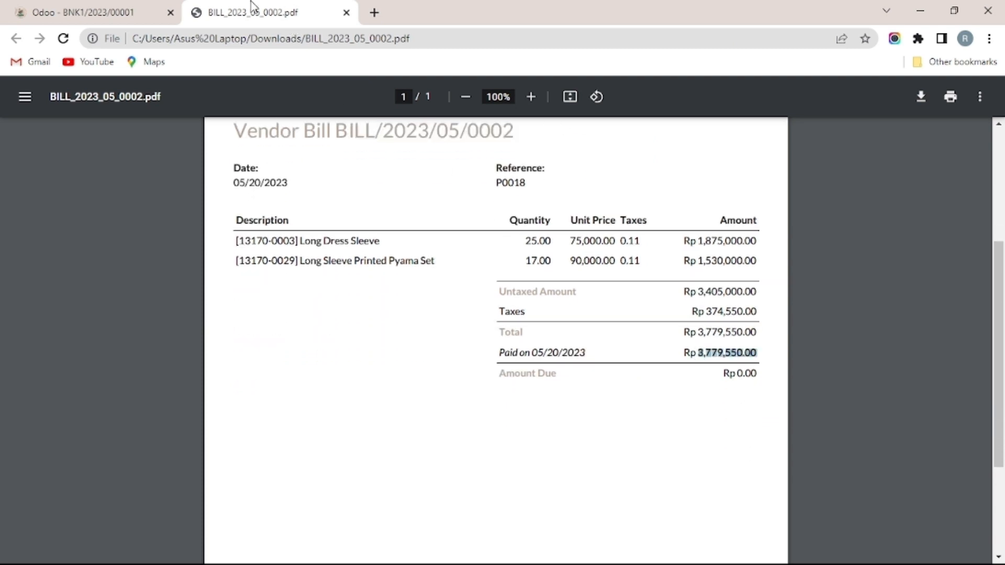
left_click(128, 11)
left_click(610, 164)
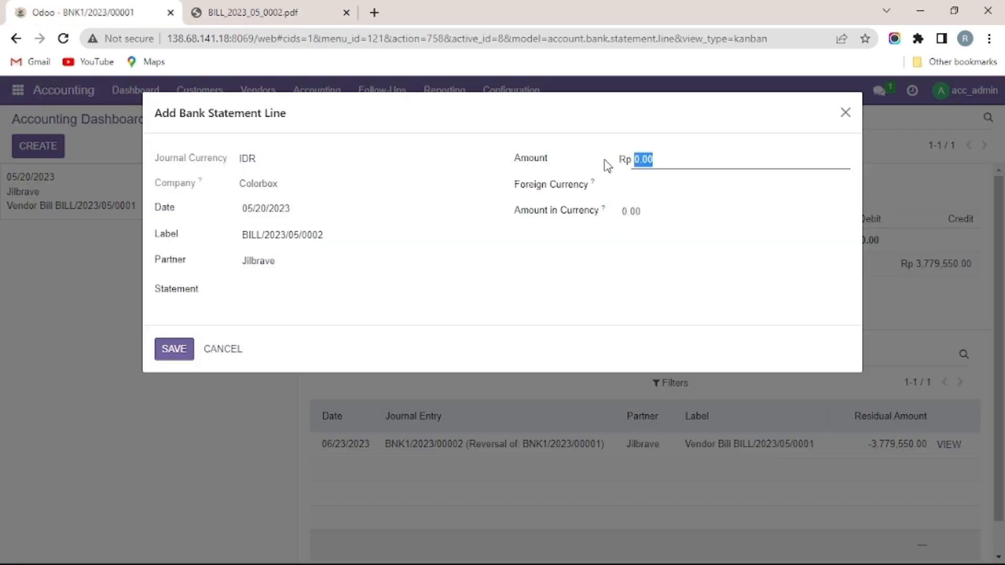
key("ctrl+v")
left_click(636, 161)
type("-")
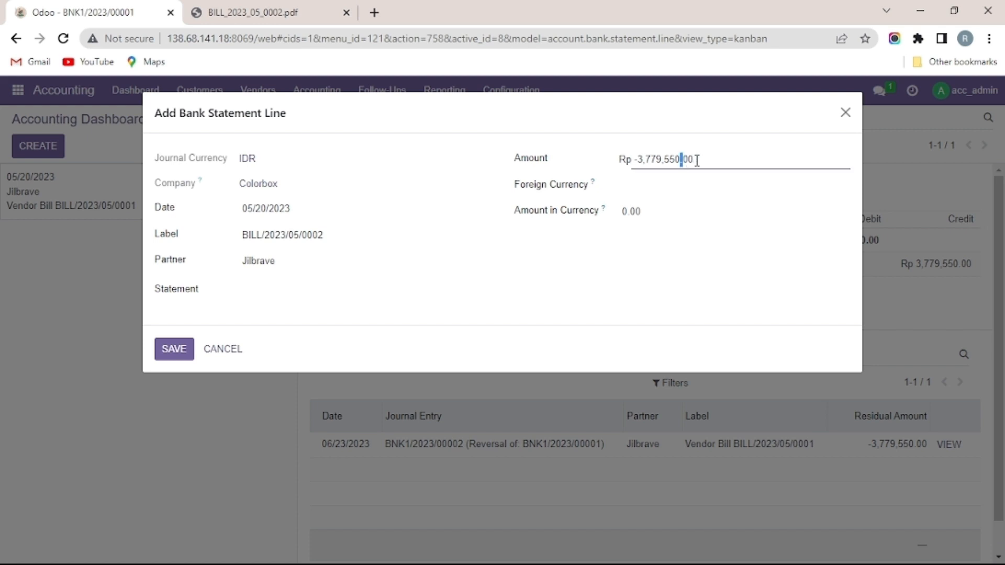
left_click_drag(695, 162, 682, 162)
key("BackSpace")
left_click(650, 262)
left_click(185, 347)
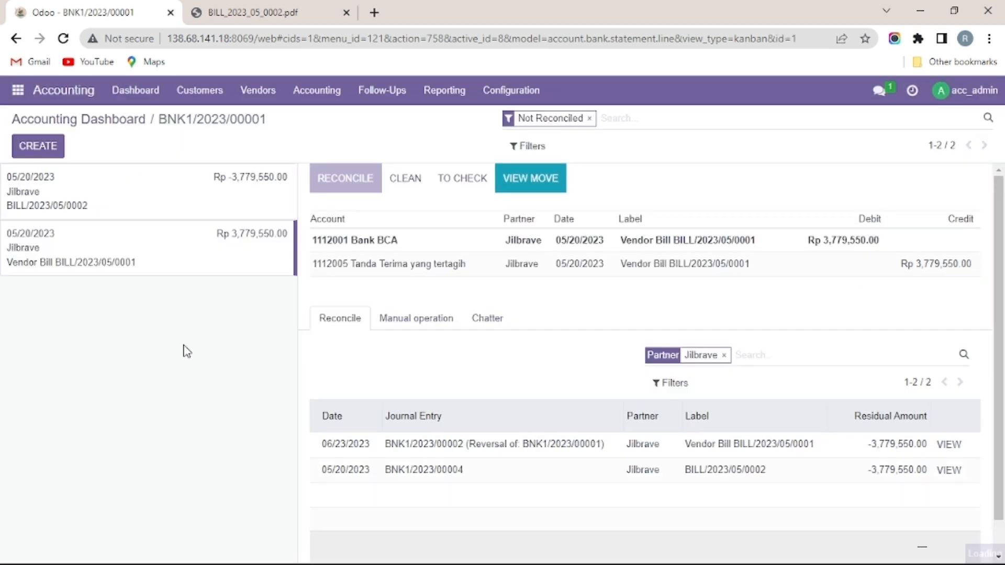
Change the suspense account on the BILL/2023/05/0002 statement line to 2110001 Hutang Usaha and validate the reconciliation
left_click(125, 207)
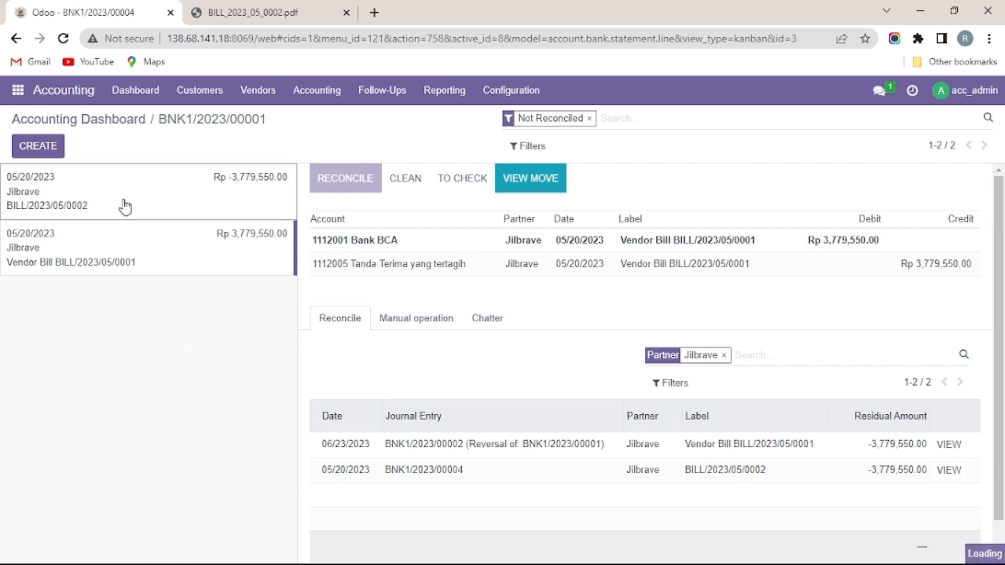
left_click(409, 320)
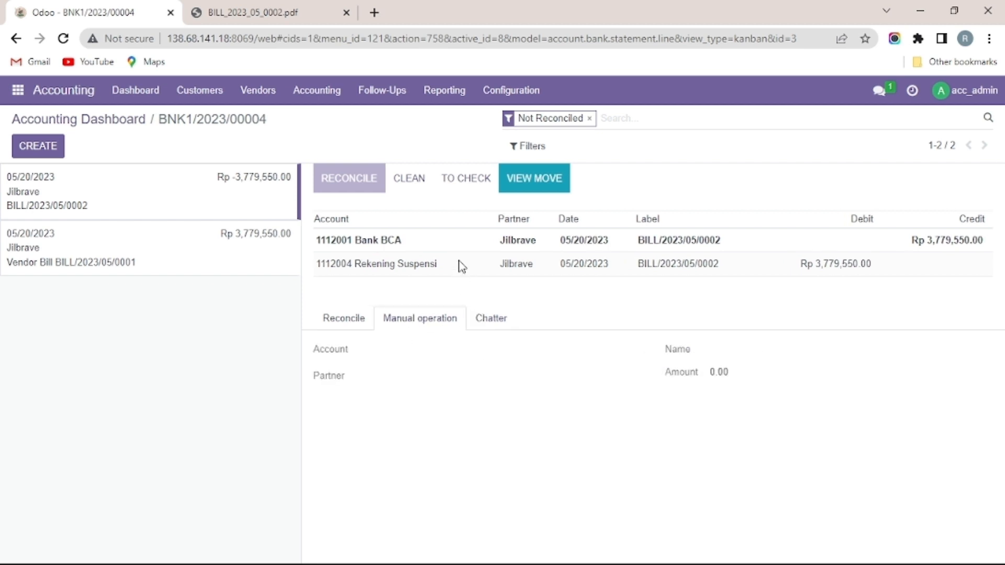
left_click(451, 274)
left_click(539, 360)
left_click_drag(539, 359, 399, 365)
type("Hutang")
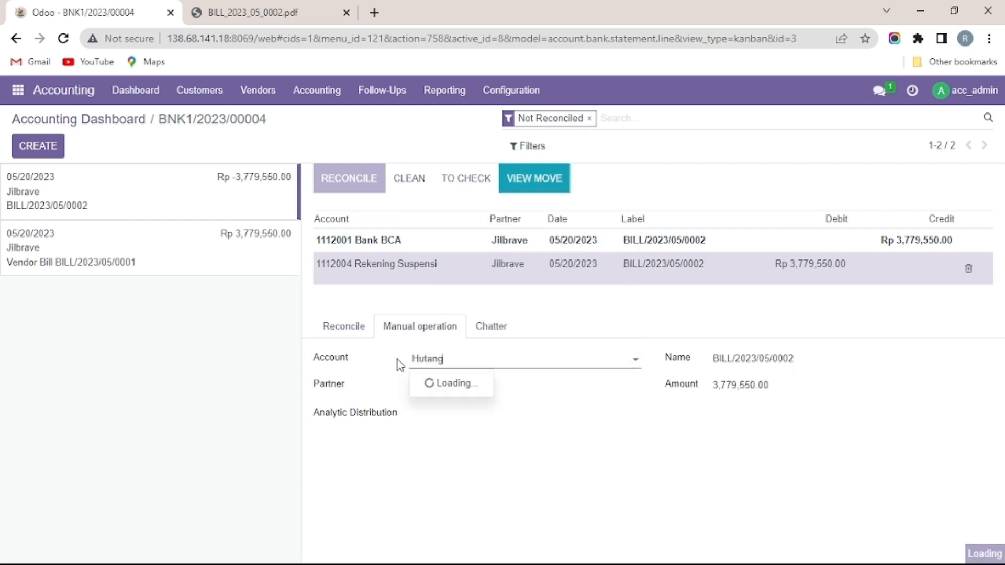
left_click(521, 153)
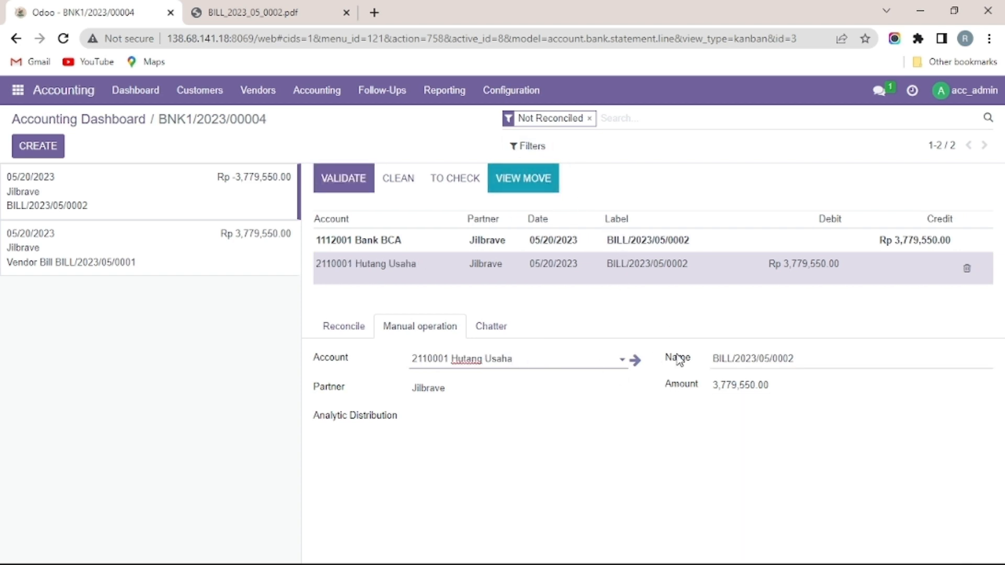
left_click(354, 186)
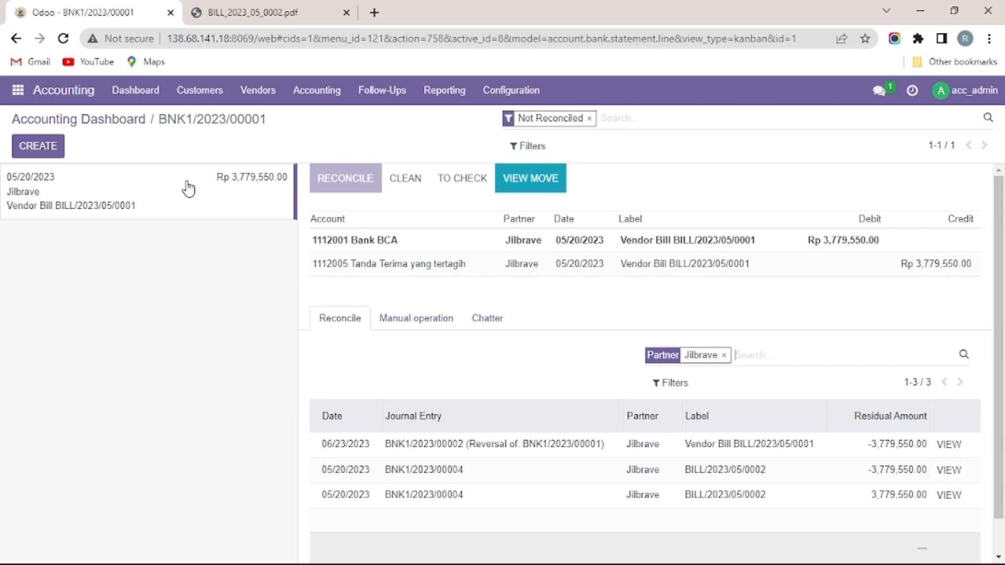
left_click(589, 118)
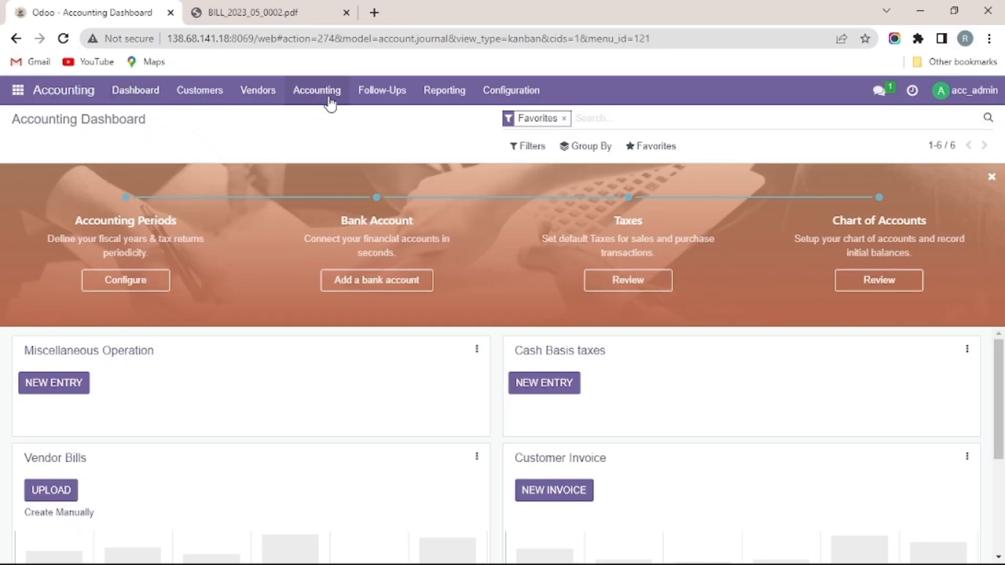
left_click(328, 99)
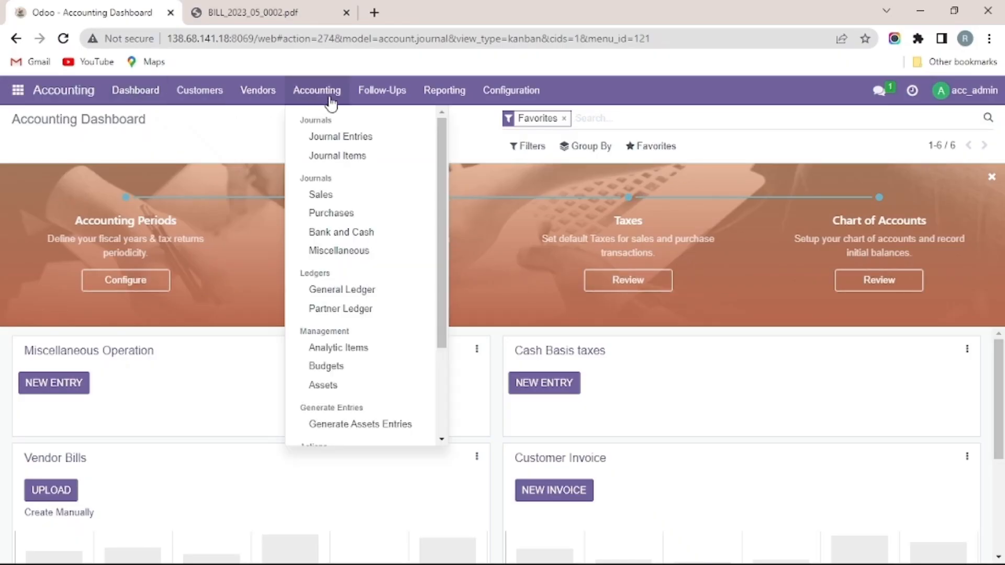
left_click(157, 128)
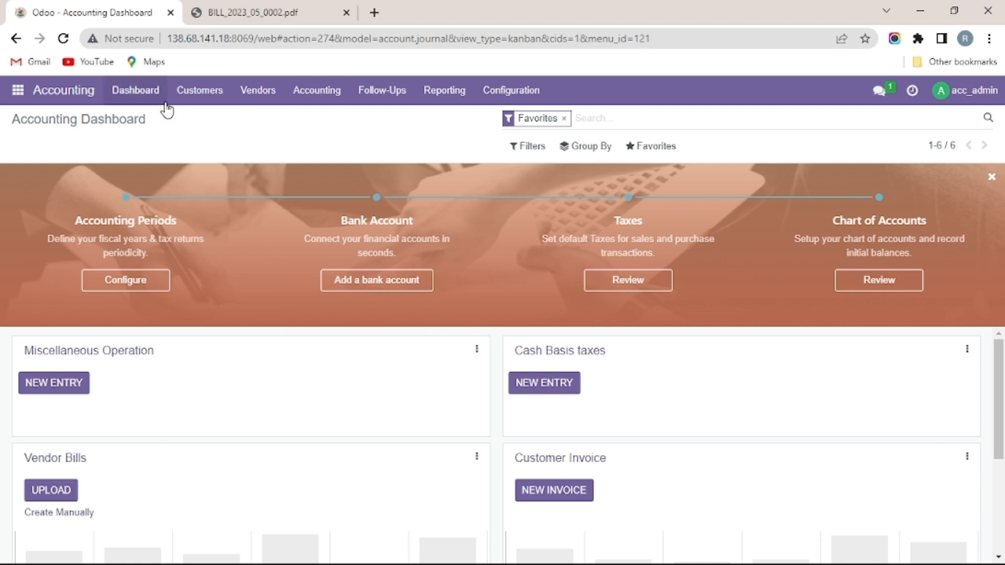
Create a new customer payment of type Receive for the customer Livehaf
left_click(205, 97)
left_click(232, 160)
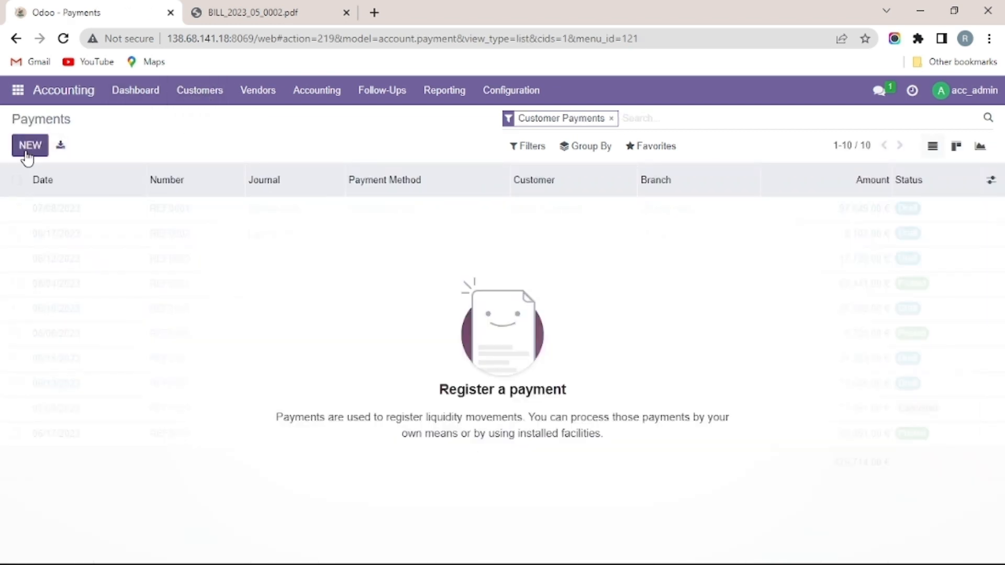
left_click(30, 145)
left_click(212, 326)
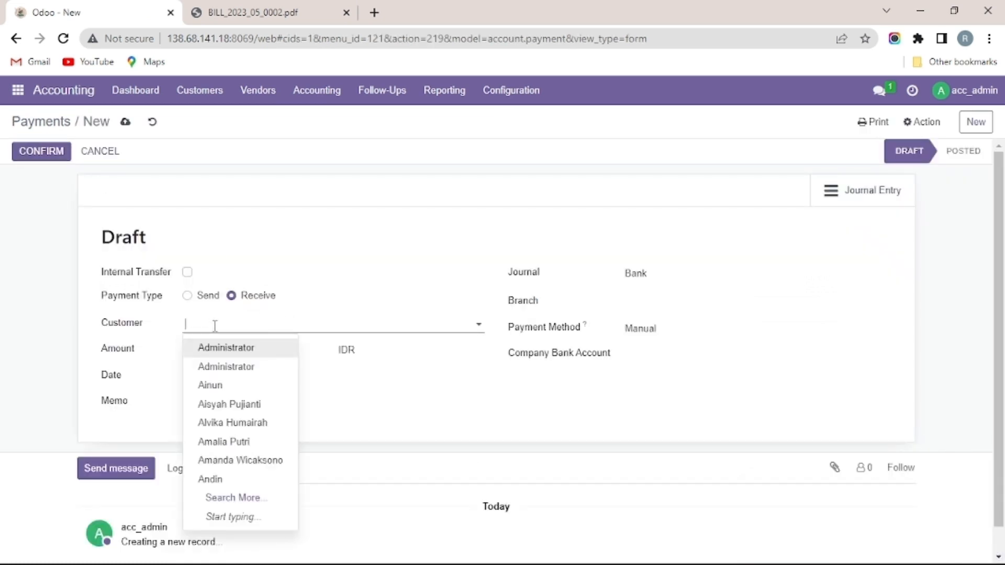
type("liv")
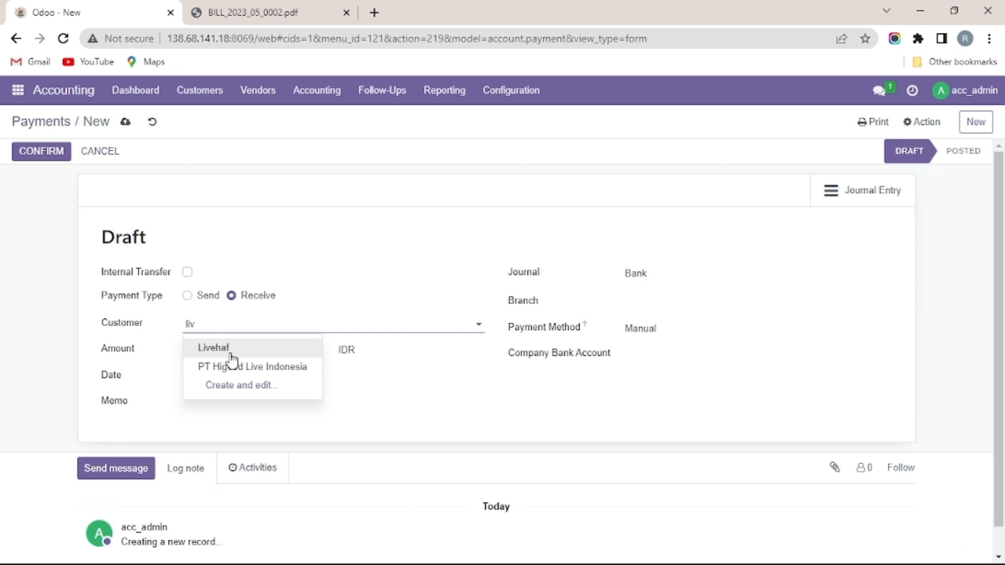
left_click(231, 349)
left_click(231, 350)
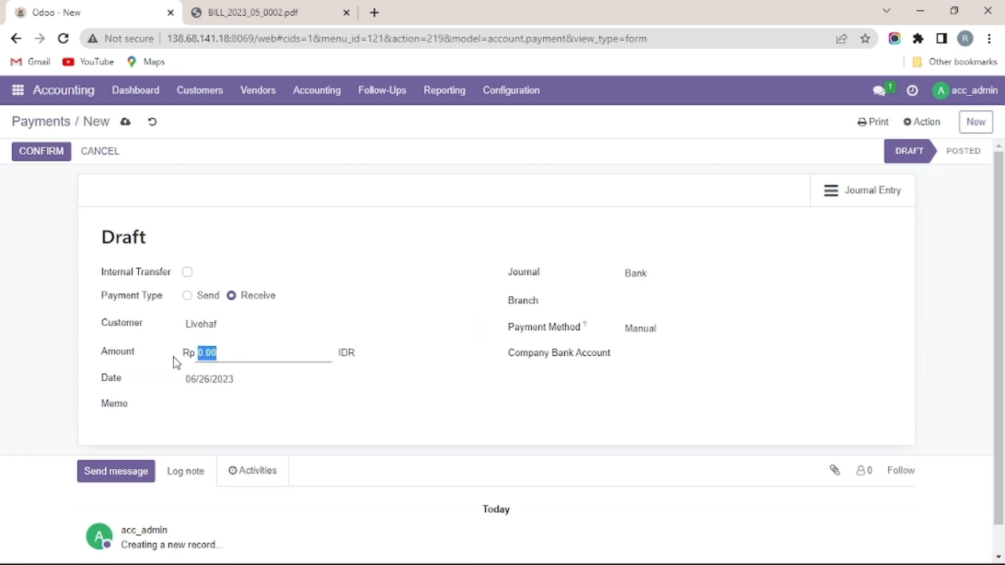
type("1100000")
left_click(242, 387)
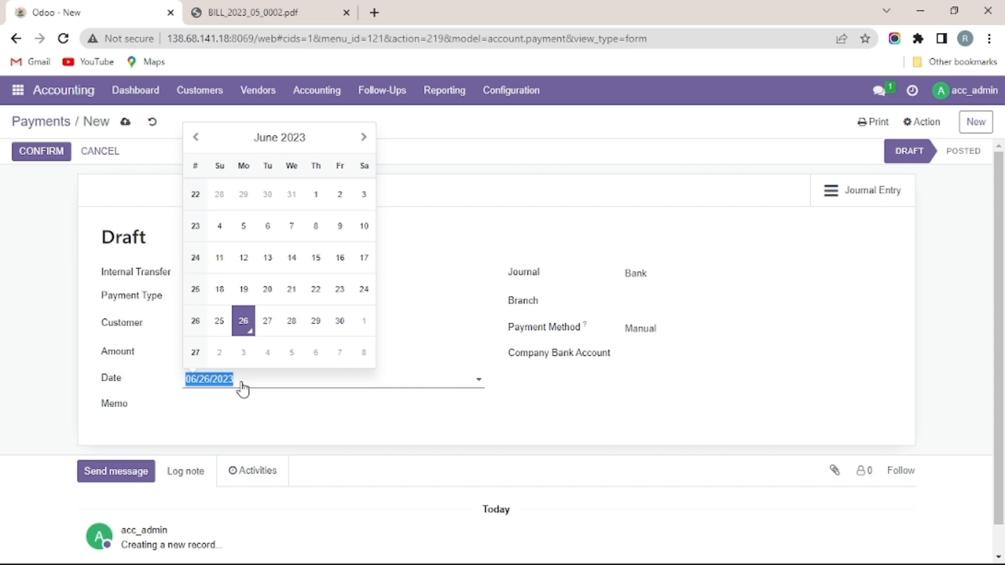
key("Escape")
Set the Livehaf payment's amount to 1,110,000 and its date to 05/25/2023
left_click(258, 360)
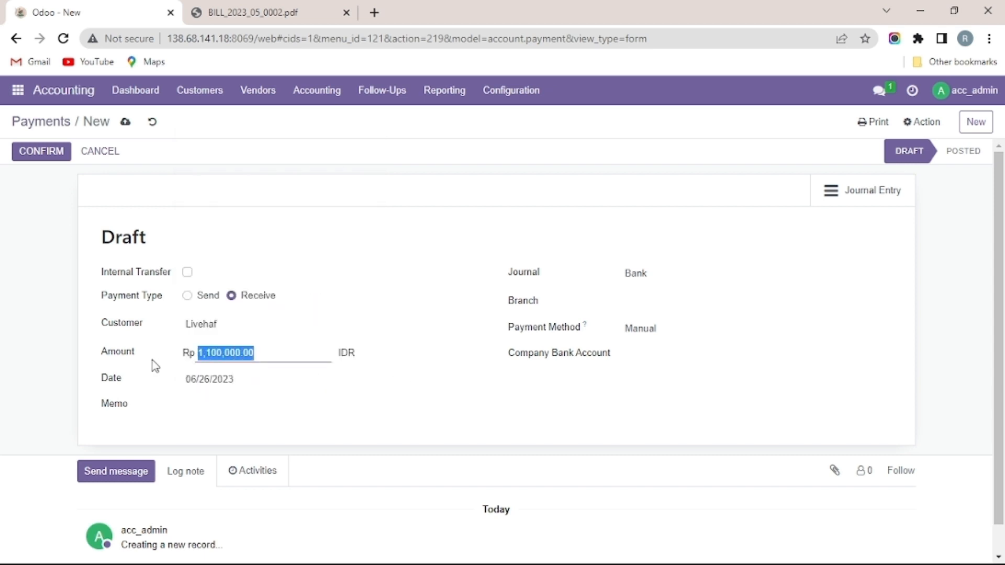
type("1")
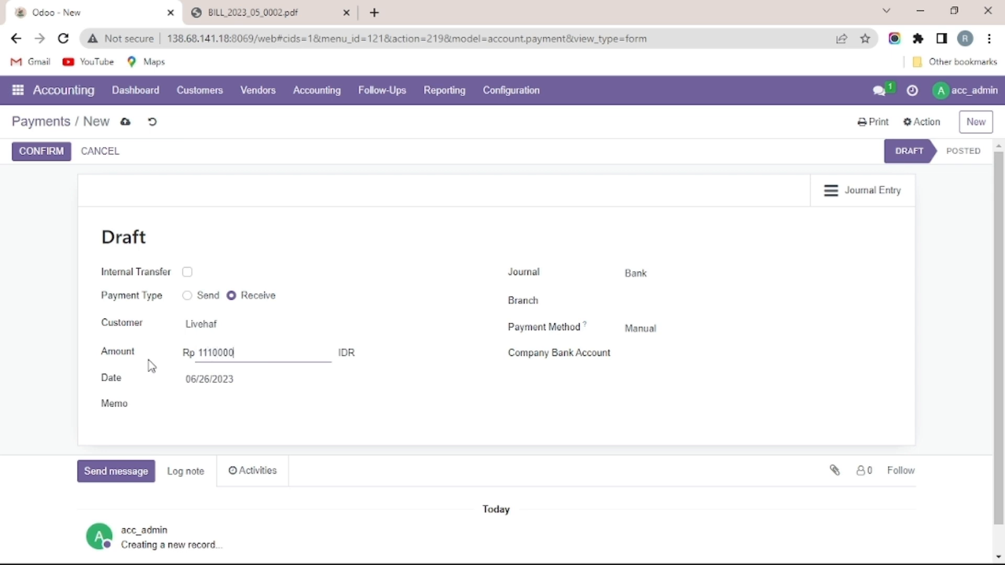
left_click(220, 380)
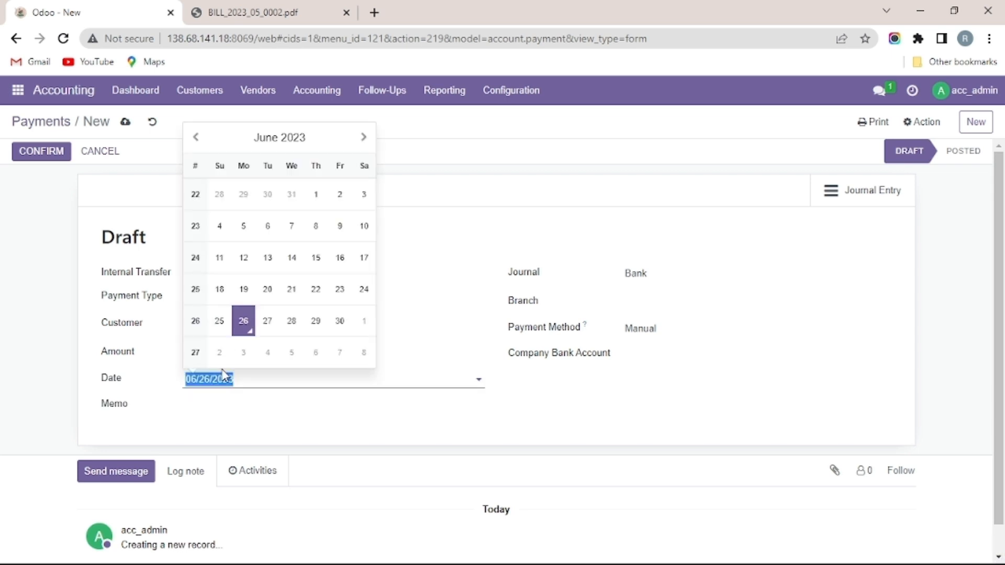
left_click(195, 137)
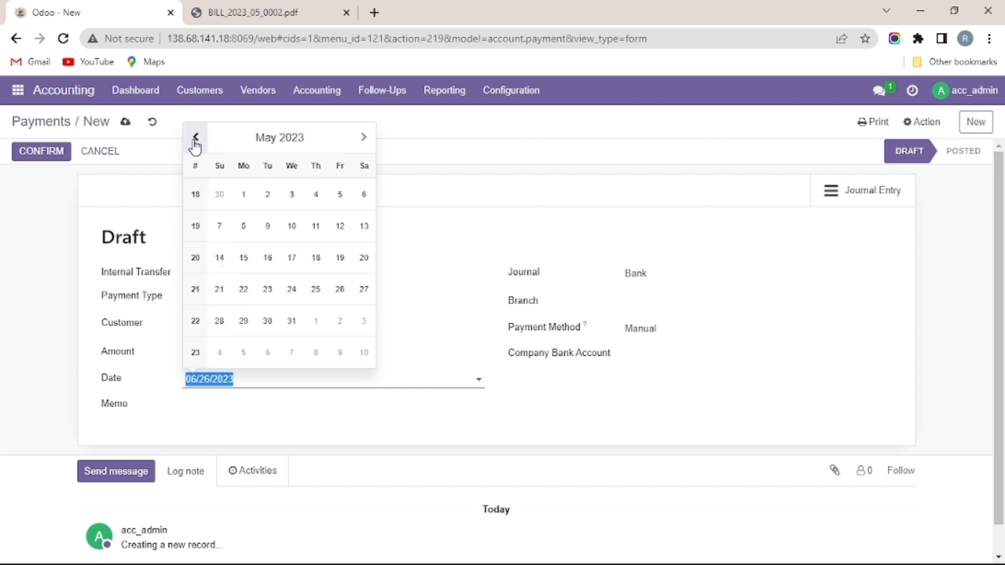
left_click(317, 287)
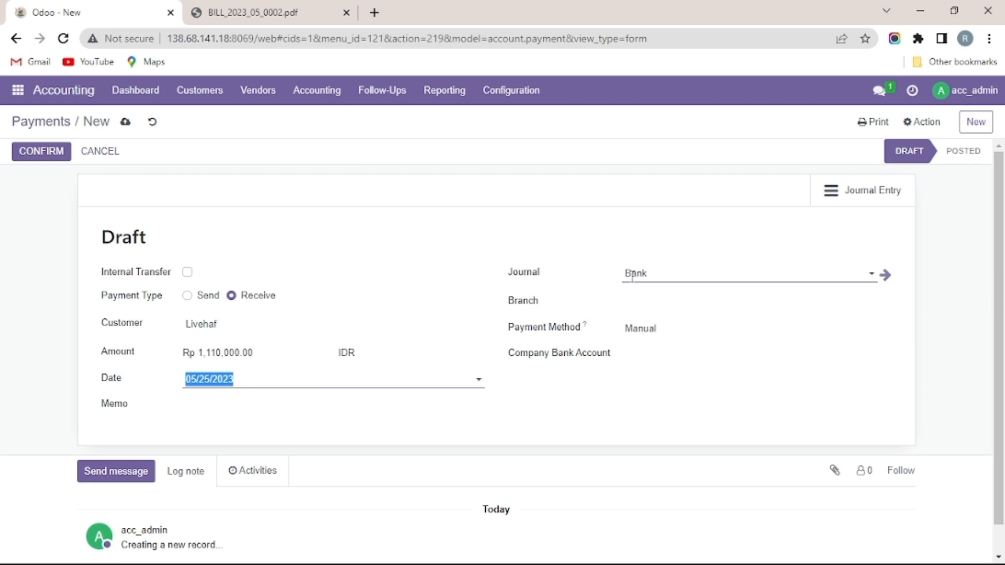
Assign the payment to branch Colorbox-2 and enter the memo "Penerimaan Pembayaran Tagihan Tanggal 16 Mei"
left_click(633, 305)
left_click(662, 327)
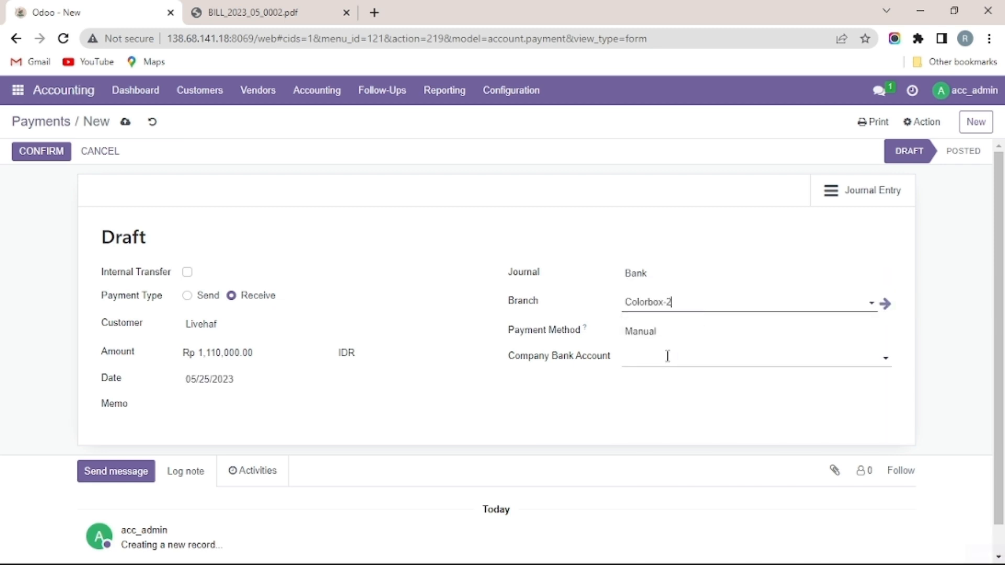
left_click(230, 412)
type("Pemb")
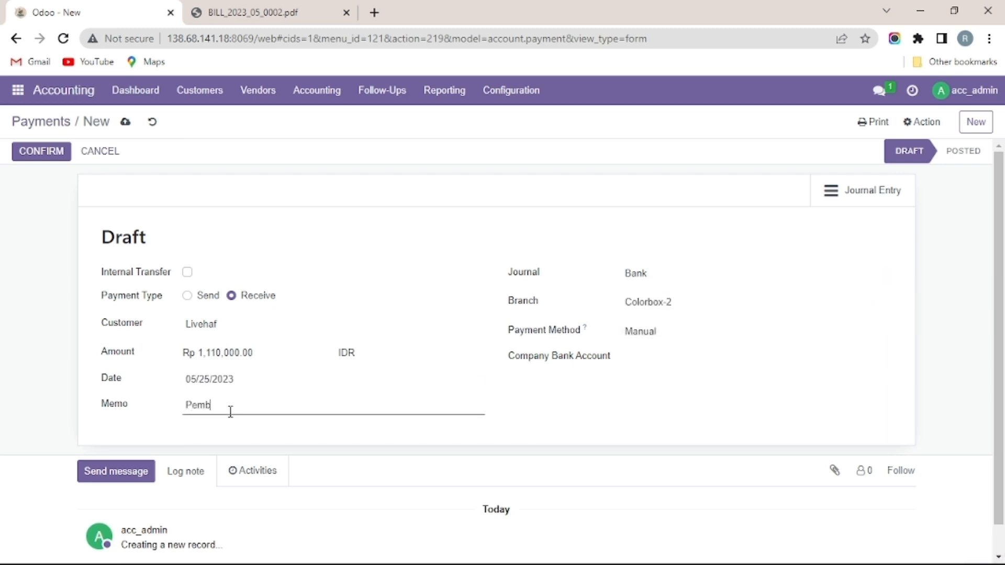
type("ayaran Tagihan Tanggal 16 Mei")
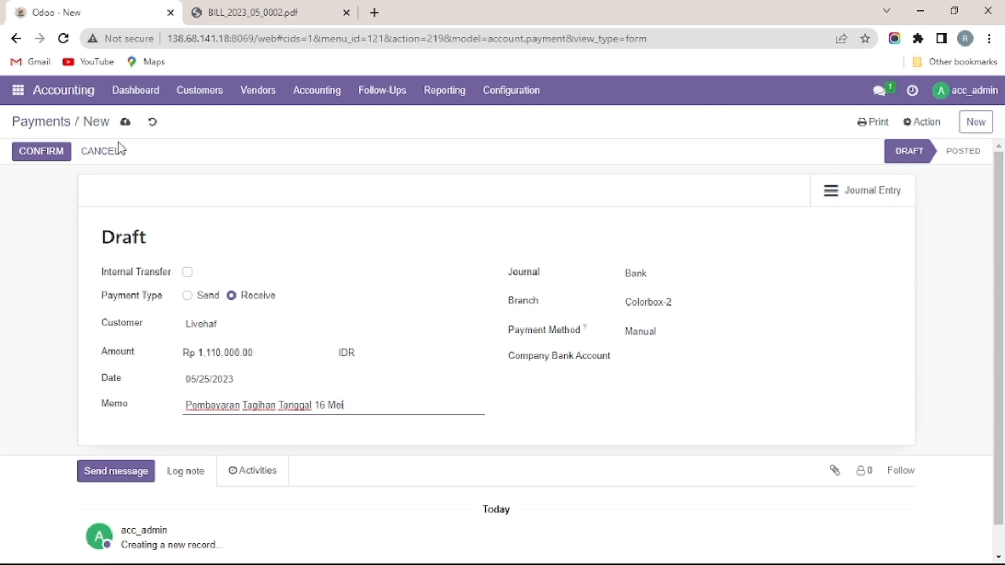
double_click(225, 405)
type("Penerimaan Pe")
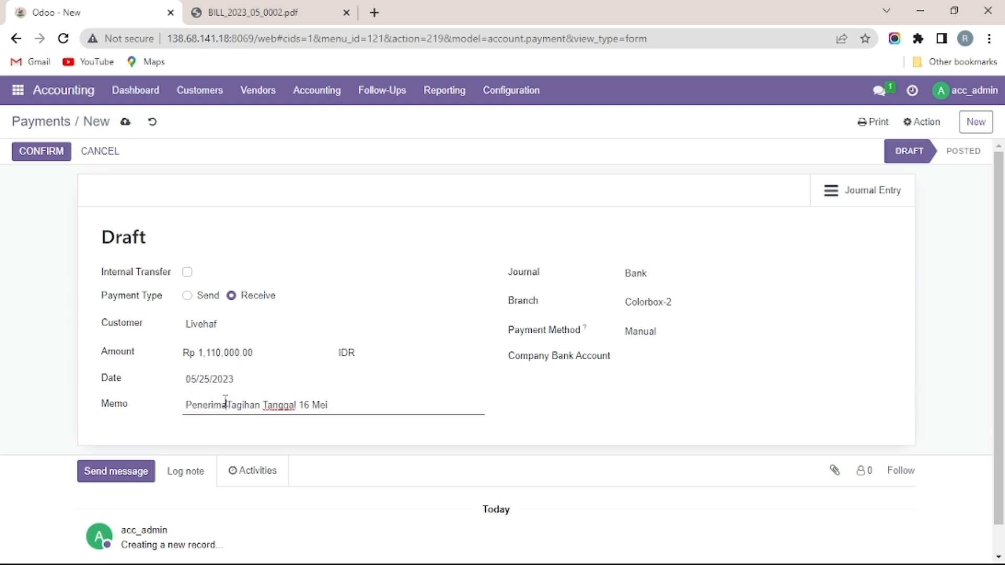
type("mbayaran")
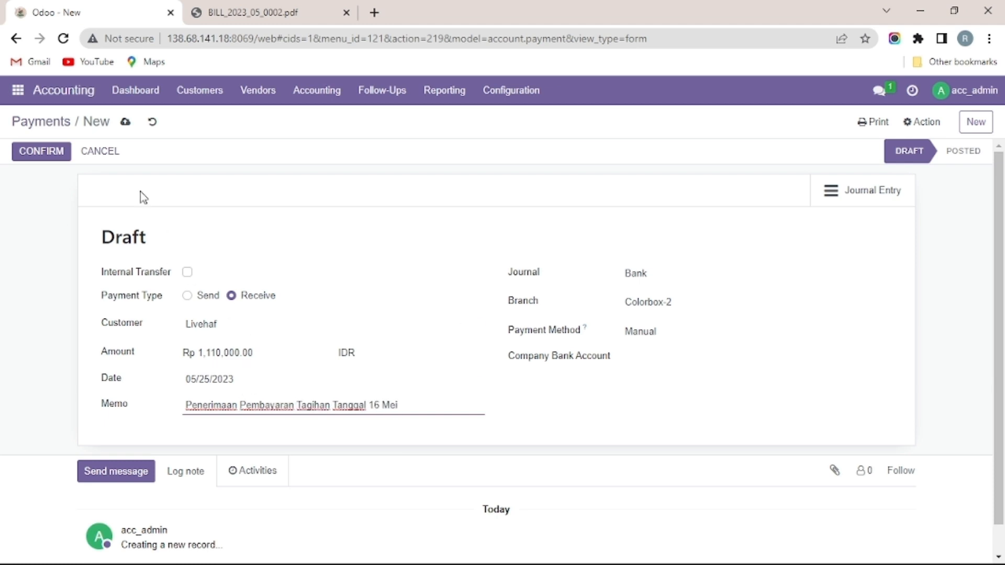
Save and confirm the customer payment, and print its payment receipt as a PDF to review
left_click(124, 123)
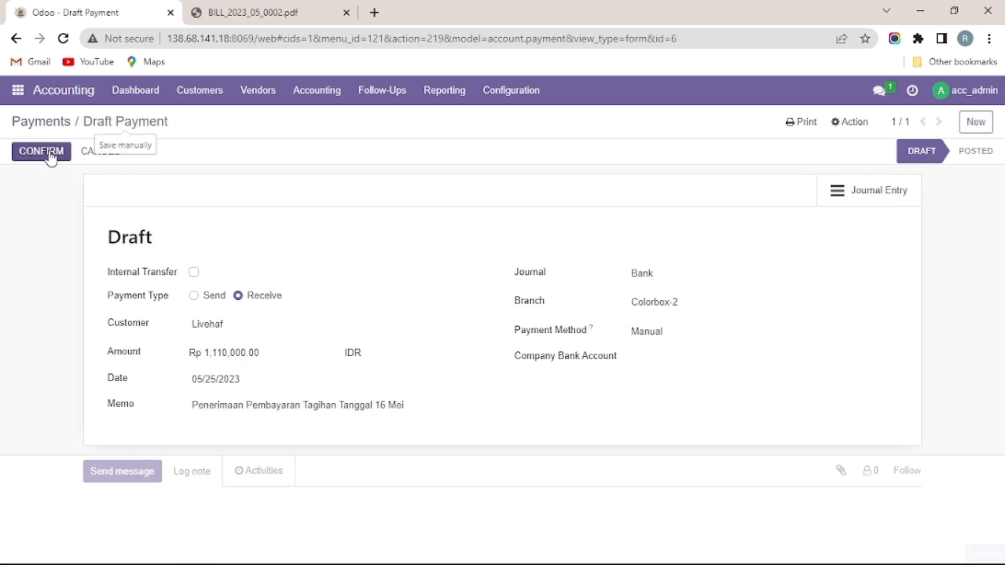
left_click(51, 155)
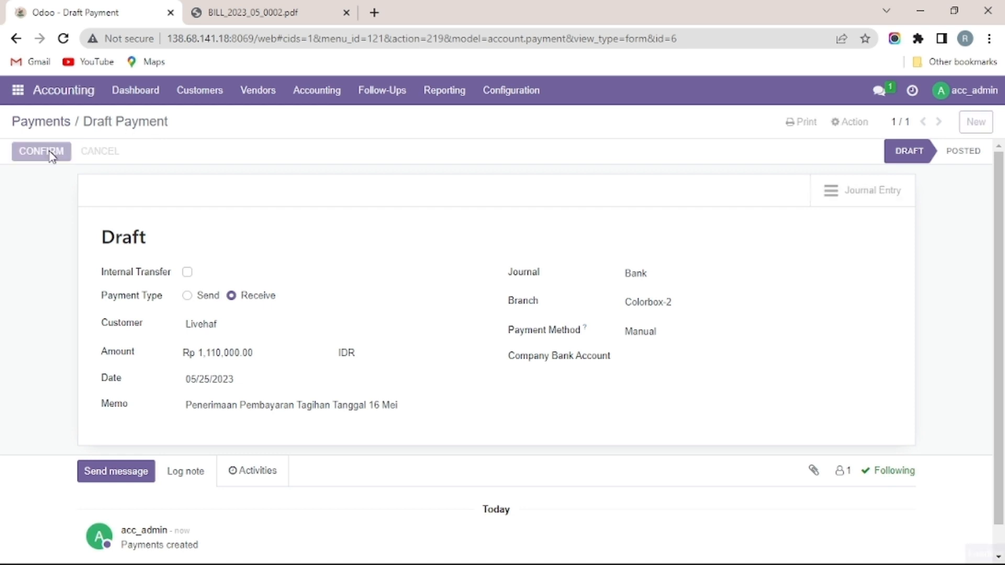
left_click(798, 124)
left_click(808, 150)
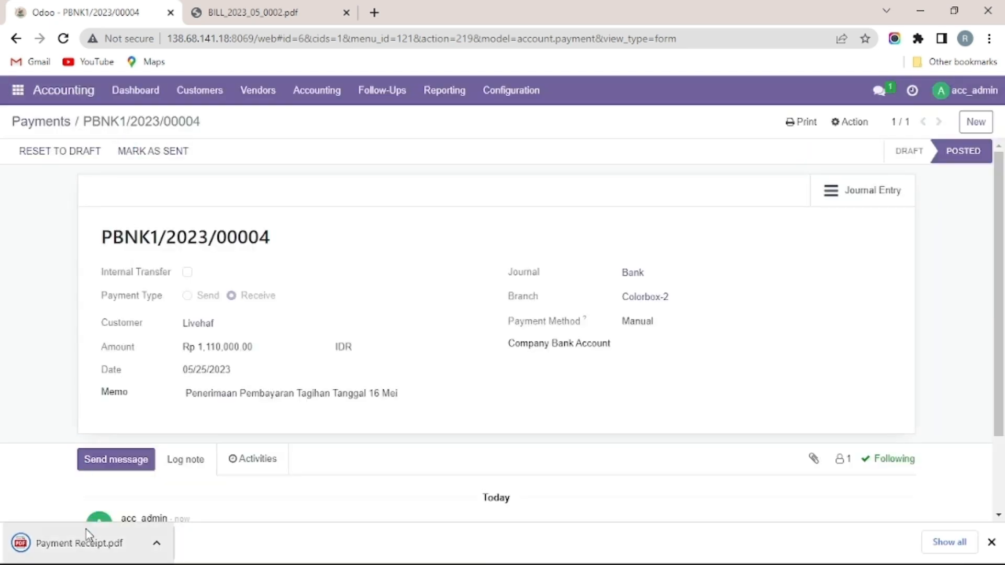
left_click(87, 540)
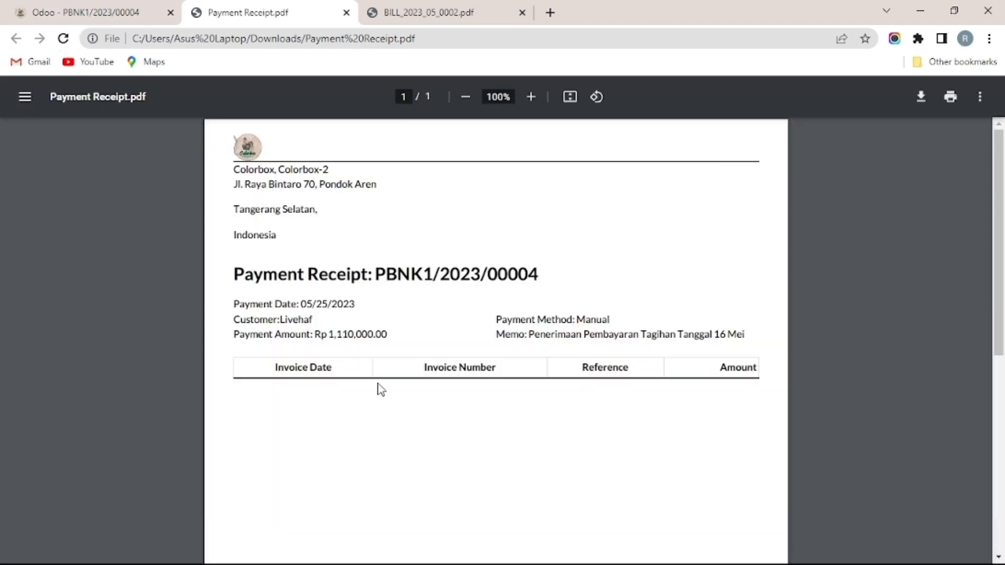
scroll(384, 393, "down", 7)
scroll(380, 389, "up", 7)
Return to Odoo and create a bank statement line in the Bank journal's reconciliation view, dated 05/25/2023 as on the receipt
left_click(39, 7)
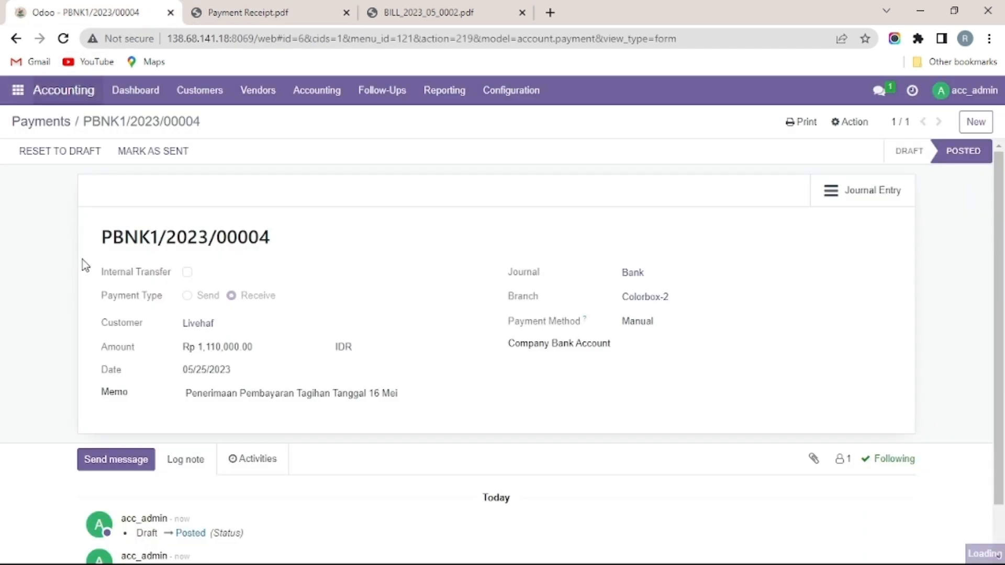
scroll(107, 459, "down", 3)
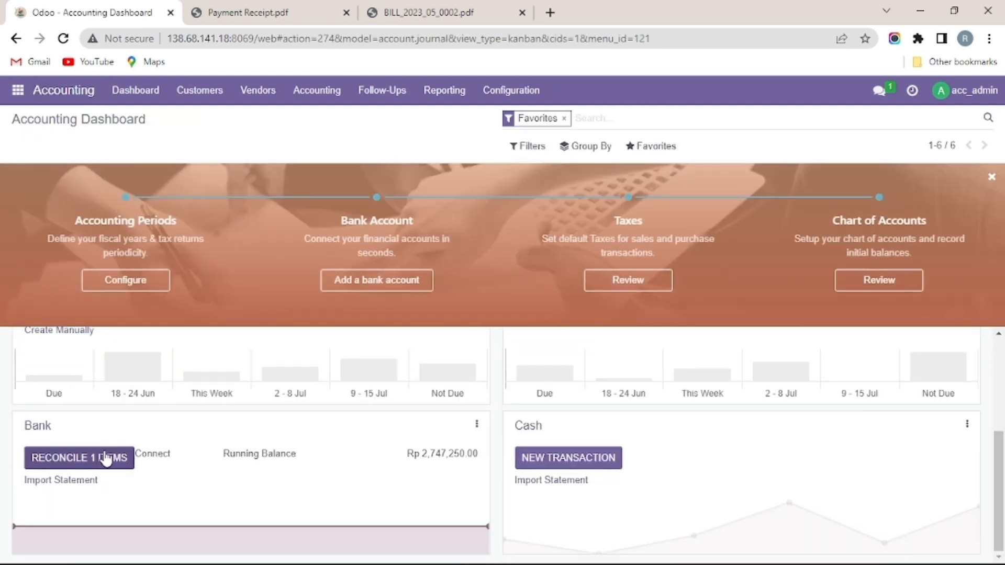
left_click(107, 460)
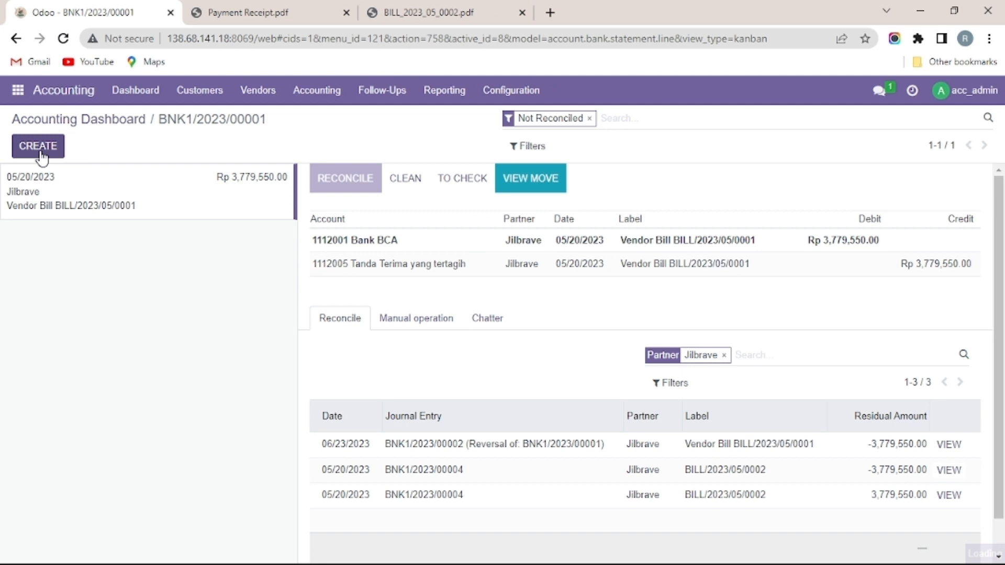
left_click(40, 152)
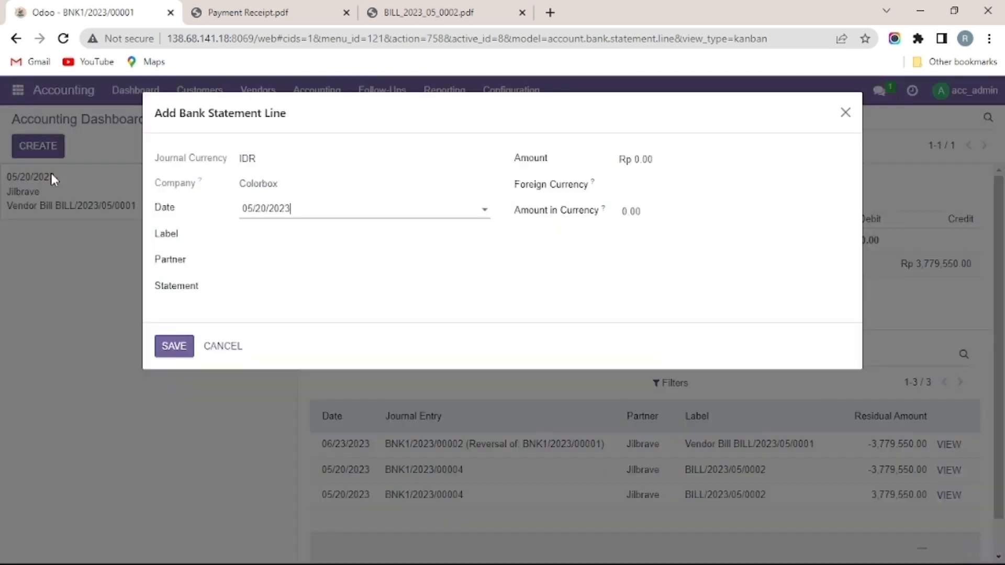
left_click(308, 7)
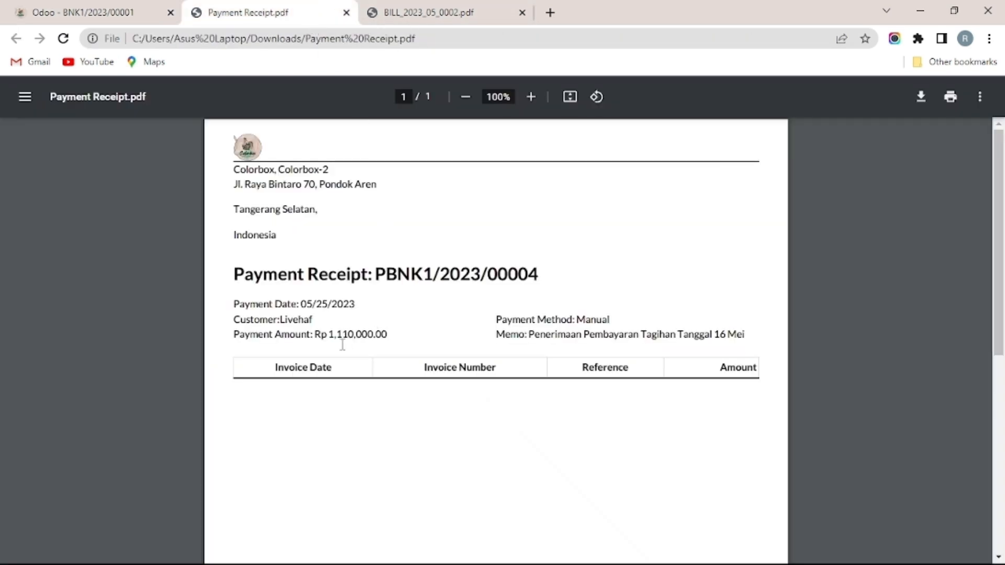
left_click(95, 13)
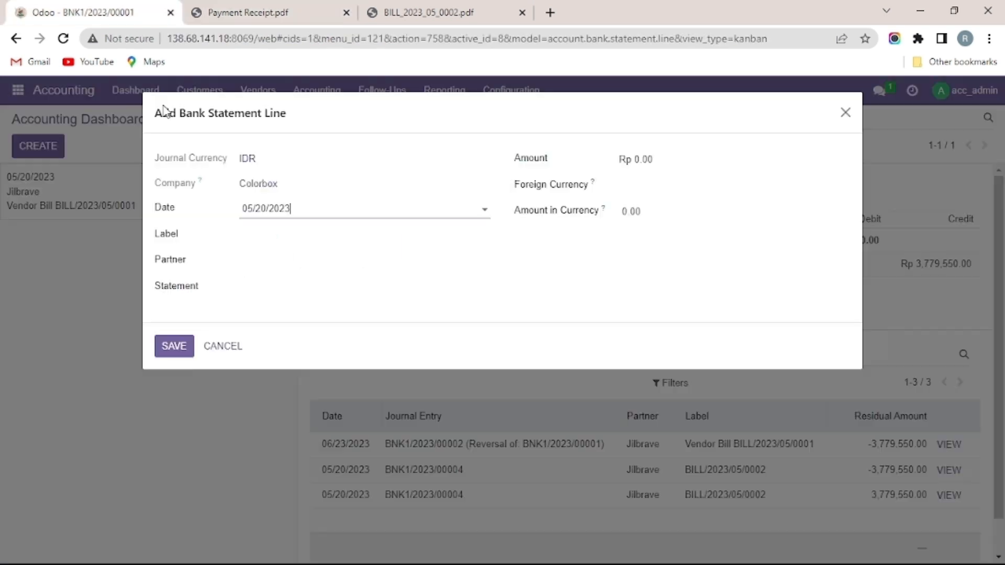
left_click(299, 209)
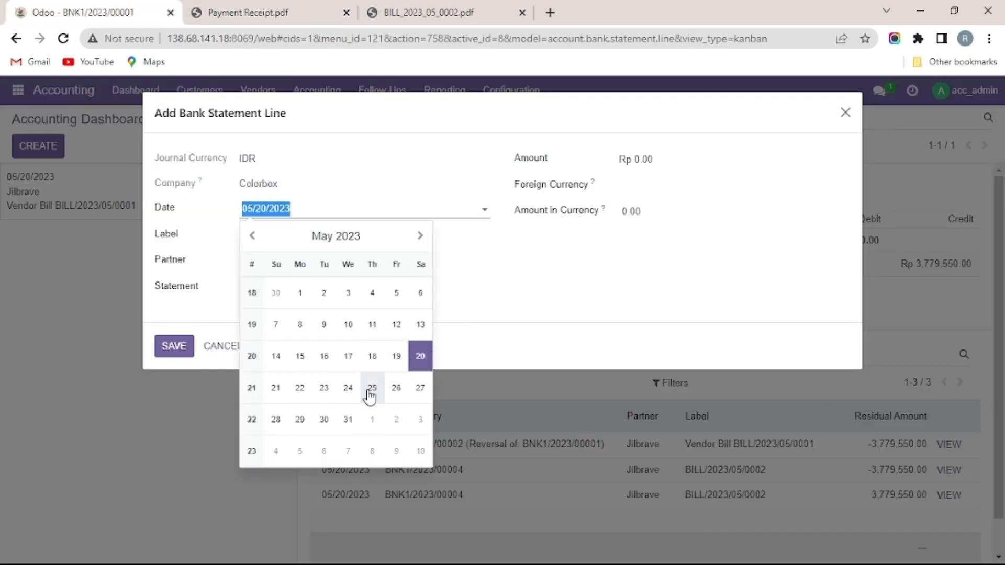
left_click(194, 228)
Set the statement line's label to PBNK1/2023/00004, copied from the payment receipt PDF, and its partner to Livehaf
left_click(261, 13)
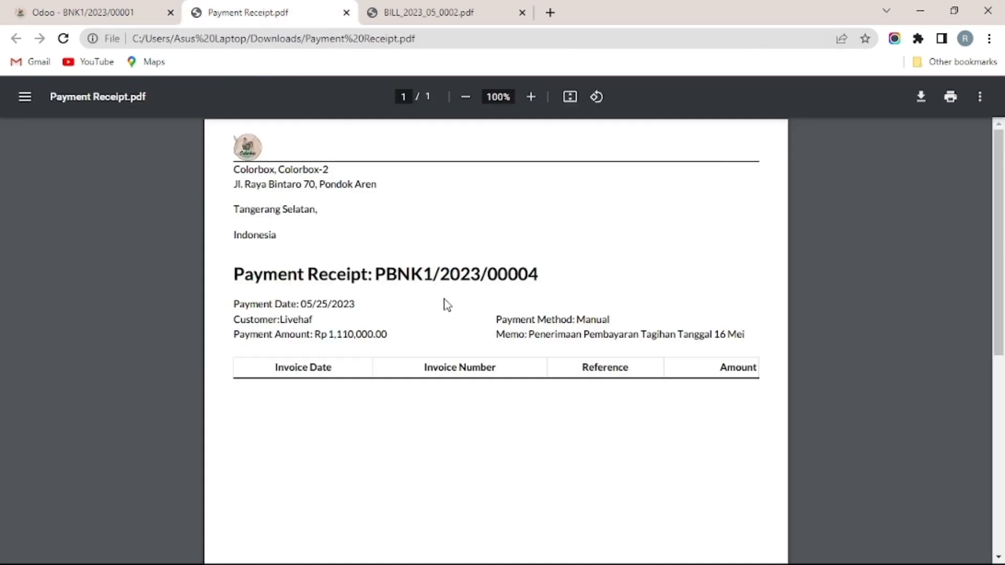
left_click_drag(544, 276, 384, 275)
key("ctrl+c")
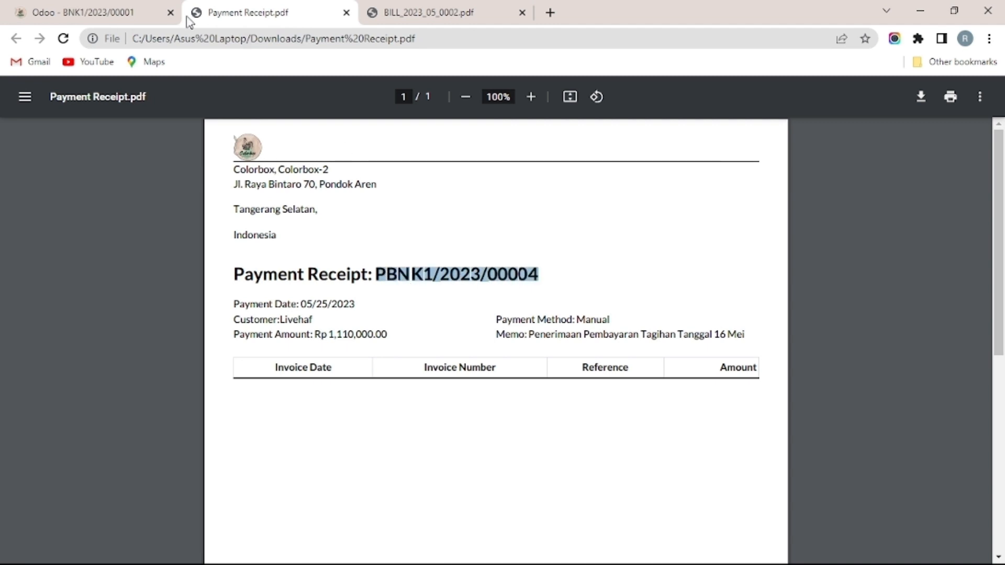
left_click(152, 13)
left_click(342, 234)
key("ctrl+v")
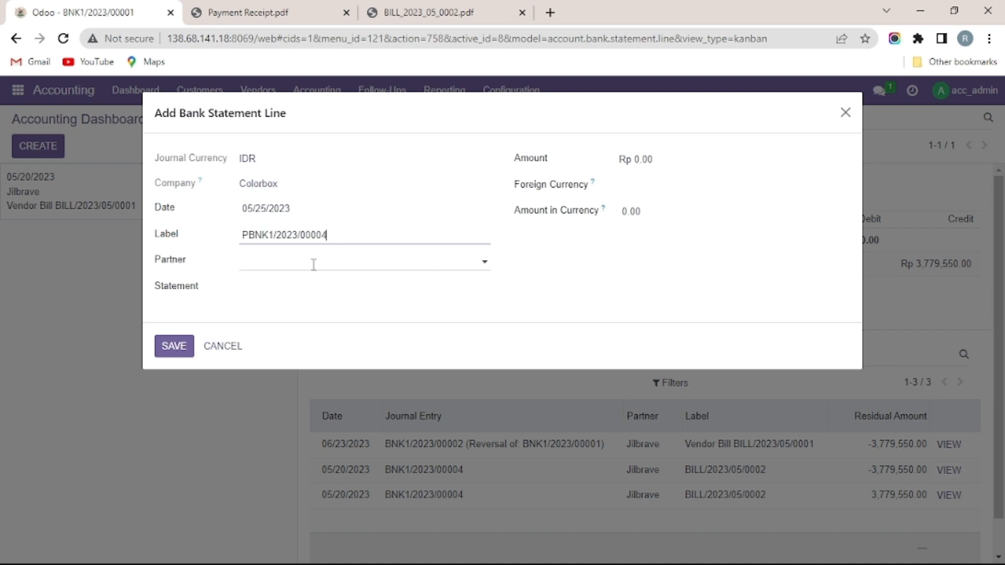
left_click(313, 264)
type("I")
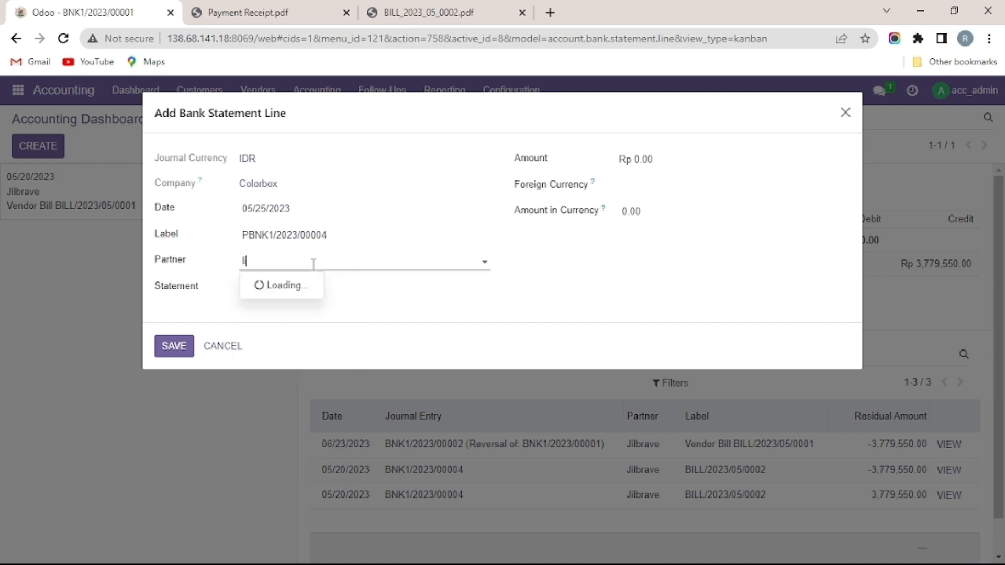
left_click(303, 284)
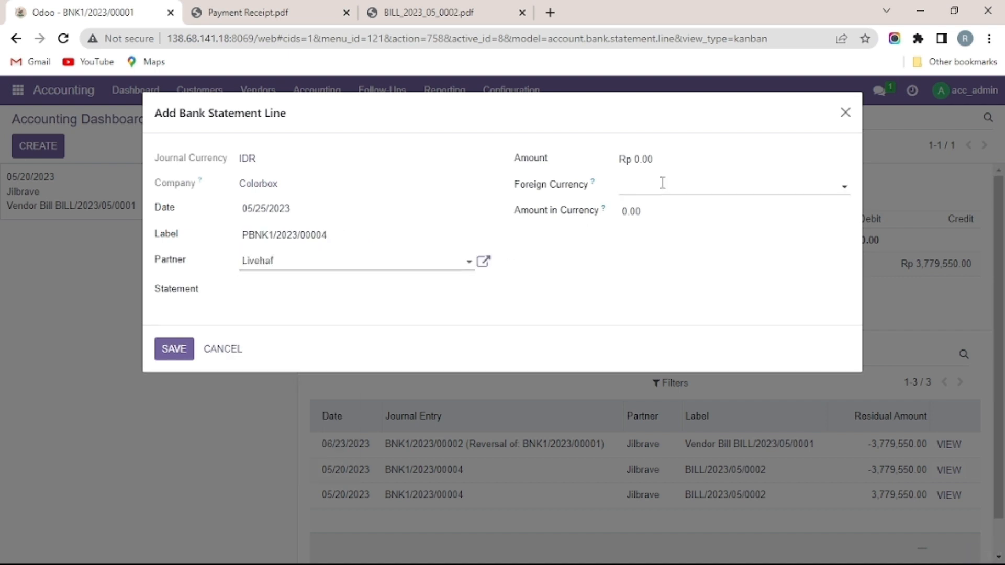
Copy the payment amount from the receipt PDF, enter it as 1,110,000 on the statement line and save the line
left_click(284, 15)
left_click_drag(389, 334, 335, 335)
key("ctrl+c")
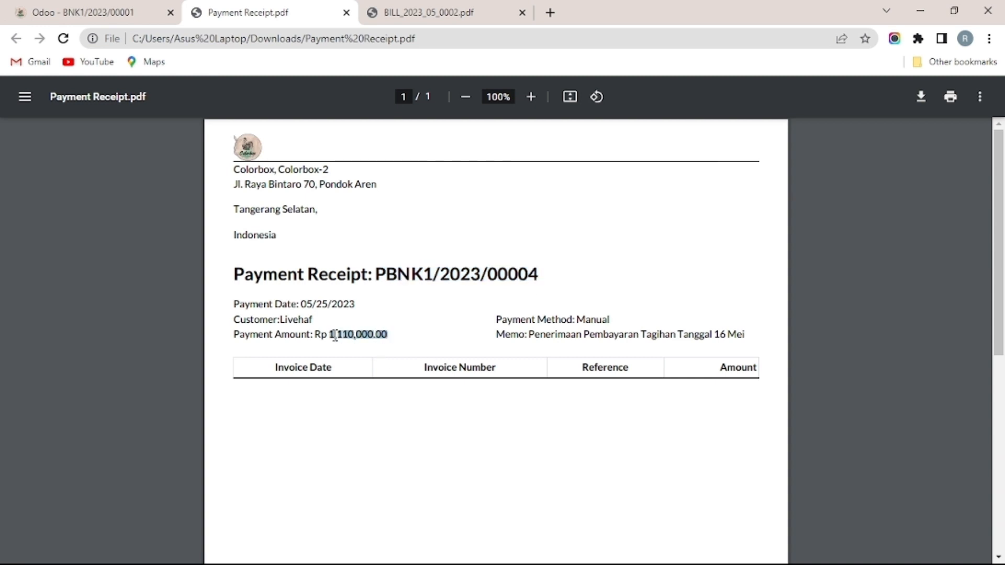
left_click(105, 10)
left_click_drag(655, 159, 626, 159)
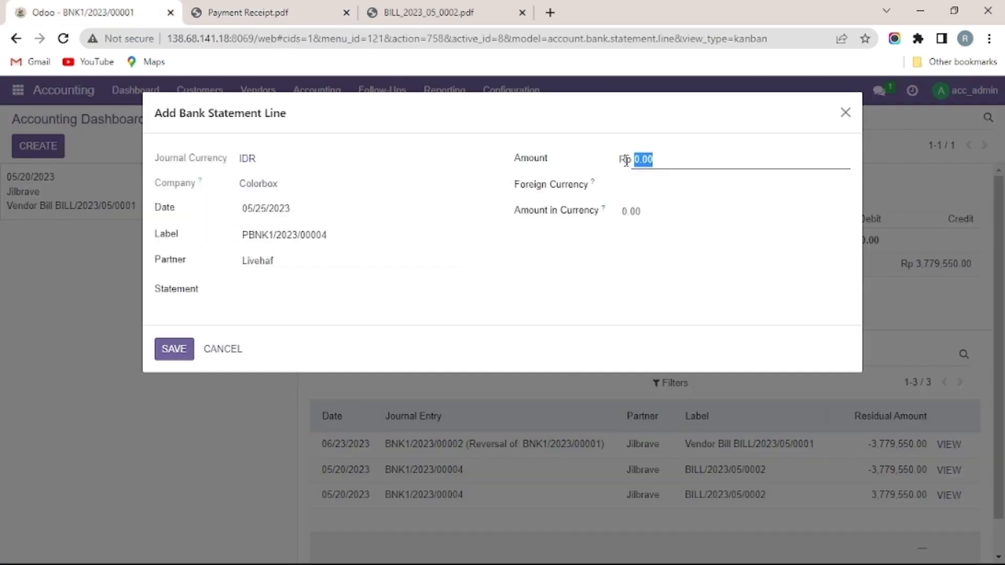
key("ctrl+v")
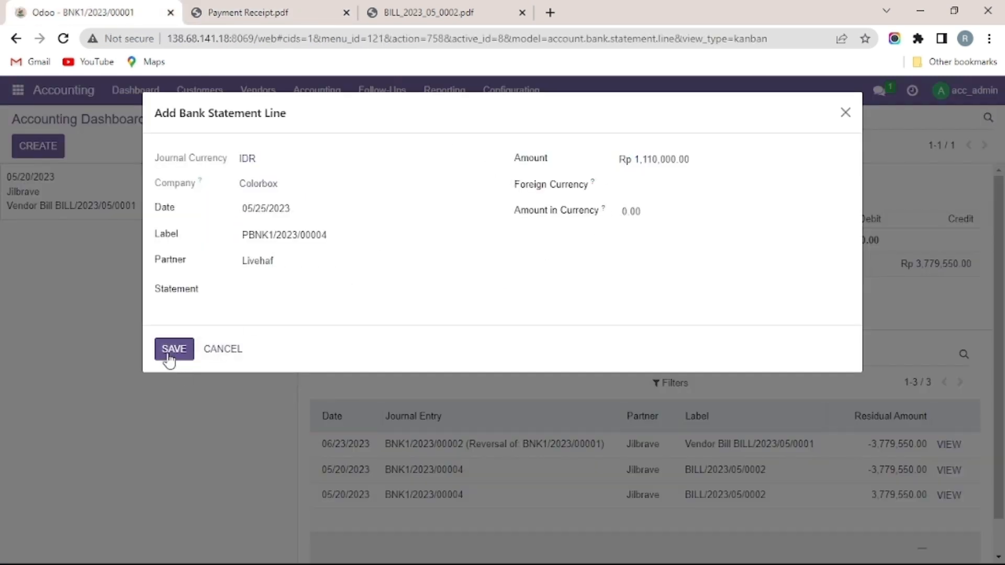
left_click(173, 351)
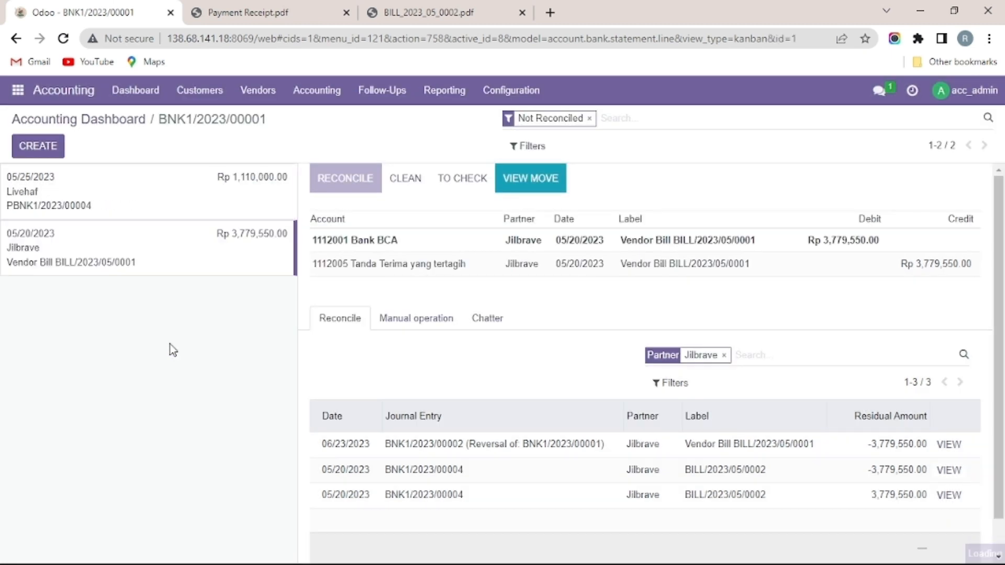
Change the counterpart account of the PBNK1/2023/00004 statement line for Livehaf to 1120001 Piutang Usaha
left_click(108, 204)
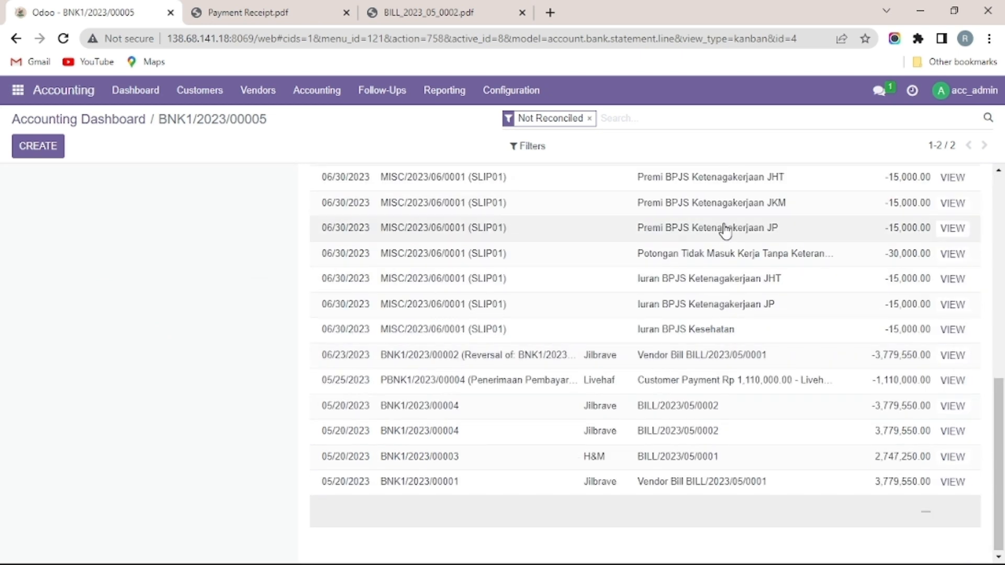
scroll(726, 234, "up", 7)
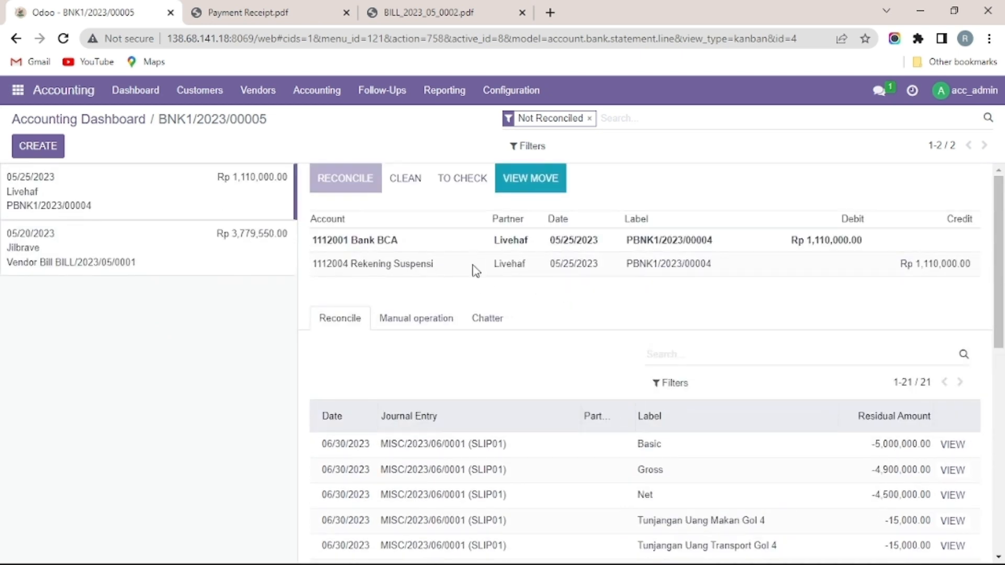
left_click(430, 266)
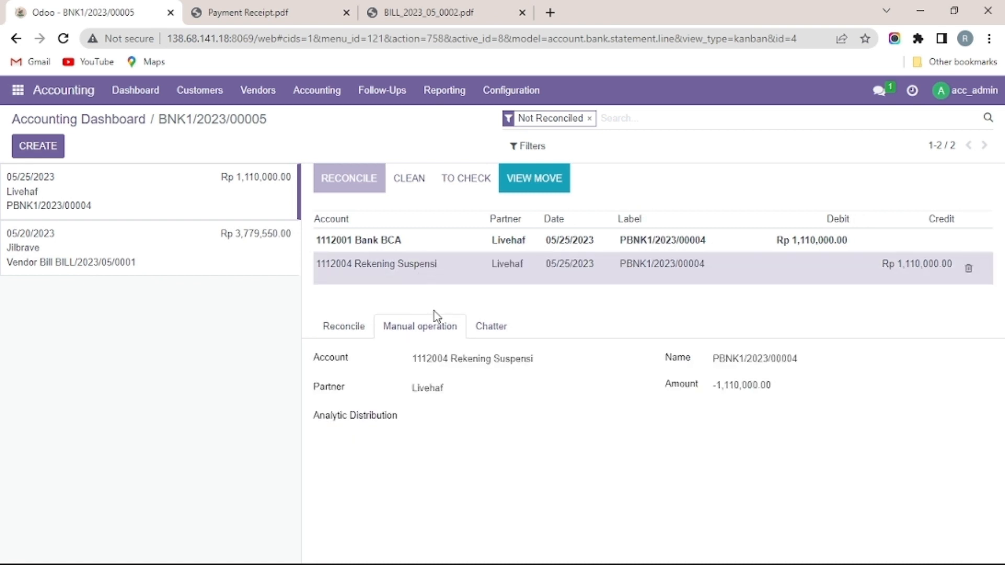
left_click(524, 358)
left_click_drag(524, 358, 397, 366)
type("P")
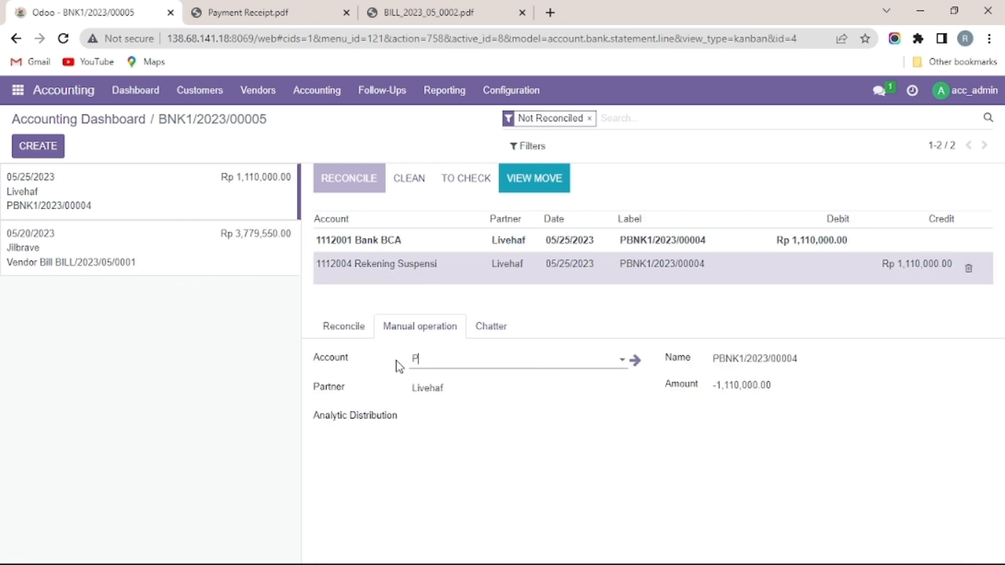
type("iutang Usaha")
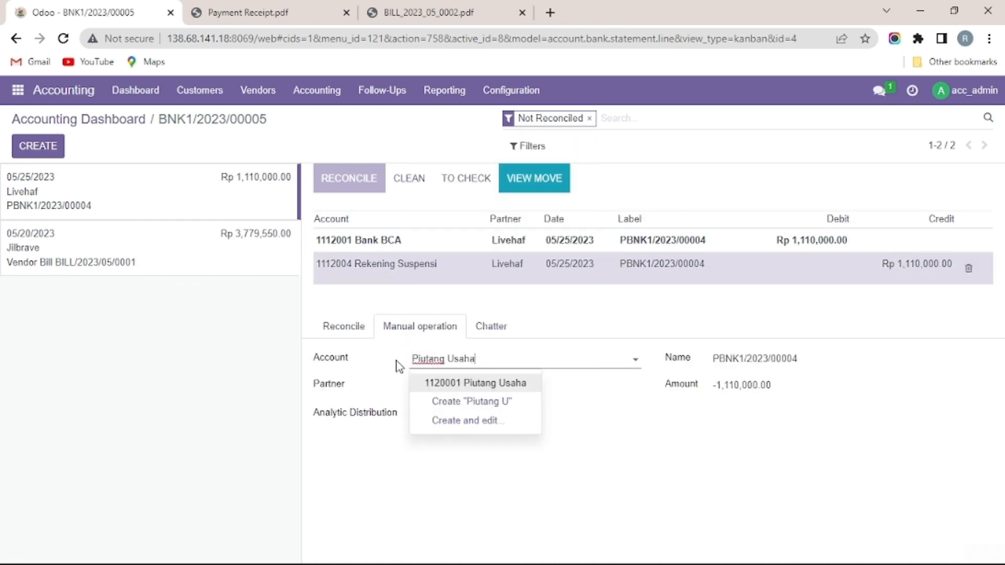
left_click(471, 385)
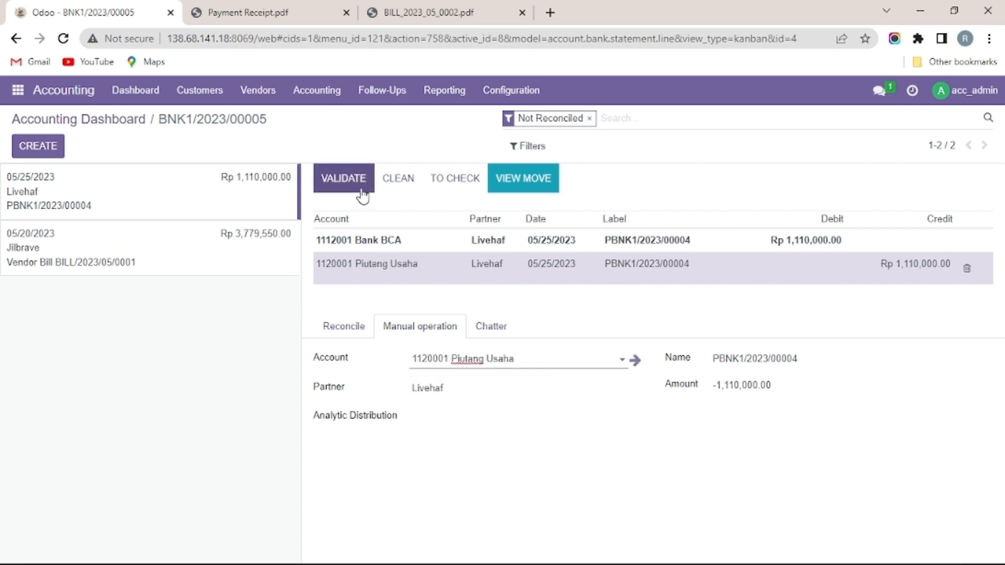
Validate the Livehaf statement line's reconciliation and clear the Not Reconciled filter to list all statement lines
left_click(362, 196)
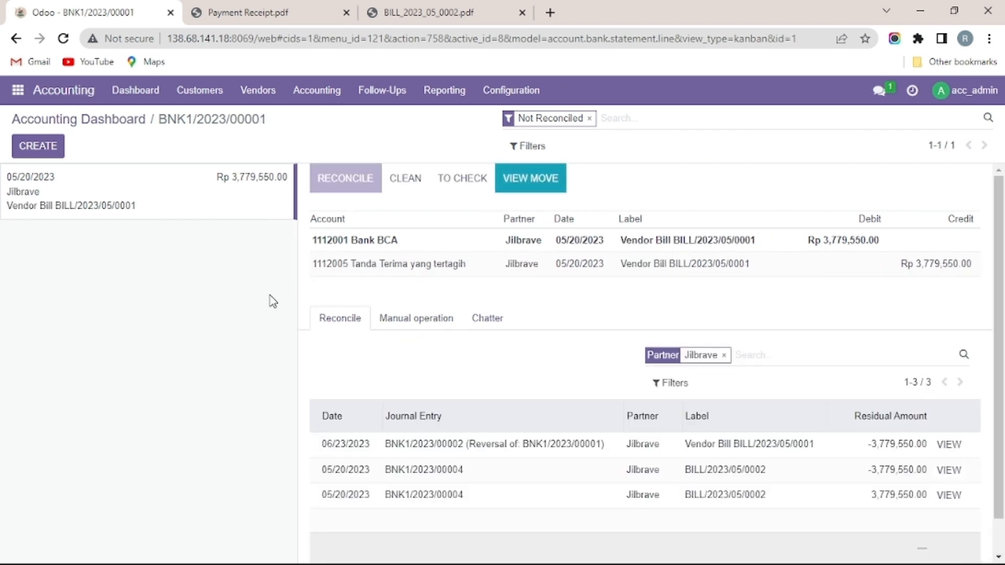
left_click(590, 118)
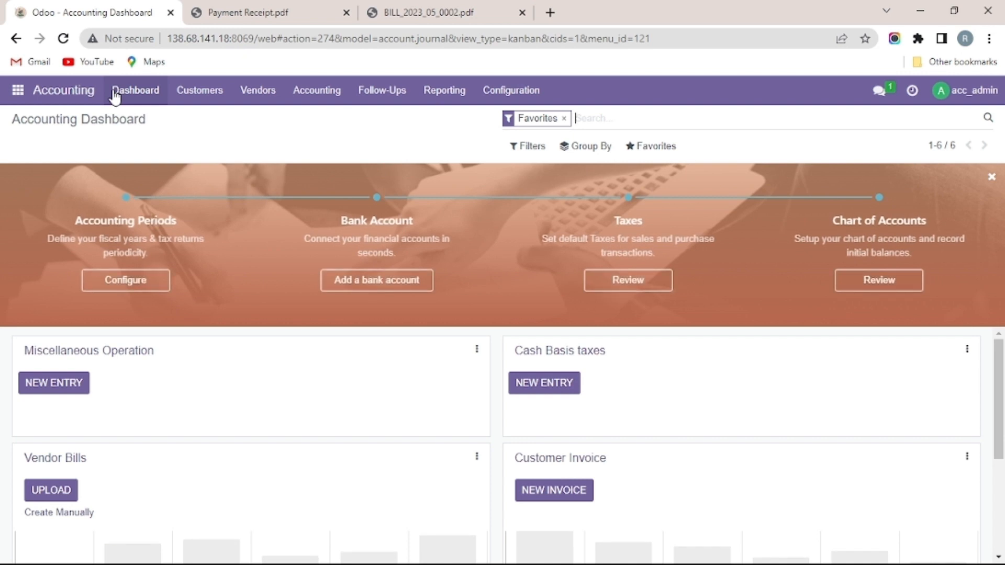
Create a new vendor bill with PT PLN as the vendor
left_click(259, 90)
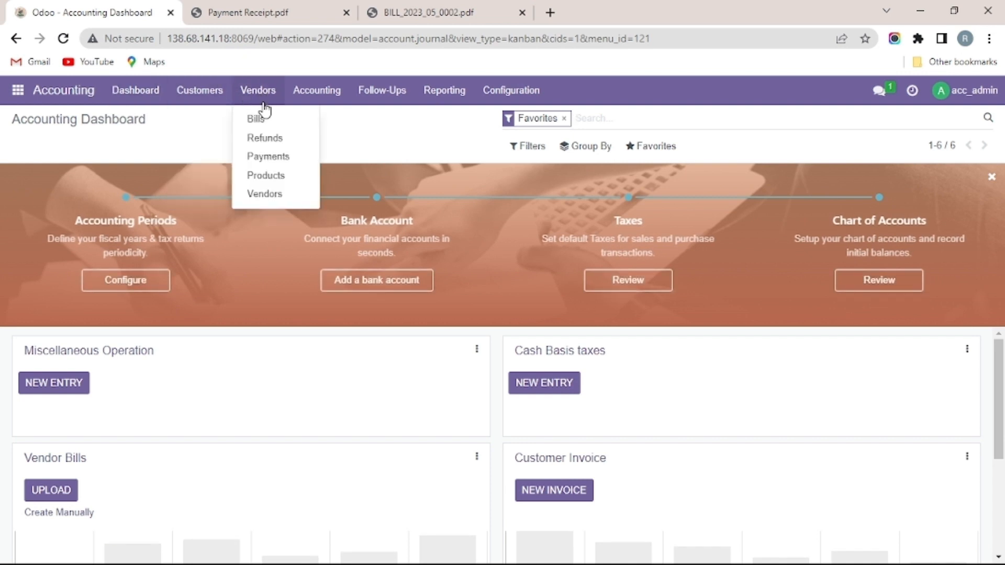
left_click(270, 121)
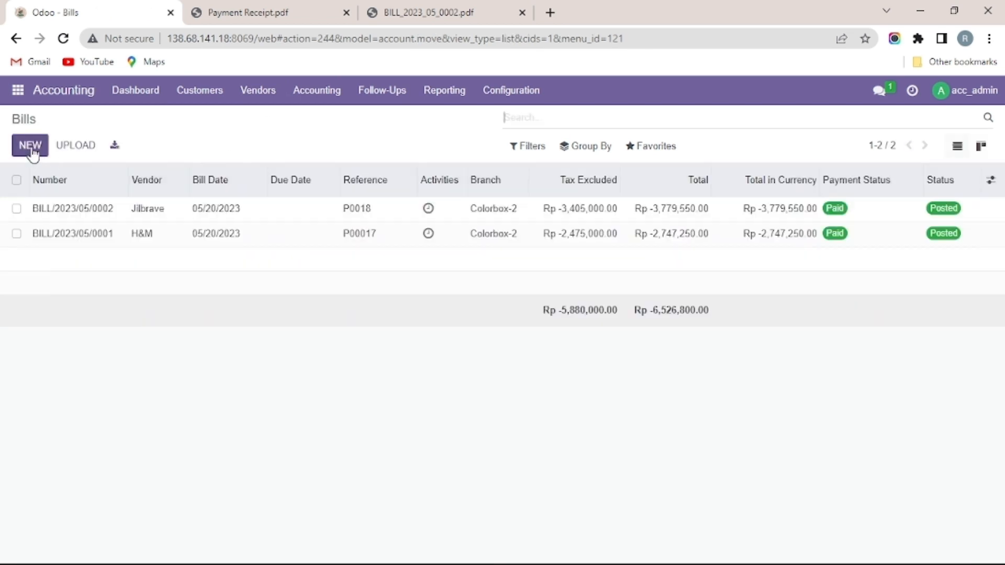
left_click(30, 147)
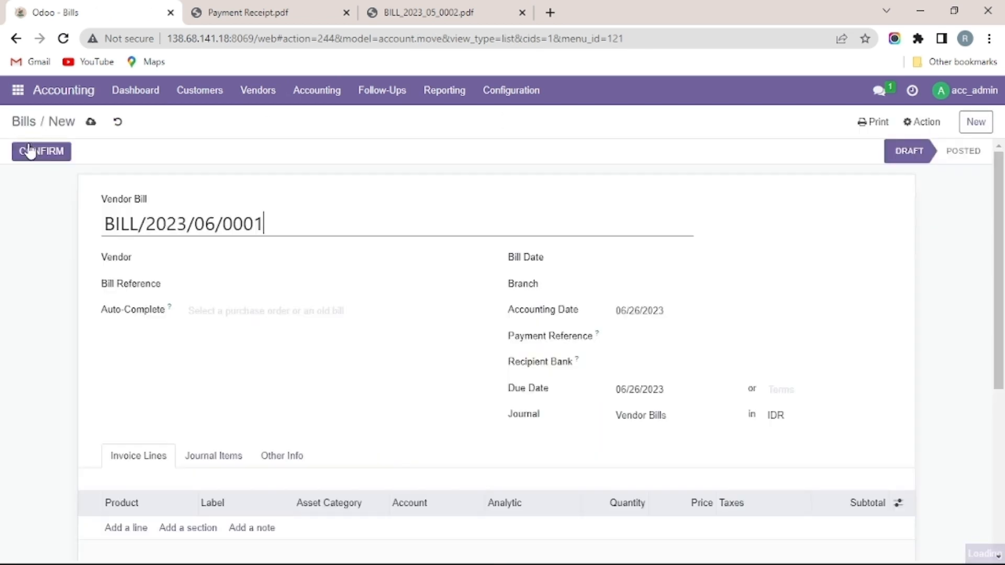
left_click(297, 263)
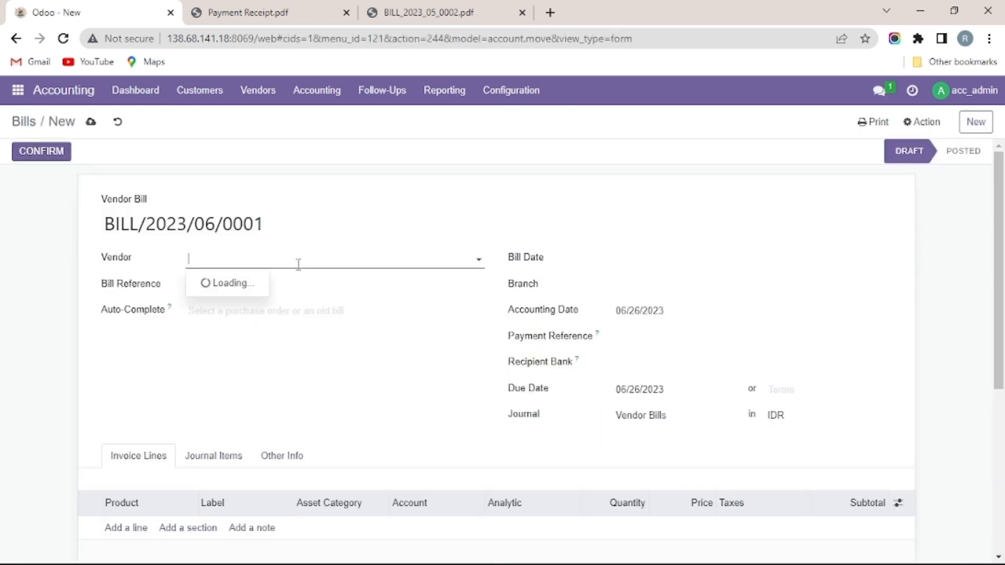
type("pln")
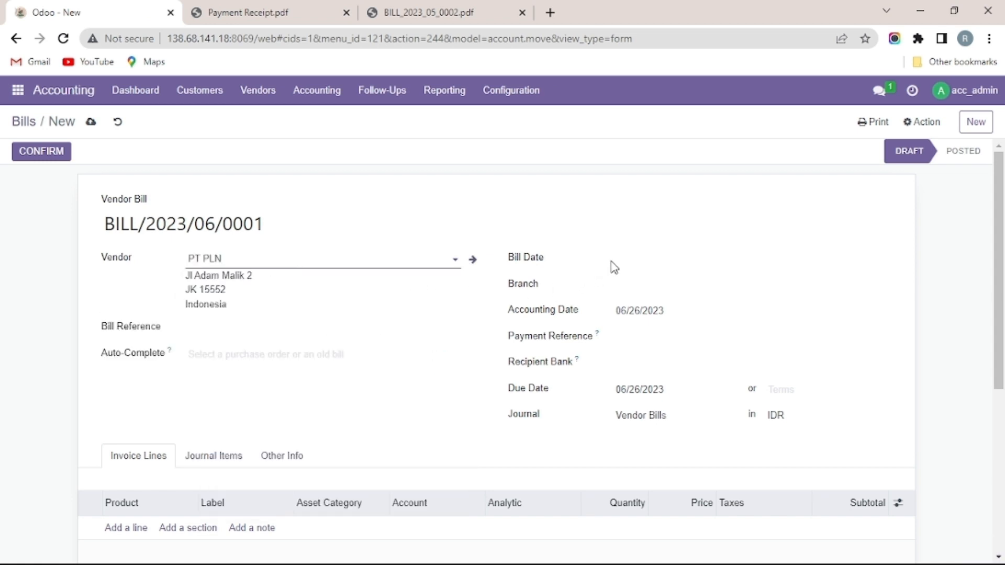
Set the vendor bill's bill date, accounting date and due date to 05/29/2023
left_click(646, 264)
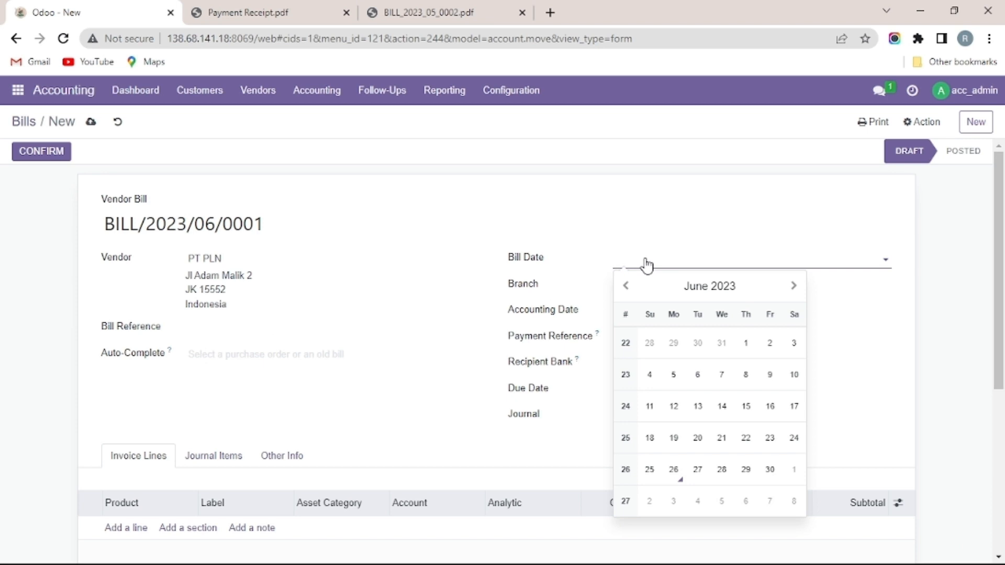
left_click(625, 285)
left_click(674, 471)
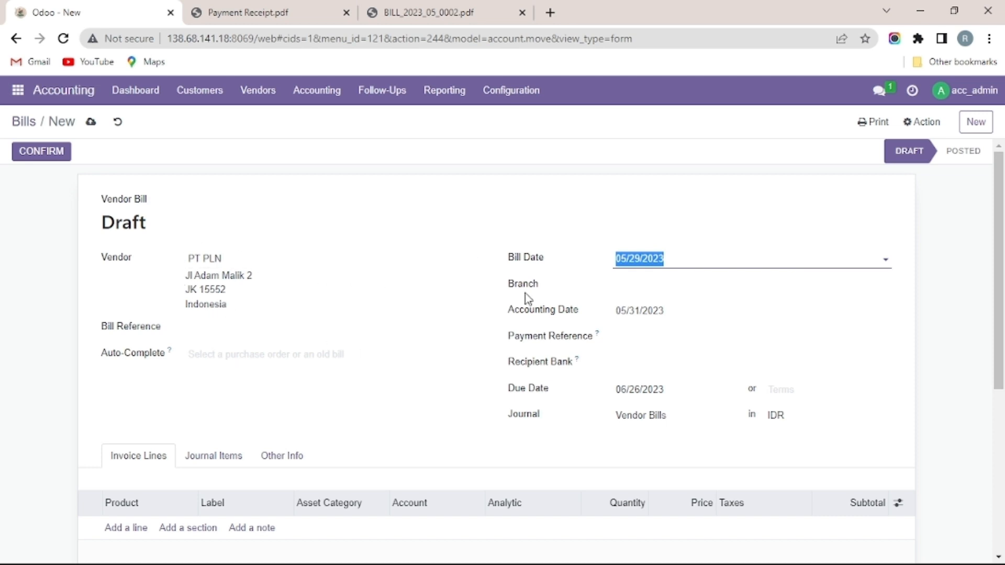
left_click(633, 319)
left_click(674, 522)
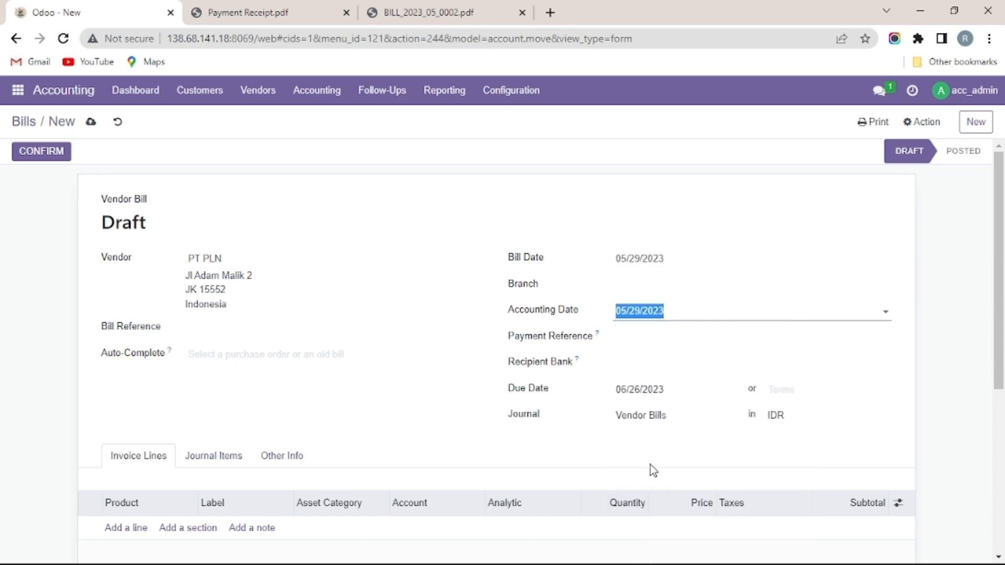
left_click(649, 403)
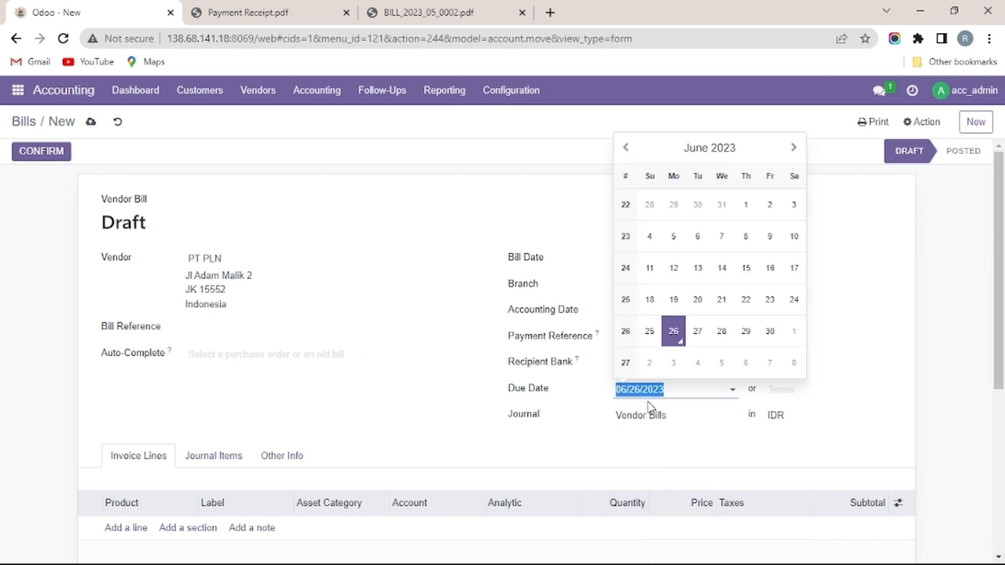
left_click(627, 148)
left_click(674, 330)
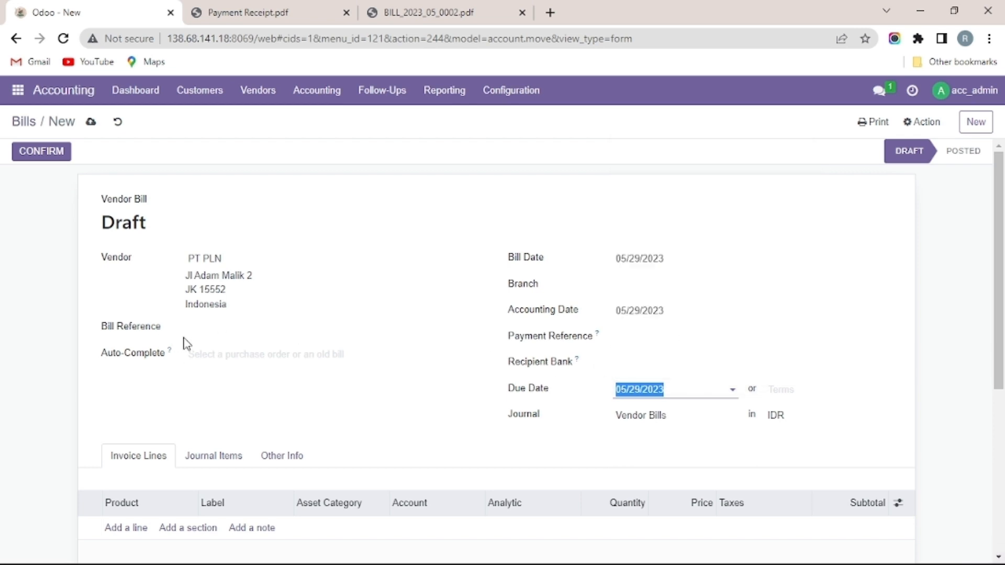
Add an invoice line to the vendor bill for the product Listrik
scroll(199, 414, "down", 3)
left_click(119, 384)
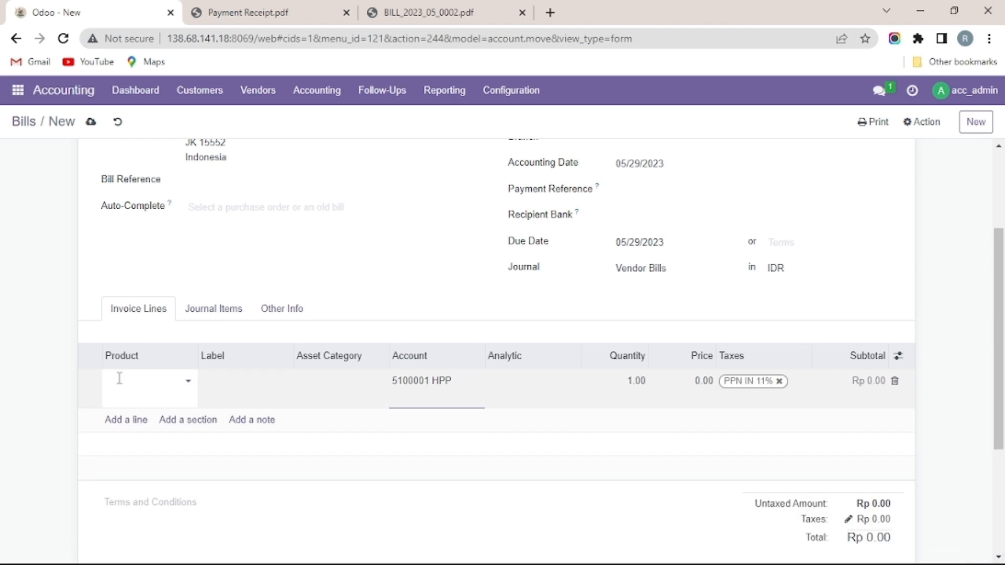
left_click(119, 379)
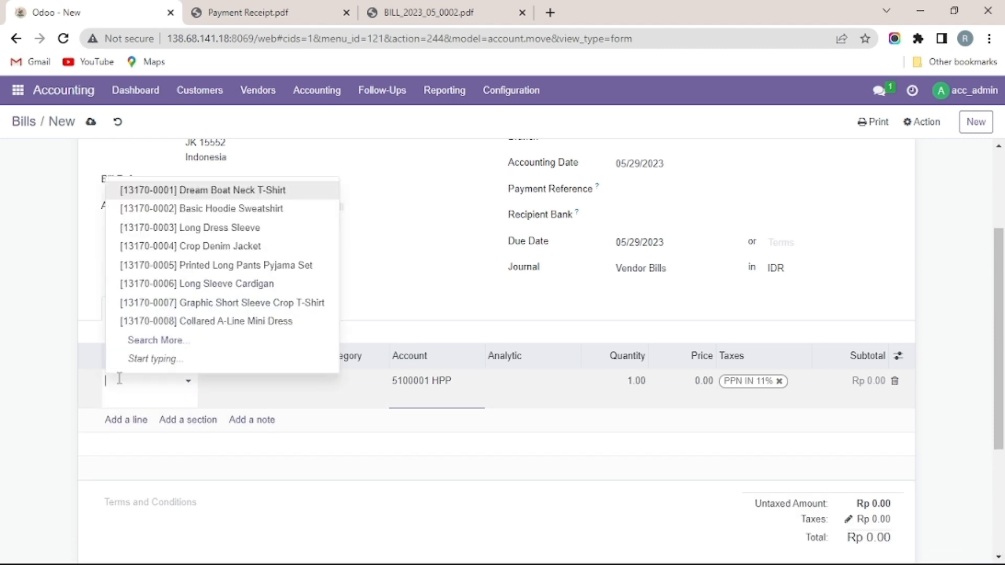
type("lis")
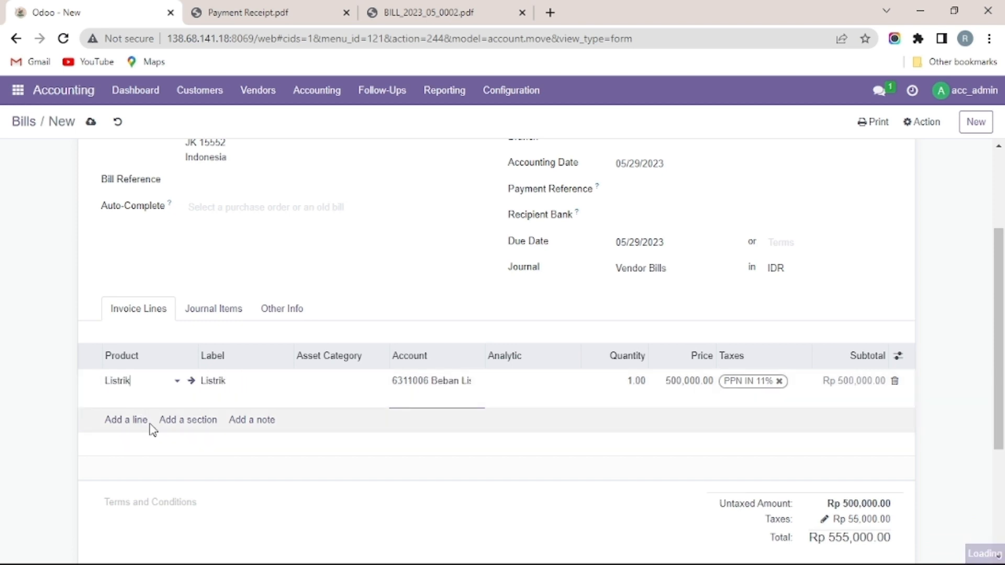
Add an invoice line for the product Telepon below the Listrik line of the vendor bill
left_click(121, 421)
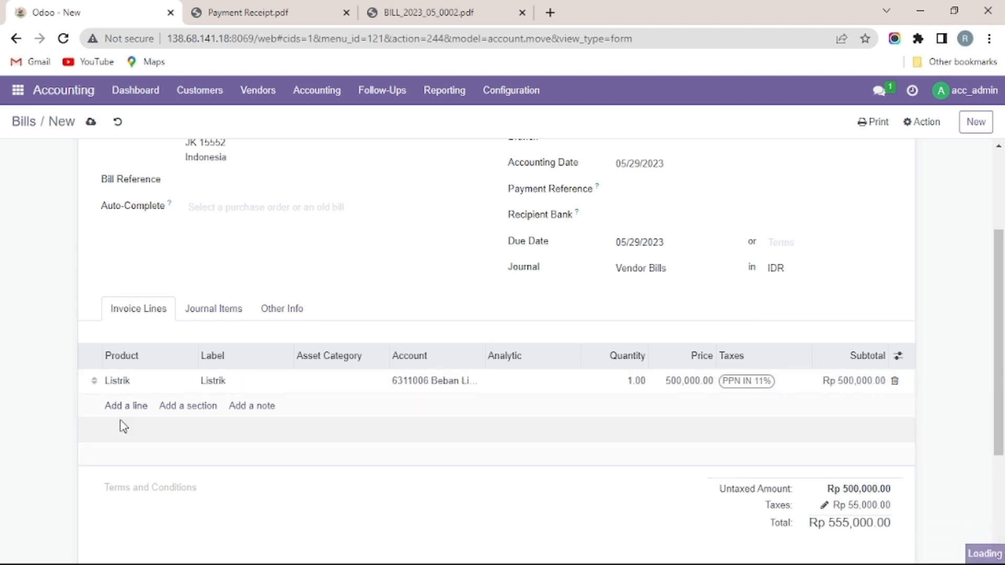
type("tel")
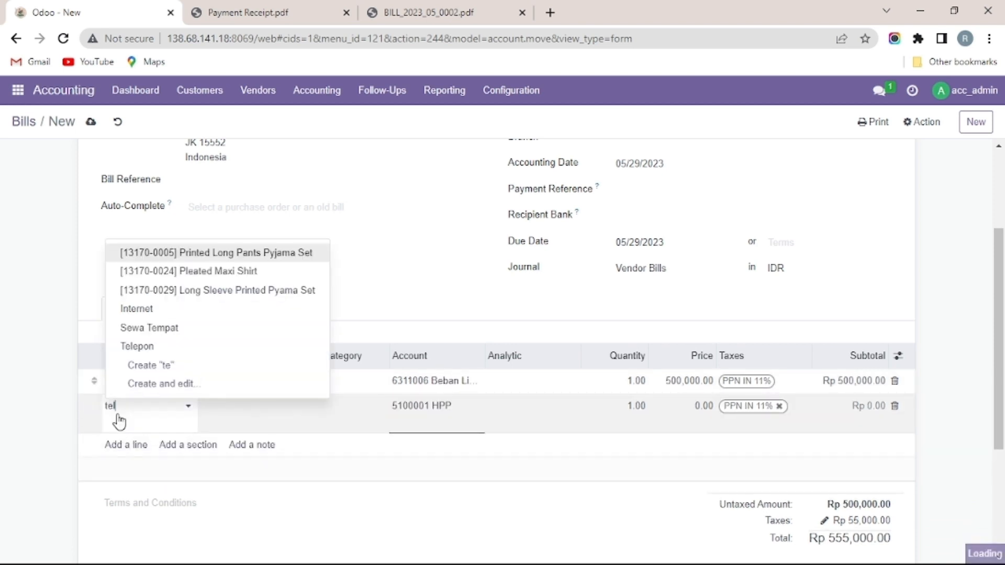
left_click(151, 433)
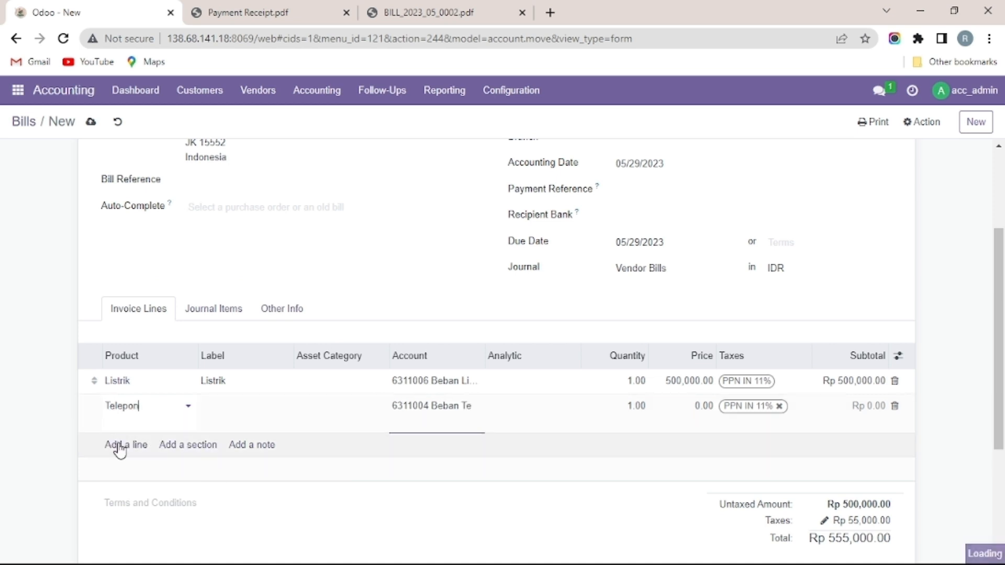
Add a third invoice line for the product Internet to the vendor bill
left_click(124, 445)
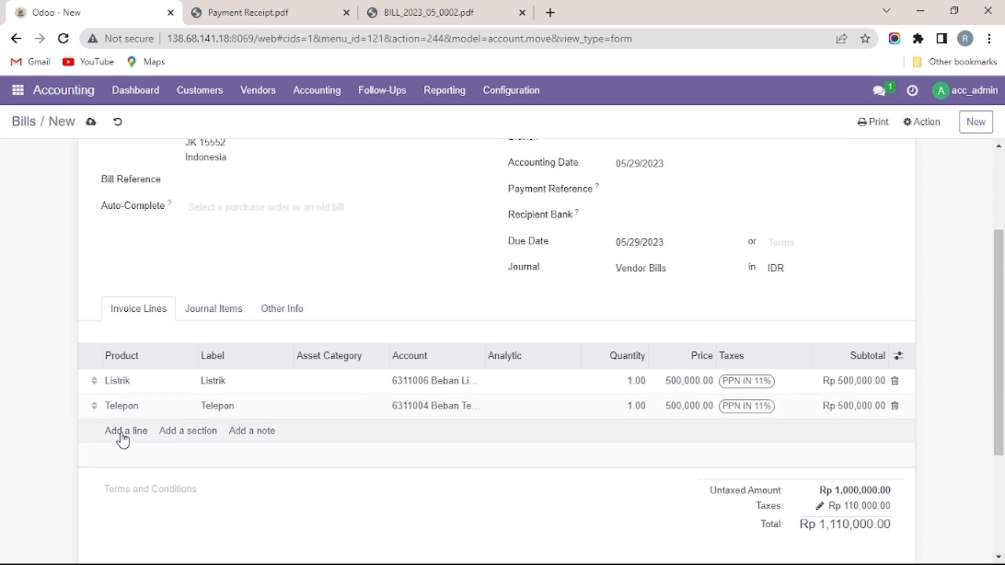
left_click(124, 437)
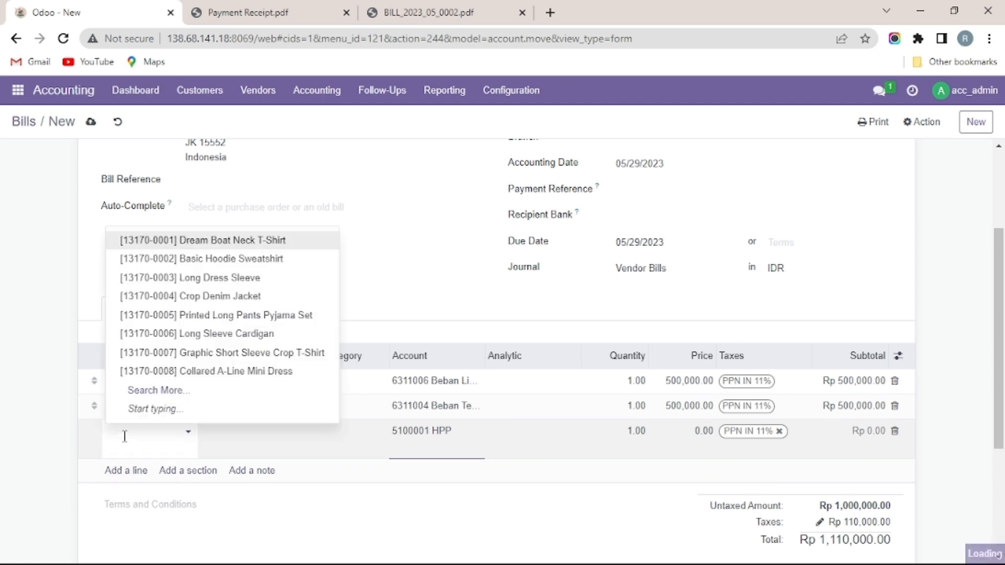
type("in")
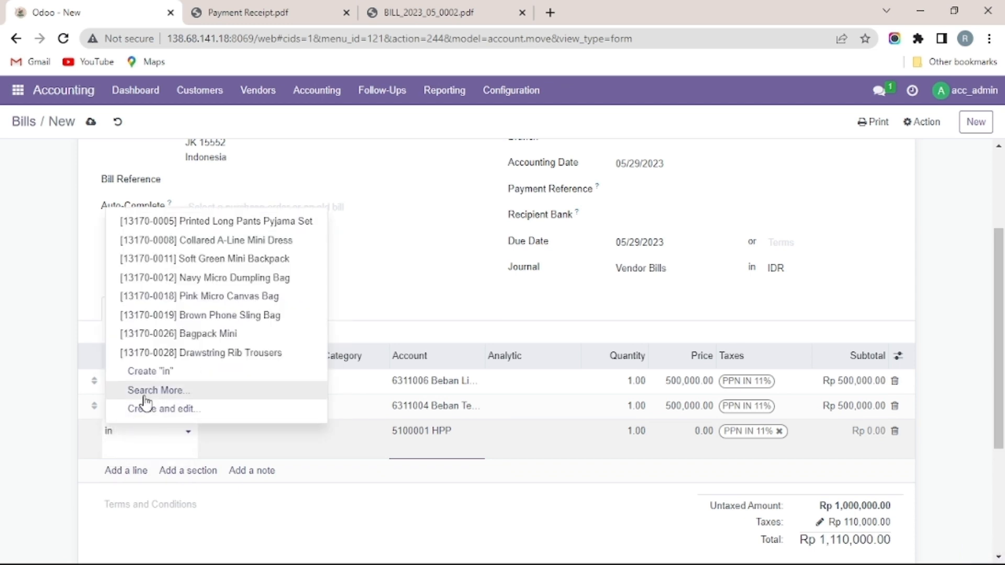
type("tern")
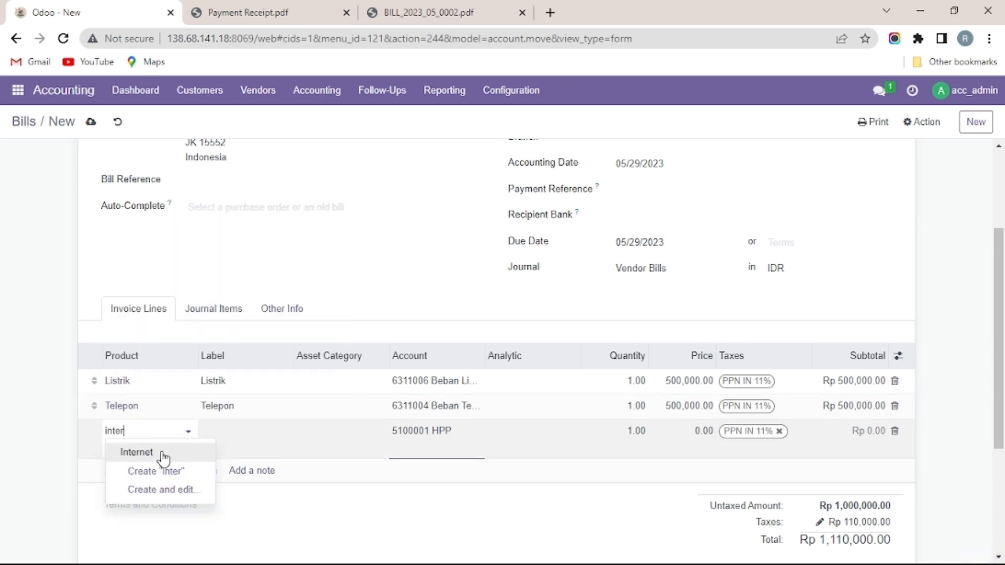
key("BackSpace")
key("Return")
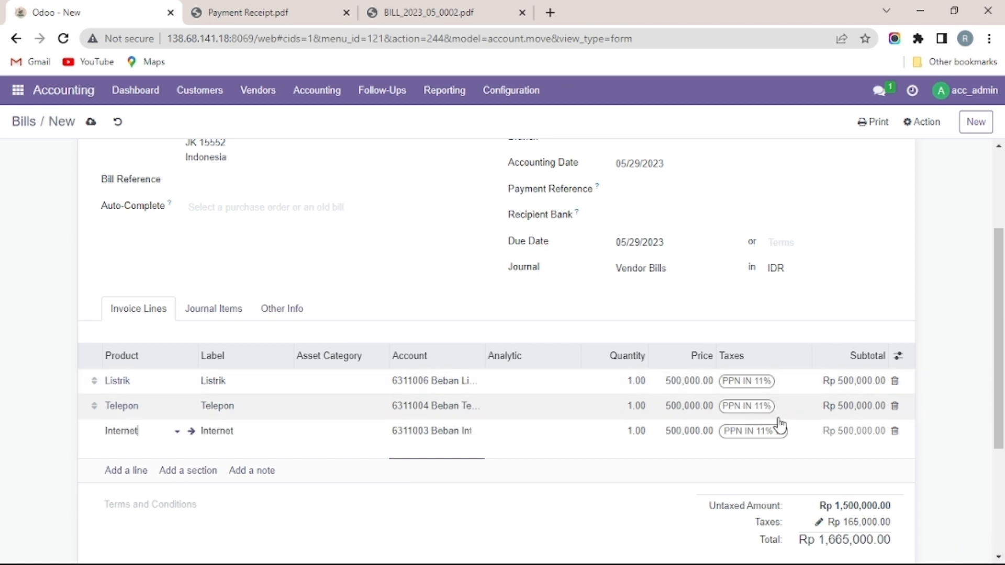
Remove the PPN IN 11% tax from the Internet, Telepon and Listrik invoice lines
left_click(780, 433)
left_click(769, 414)
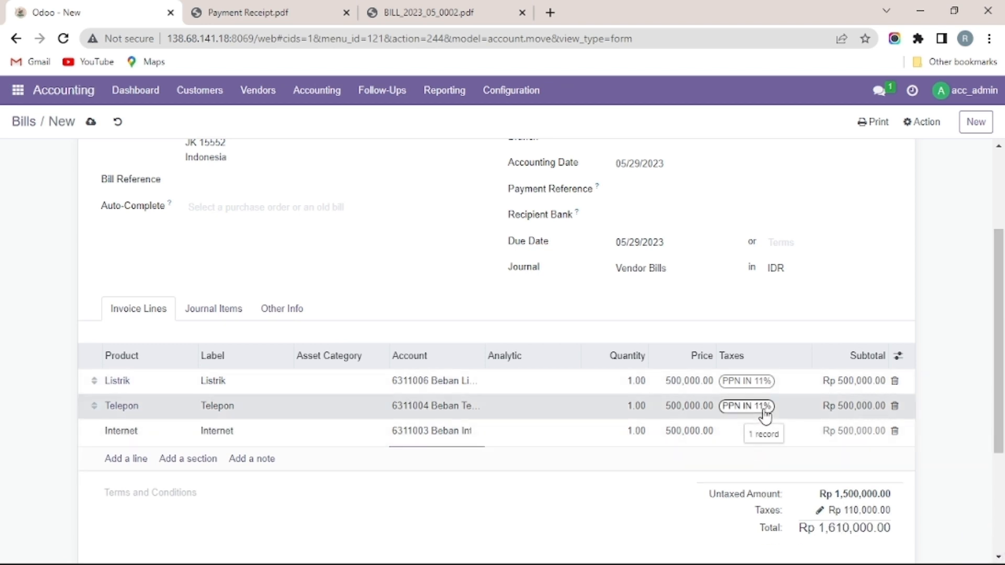
left_click(779, 407)
left_click(767, 386)
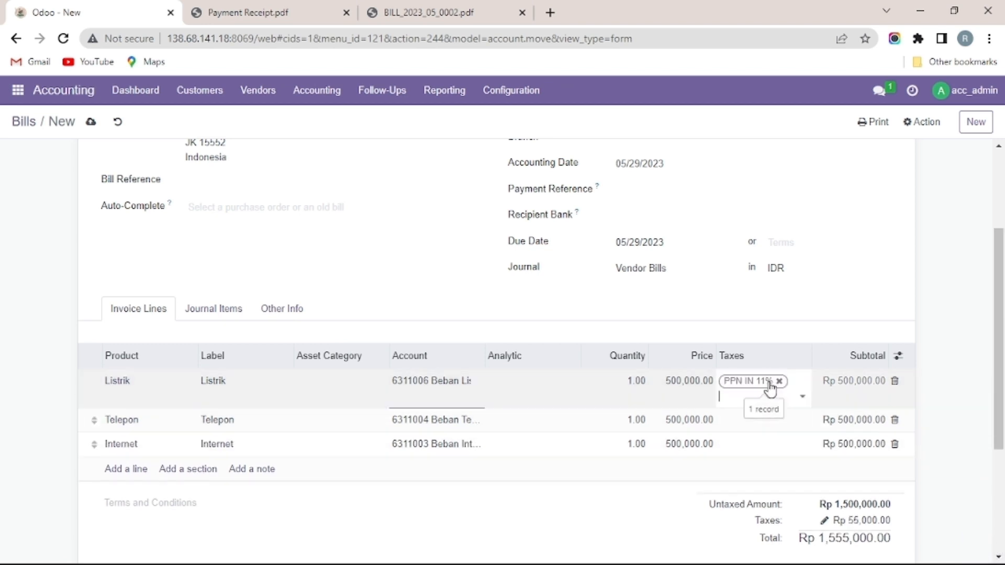
left_click(779, 386)
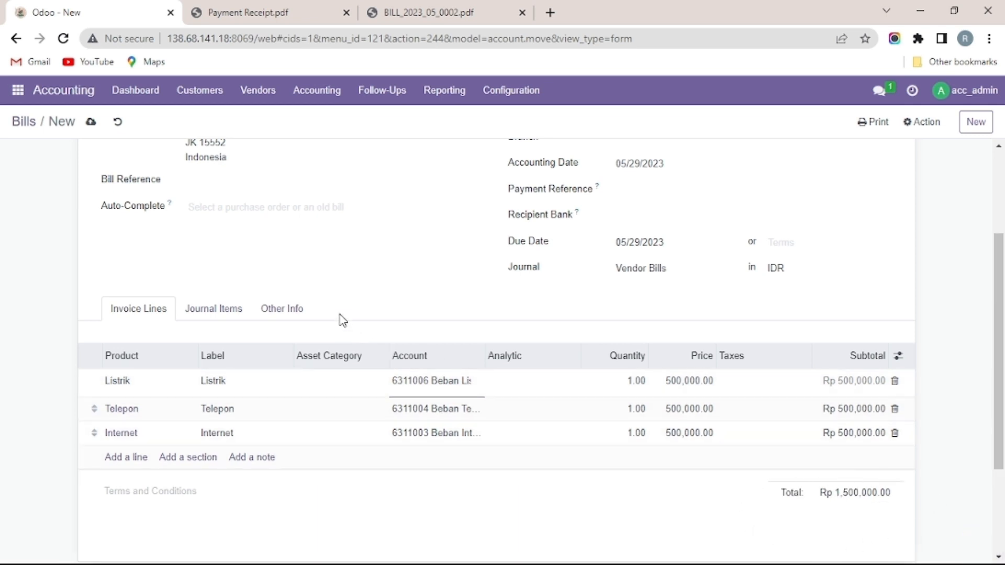
Set the vendor bill's branch to Colorbox-2 and save and confirm the bill
scroll(343, 319, "up", 3)
left_click(91, 123)
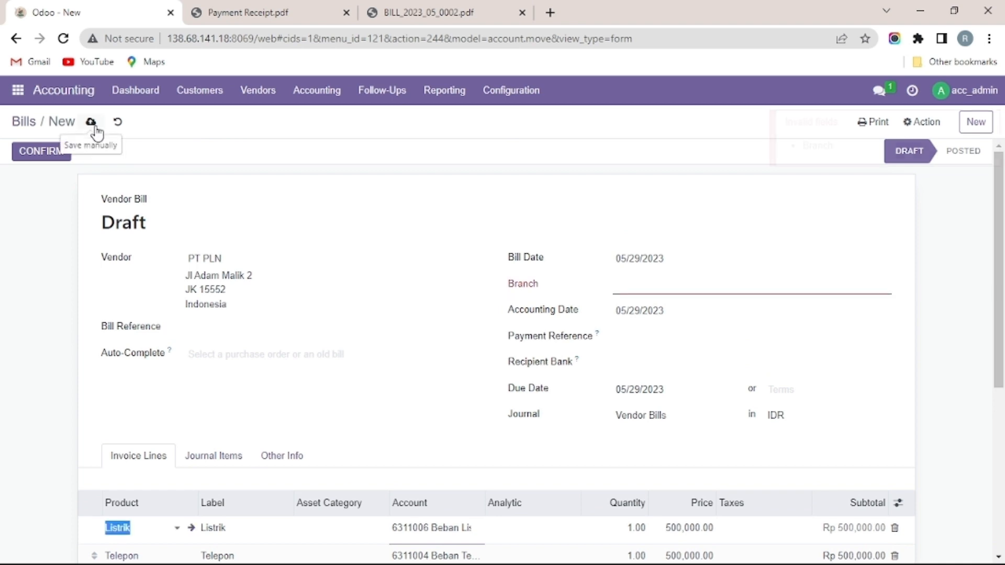
left_click(659, 288)
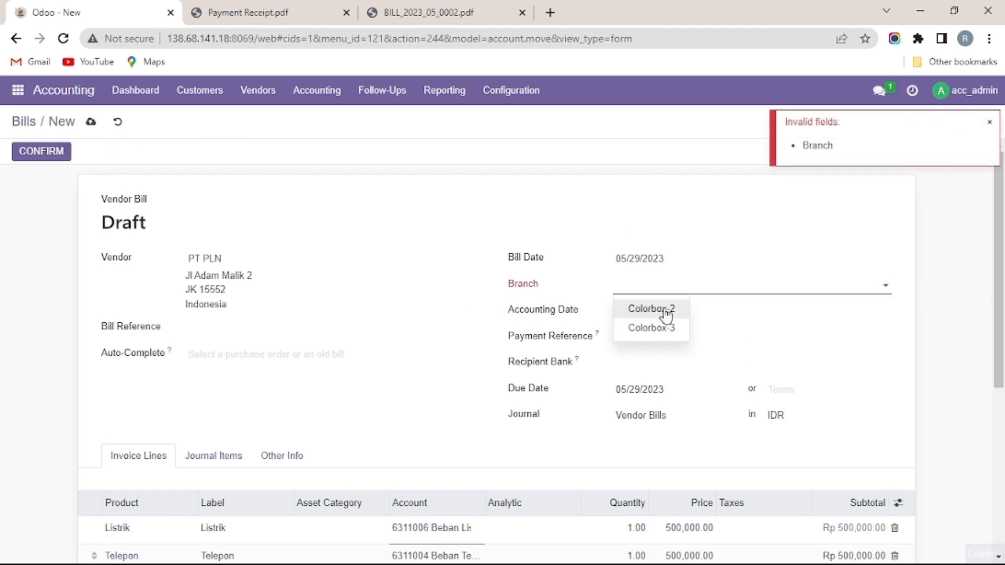
left_click(662, 327)
left_click(90, 122)
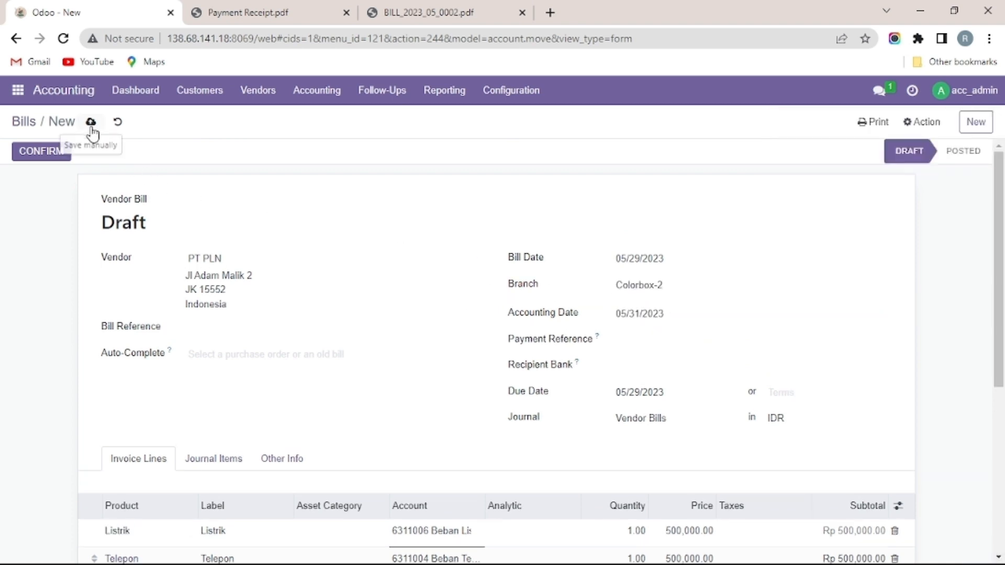
left_click(66, 157)
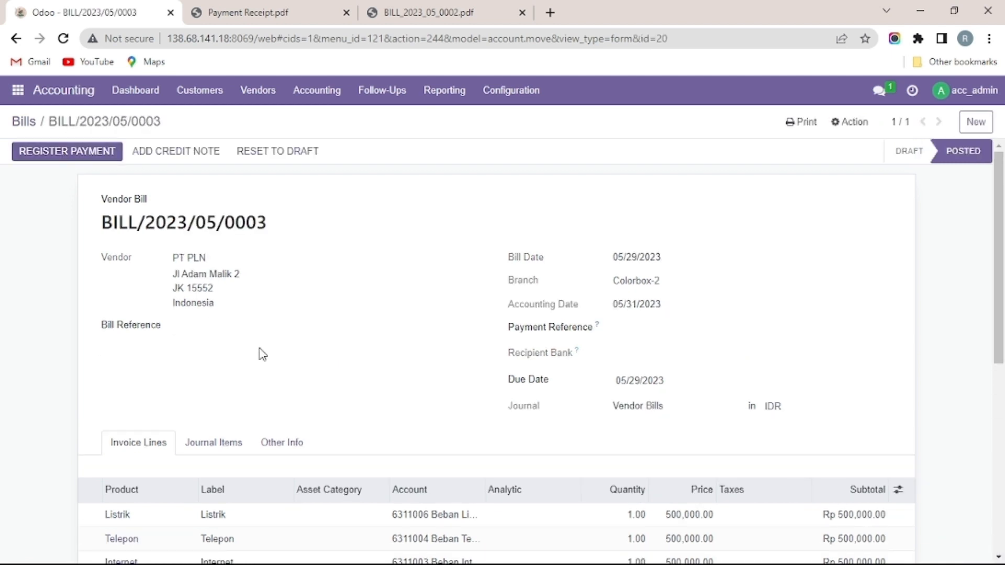
Review the journal items of the posted PT PLN bill
left_click(226, 447)
scroll(236, 368, "down", 3)
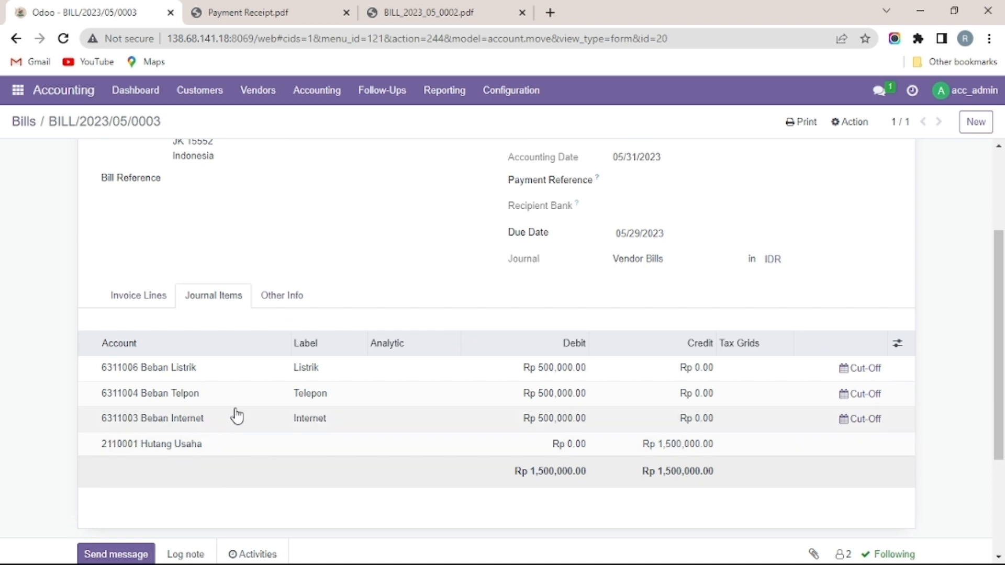
scroll(115, 193, "up", 3)
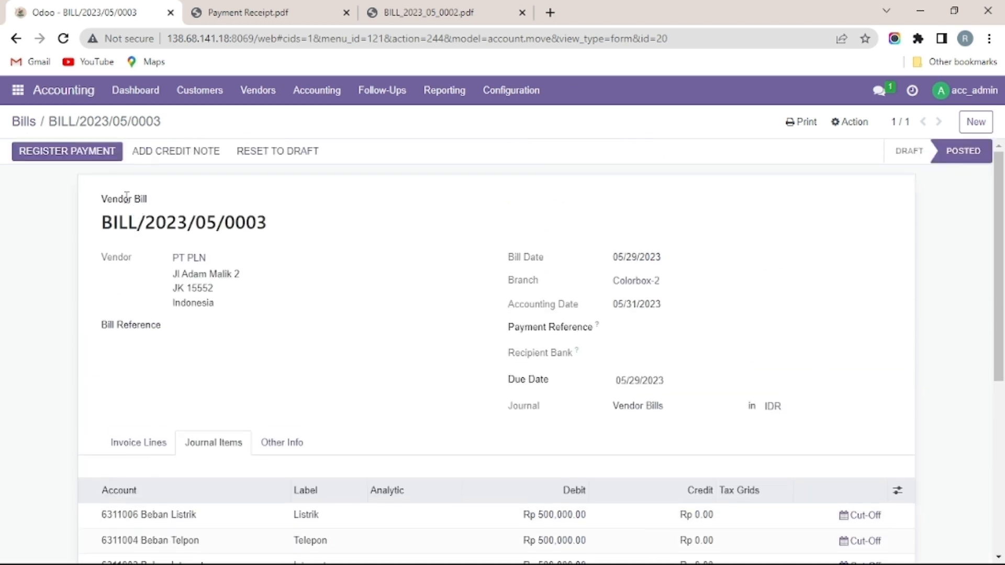
Start registering the bill's payment with the Bank journal and the Manual payment method
left_click(67, 153)
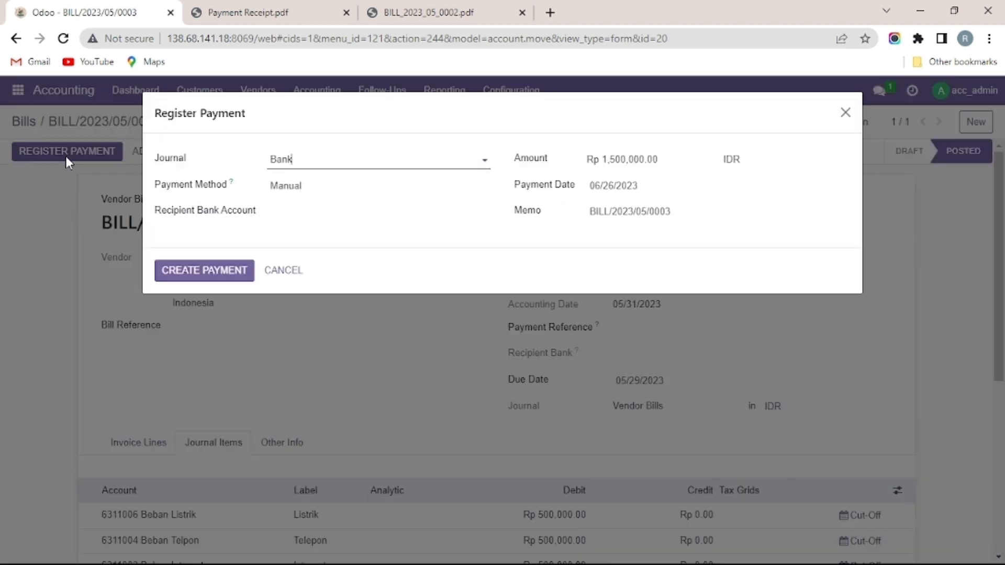
left_click(304, 165)
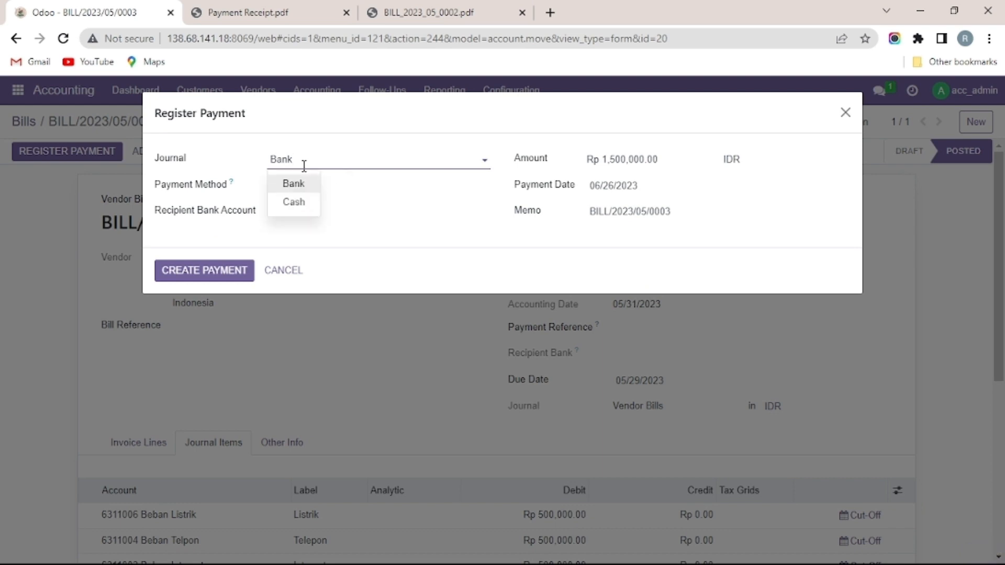
left_click(304, 166)
left_click(308, 193)
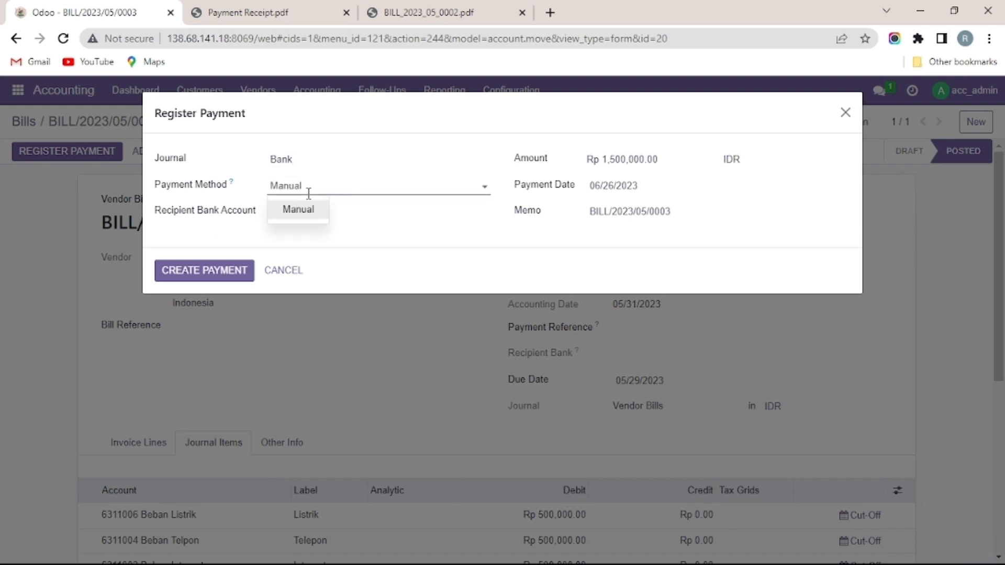
left_click(310, 208)
Set the payment date to 05/29/2023 and create the payment
left_click(683, 162)
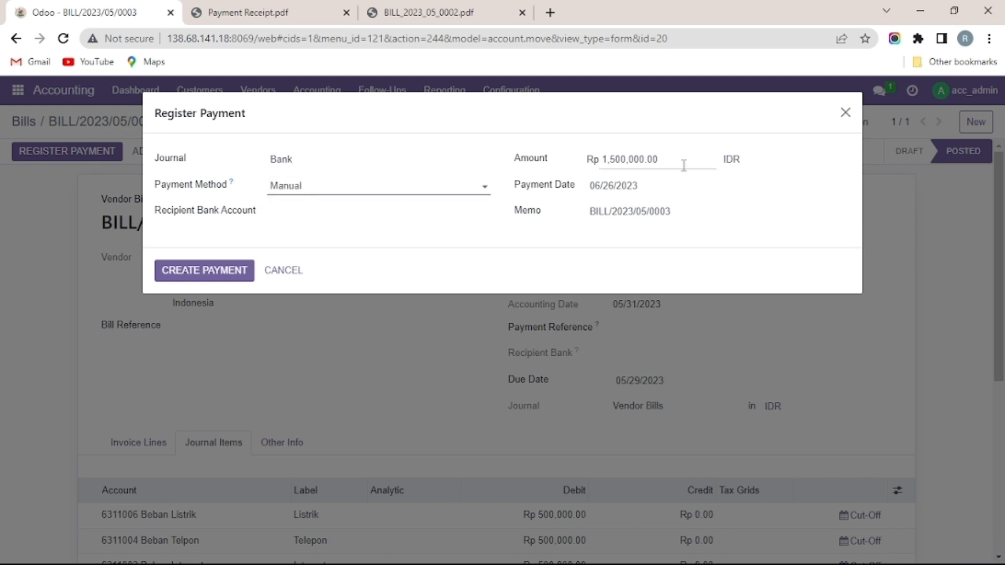
left_click(666, 197)
left_click(599, 213)
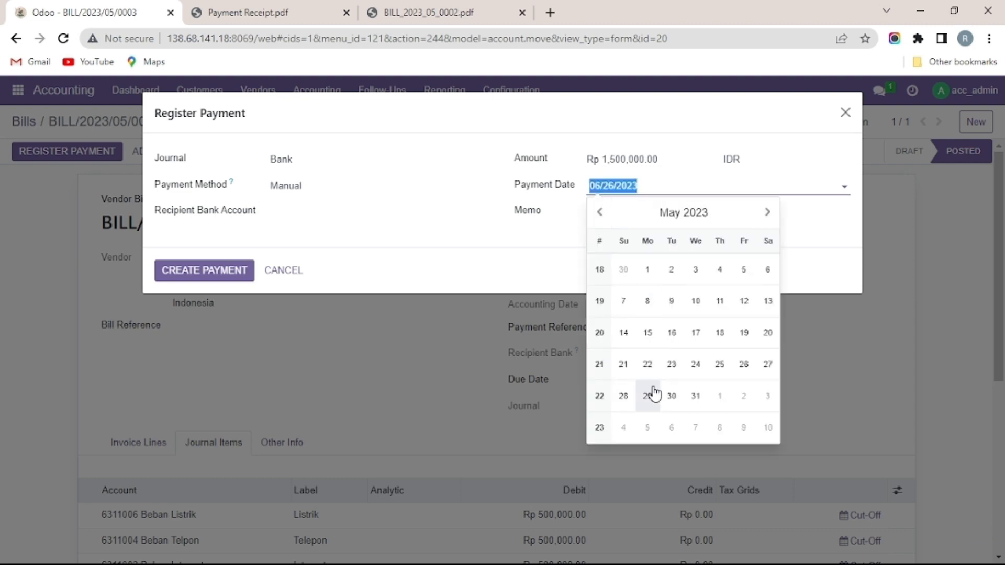
left_click(653, 393)
left_click(234, 272)
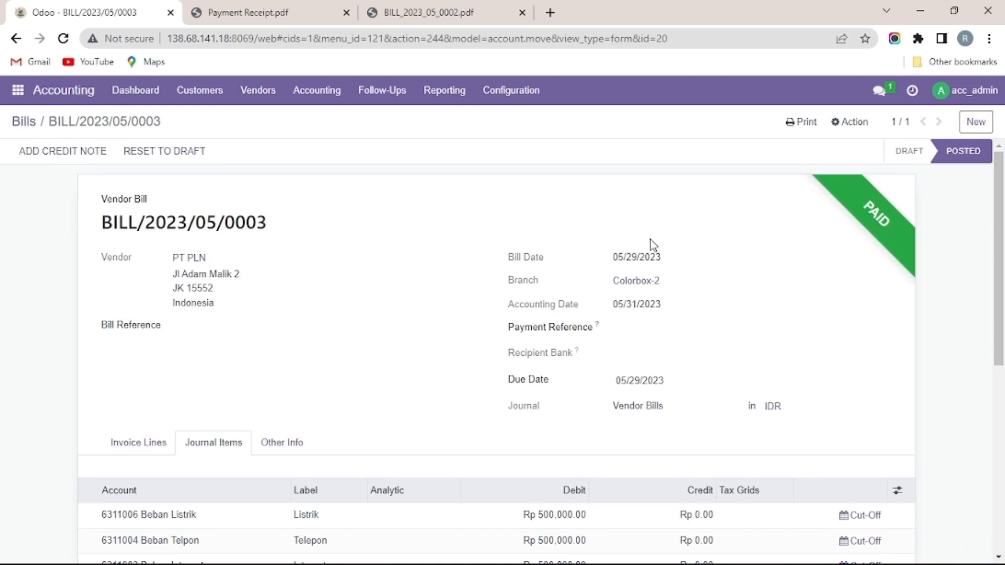
Check the paid bill's journal items and open the PT PLN payment dated 05/29/2023 from the journal entries
scroll(476, 411, "down", 4)
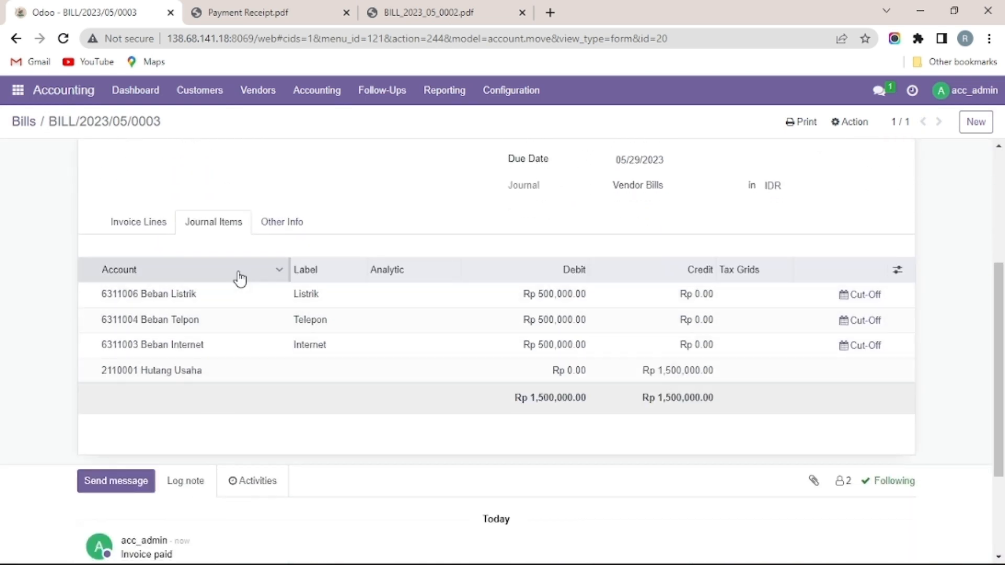
scroll(228, 234, "up", 5)
left_click(316, 90)
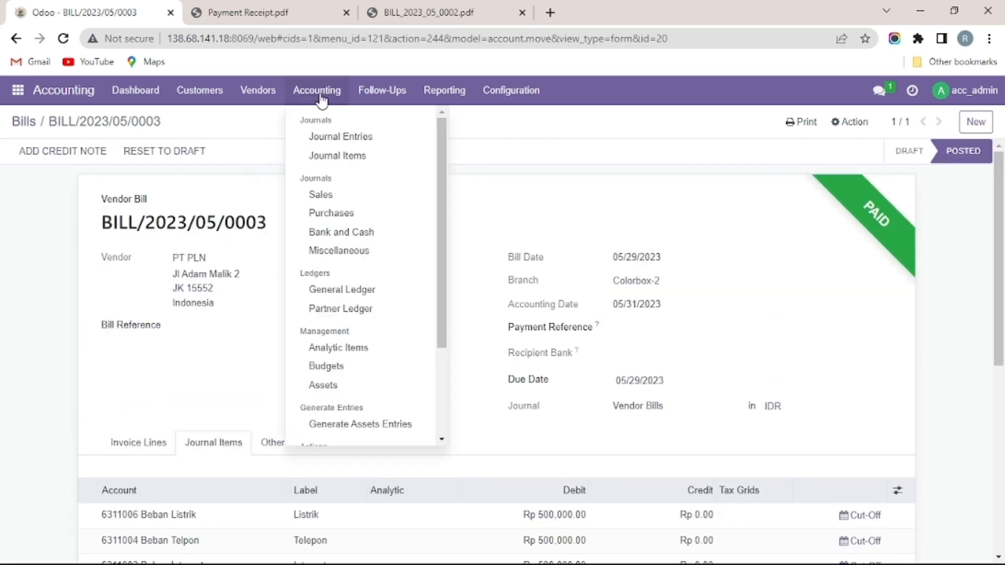
left_click(339, 135)
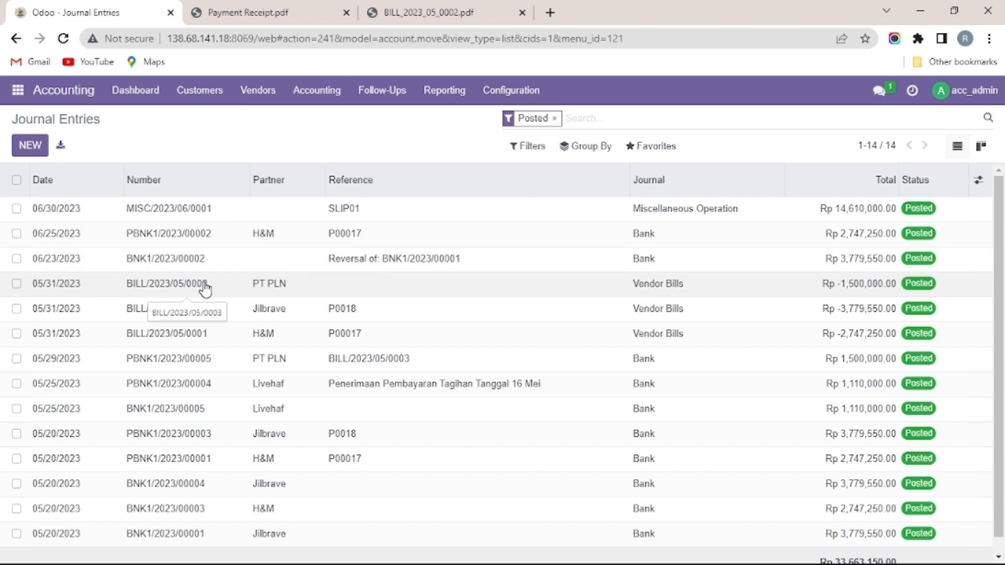
double_click(201, 359)
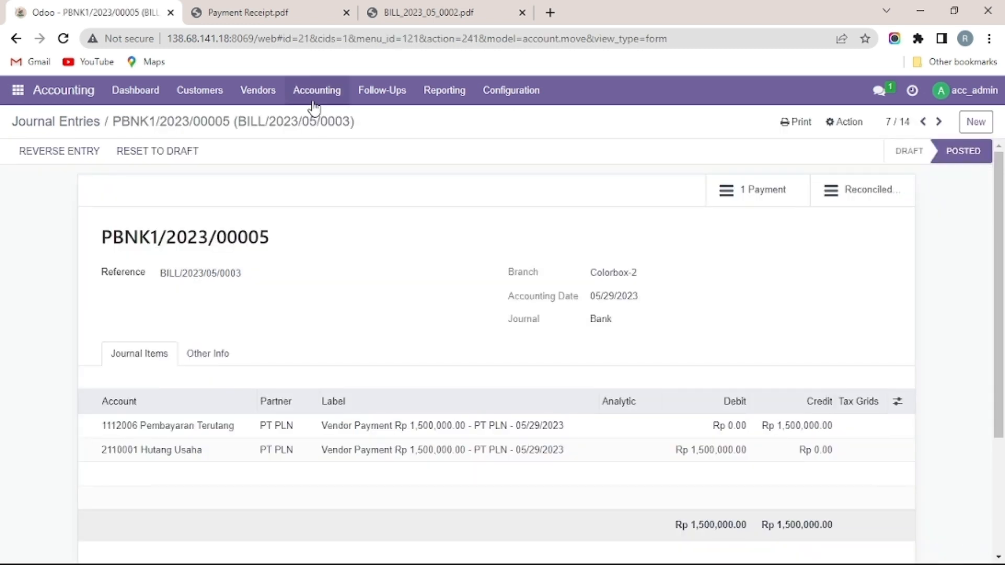
Open the list of all journal items and look for the PT PLN bill and payment lines
left_click(314, 108)
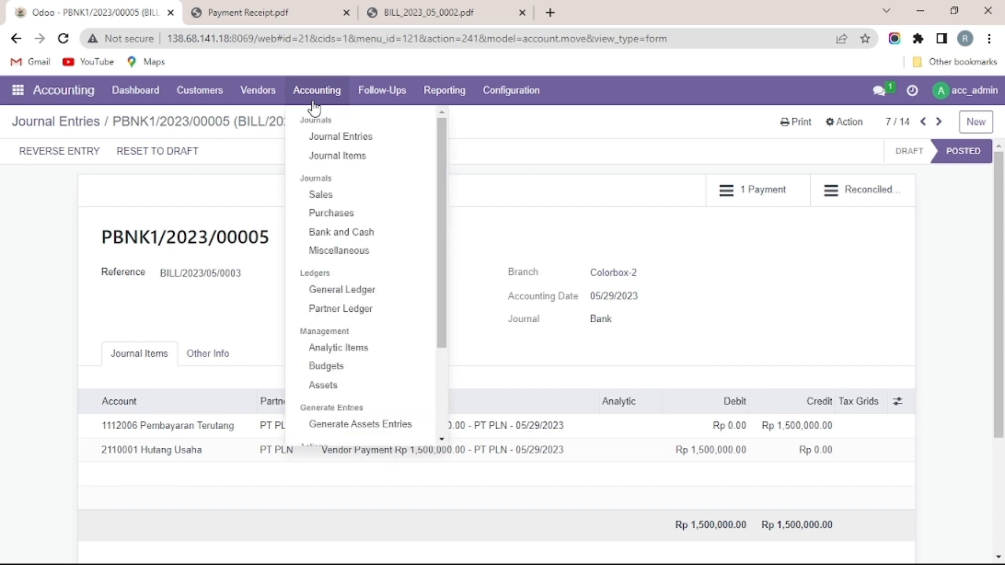
left_click(342, 156)
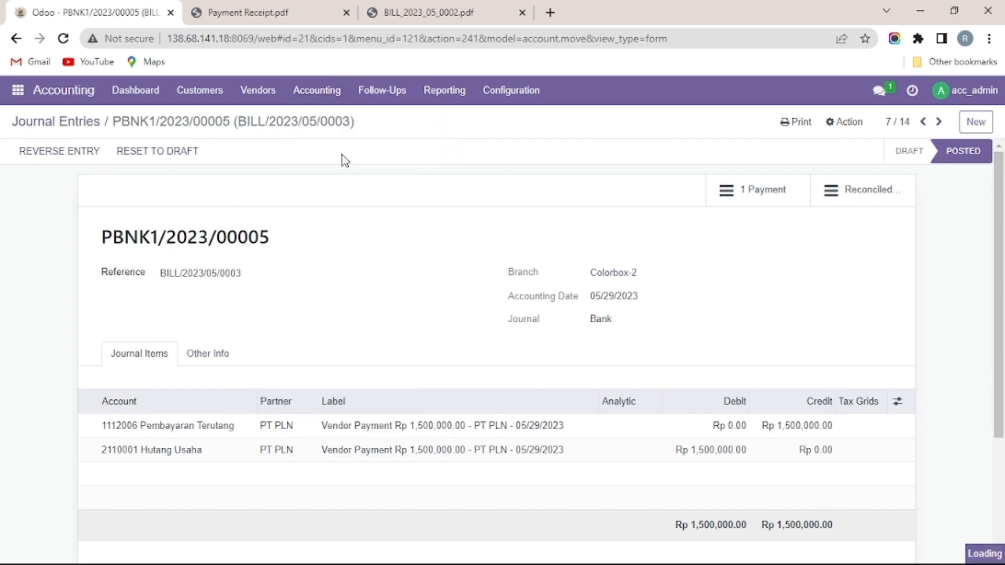
scroll(252, 256, "down", 15)
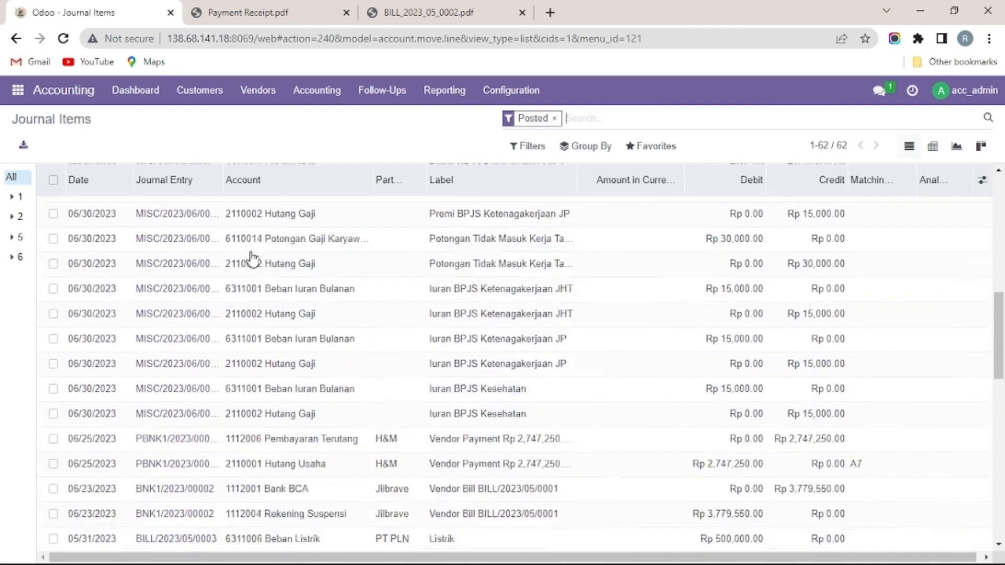
scroll(252, 256, "down", 3)
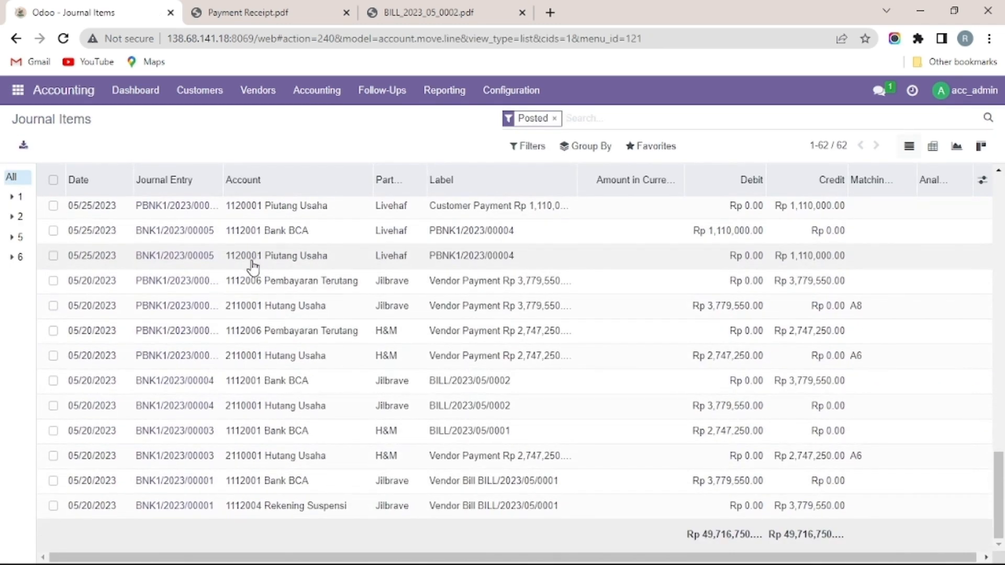
scroll(251, 301, "up", 5)
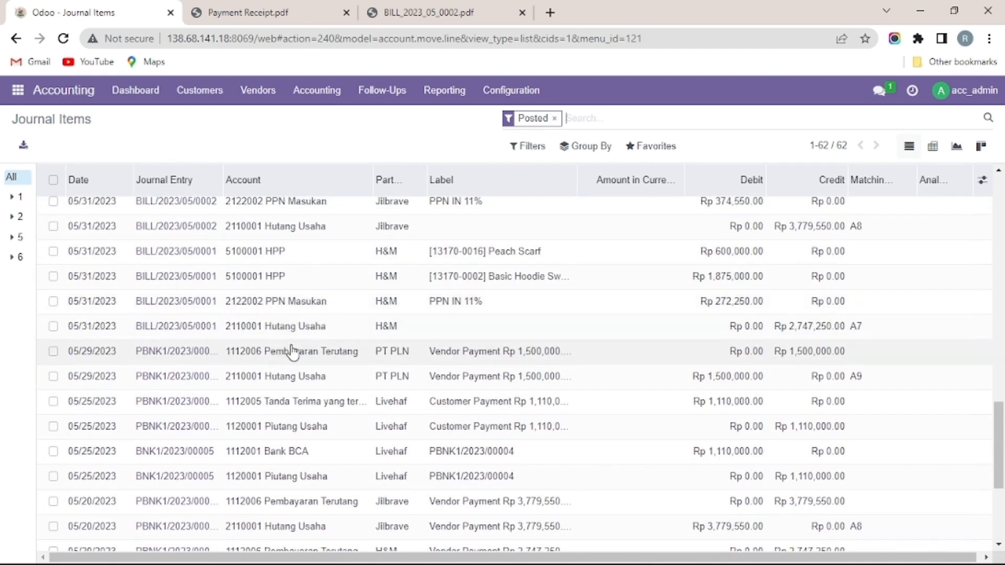
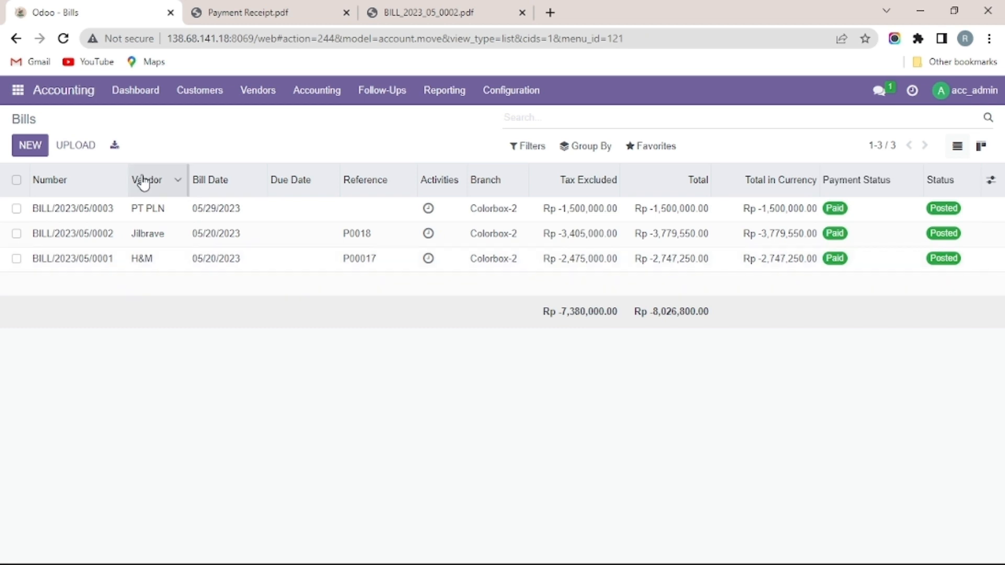
Create a new vendor bill and select Metari Adversiting as its vendor
left_click(21, 149)
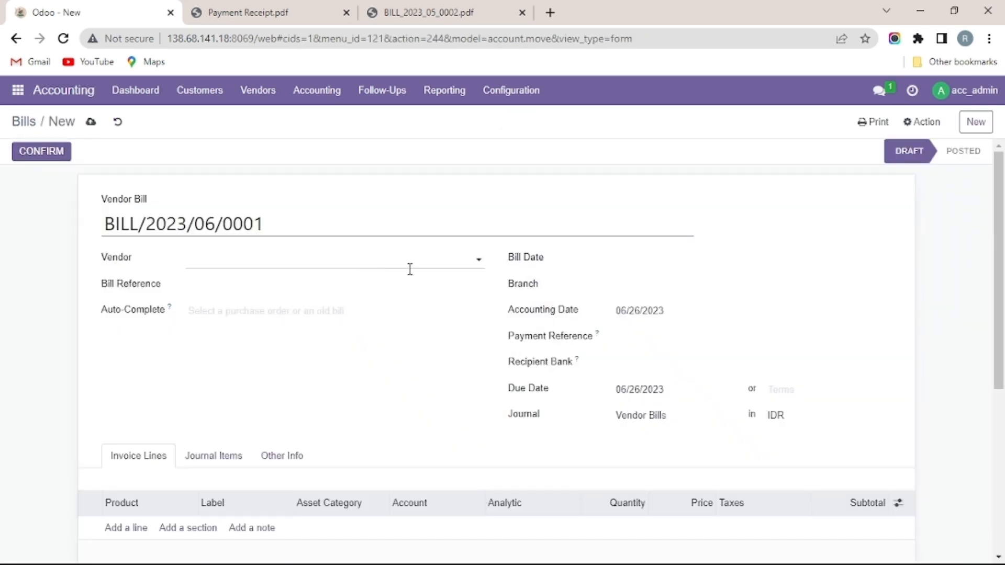
left_click(393, 260)
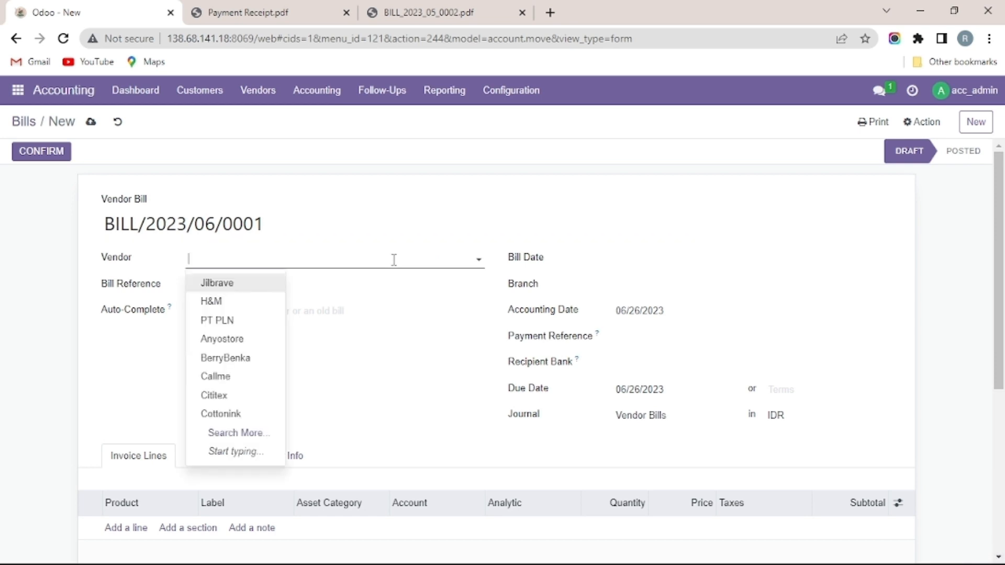
type("m")
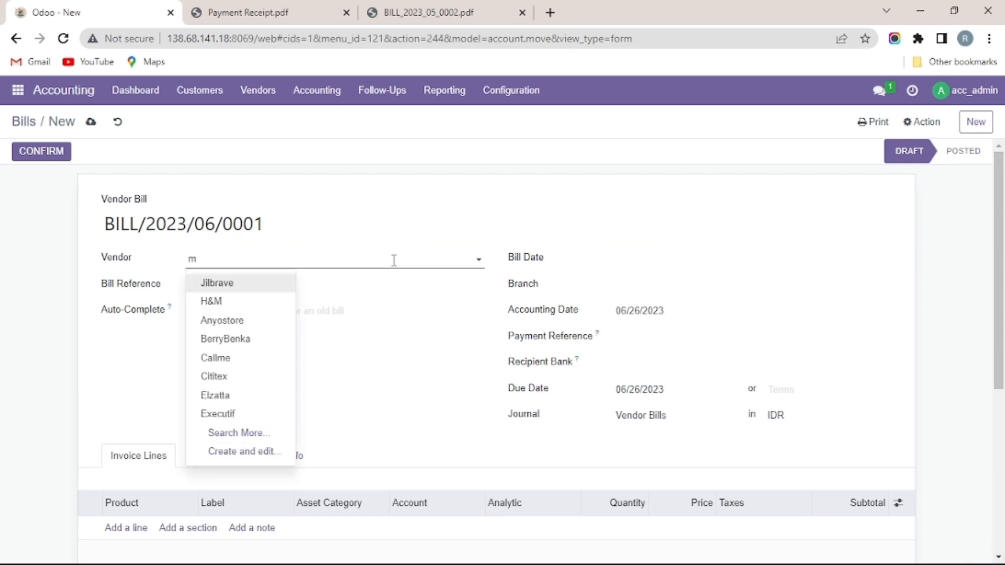
type("at")
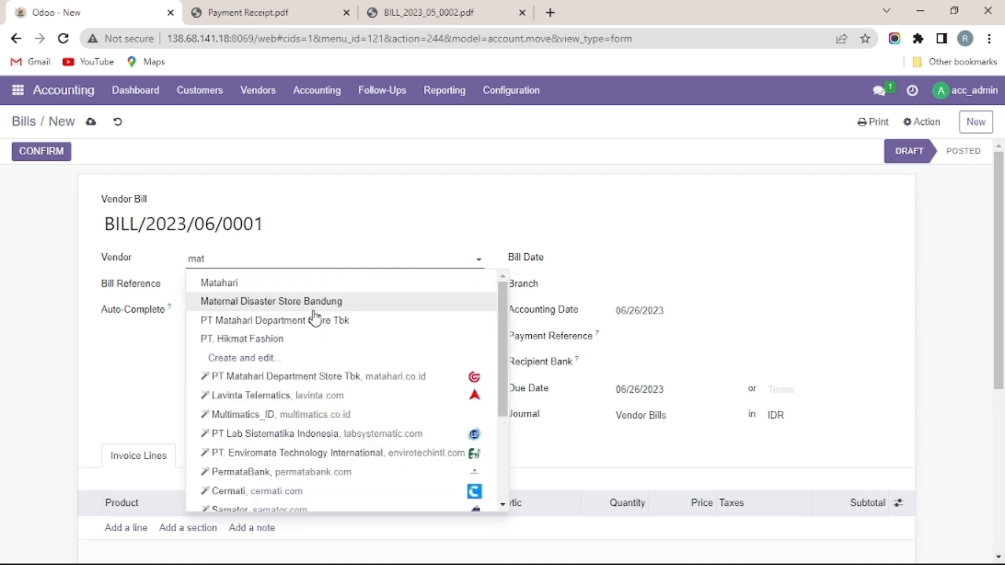
type("a")
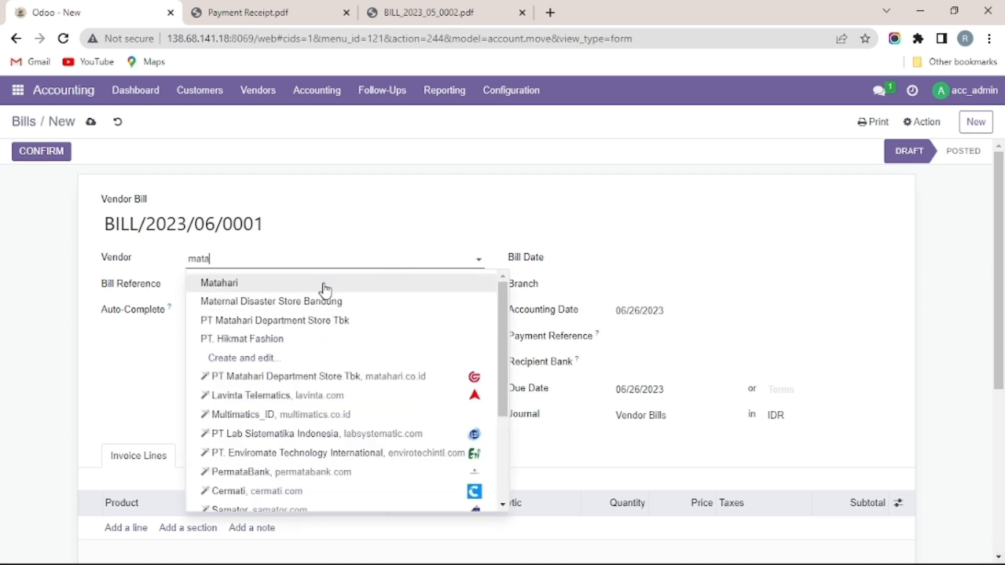
type("ri")
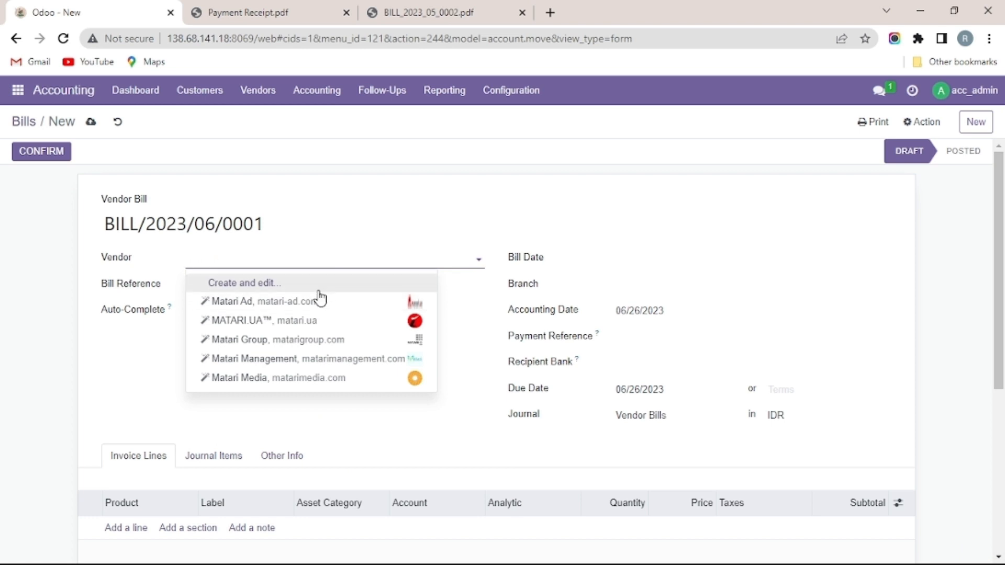
type("ad")
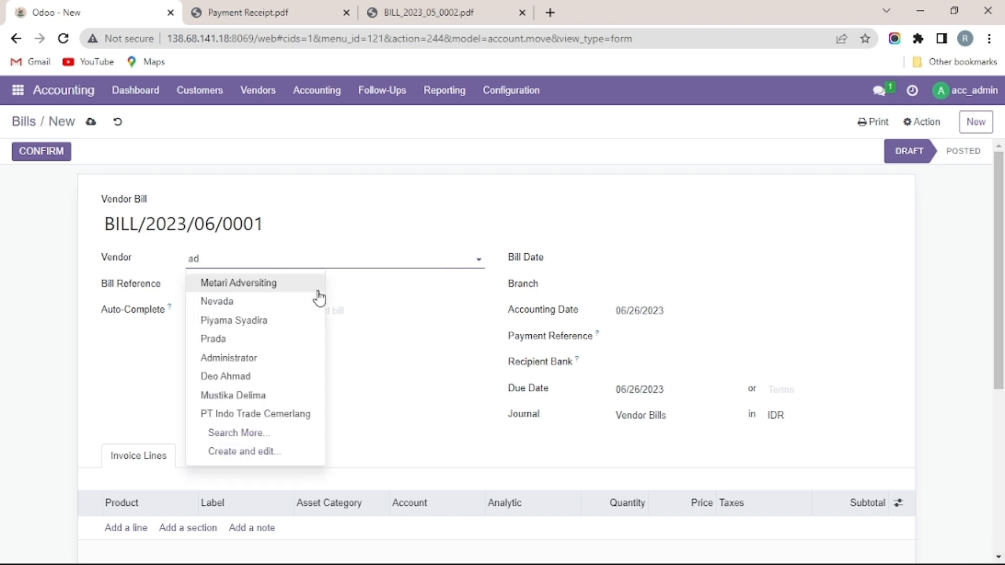
left_click(318, 290)
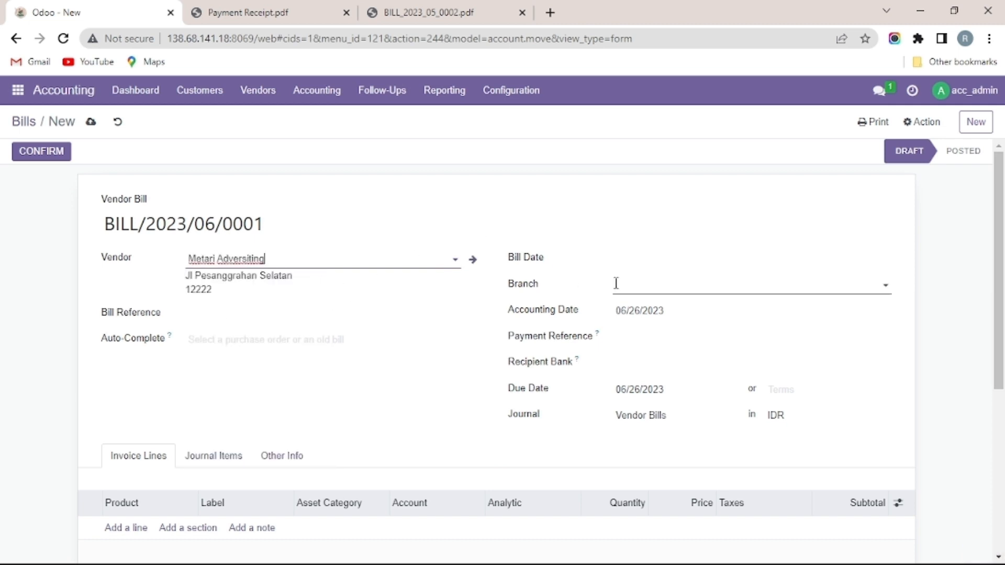
Set the bill date, accounting date and due date to 06/01/2023 and the branch to Colorbox-2
left_click(630, 260)
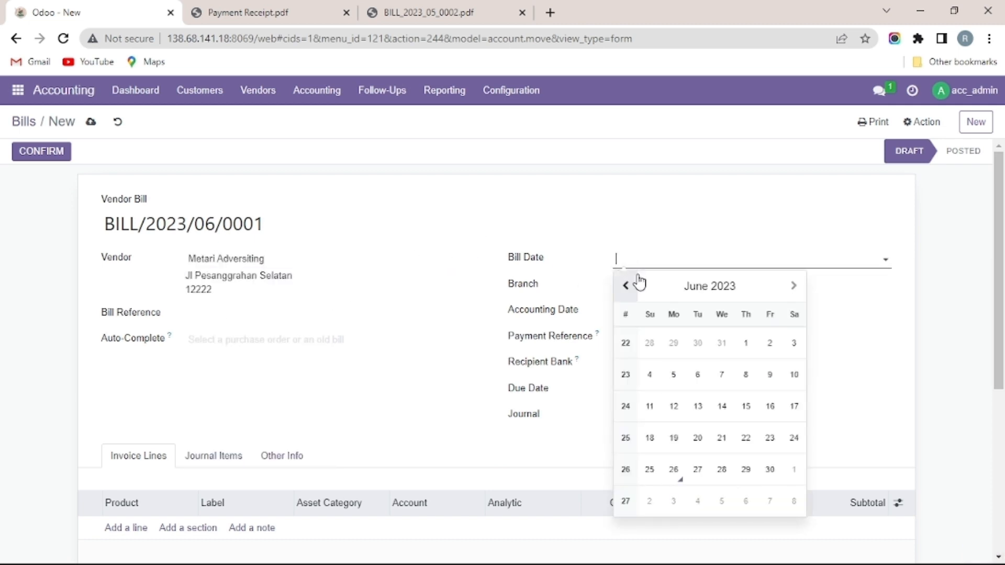
left_click(746, 343)
left_click(667, 292)
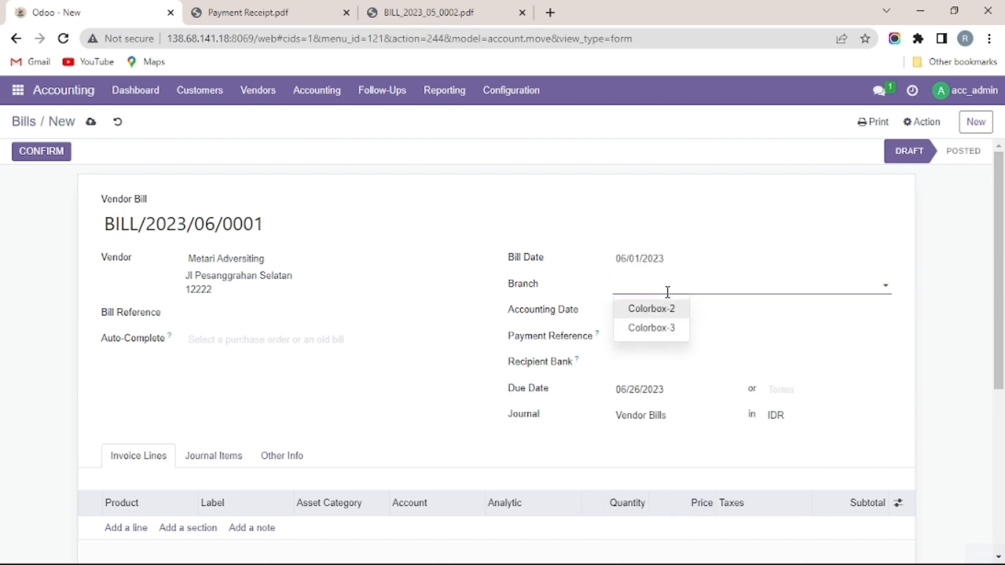
left_click(672, 310)
left_click(668, 314)
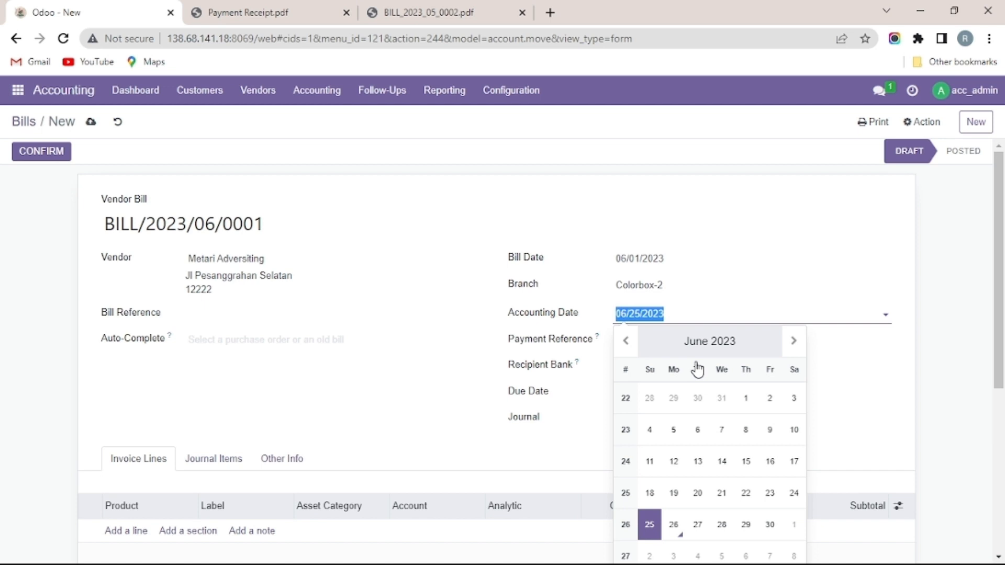
left_click(747, 401)
left_click(658, 396)
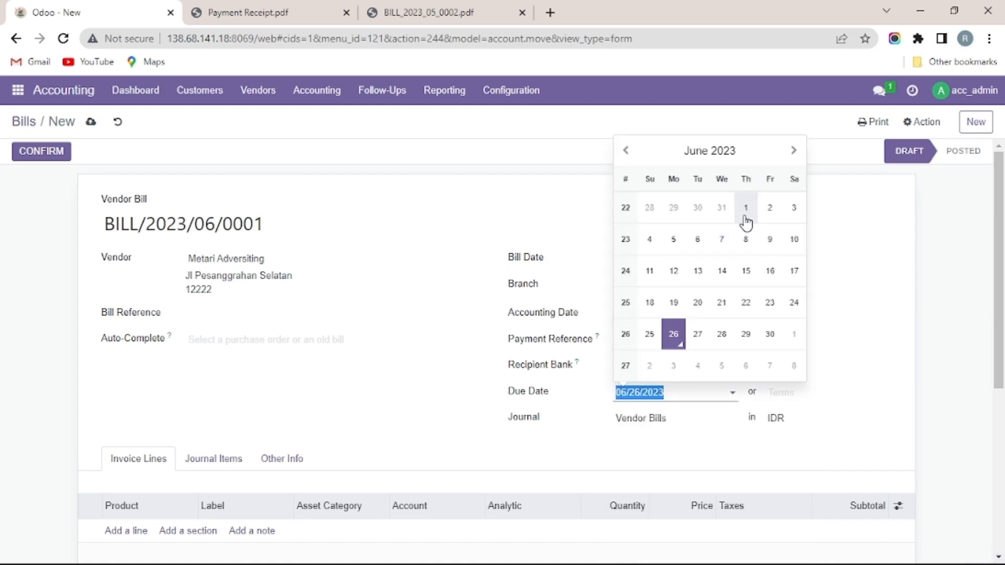
left_click(744, 207)
Add an invoice line for the product Iklan Promosi
scroll(180, 375, "down", 4)
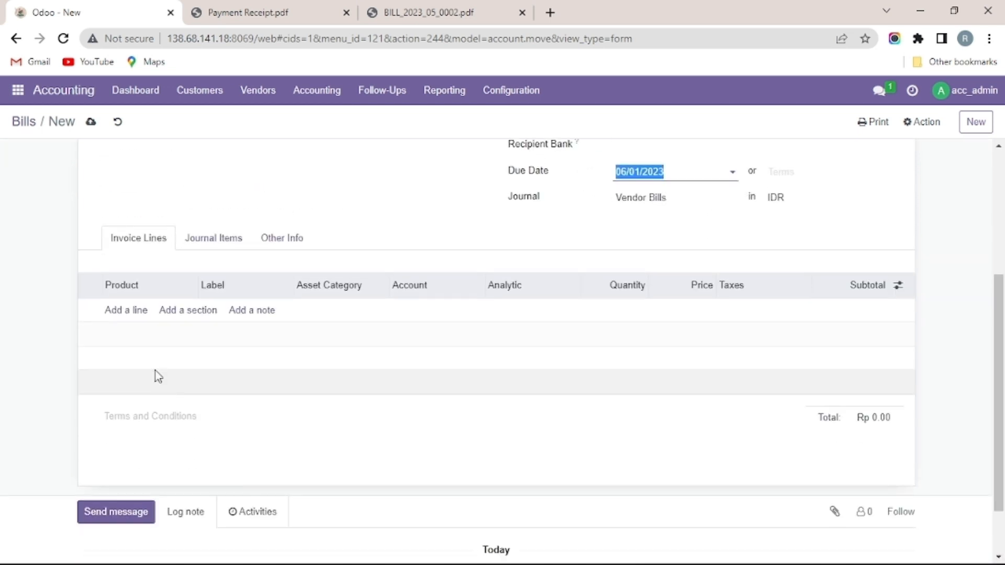
left_click(134, 312)
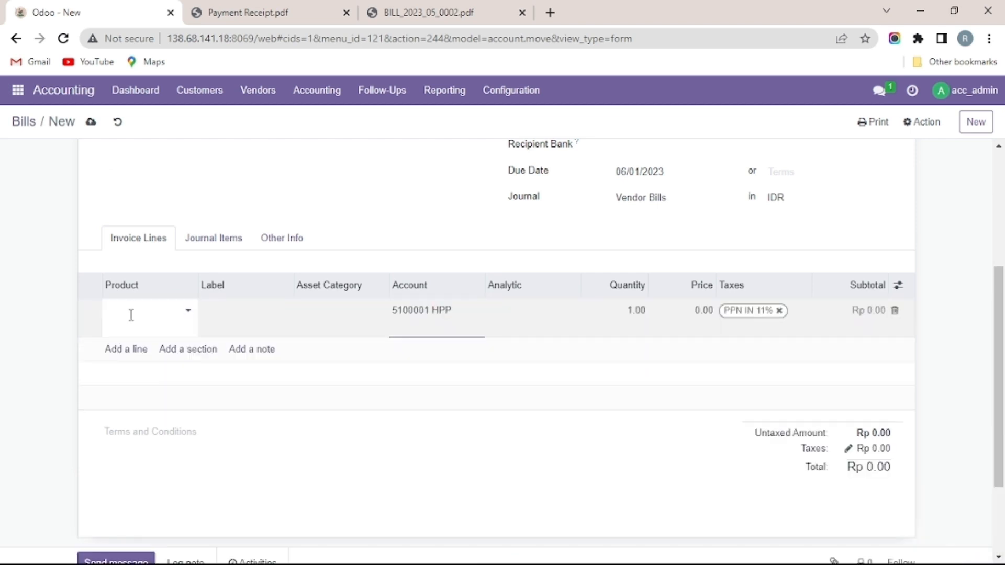
left_click(130, 313)
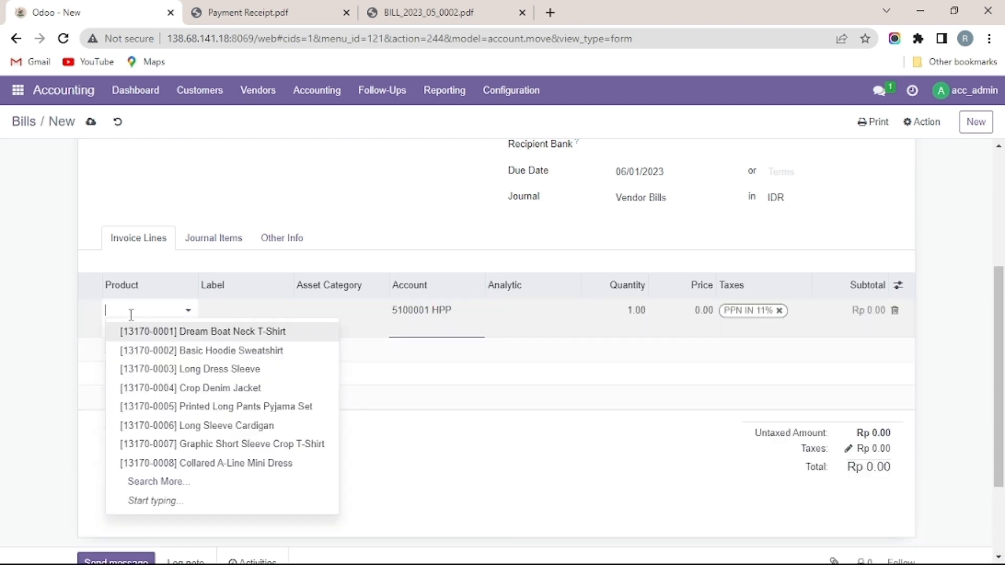
type("ikl")
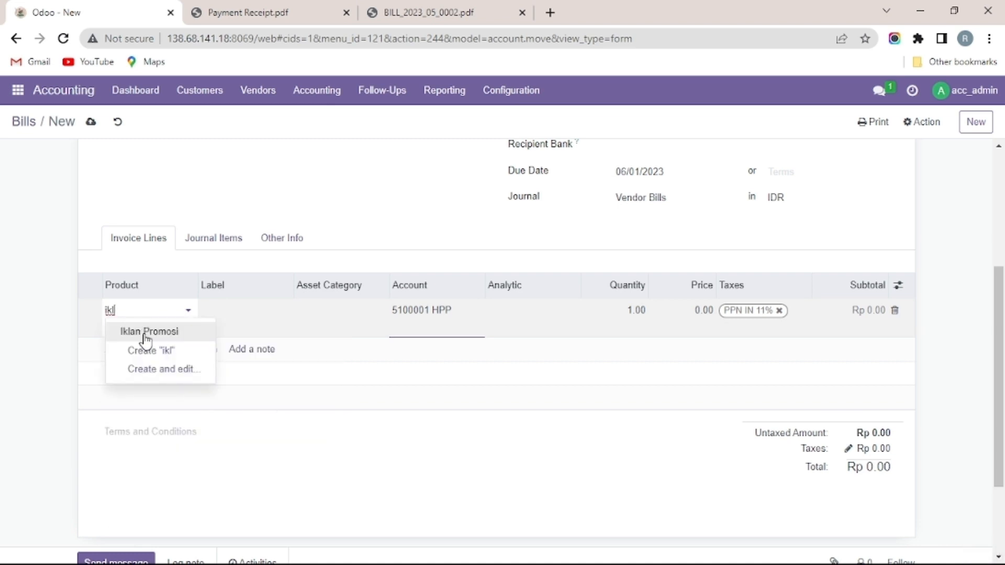
left_click(141, 333)
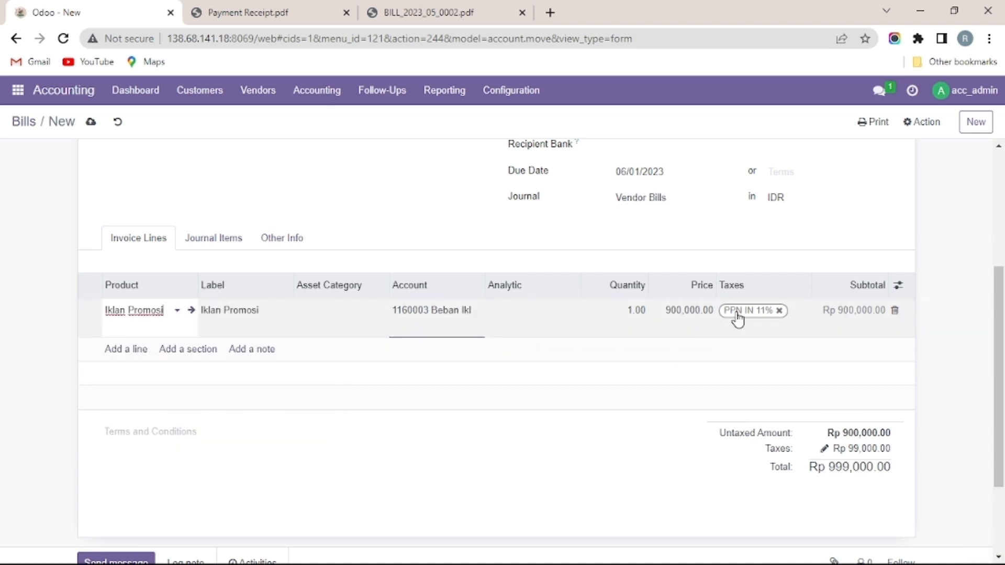
Remove the PPN IN 11% tax from the Iklan Promosi line and set its price to 300,000
left_click(779, 313)
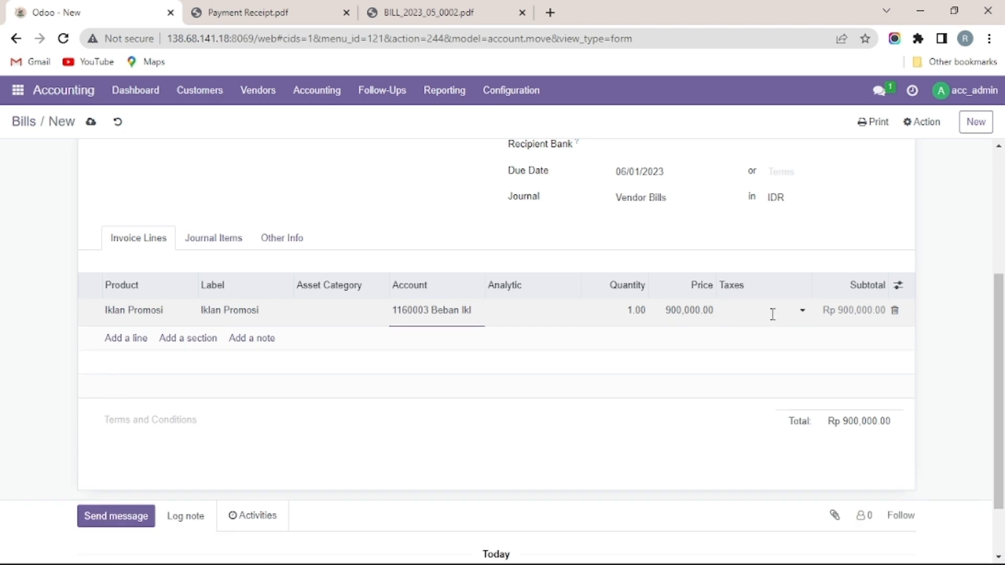
left_click(691, 310)
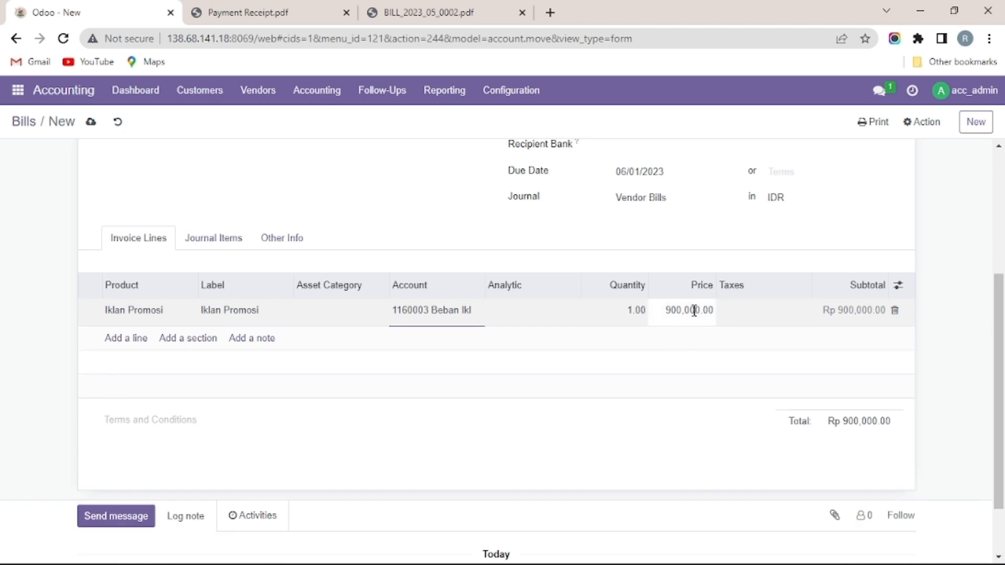
double_click(691, 310)
type("3")
left_click(718, 426)
Save and confirm the Metari Adversiting bill, and check its journal items
scroll(657, 393, "up", 4)
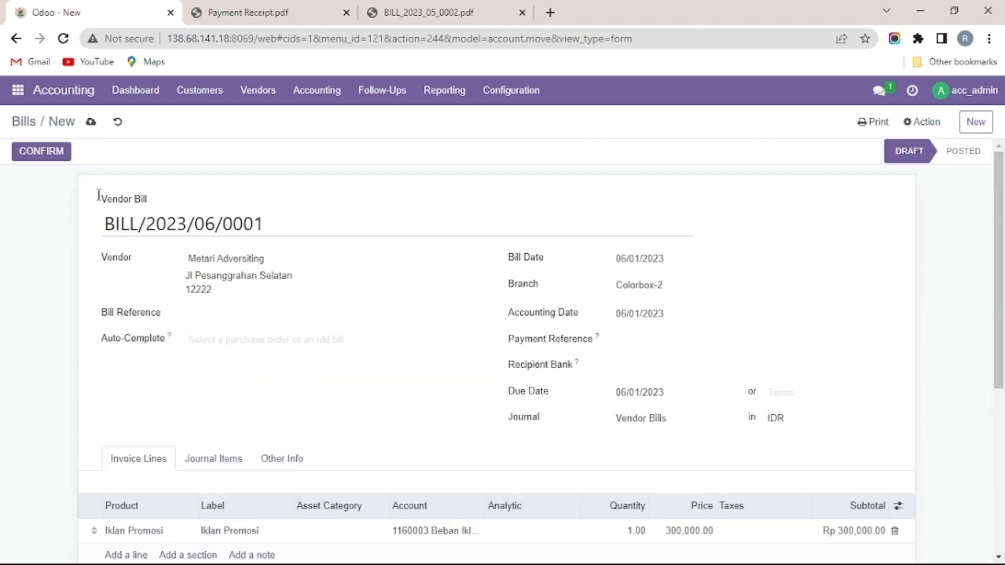
left_click(90, 123)
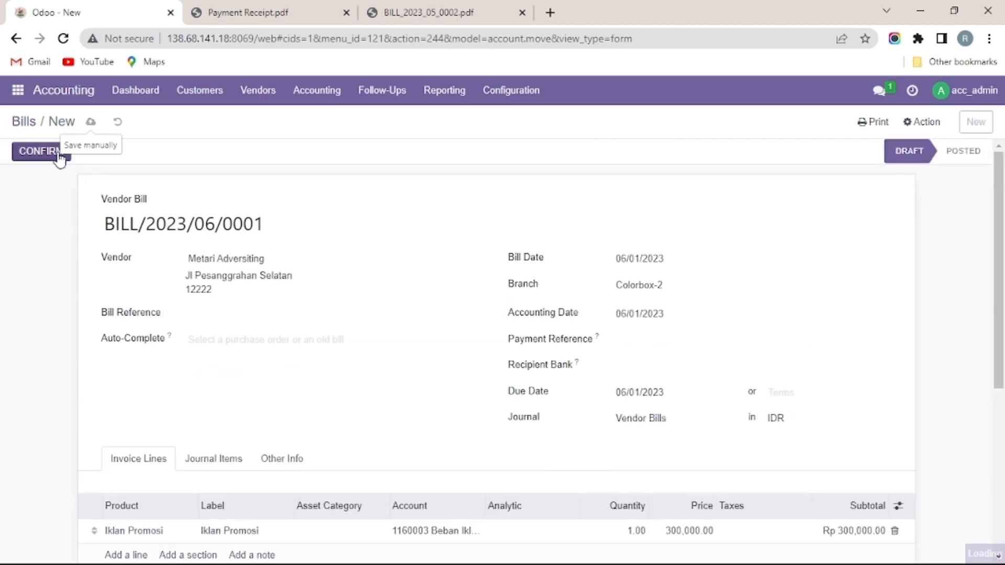
left_click(59, 153)
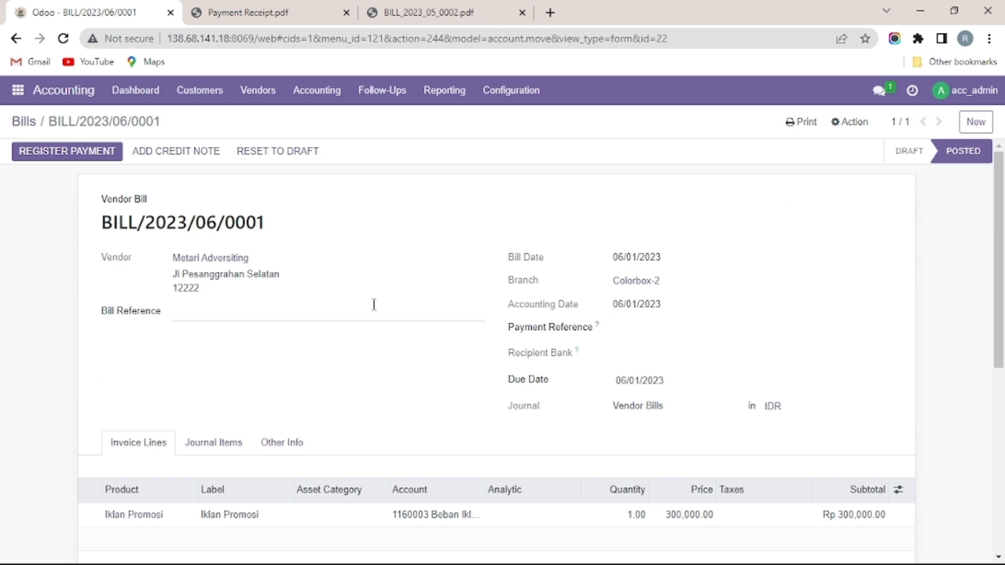
left_click(218, 449)
scroll(219, 453, "down", 3)
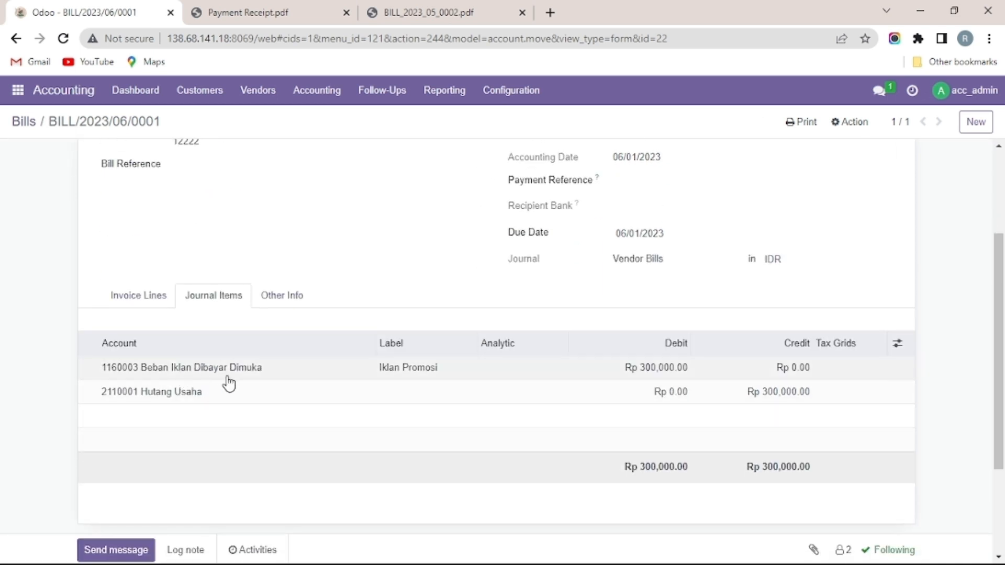
Register the bill's payment through the Bank journal with the payment date 06/01/2023
scroll(209, 376, "up", 3)
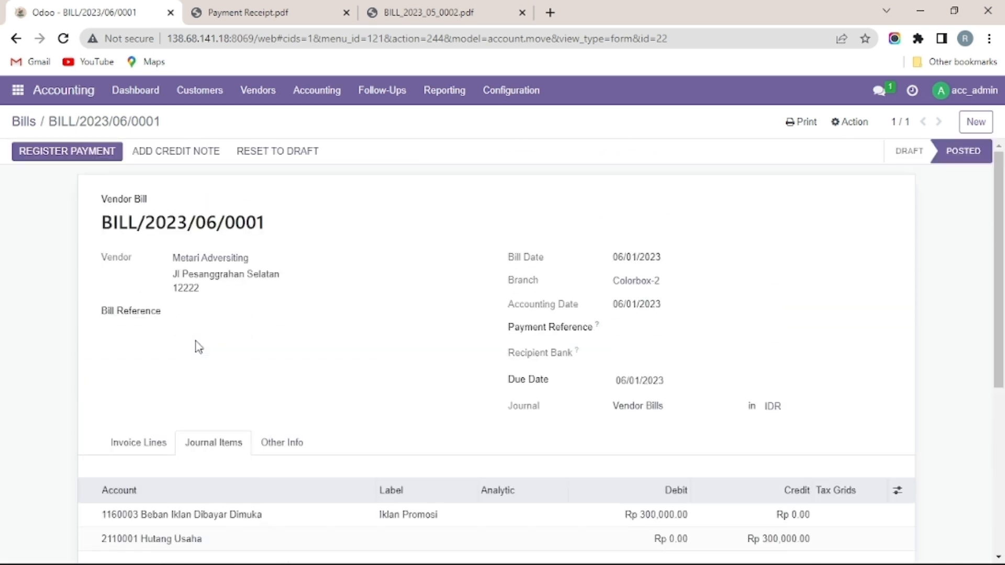
left_click(66, 152)
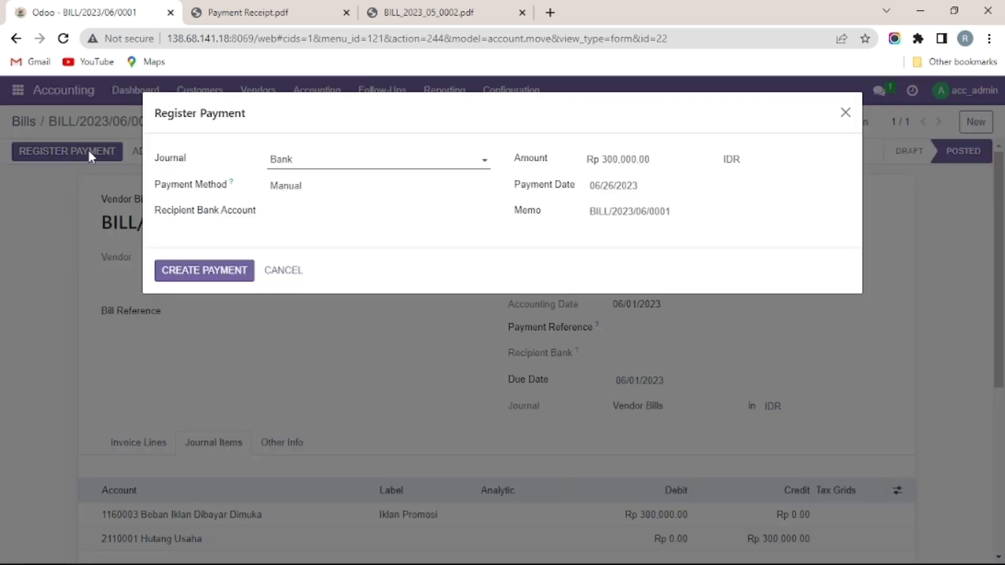
left_click(636, 190)
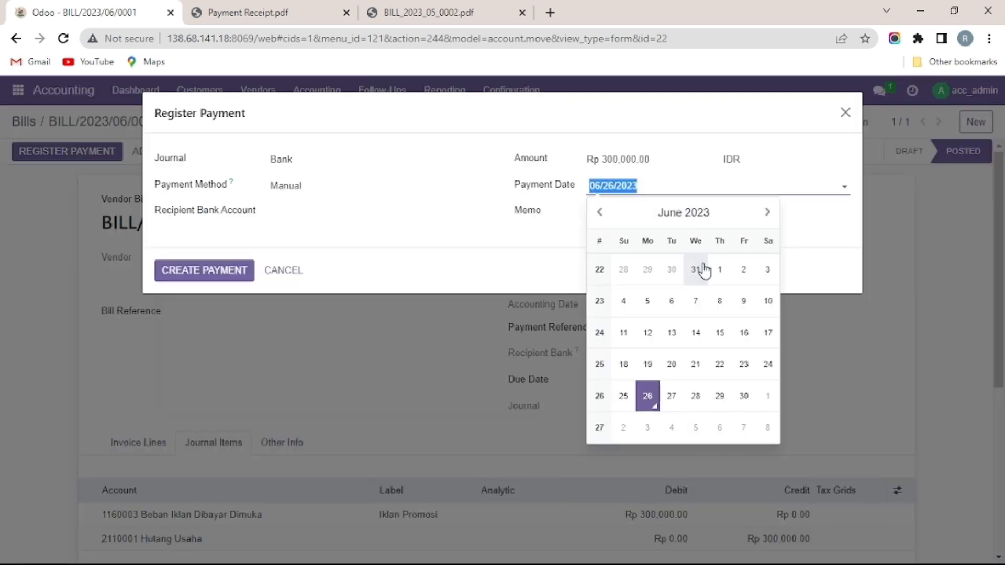
left_click(720, 271)
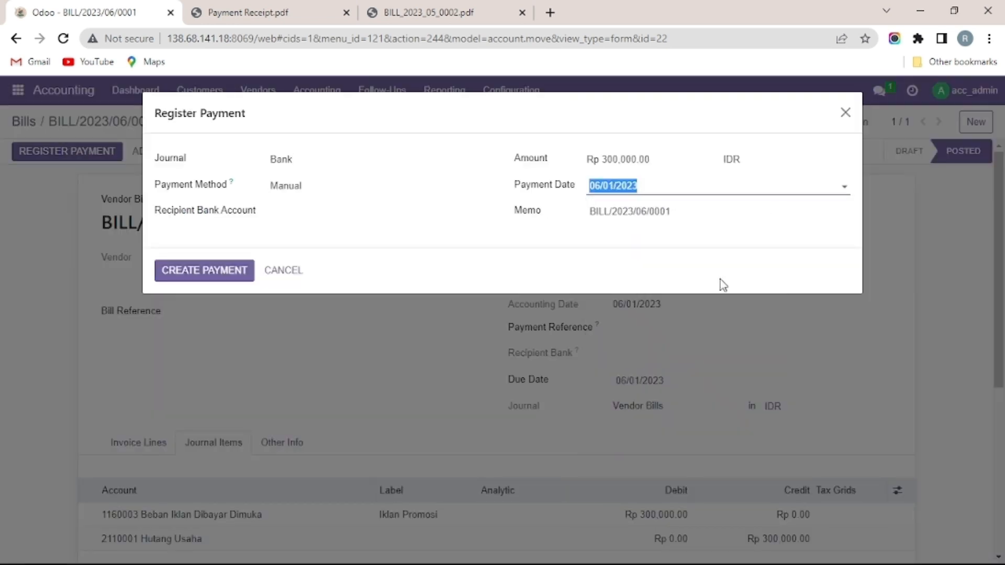
left_click(226, 282)
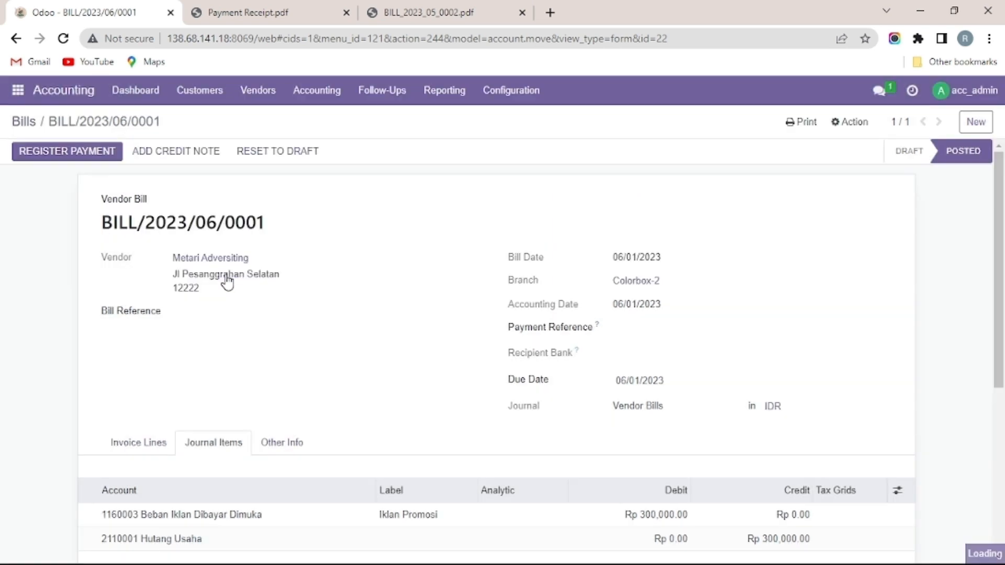
Review the paid bill's journal items and its payment status
scroll(721, 332, "down", 6)
scroll(654, 294, "up", 3)
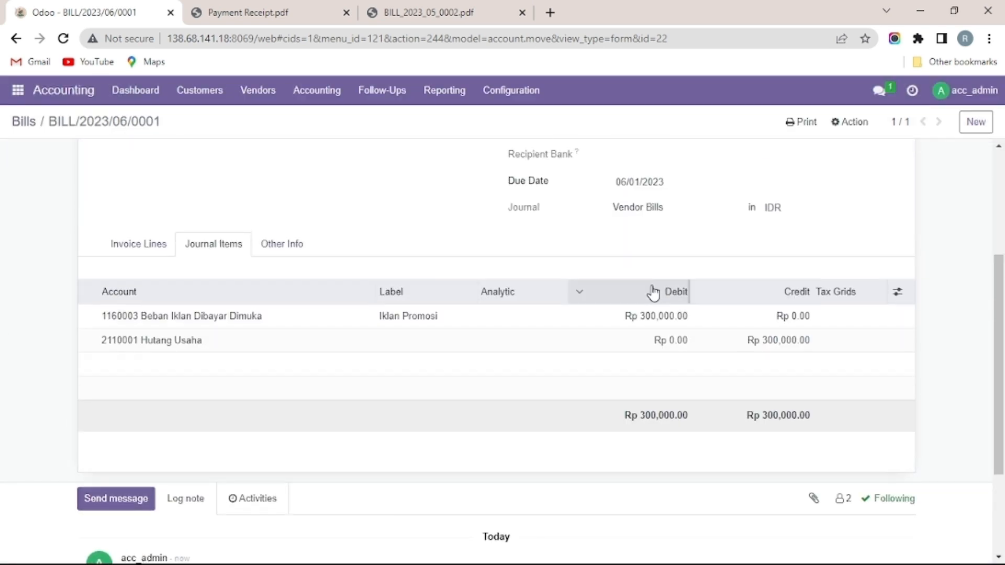
left_click(163, 249)
left_click(195, 253)
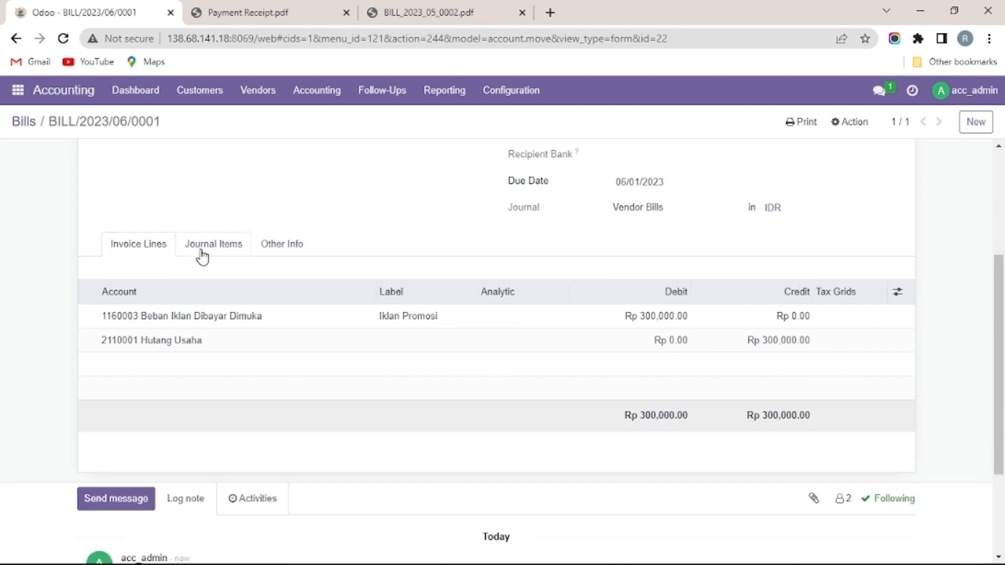
scroll(272, 307, "up", 4)
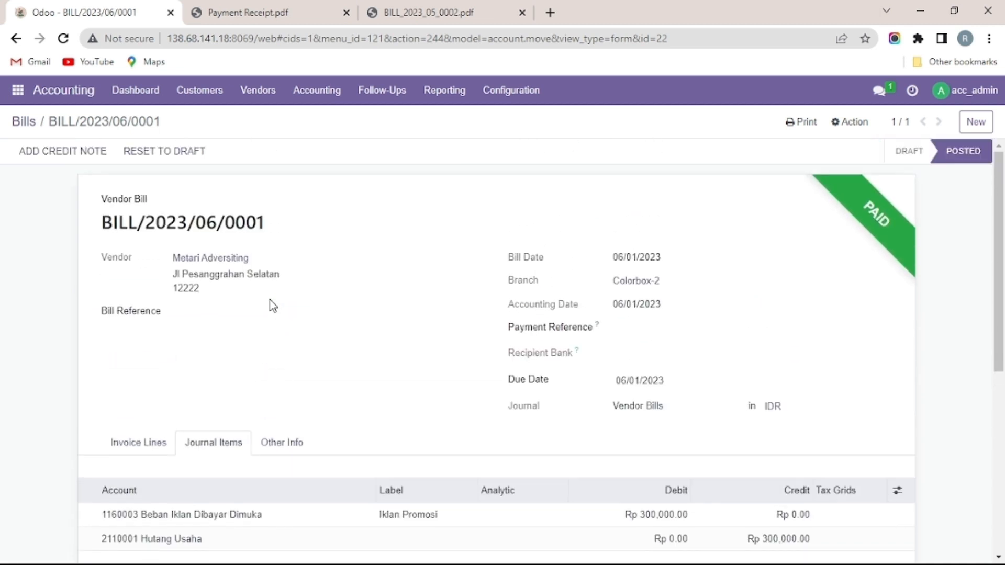
Look through the journal entries and open the Metari Adversiting bank payment entry dated 06/01/2023
left_click(302, 103)
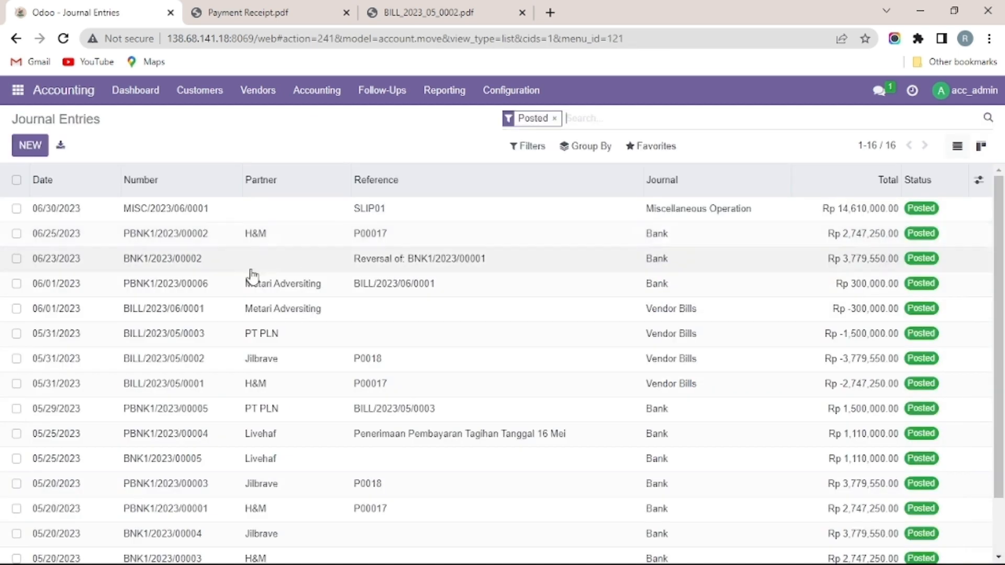
scroll(207, 316, "down", 2)
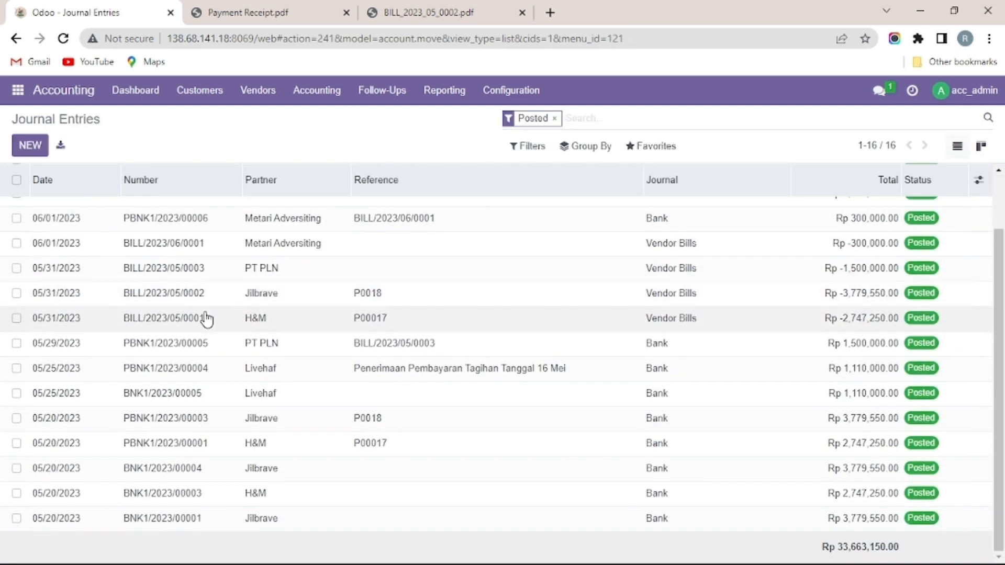
scroll(206, 318, "up", 2)
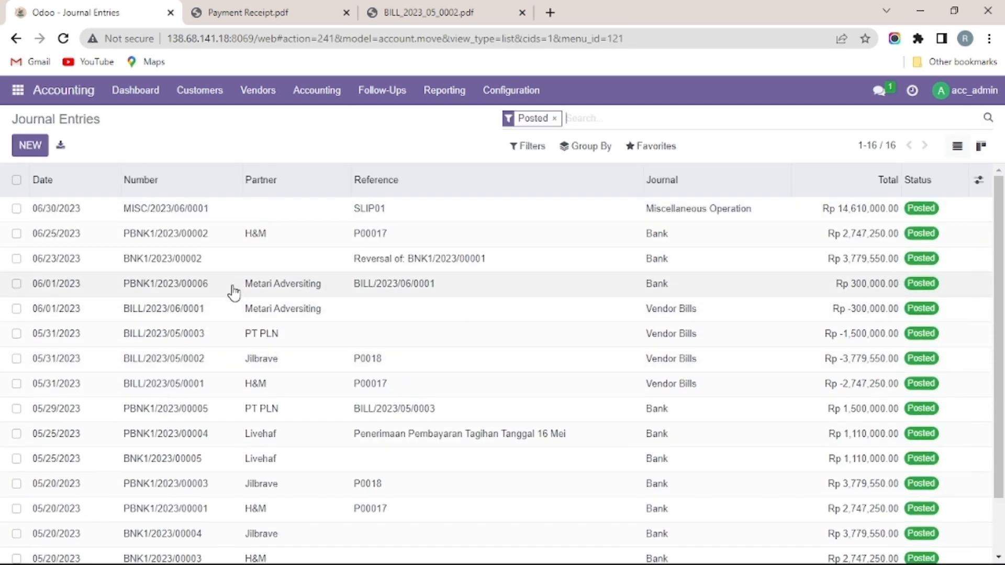
left_click(232, 292)
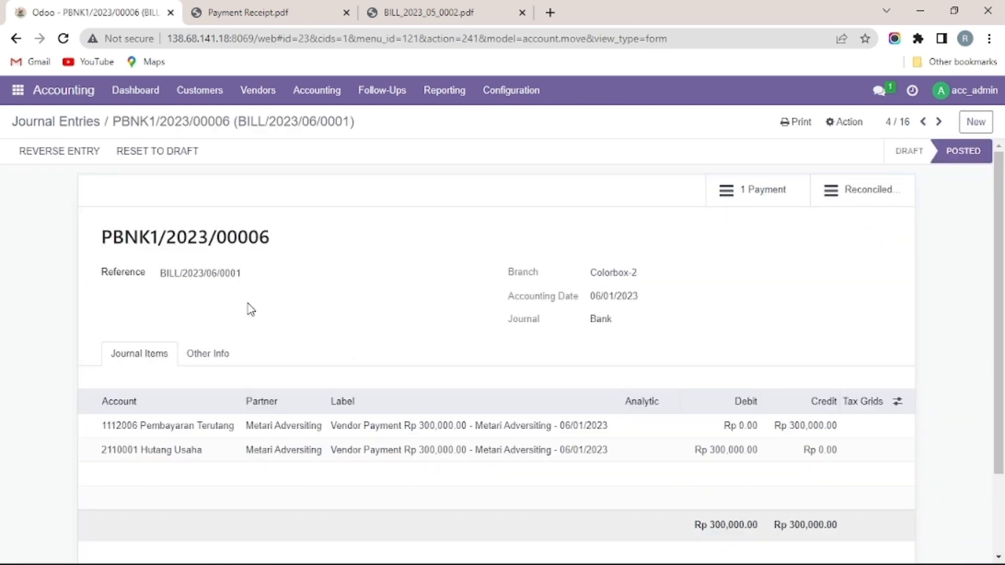
Review the journal items of the Metari Adversiting bank payment entry and return to the journal entries list
scroll(314, 385, "down", 2)
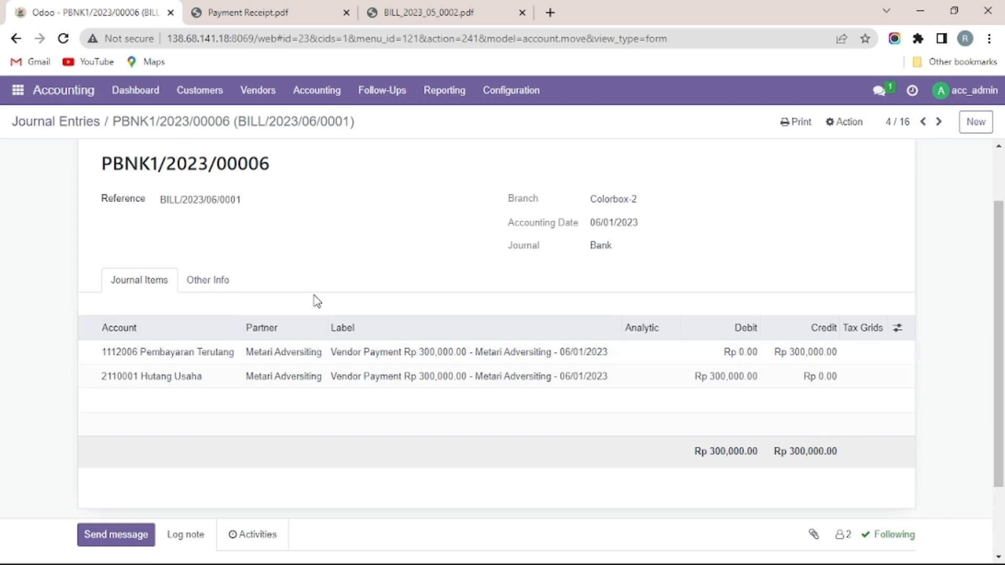
scroll(317, 301, "up", 2)
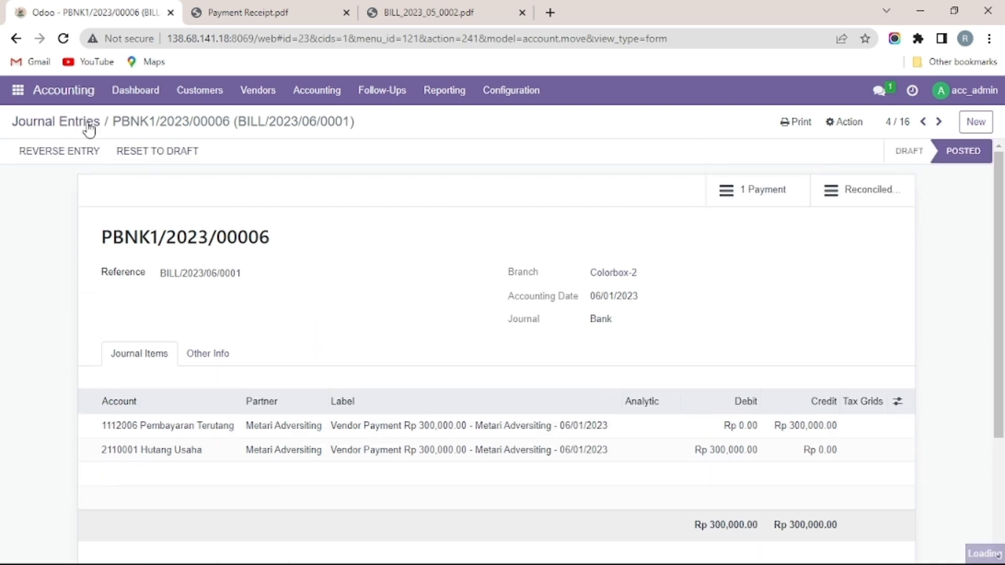
left_click(73, 123)
Create a new vendor bill with Matahari as the vendor
left_click(255, 96)
left_click(265, 121)
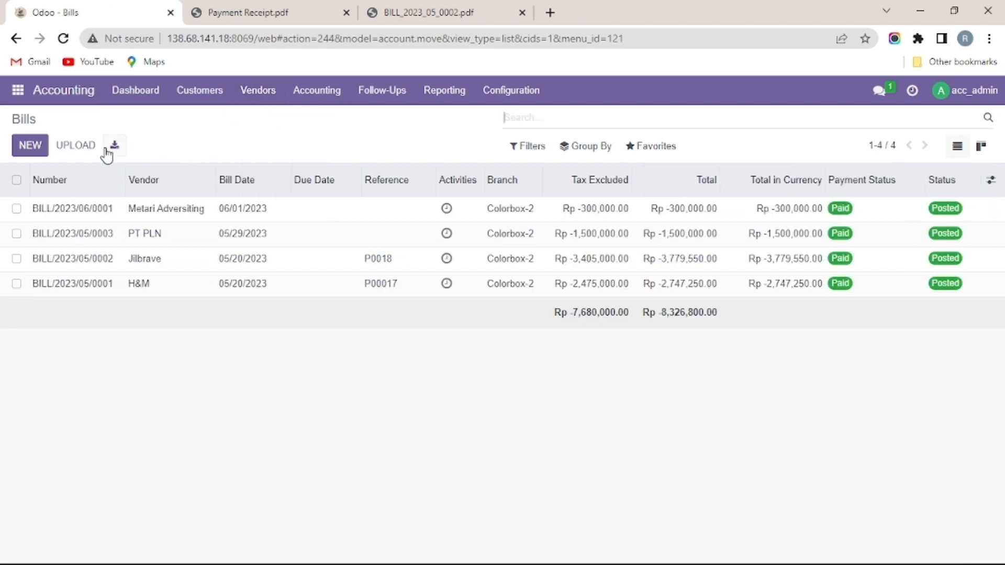
left_click(32, 147)
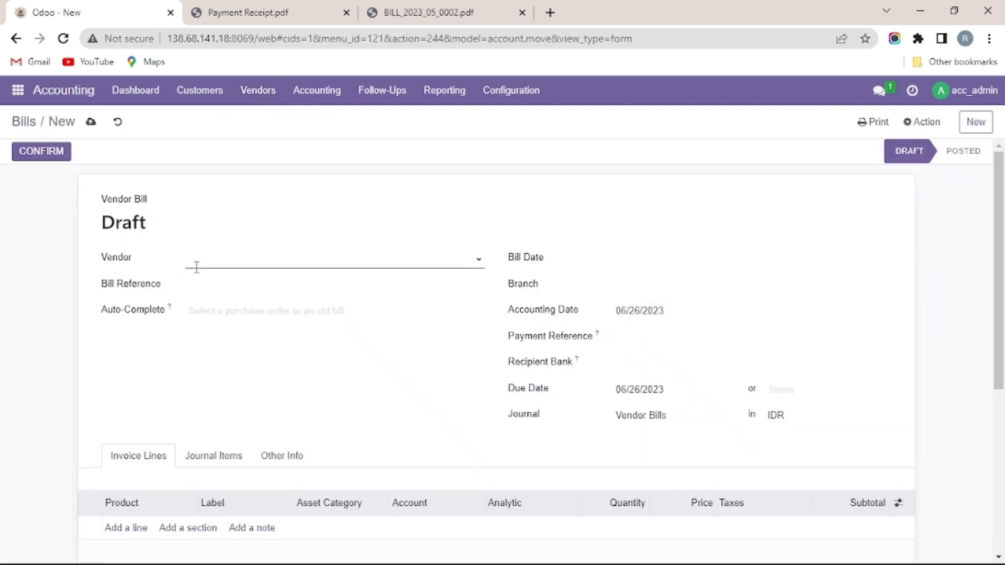
left_click(196, 265)
type("m")
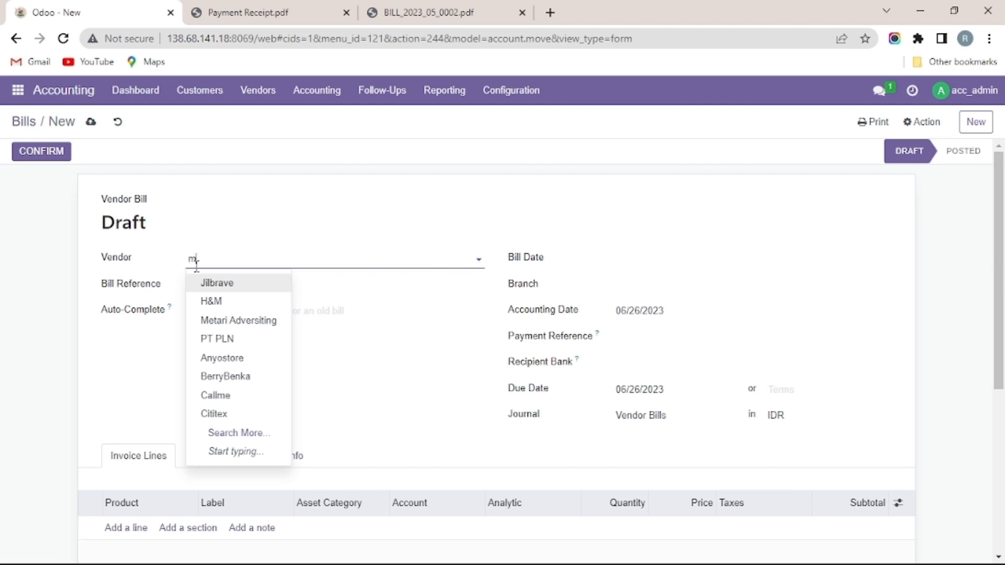
type("ata")
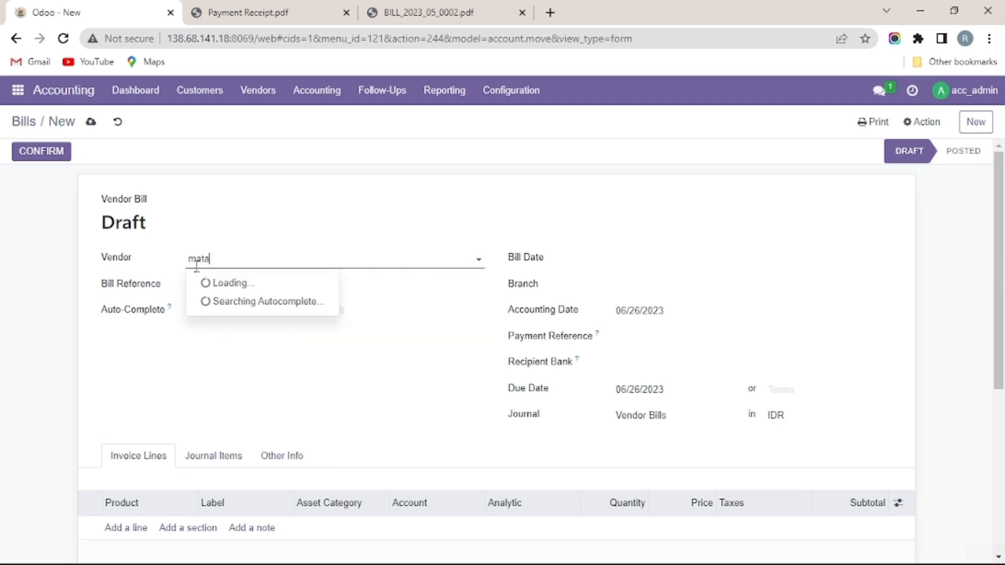
key("Escape")
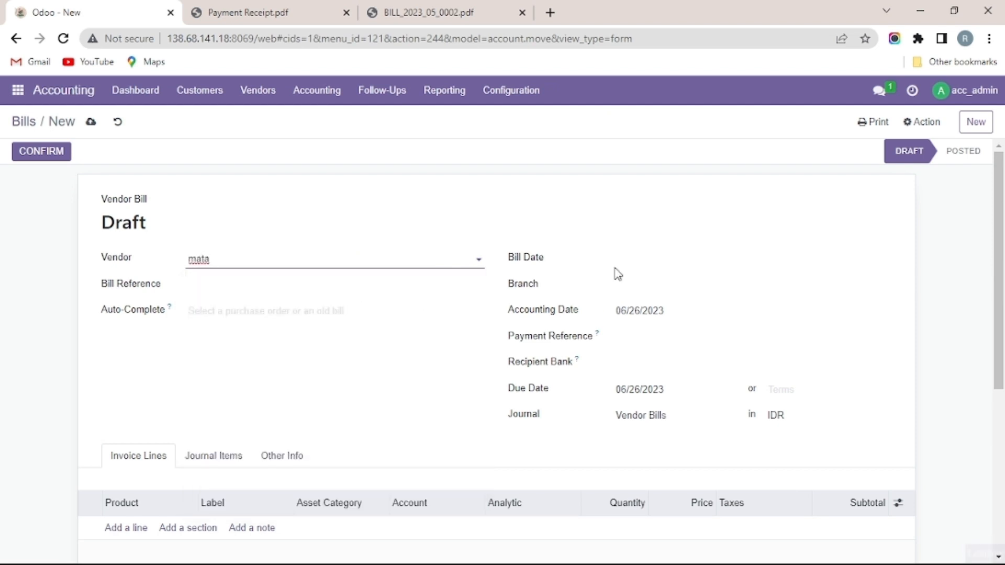
Set the bill date, accounting date and due date to 06/12/2023 and the branch to Colorbox-2
left_click(638, 266)
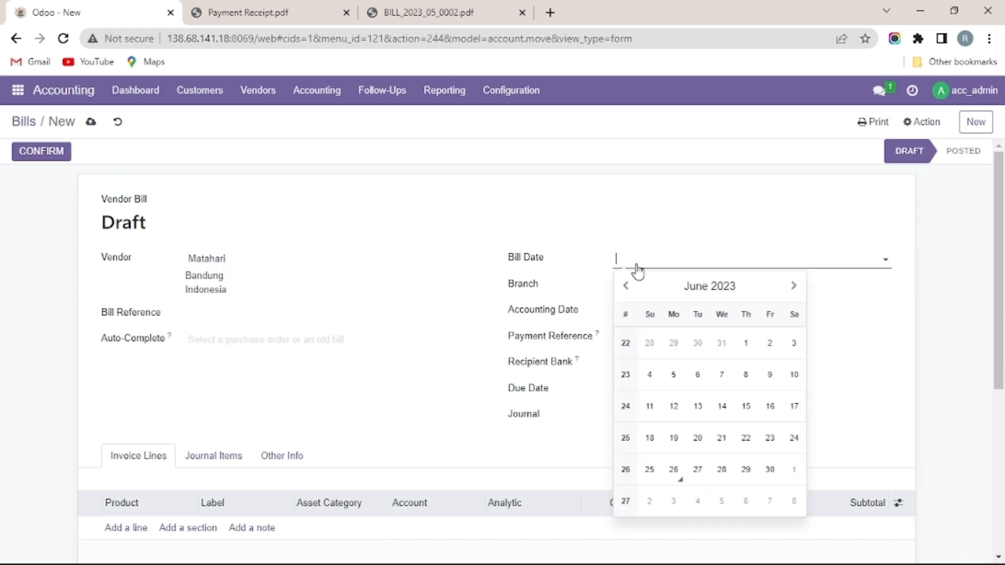
left_click(675, 406)
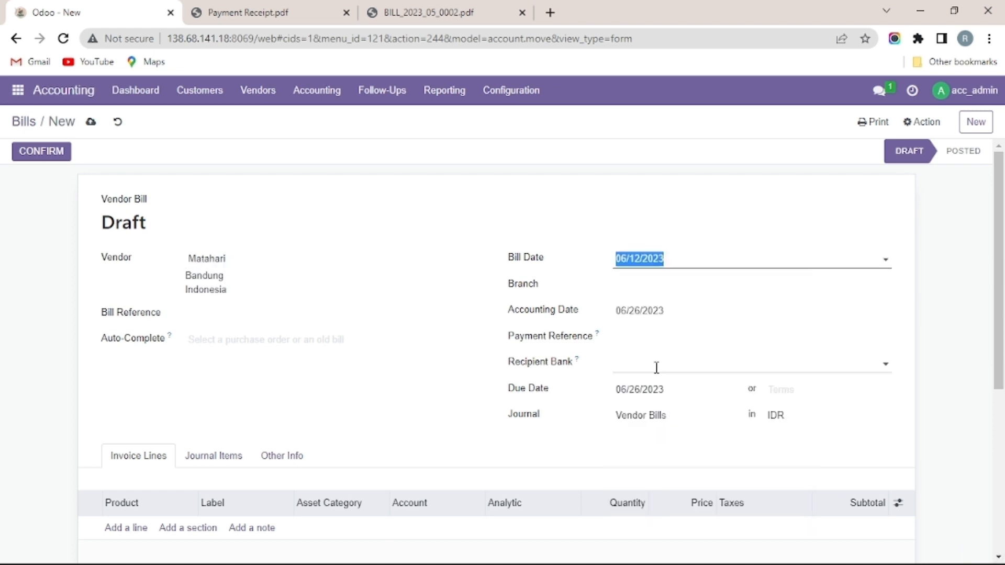
left_click(655, 285)
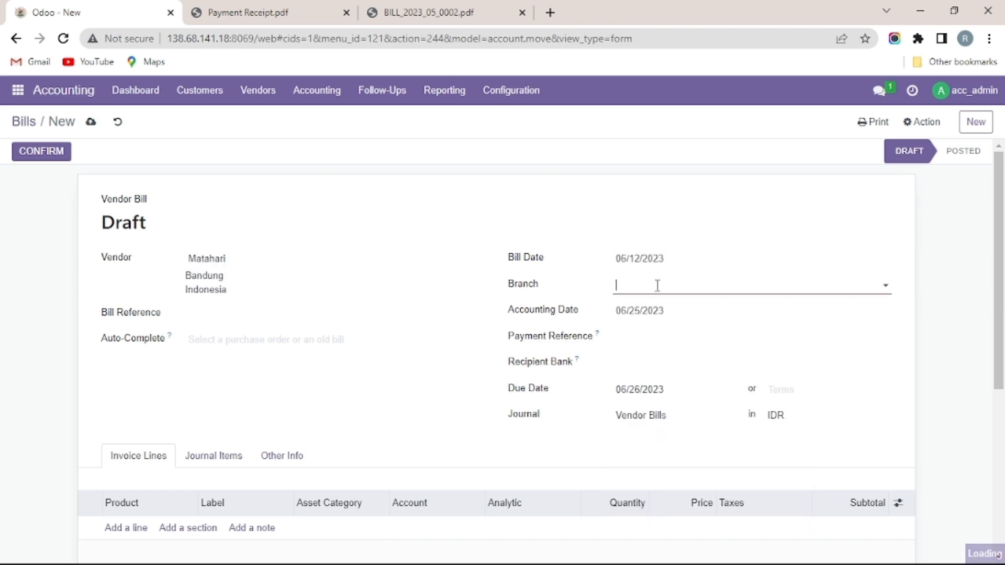
left_click(653, 316)
left_click(676, 460)
left_click(635, 398)
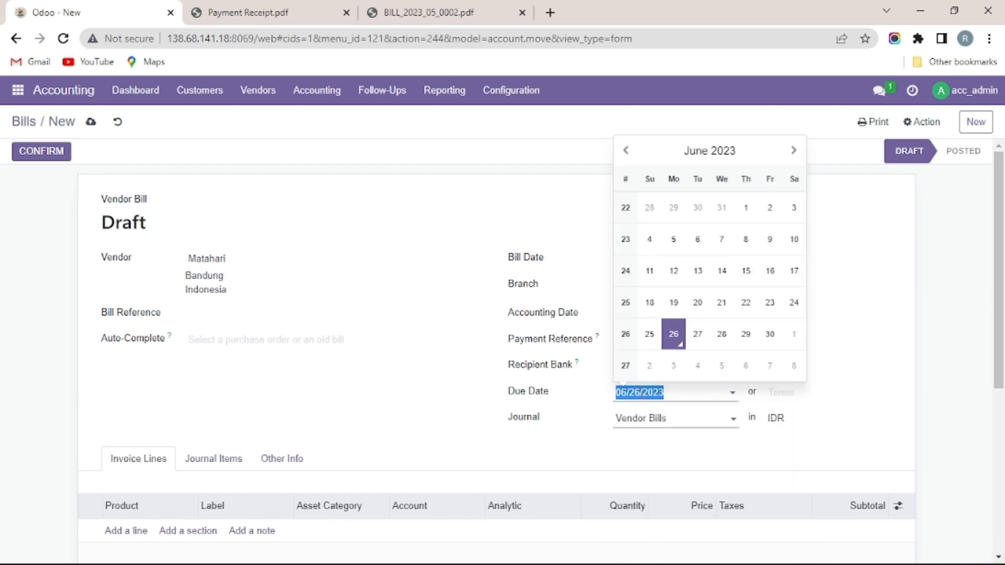
left_click(674, 270)
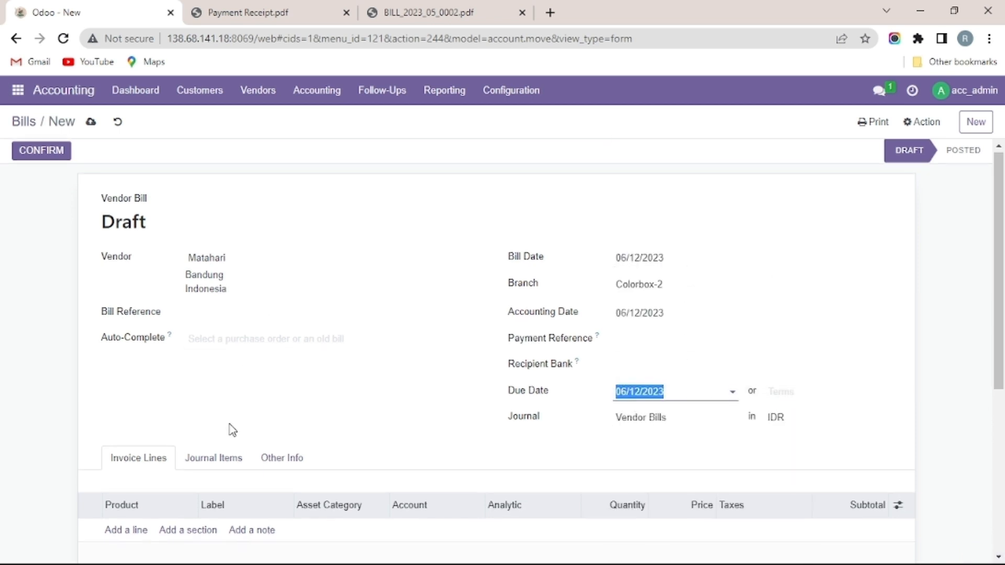
Add an invoice line for the Sewa Tempat product and remove its PPN IN 11% tax
scroll(230, 429, "down", 3)
left_click(127, 385)
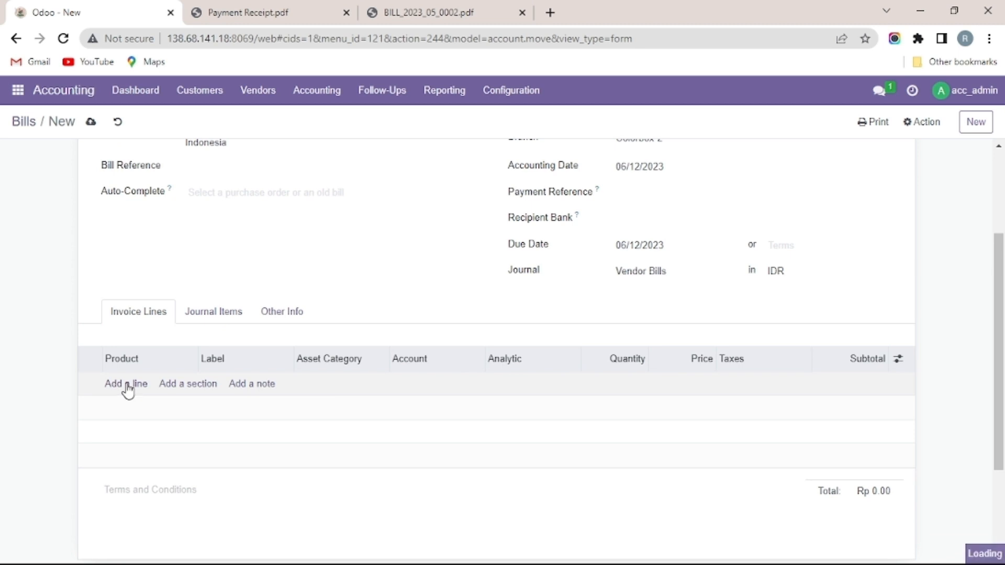
type("sew")
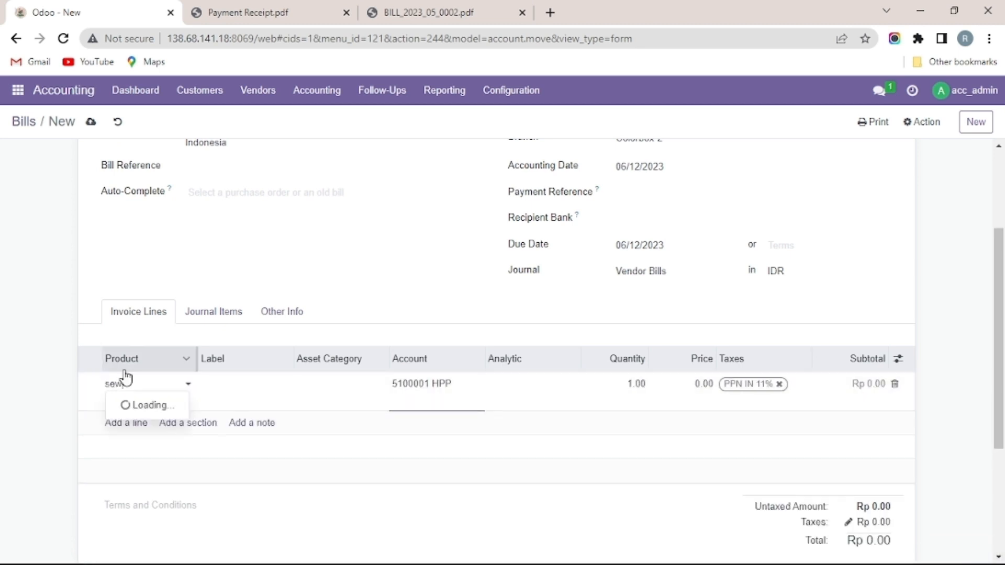
left_click(161, 410)
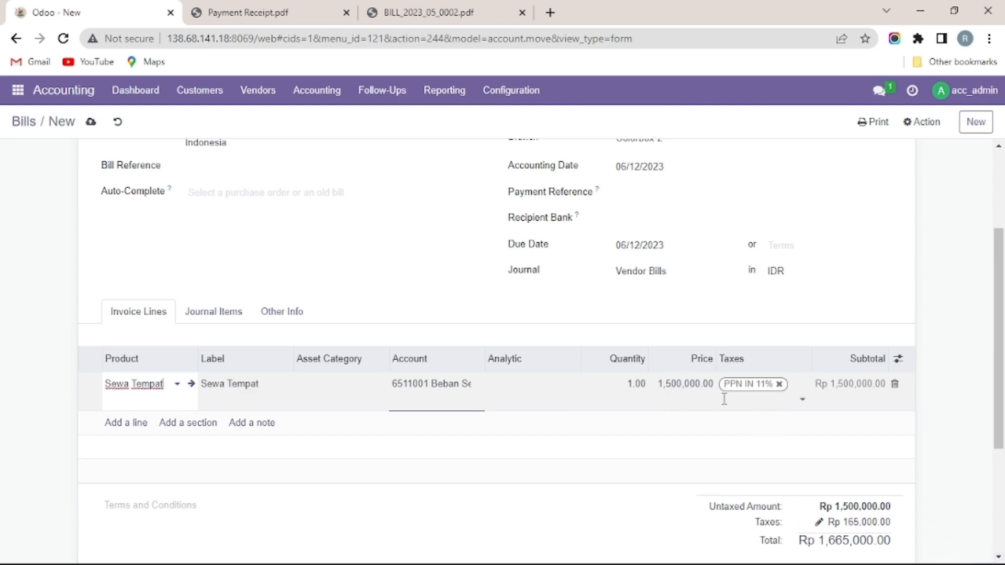
left_click(779, 385)
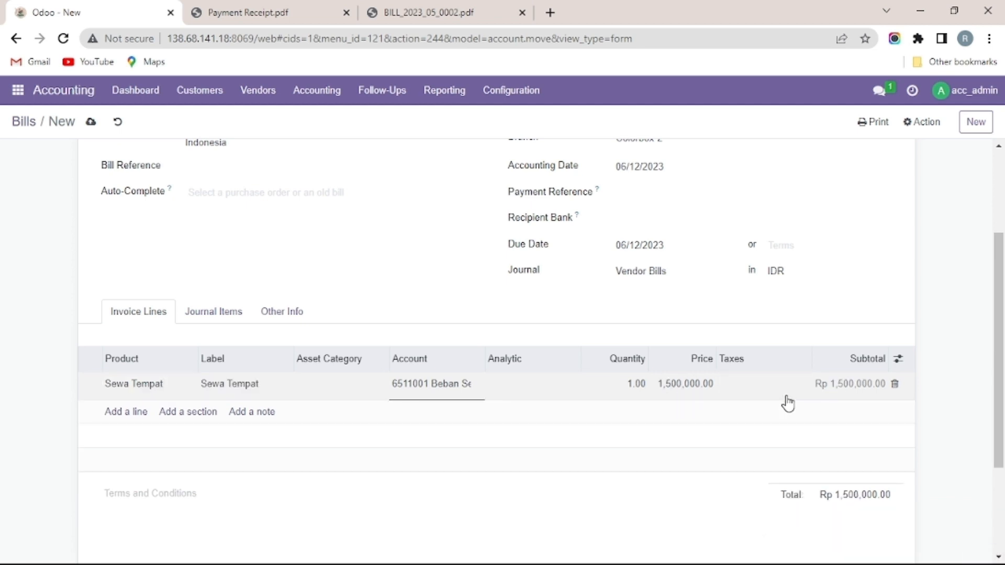
Save the Matahari bill, check its journal items and confirm it
scroll(522, 474, "up", 3)
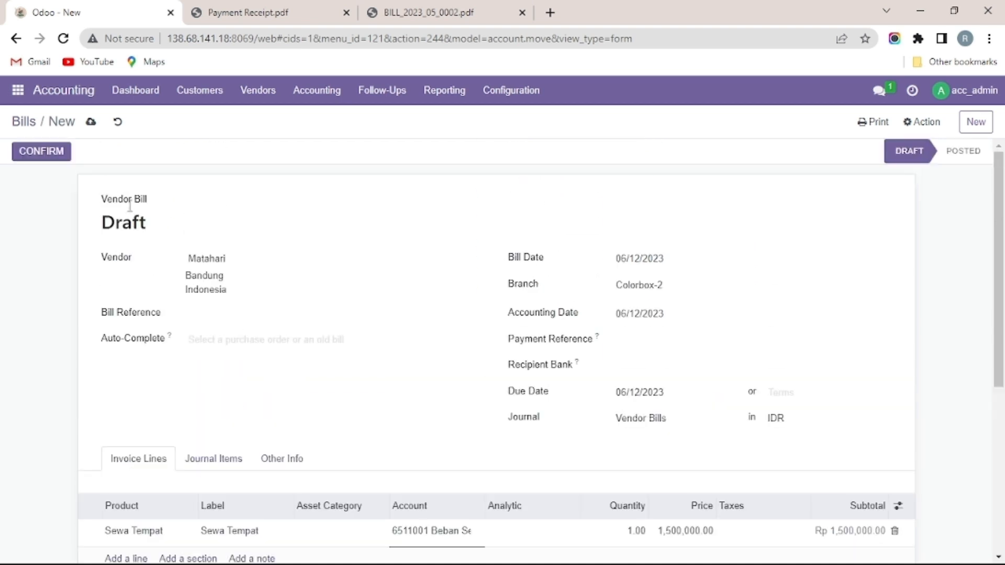
left_click(92, 130)
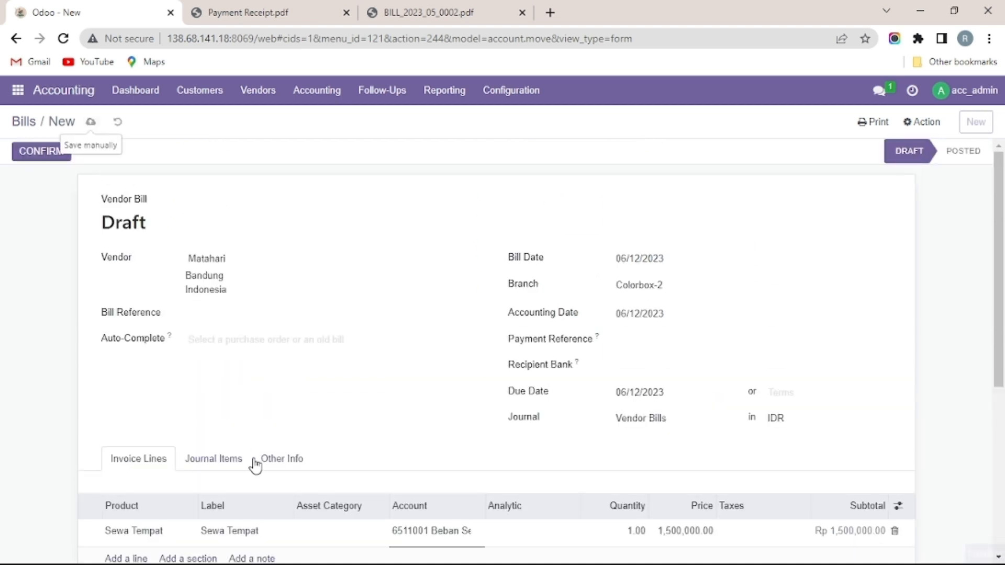
left_click(214, 459)
scroll(215, 462, "down", 5)
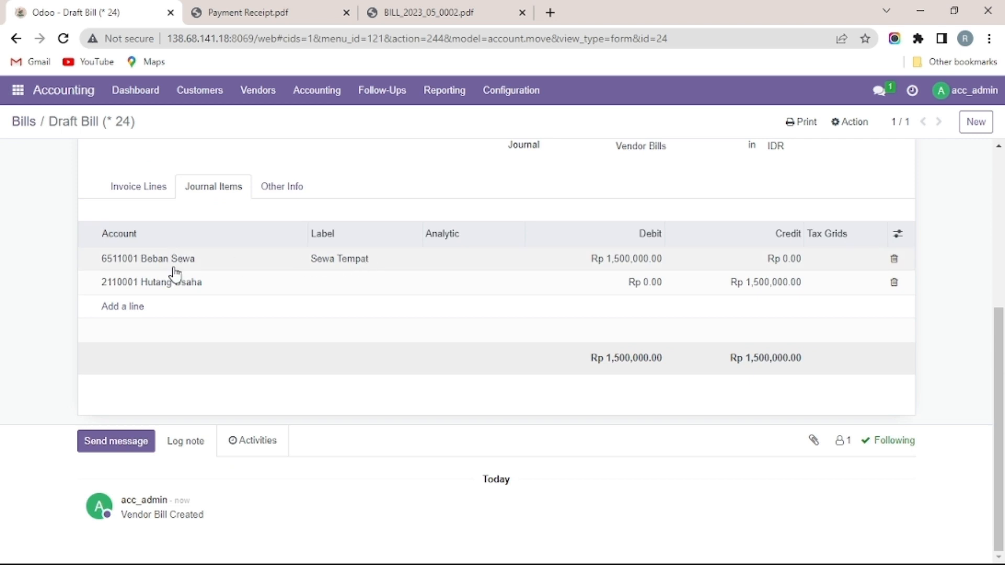
scroll(237, 261, "up", 3)
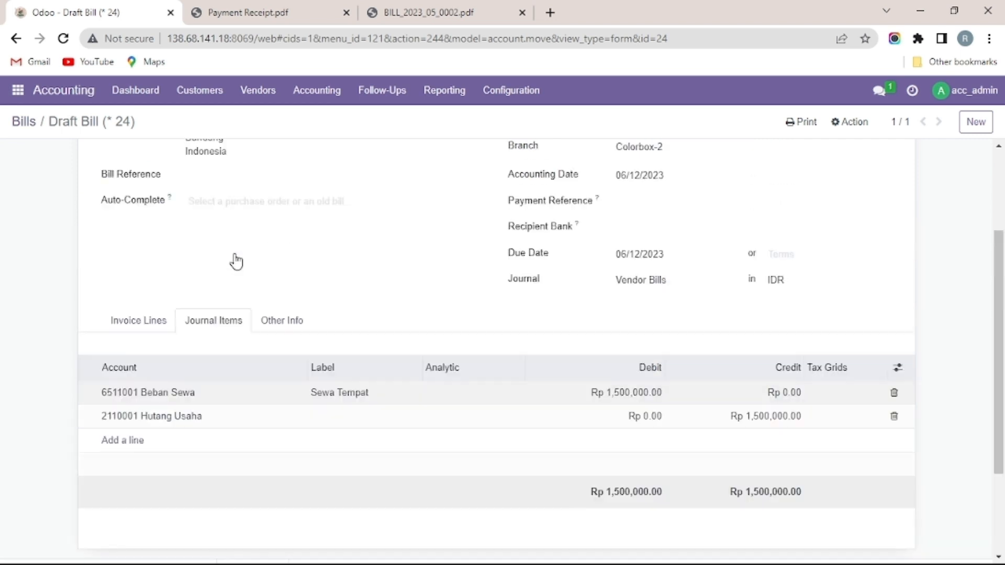
scroll(237, 261, "up", 3)
left_click(55, 151)
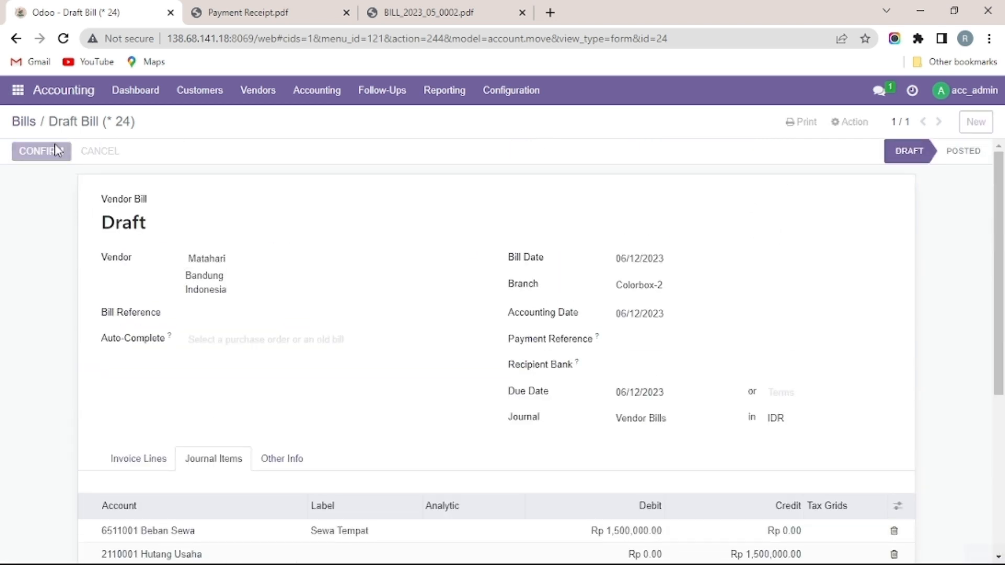
Register the Matahari bill's payment through the Bank journal with the payment date 06/12/2023
left_click(55, 150)
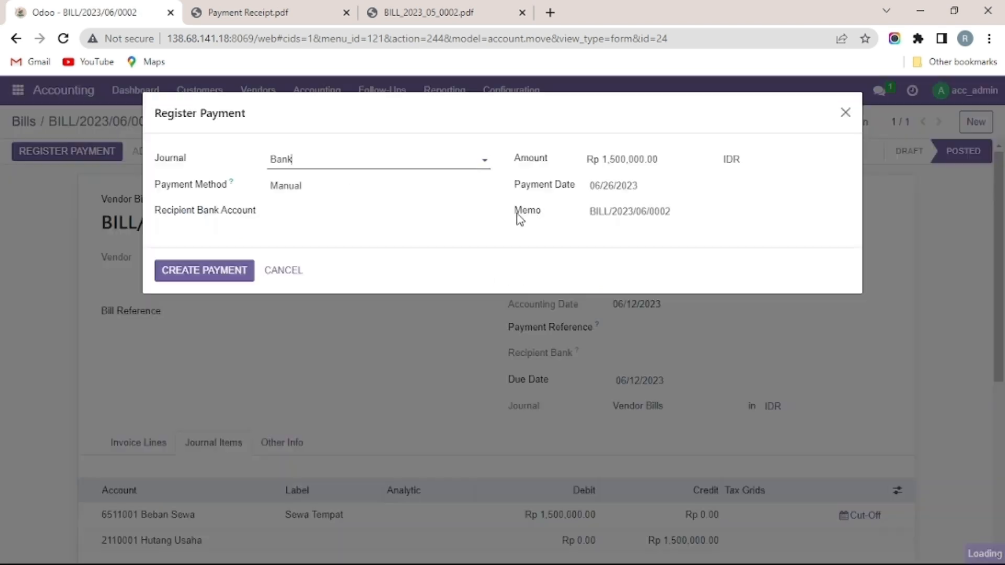
left_click(640, 214)
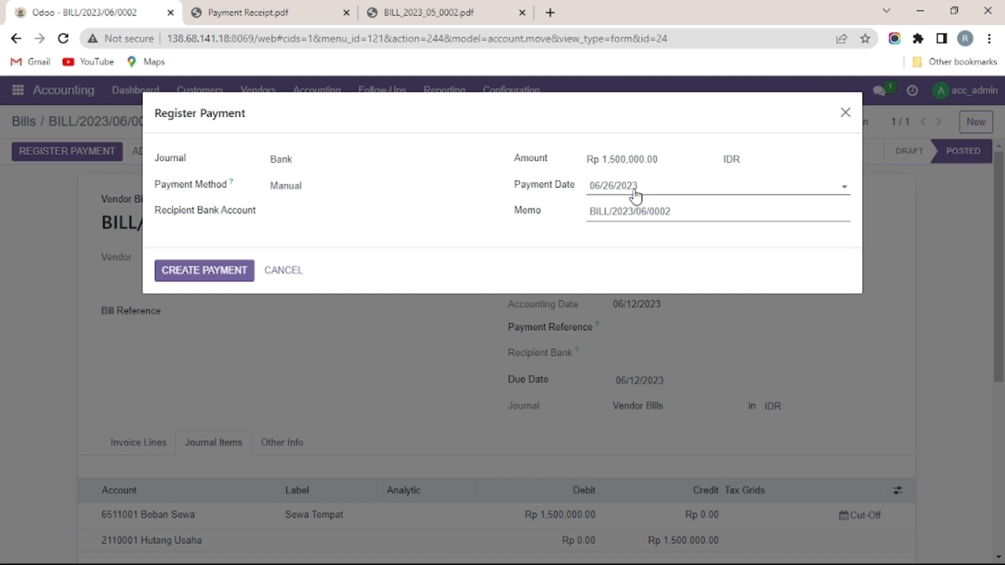
left_click(635, 196)
left_click(646, 329)
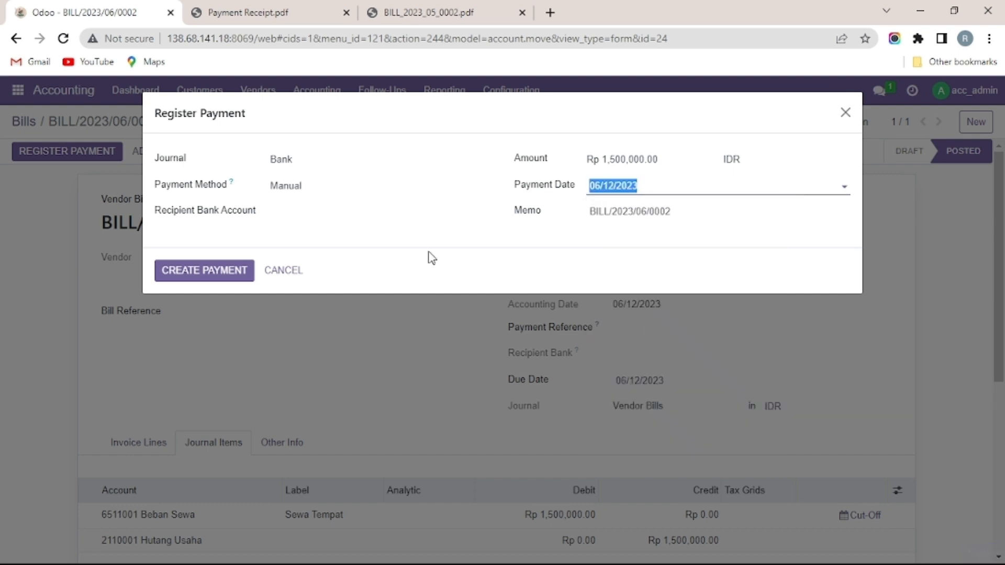
left_click(208, 273)
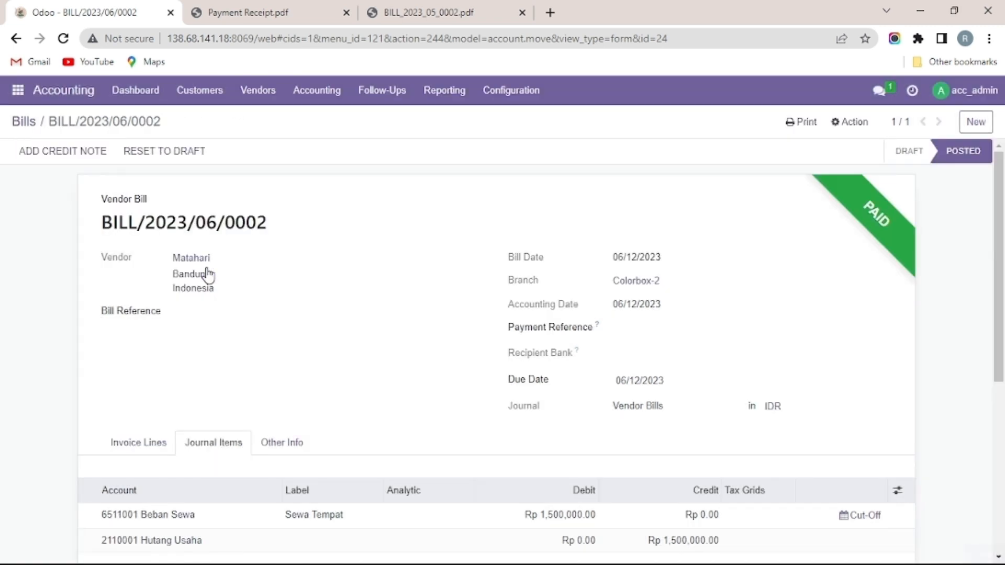
Print the invoice PDFs of the Matahari bill and the Metari Adversiting bill
left_click(804, 123)
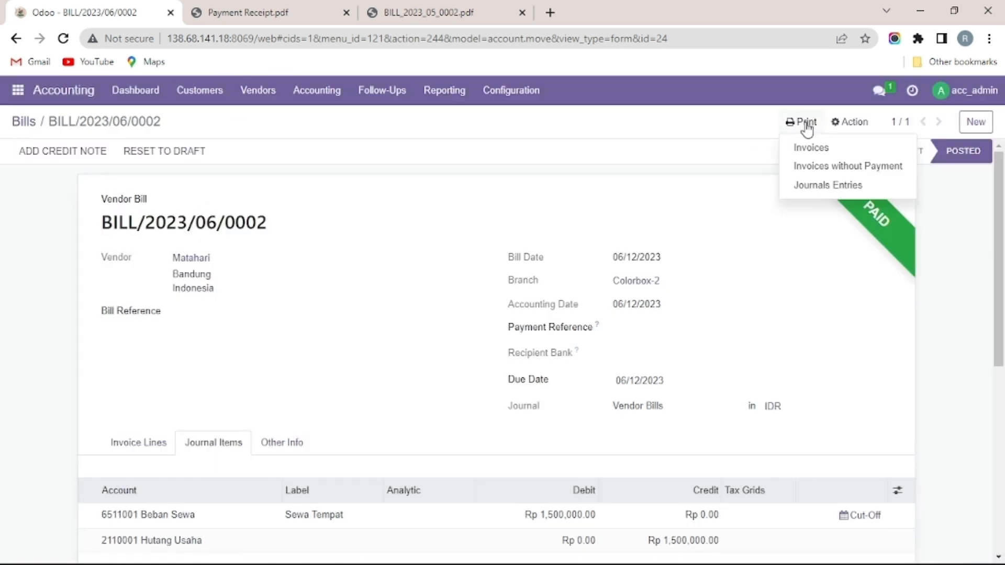
left_click(819, 147)
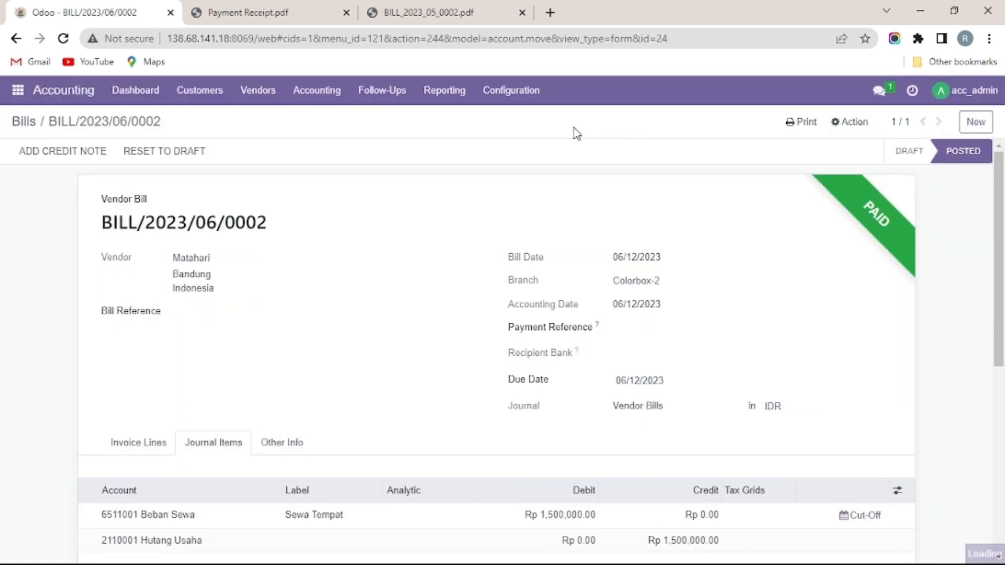
left_click(18, 123)
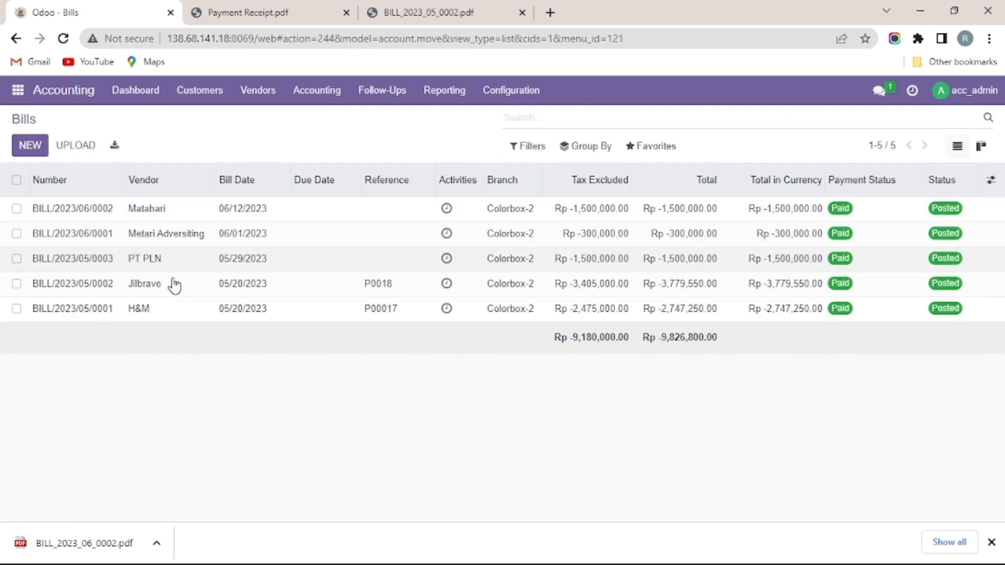
double_click(174, 242)
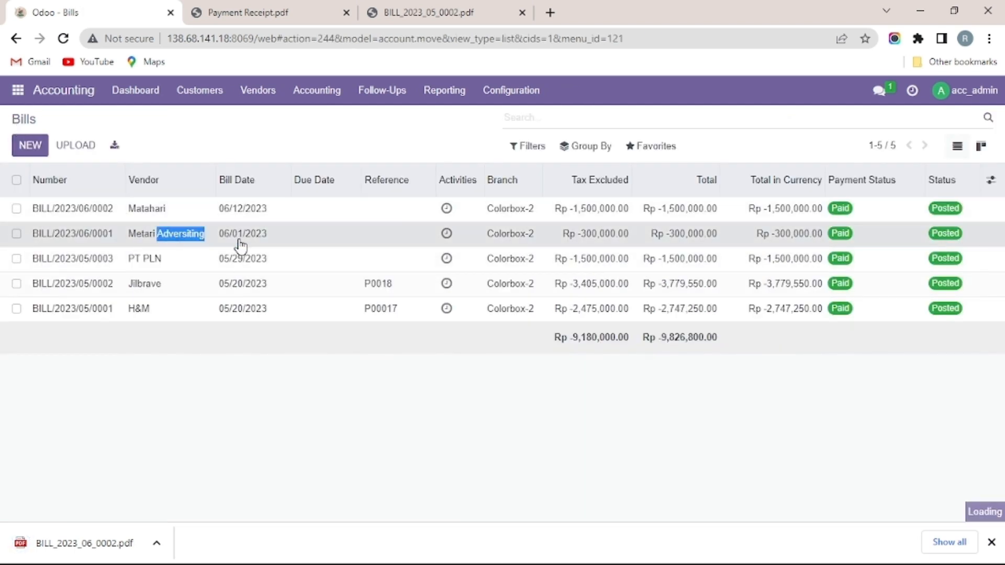
left_click(801, 122)
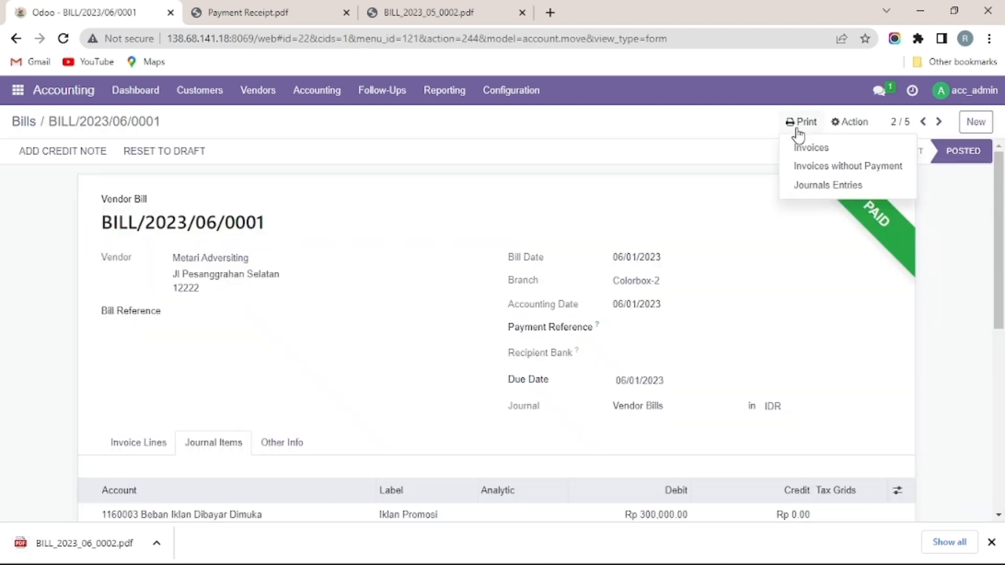
left_click(811, 147)
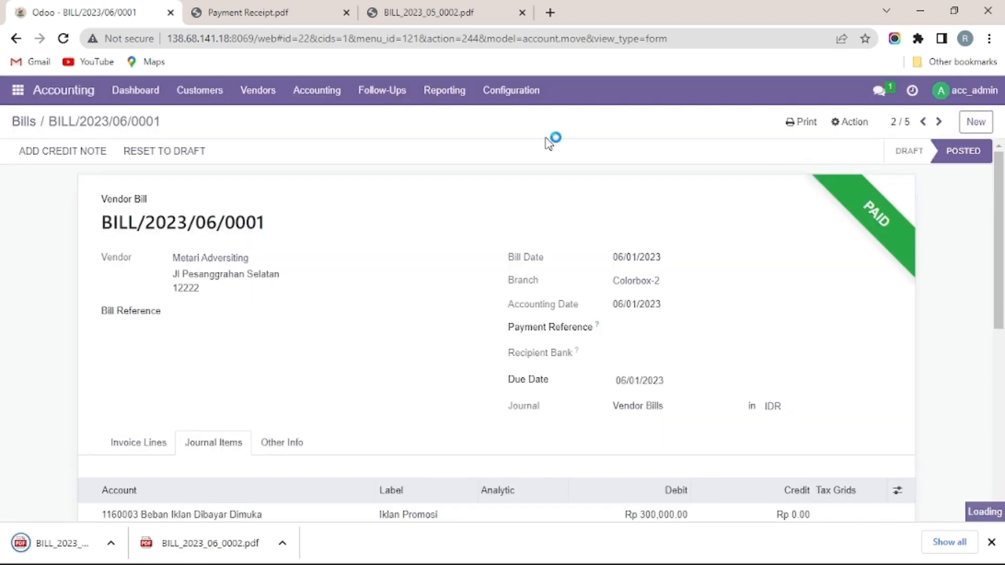
Open the PT PLN bill from the bills list and print its invoice PDF
left_click(27, 129)
double_click(103, 264)
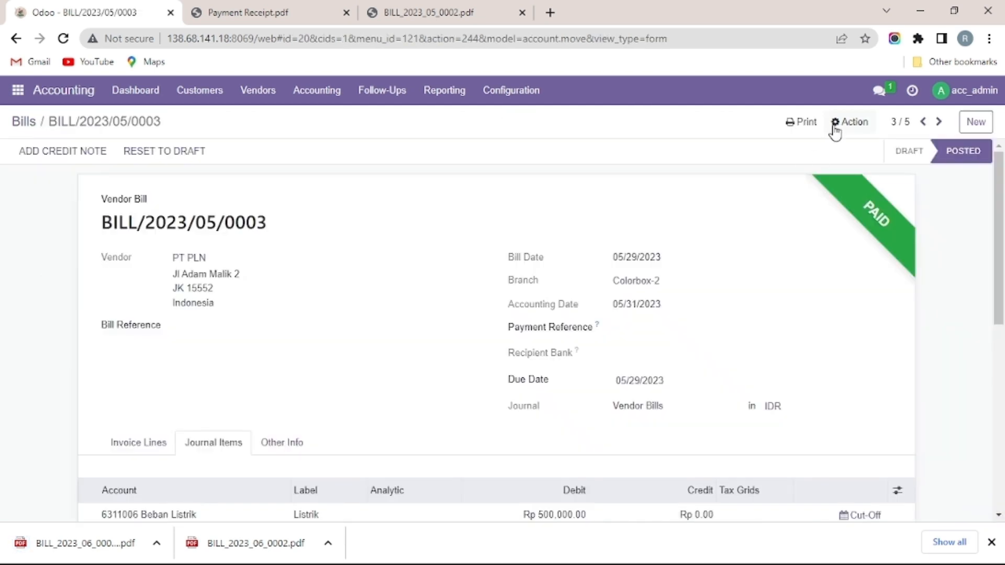
left_click(802, 121)
left_click(808, 151)
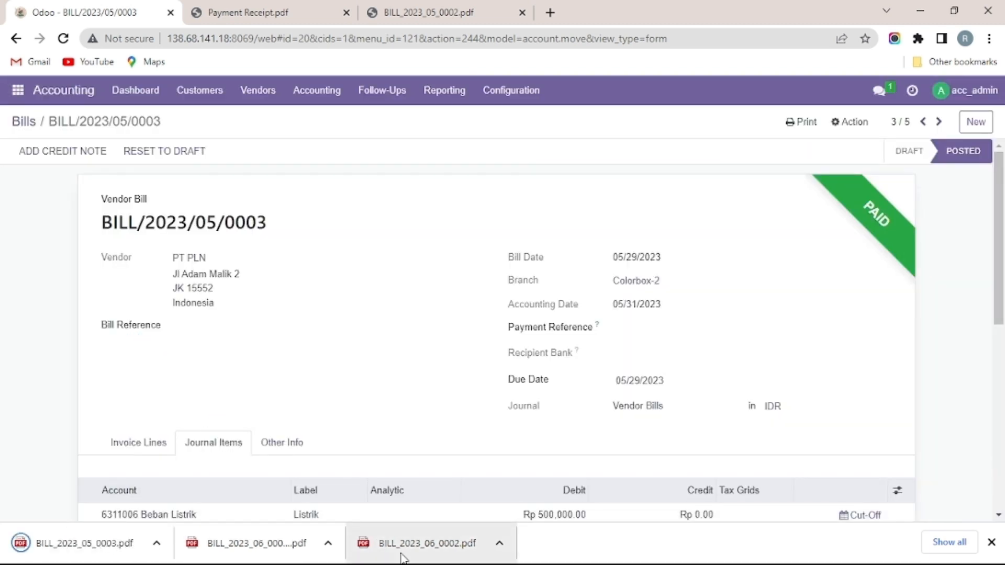
Open the downloaded bill PDFs of Matahari, Metari Adversiting and PT PLN, and review the PT PLN bill's lines
left_click(396, 545)
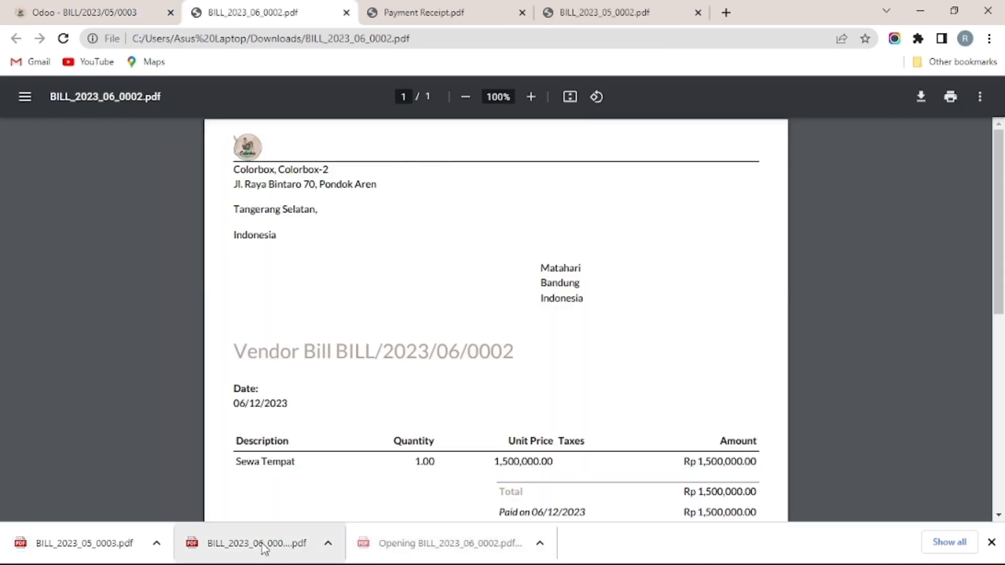
left_click(261, 547)
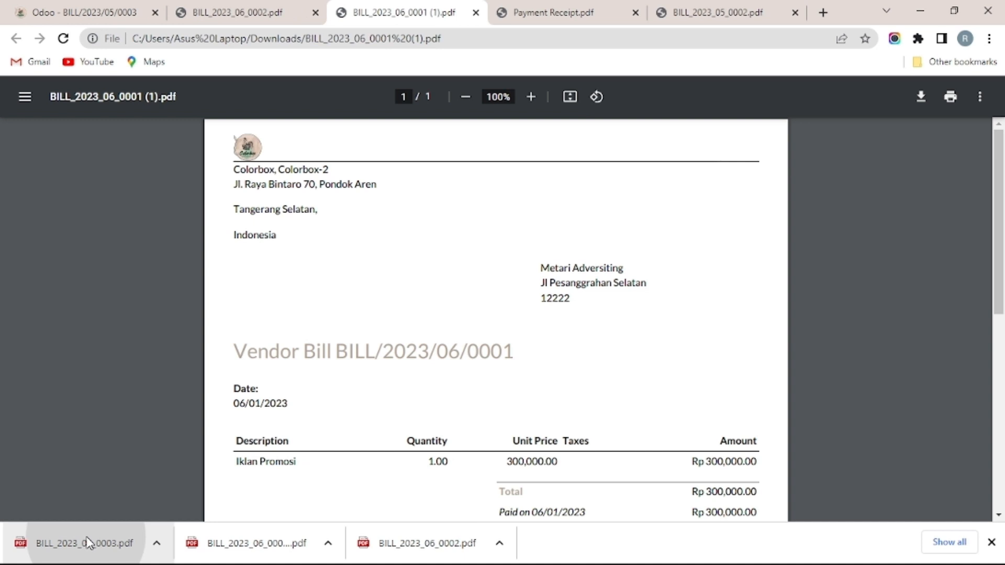
left_click(87, 544)
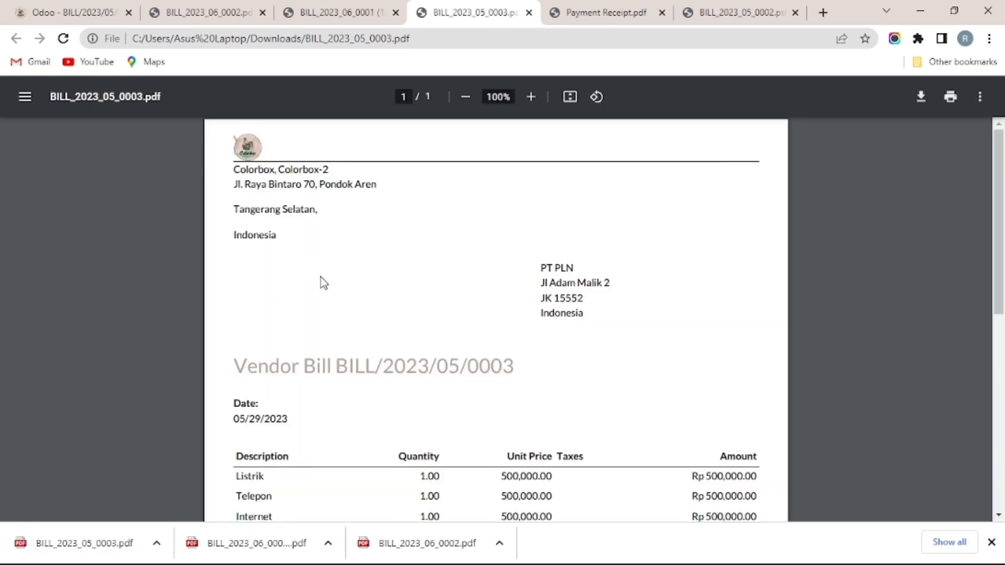
scroll(321, 280, "down", 2)
scroll(336, 285, "up", 1)
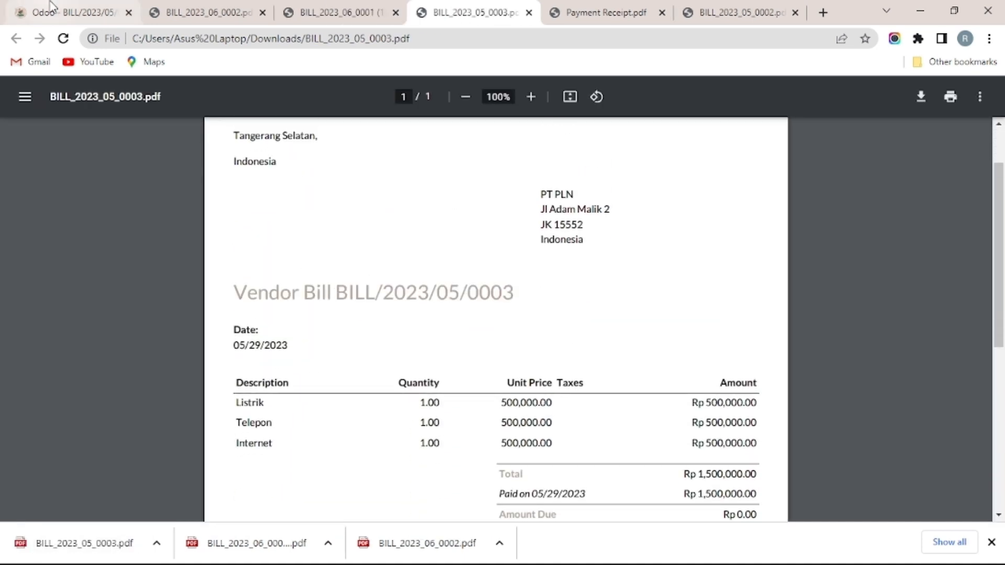
From the accounting dashboard, open the Bank reconciliation and start a new statement line dated 05/29/2023
left_click(68, 12)
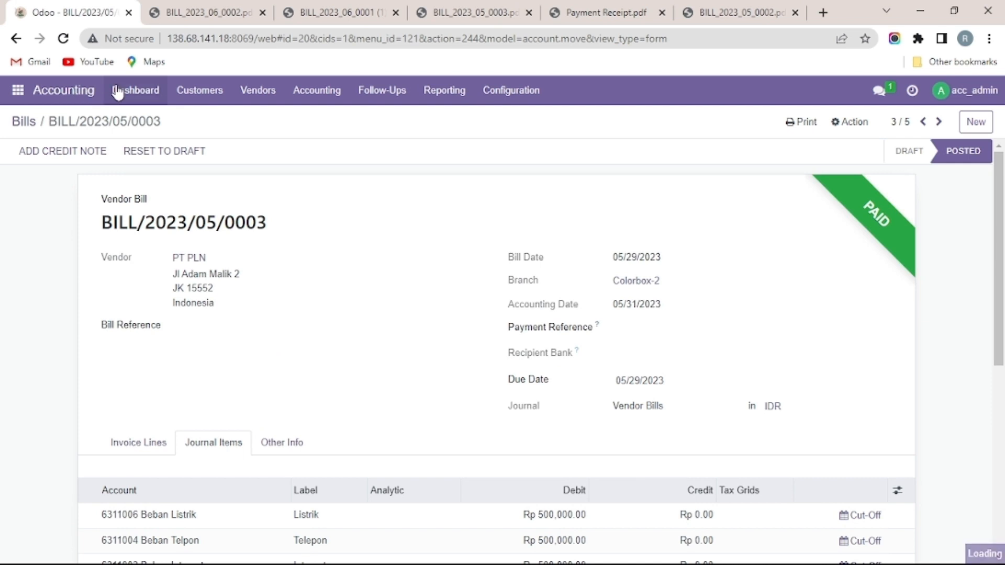
scroll(108, 456, "down", 3)
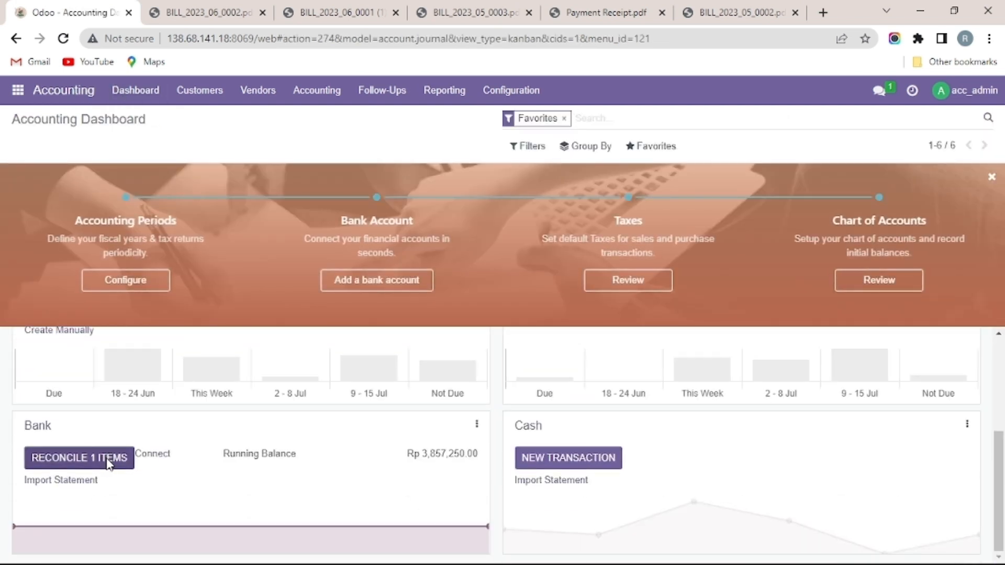
left_click(108, 459)
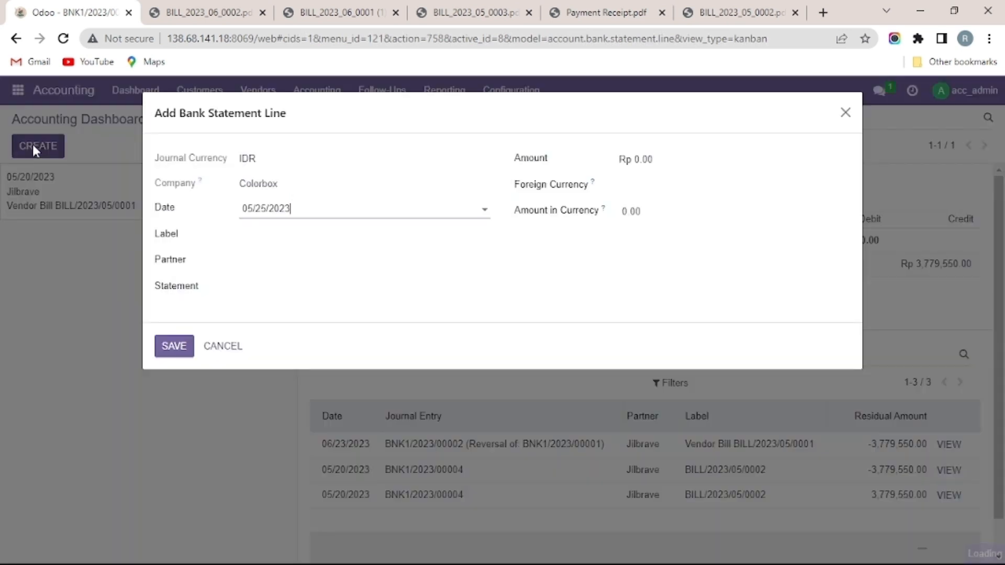
left_click(453, 8)
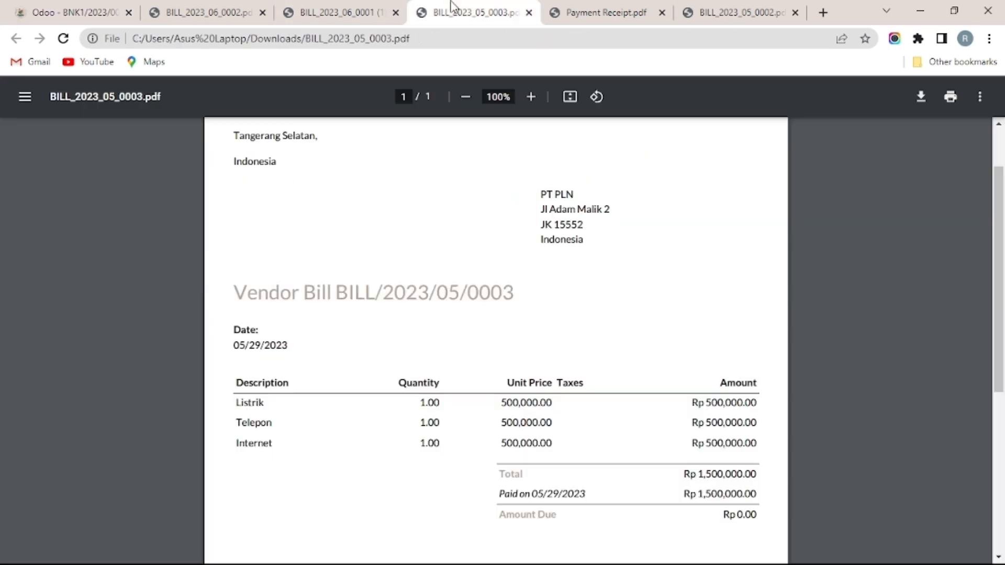
scroll(456, 301, "down", 2)
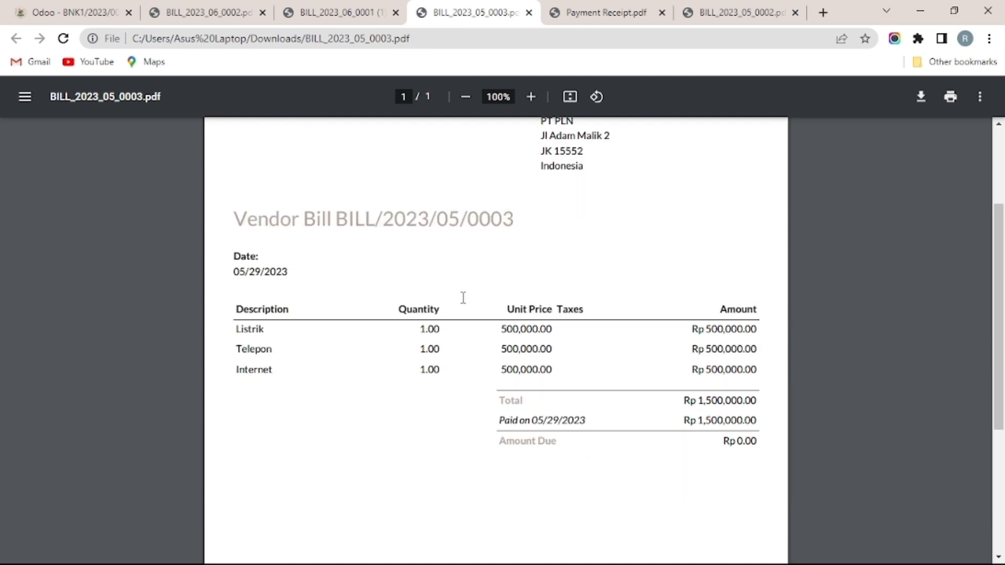
scroll(455, 301, "up", 2)
left_click(62, 7)
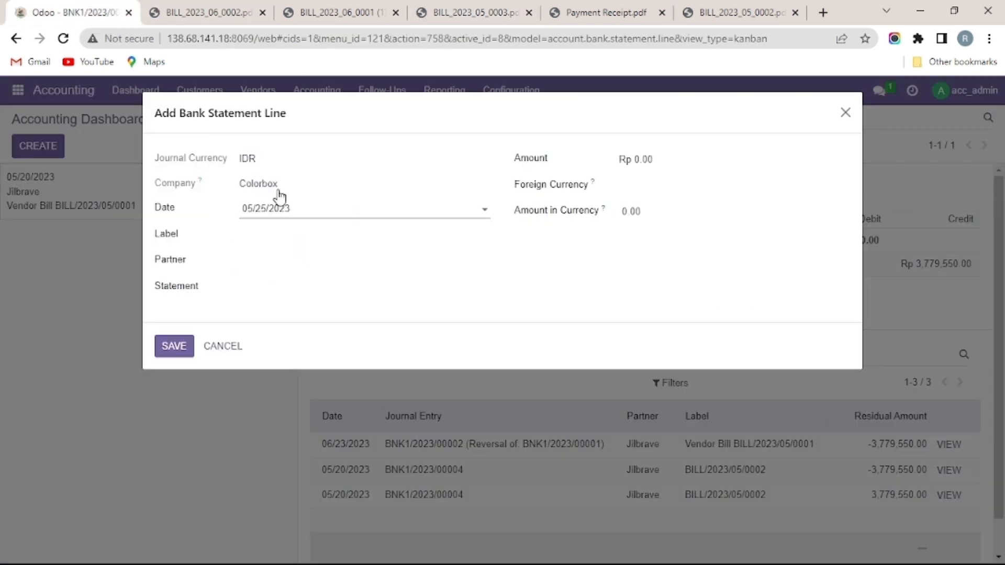
left_click(306, 219)
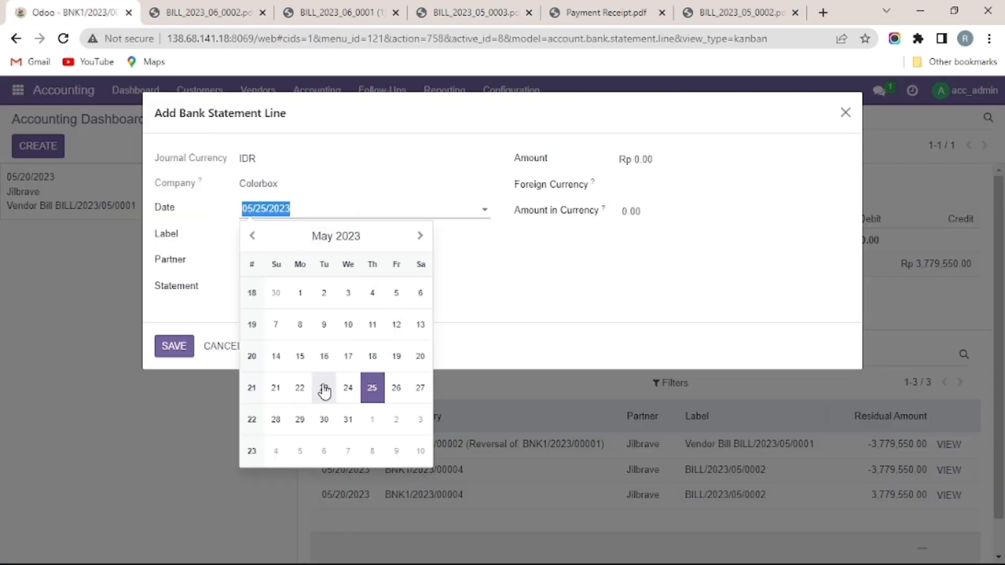
left_click(300, 419)
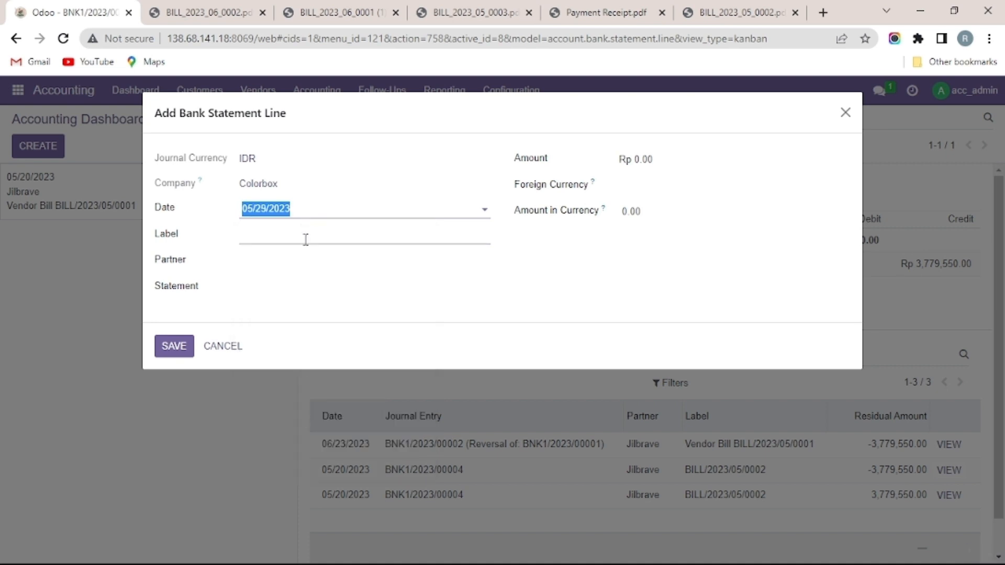
Label the statement line BILL/2023/05/0003, copied from the PT PLN bill PDF, and set its partner to PT PLN
left_click(306, 239)
key("ctrl+4")
left_click_drag(514, 294, 337, 293)
key("ctrl+c")
key("ctrl+1")
key("ctrl+v")
left_click(274, 269)
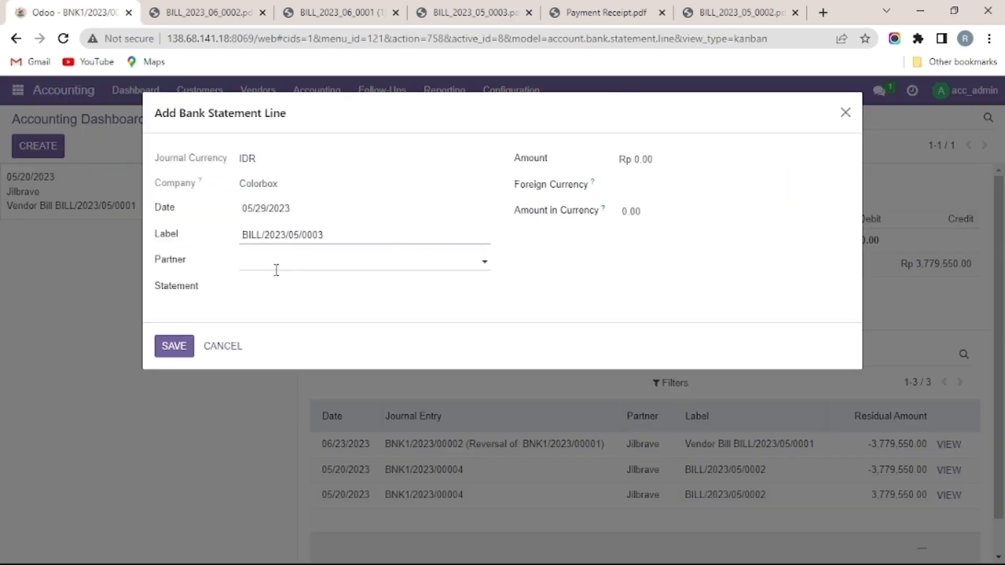
type("pl")
key("Return")
Set the PT PLN statement line's amount to -1,500,000, copying the paid amount from the bill PDF, and save it
left_click(471, 11)
scroll(738, 381, "down", 1)
left_click_drag(758, 421, 699, 421)
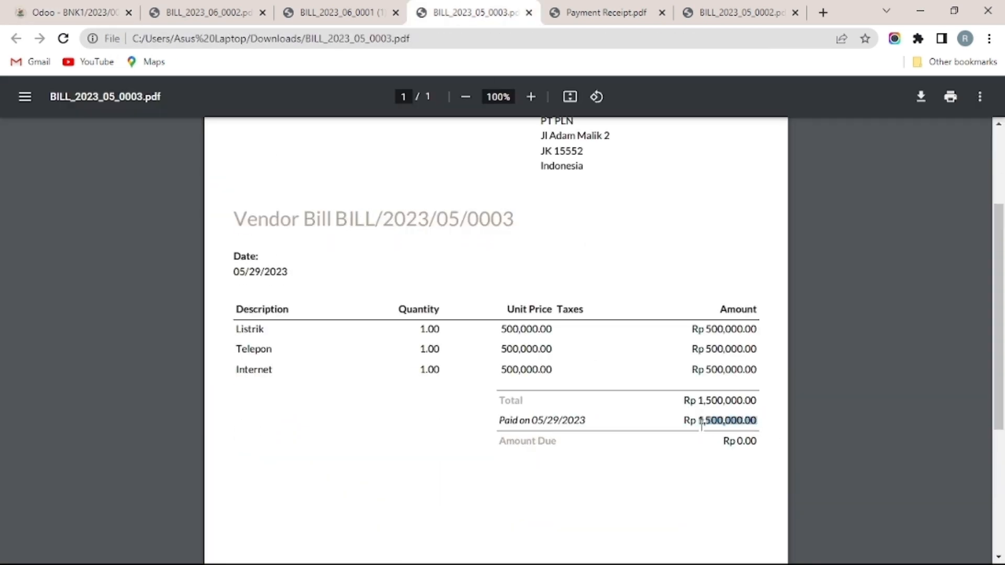
key("ctrl+c")
left_click(60, 3)
left_click(654, 161)
type("-")
key("ctrl+v")
left_click(665, 160)
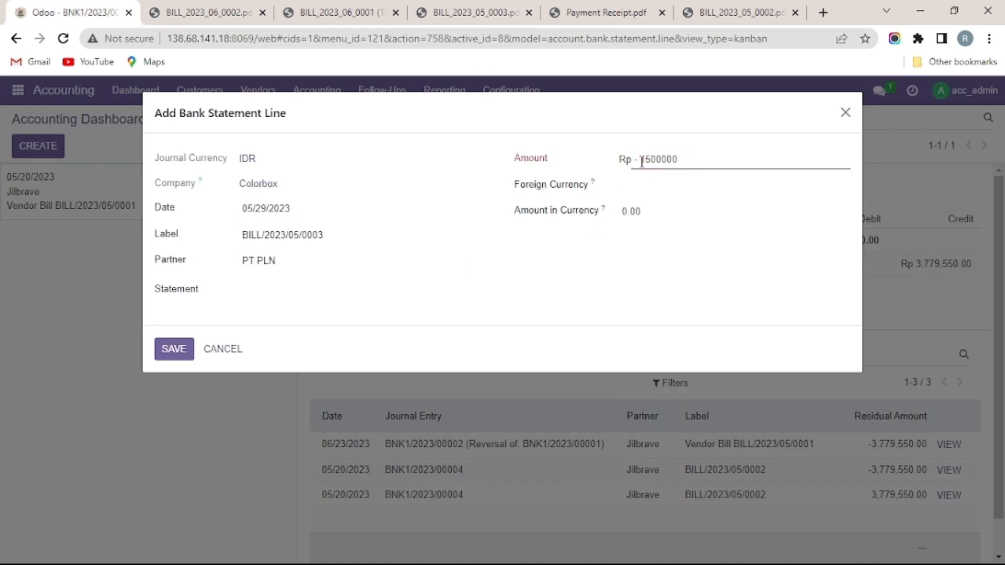
left_click(173, 354)
Change the PT PLN line's suspense account to Hutang Usaha and validate the reconciliation
left_click(218, 201)
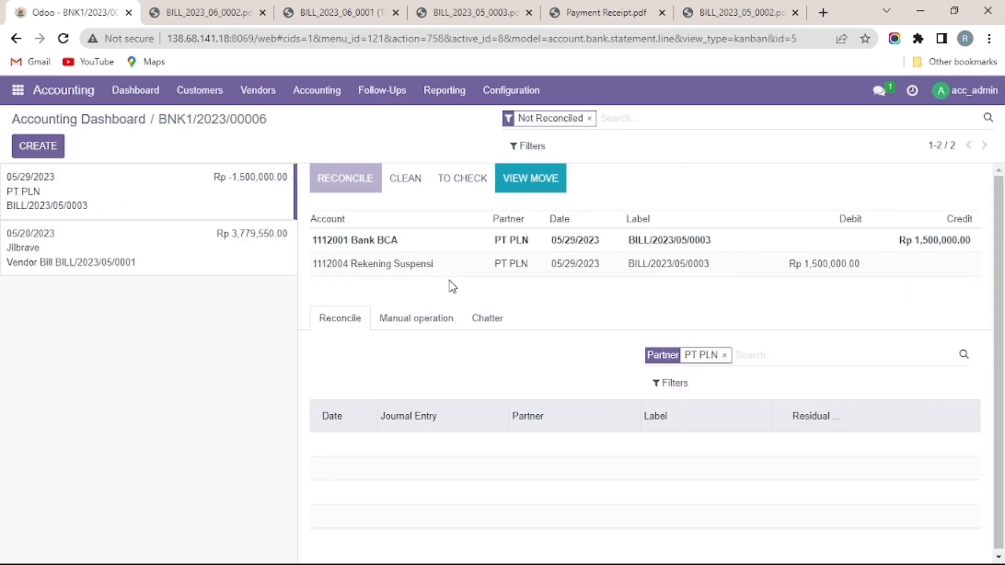
left_click(450, 267)
left_click(471, 353)
type("hu")
left_click(518, 149)
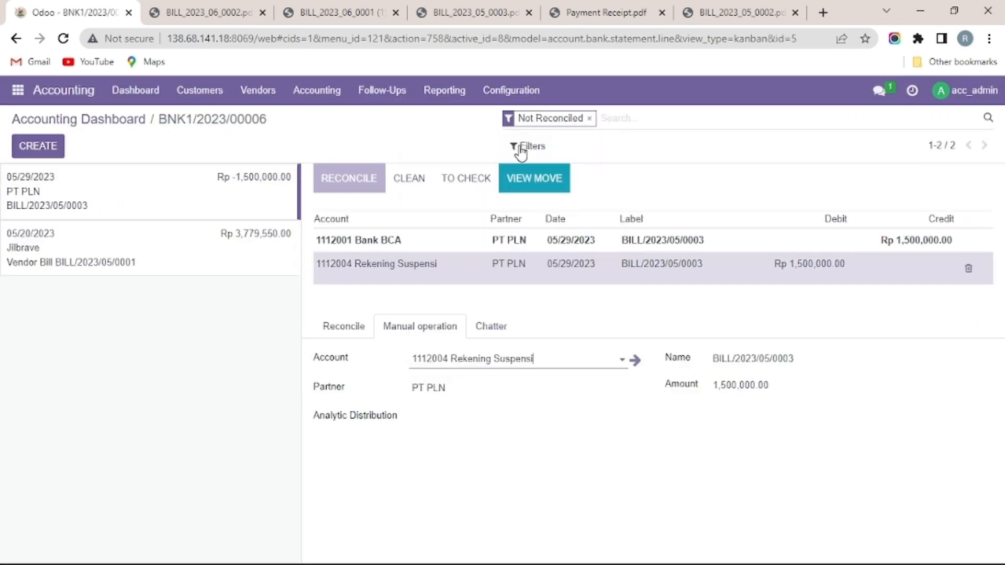
left_click(351, 179)
Remove the Not Reconciled filter and start a new statement line labelled BILL/2023/06/0001, copied from the Metari Adversiting bill PDF
left_click(590, 119)
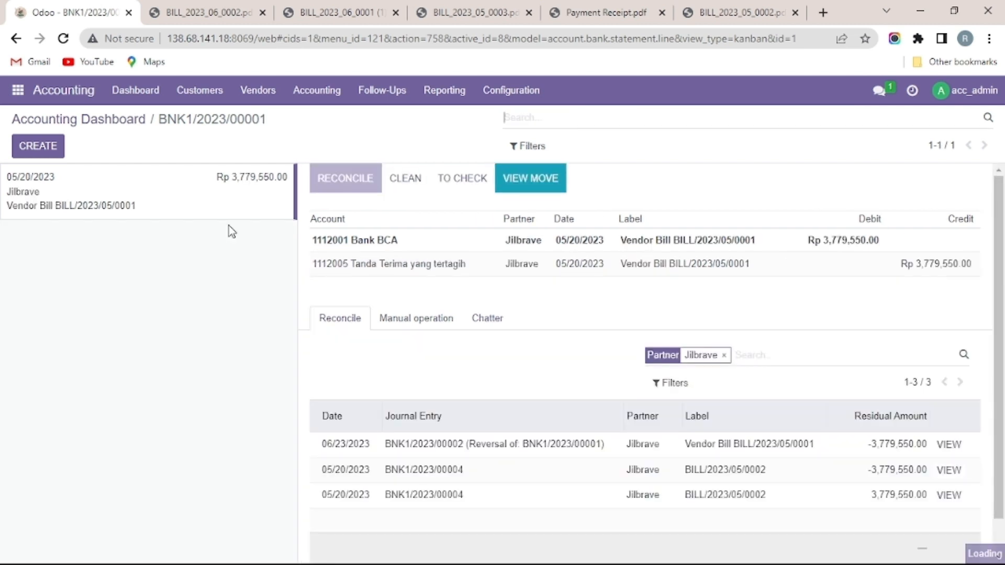
left_click(54, 150)
left_click(340, 12)
left_click_drag(513, 352, 340, 353)
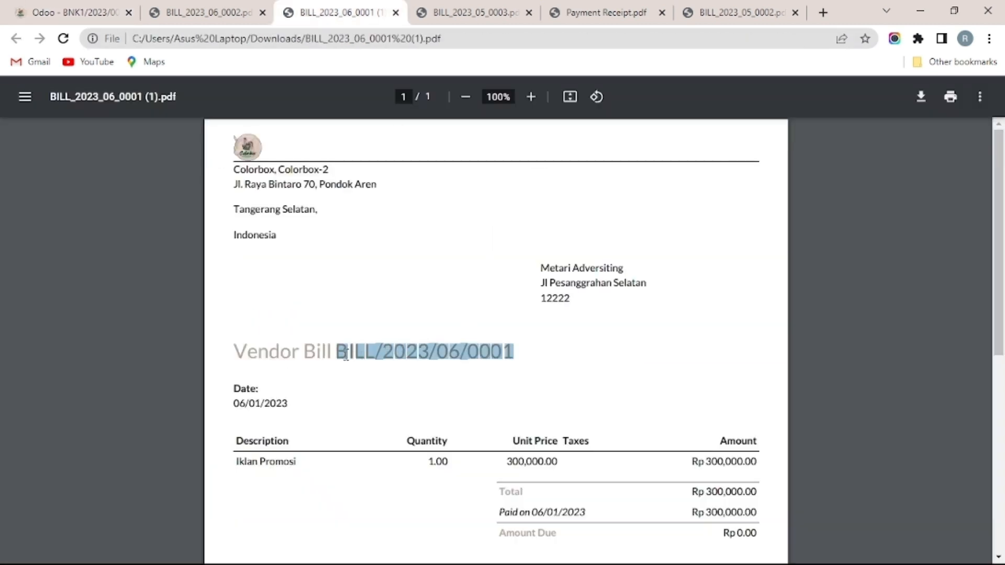
left_click(64, 14)
left_click(310, 12)
left_click(73, 12)
left_click(321, 210)
left_click(300, 291)
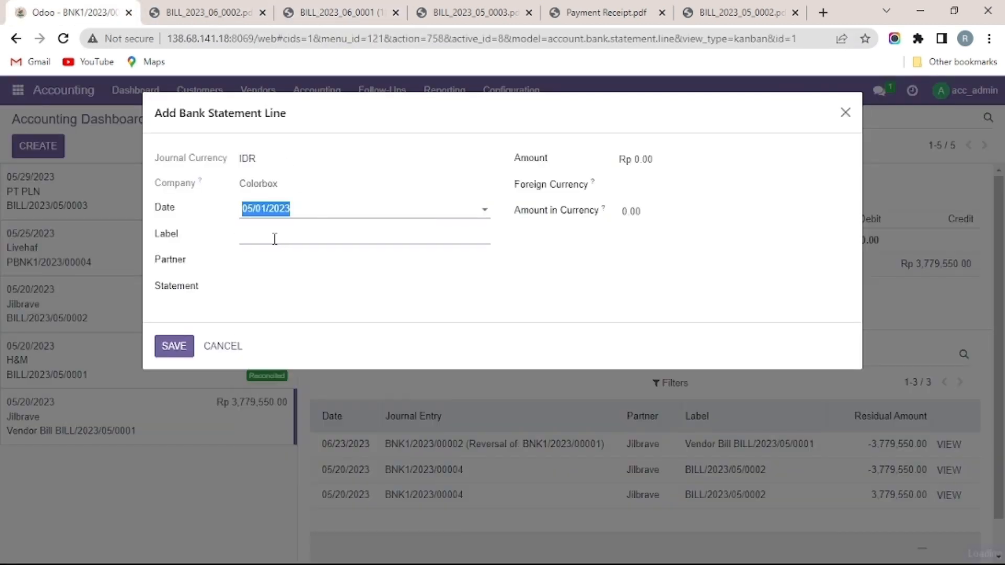
left_click(274, 238)
key("ctrl+v")
Set the new statement line's date to 06/01/2023 and its partner to Metari Adversiting
left_click(283, 212)
left_click(421, 236)
left_click(367, 291)
left_click(253, 262)
type("me")
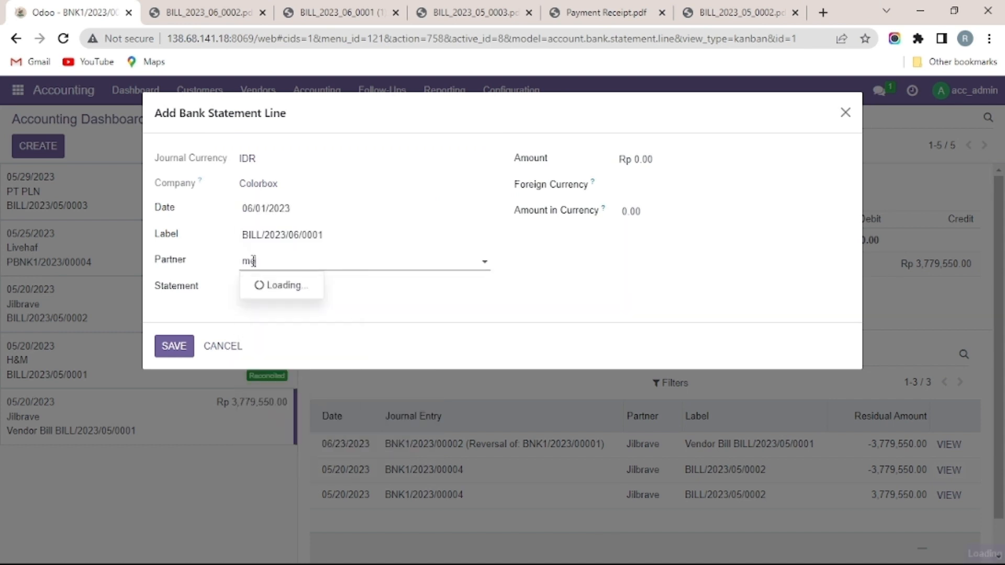
left_click(294, 339)
Set the Metari Adversiting line's amount to -300,000, copying the paid amount from the bill PDF, and save it
left_click(340, 13)
scroll(563, 428, "down", 1)
left_click_drag(757, 439, 711, 442)
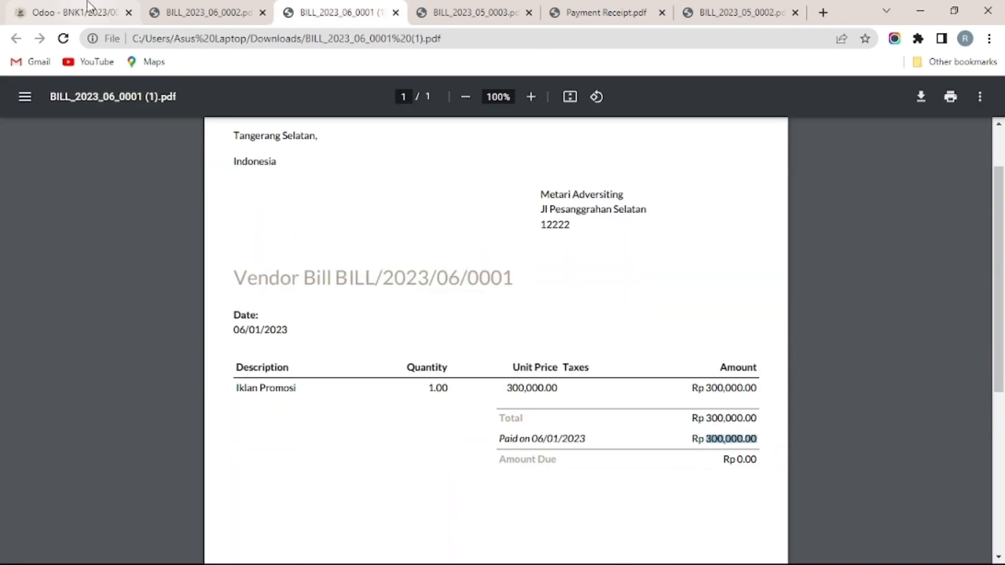
left_click(74, 13)
left_click(654, 159)
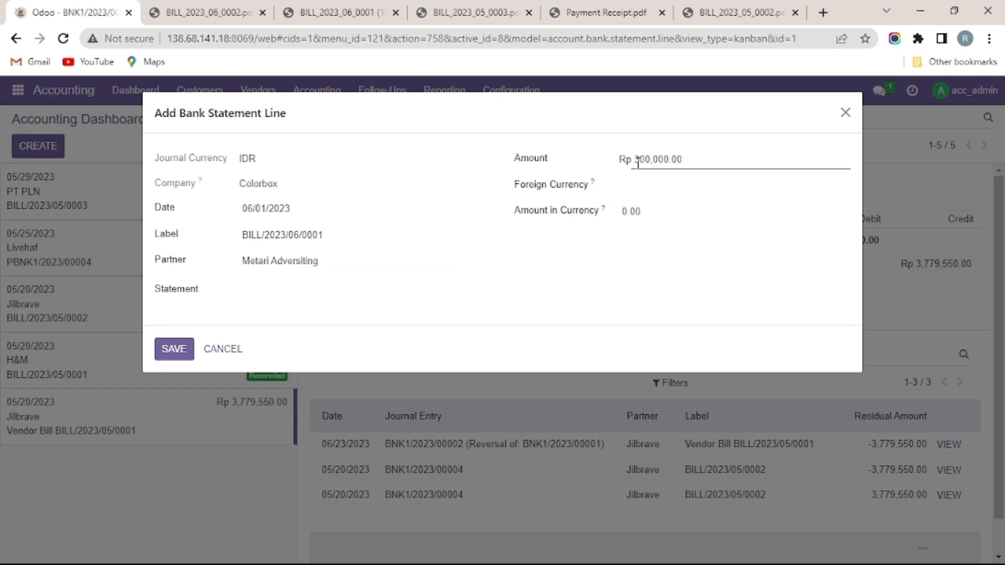
type("-")
left_click(174, 348)
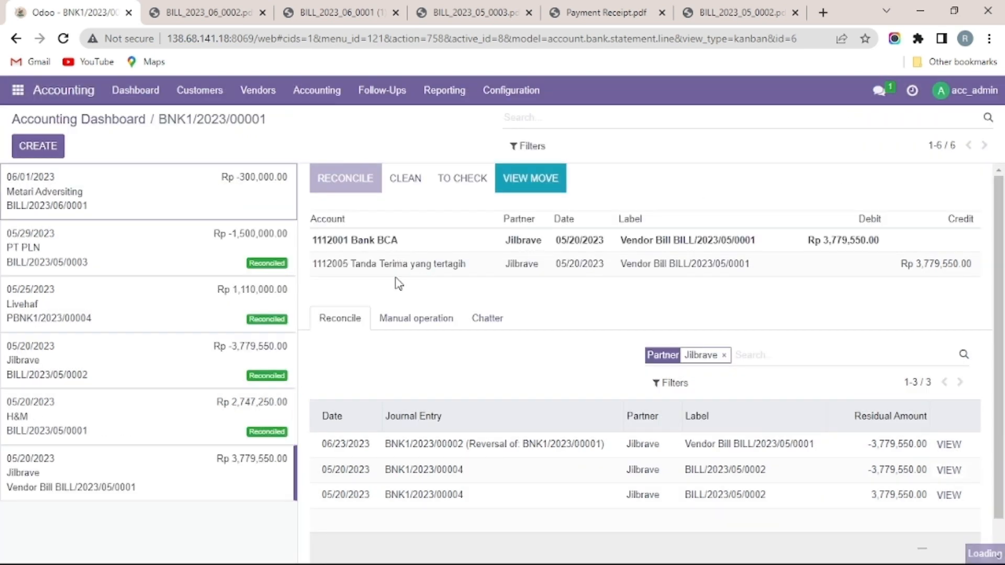
Change the Metari Adversiting line's counterpart account to 2110001 Hutang Usaha and validate the reconciliation
left_click(478, 269)
type("hut")
key("Return")
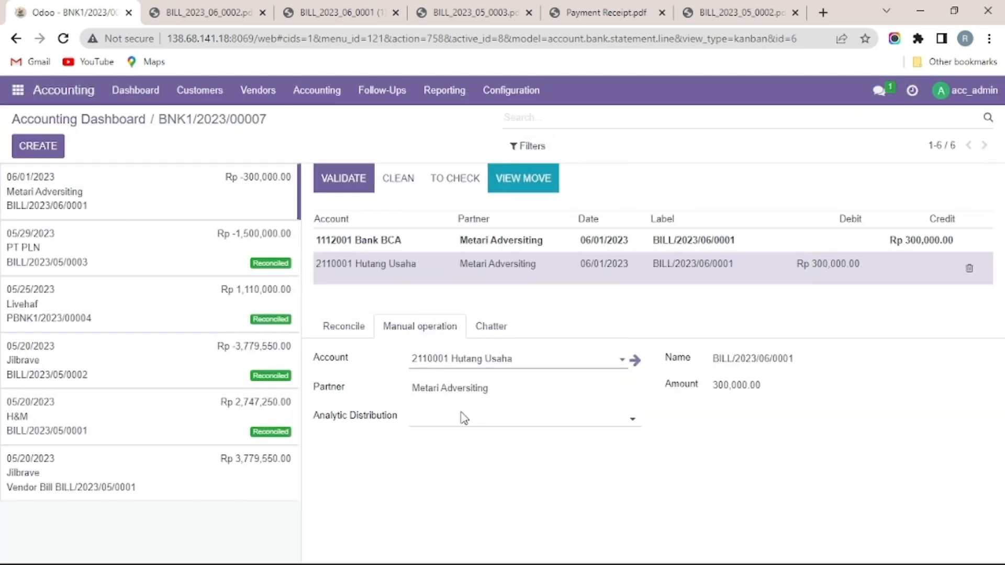
left_click(339, 179)
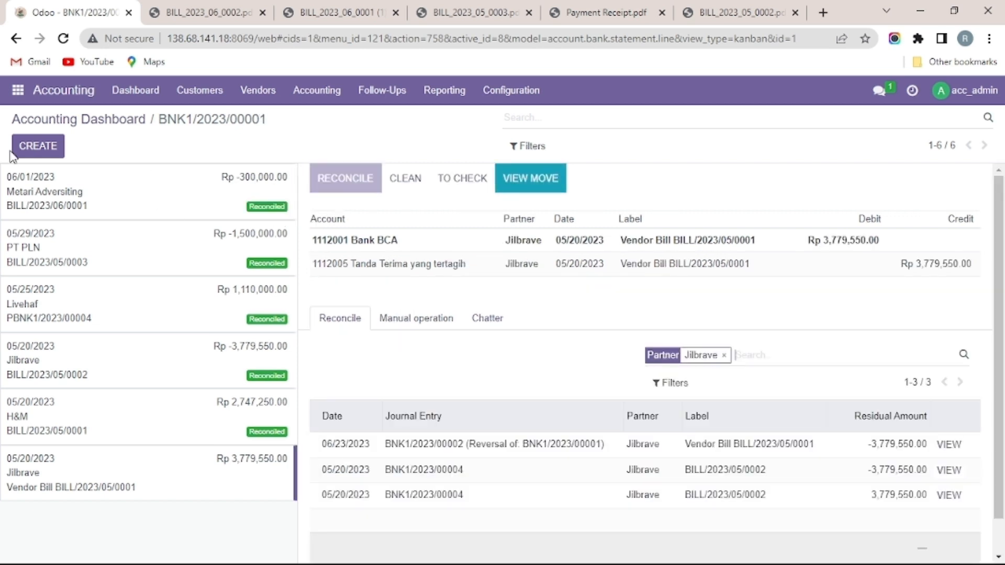
Create a statement line dated 06/12/2023 with label BILL/2023/06/0002 from the bill PDF and partner Matahari
left_click(13, 153)
left_click(181, 13)
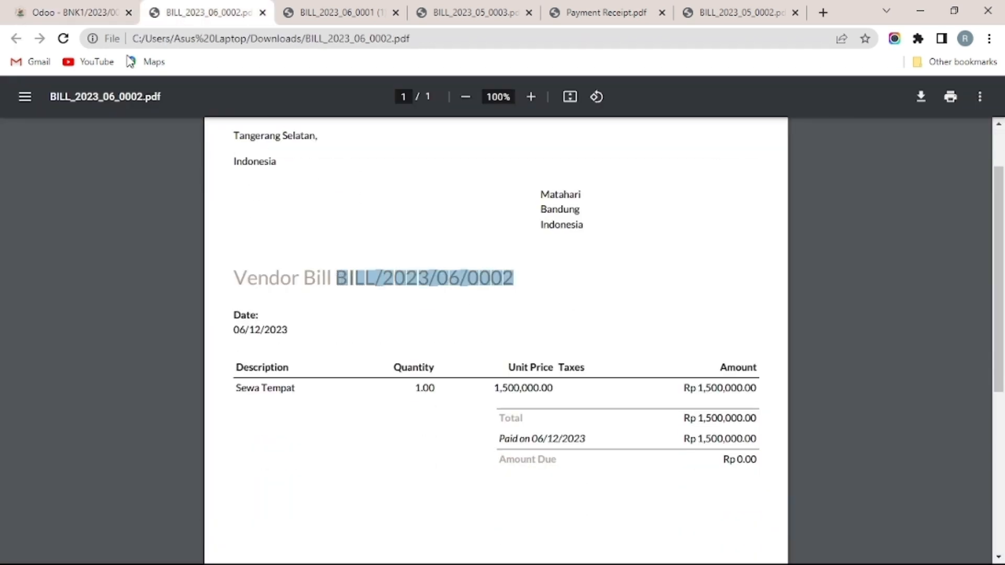
key("ctrl+c")
left_click(68, 12)
left_click(246, 234)
key("ctrl+v")
left_click(274, 260)
type("m")
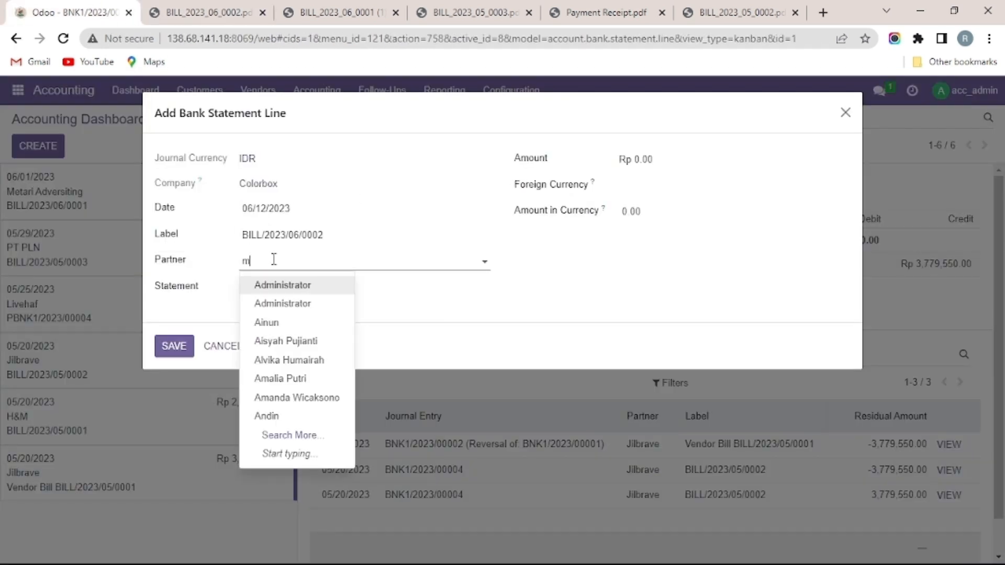
type("at")
left_click(287, 287)
Set the Matahari line's amount to -1,500,000, copying the paid amount from the bill PDF, and save it
left_click(202, 13)
left_click_drag(760, 438, 699, 439)
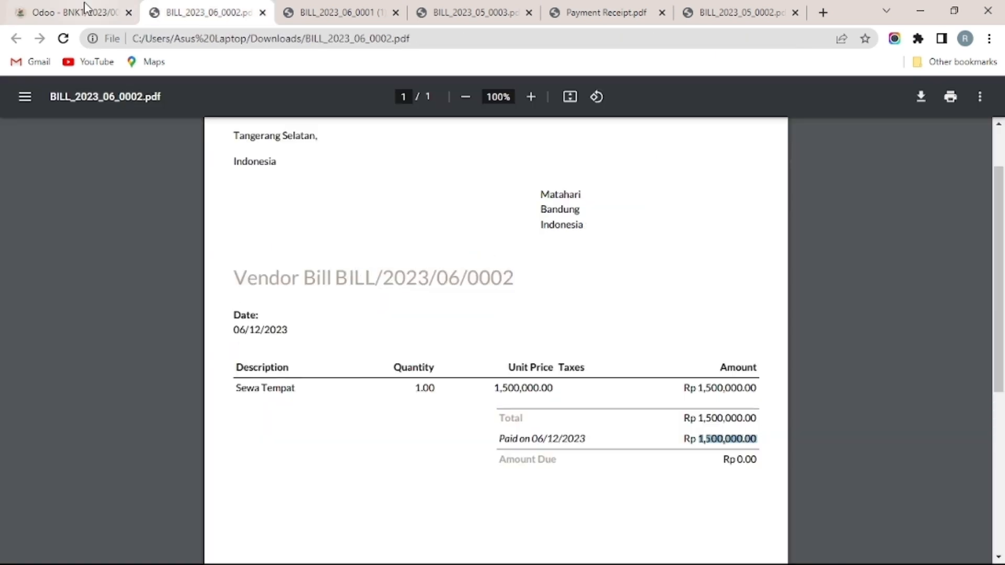
key("ctrl+c")
left_click(84, 7)
left_click_drag(660, 160, 604, 163)
key("ctrl+v")
left_click(178, 349)
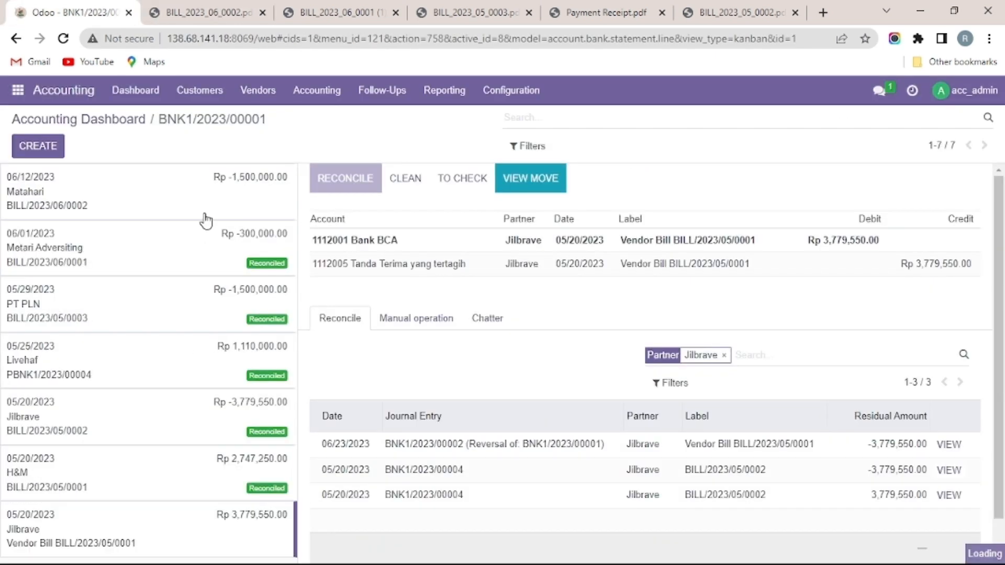
Change the Matahari line's suspense account to 2110001 Hutang Usaha and validate the reconciliation
left_click(435, 323)
left_click(476, 264)
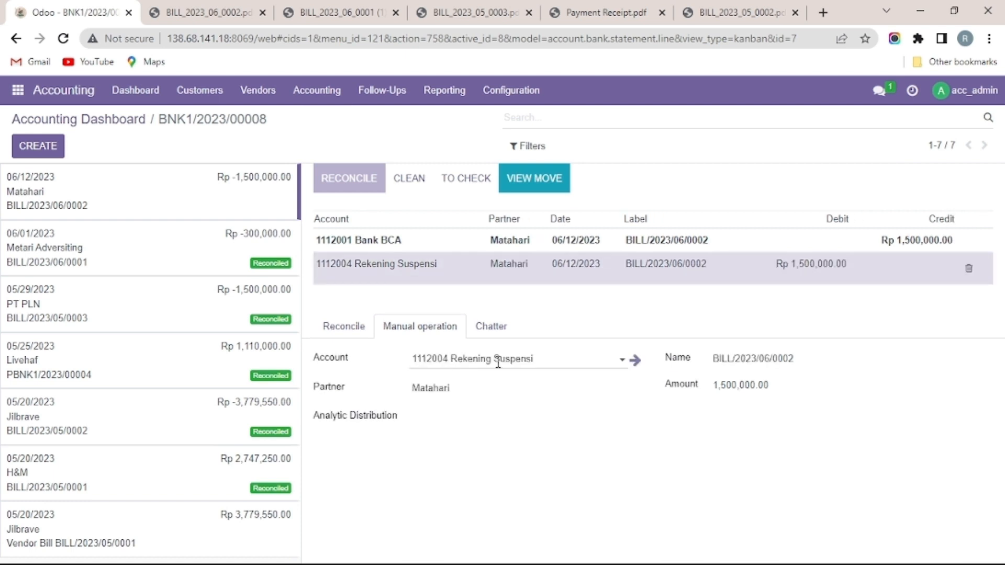
left_click(493, 359)
type("hut")
left_click(510, 149)
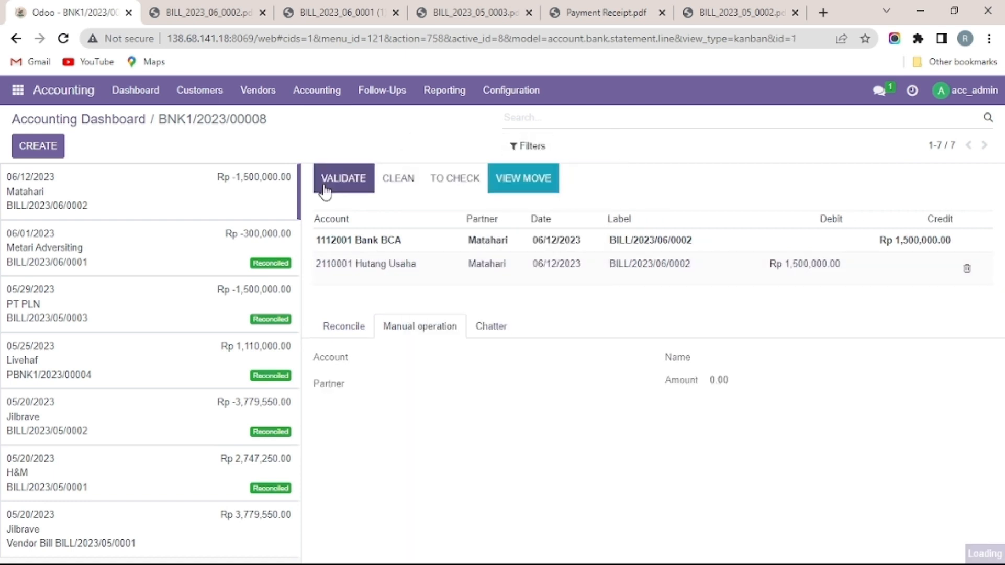
left_click(345, 179)
Open the journal entries list and examine the journal items of Matahari's payment entry PBNK1/2023/00007
left_click(329, 93)
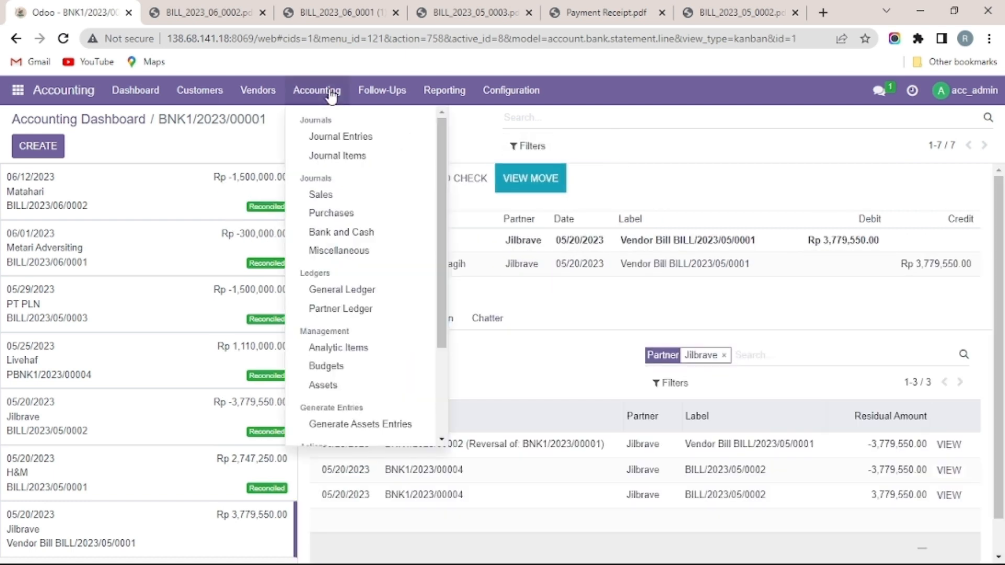
left_click(344, 135)
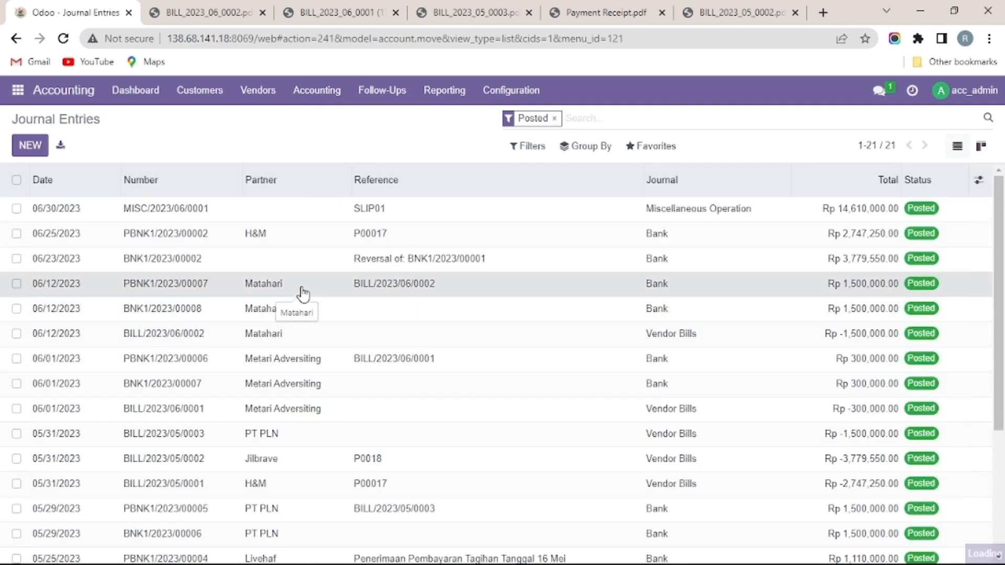
left_click(265, 294)
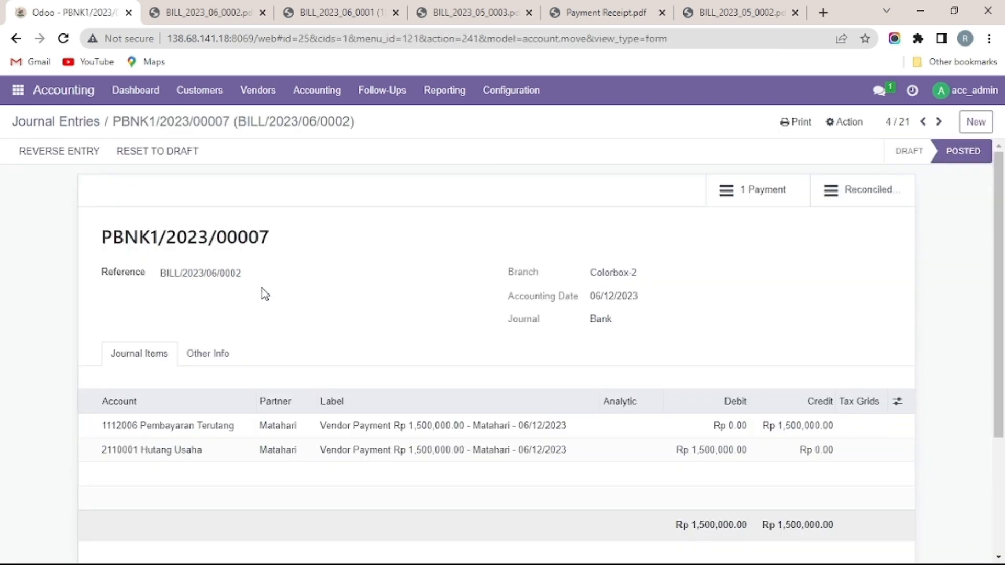
Examine the journal items of Matahari's vendor bill BILL/2023/06/0002 and bank entry BNK1/2023/00008
left_click(62, 122)
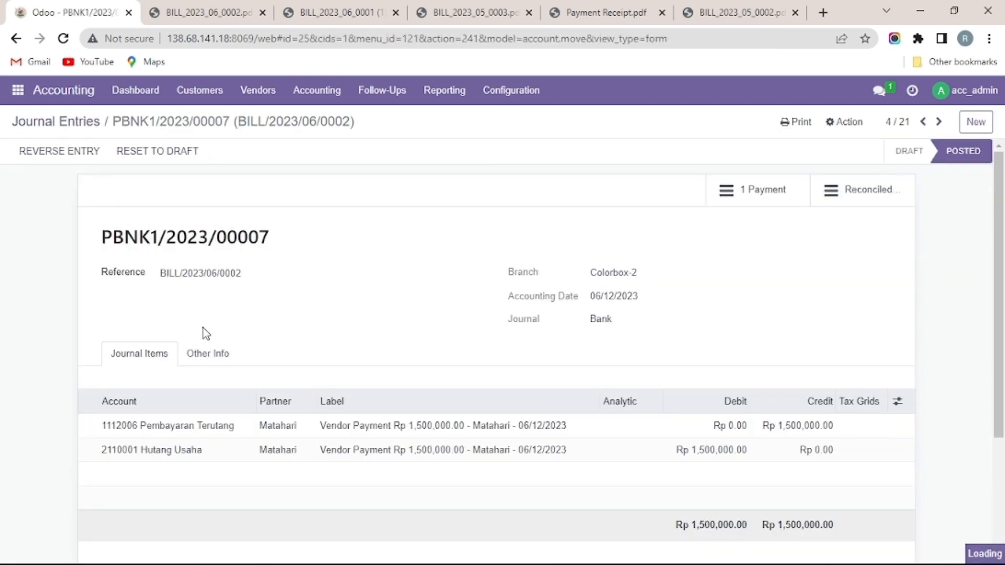
left_click(205, 339)
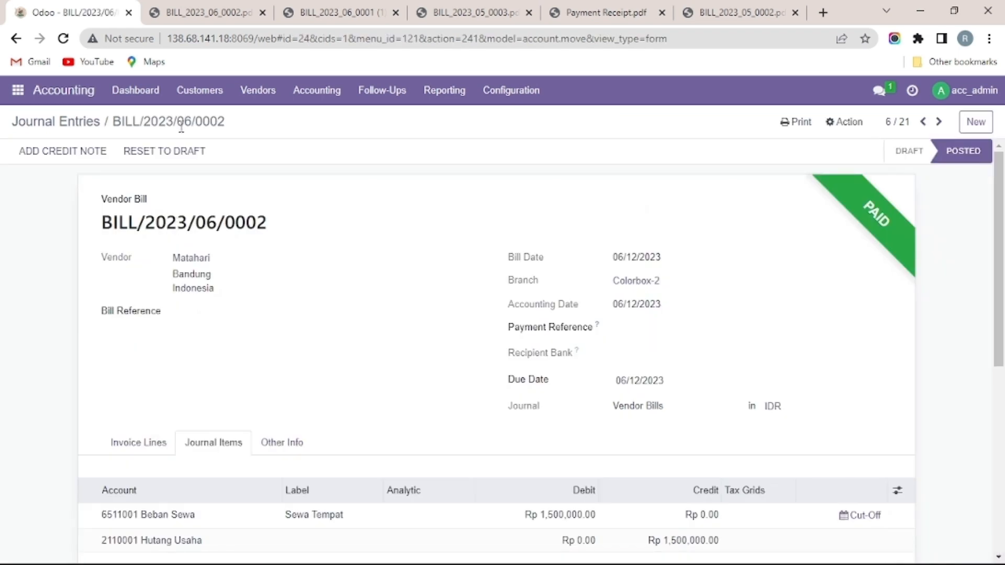
key("alt+Left")
left_click(224, 312)
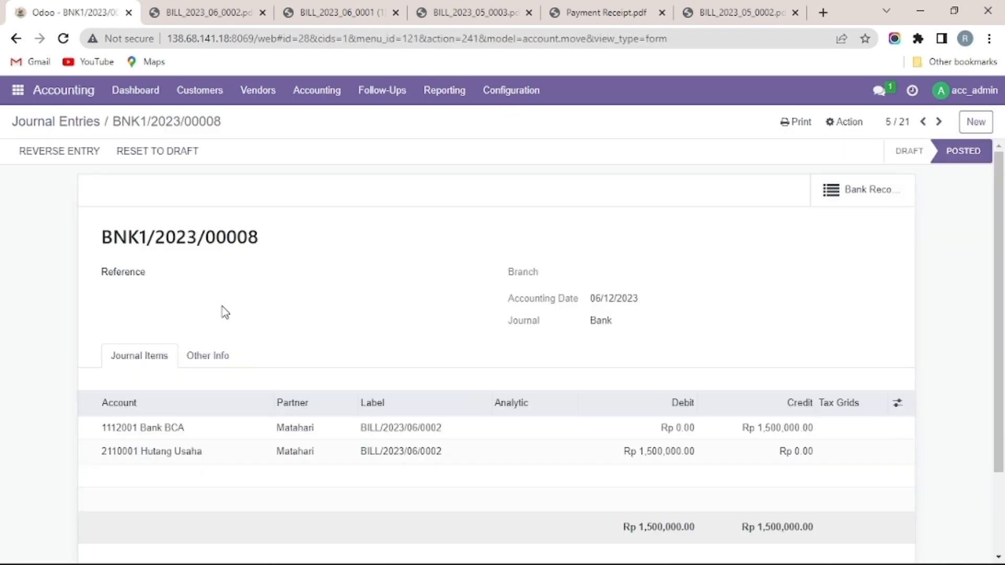
scroll(270, 330, "down", 3)
left_click_drag(148, 304, 187, 339)
left_click(255, 329)
scroll(250, 312, "up", 3)
left_click(56, 122)
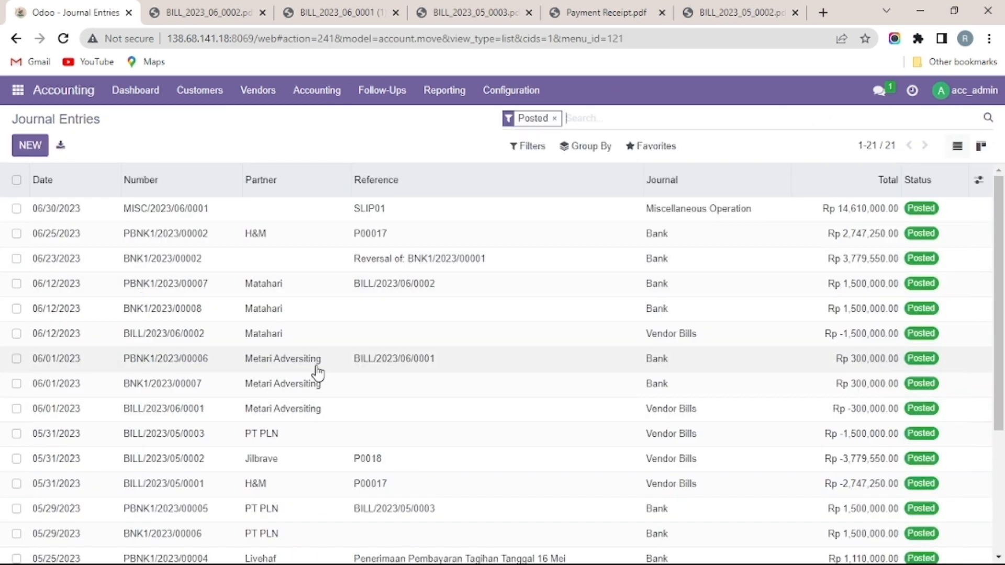
Examine the journal items of Metari Adversiting's bank entry BNK1/2023/00007 and PT PLN's bank entry BNK1/2023/00006
scroll(314, 370, "down", 2)
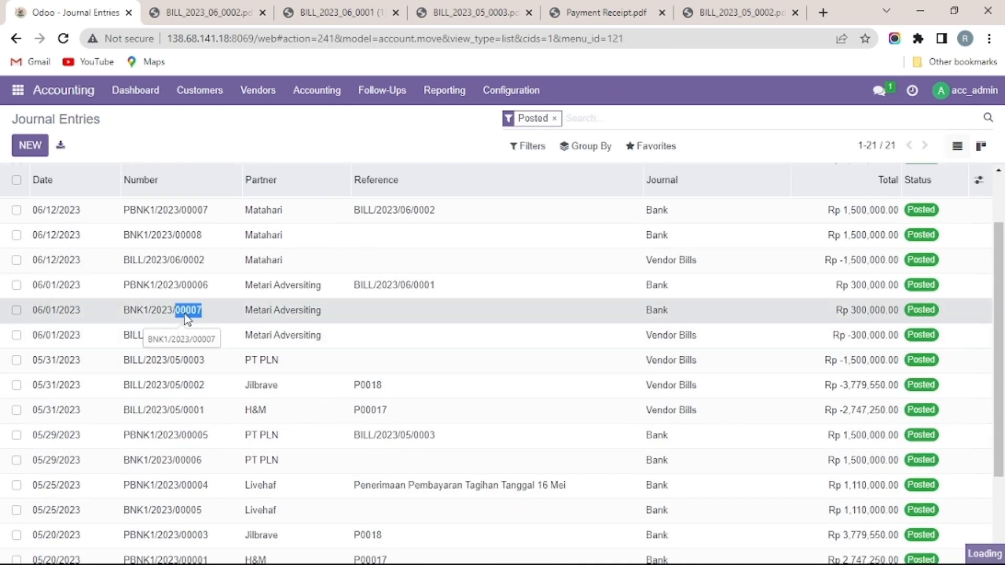
left_click(186, 317)
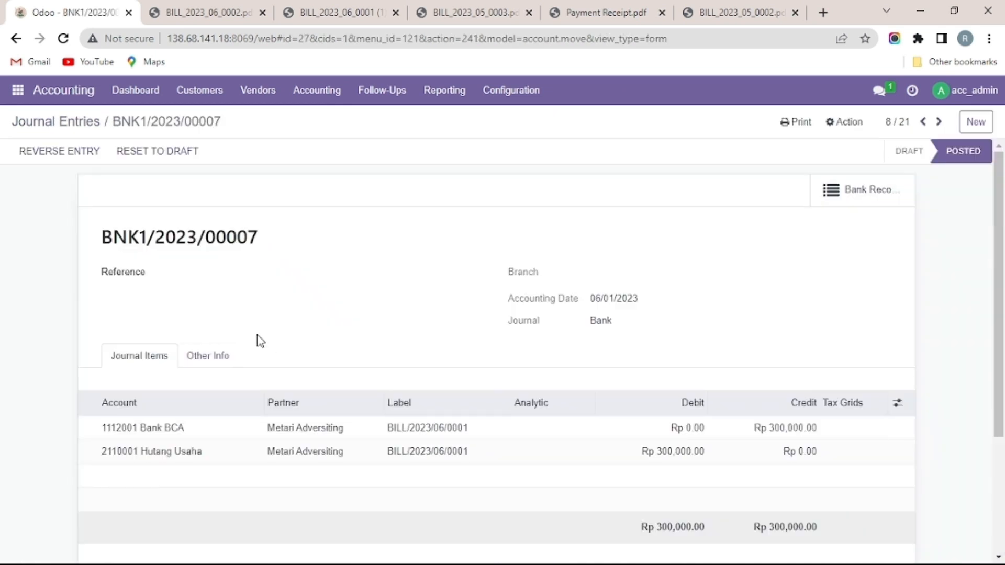
left_click(49, 128)
scroll(246, 335, "down", 2)
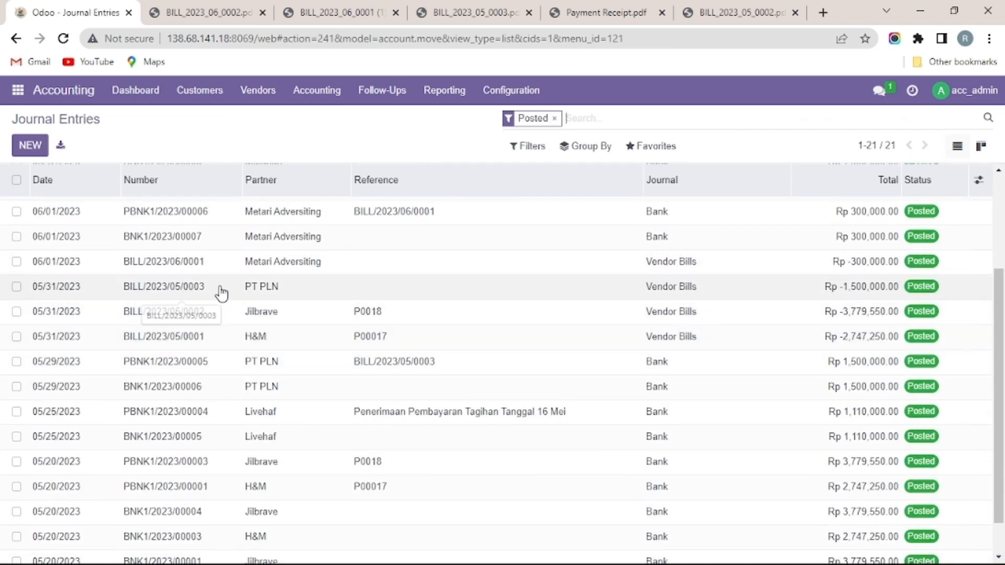
left_click(203, 392)
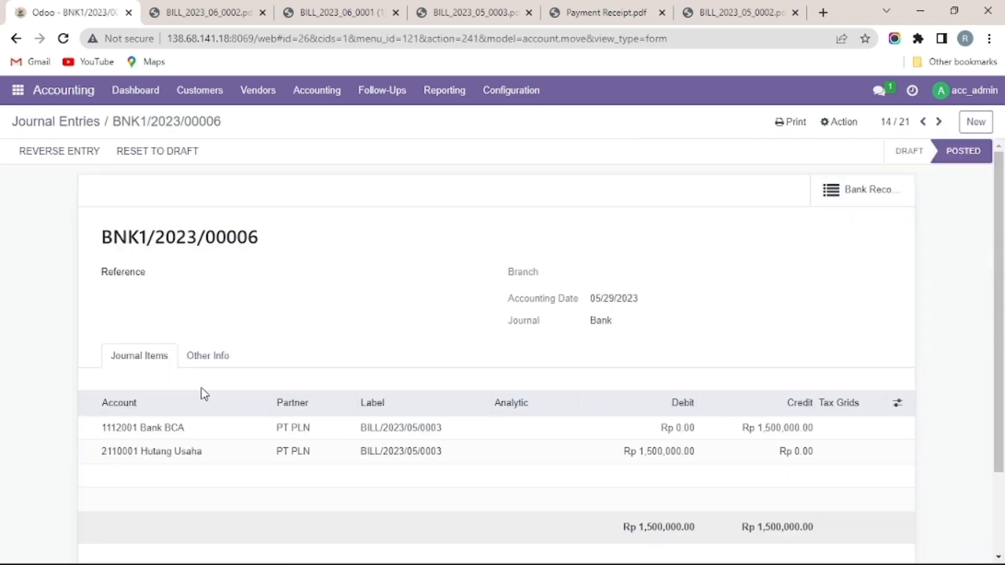
Open the accounting budgets and create a new budget named Anggaran Bulan Juli
left_click(117, 101)
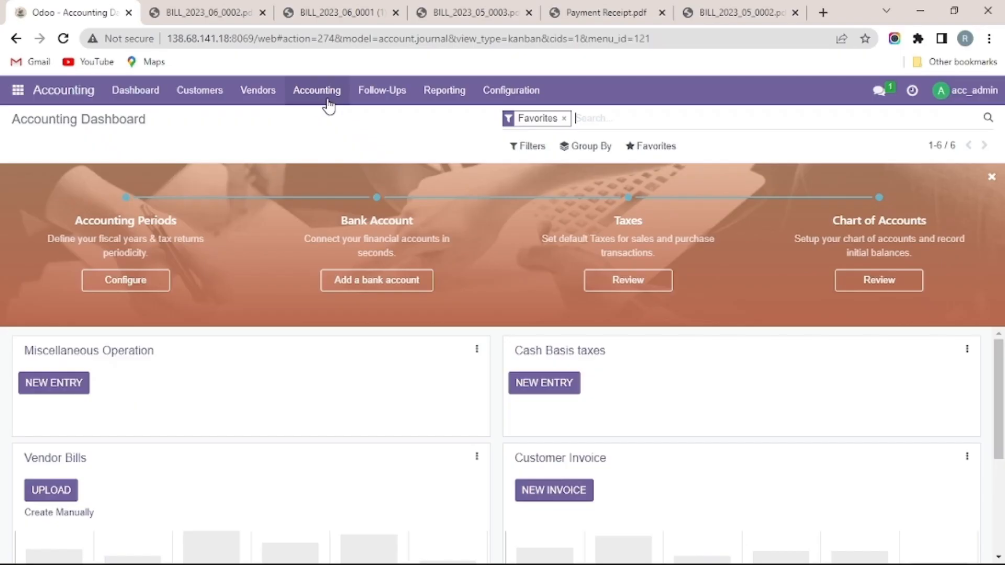
left_click(323, 96)
left_click(366, 369)
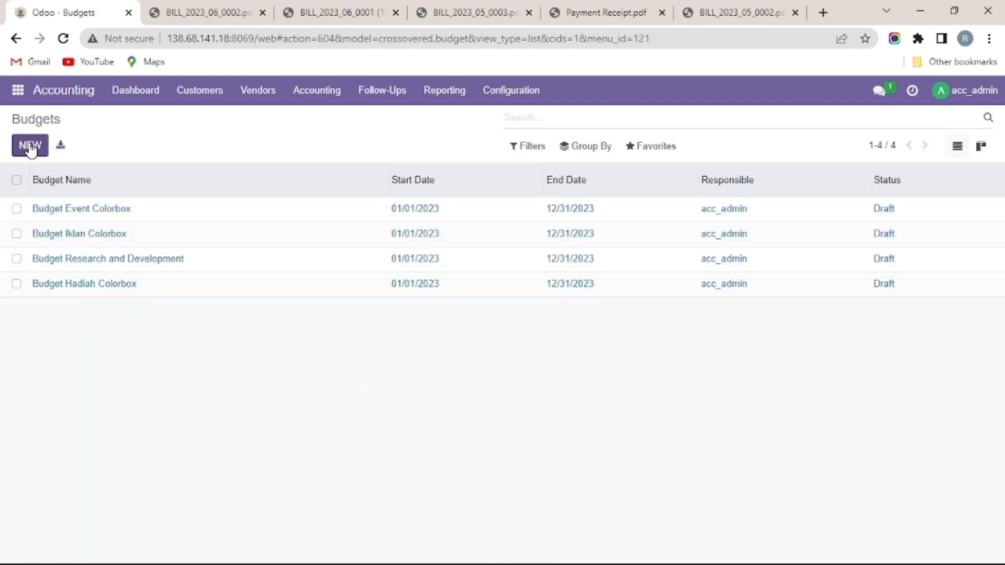
left_click(30, 146)
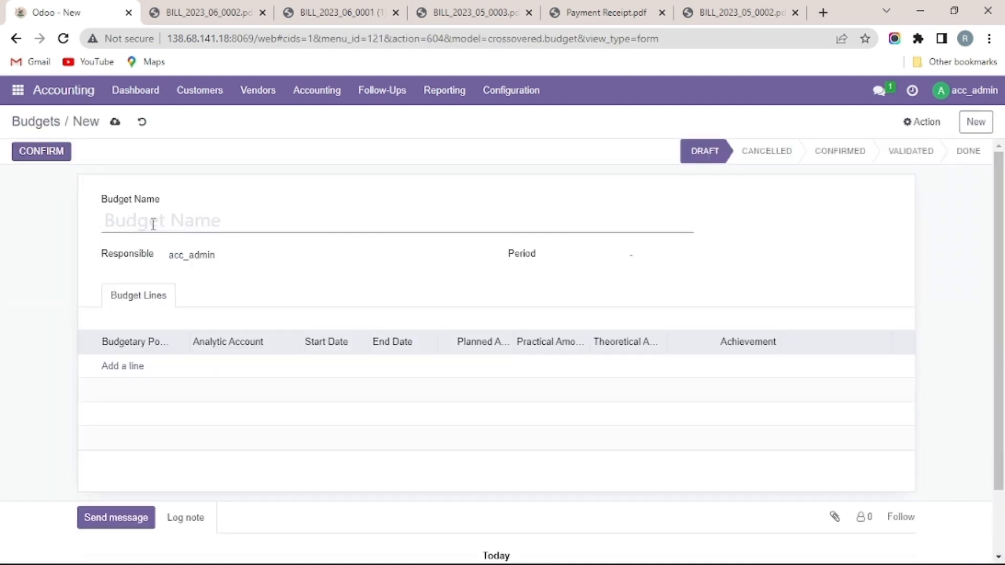
type("Anggaran")
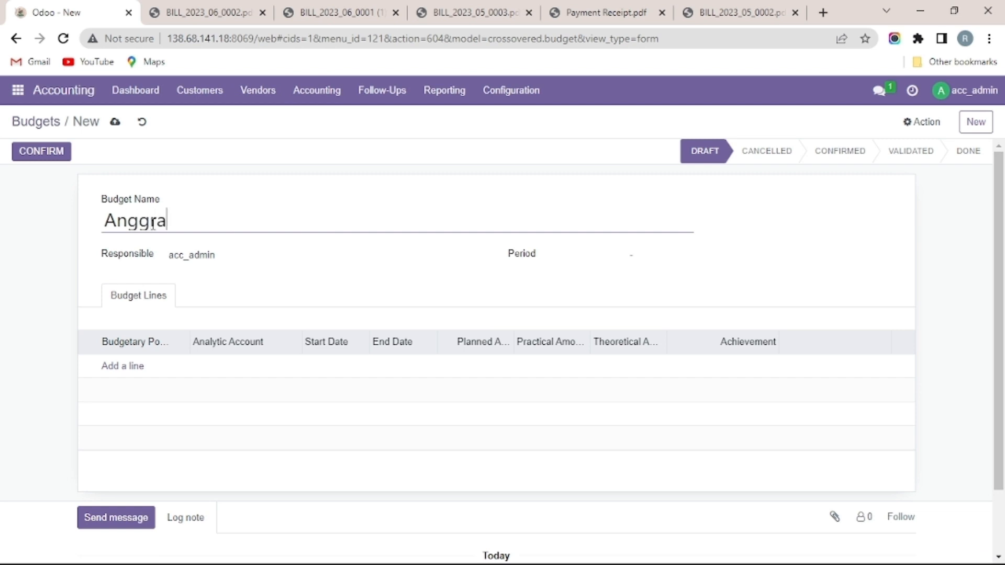
type(" Bu")
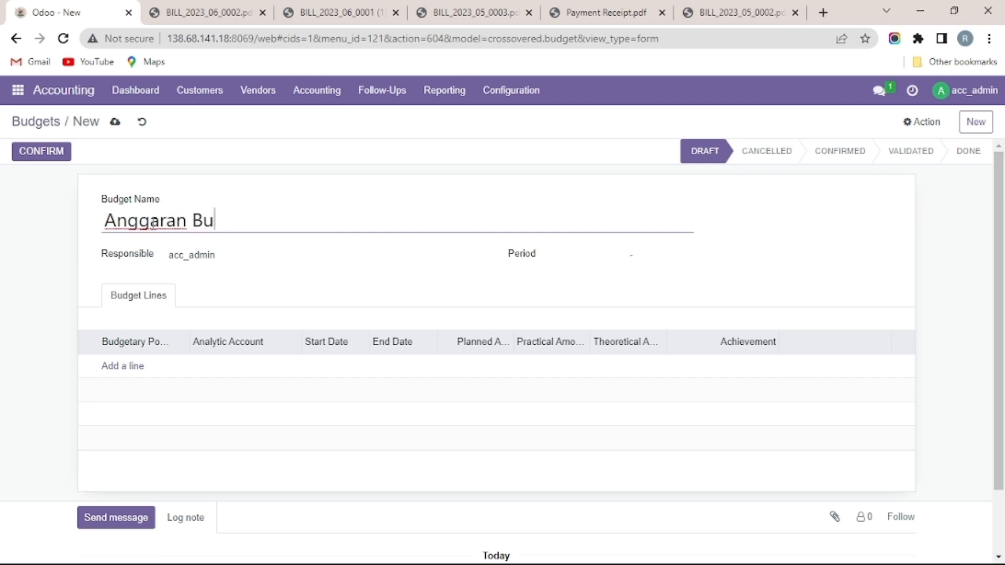
type("lan Juli")
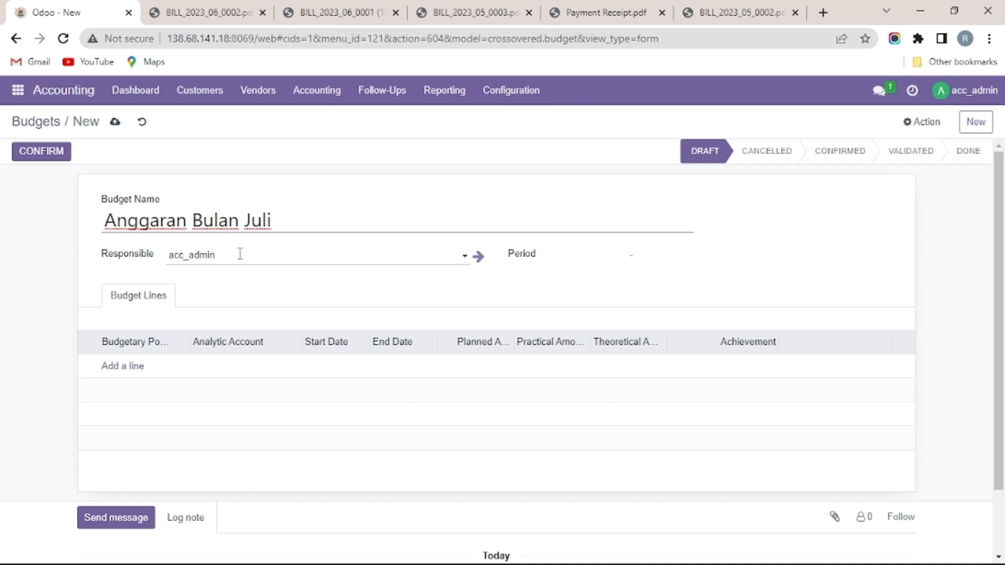
Set the budget's period from 07/01/2023 to 07/31/2023
left_click(571, 263)
left_click(727, 282)
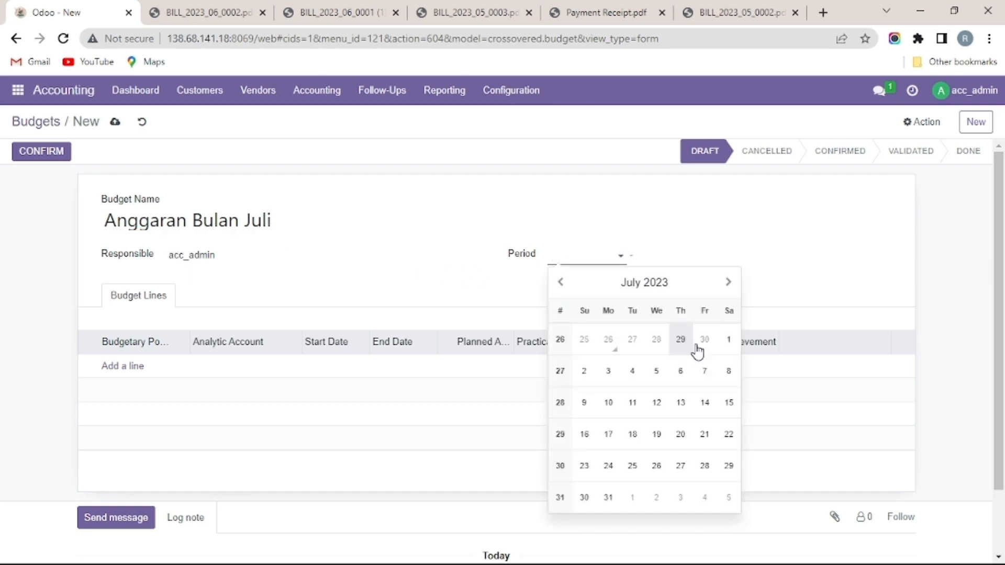
left_click(729, 339)
left_click(816, 282)
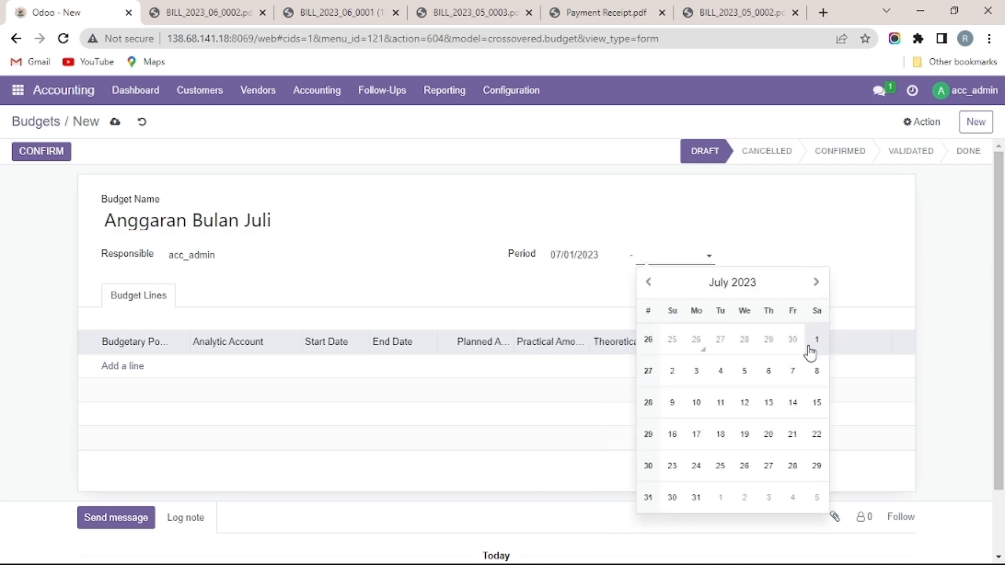
left_click(812, 346)
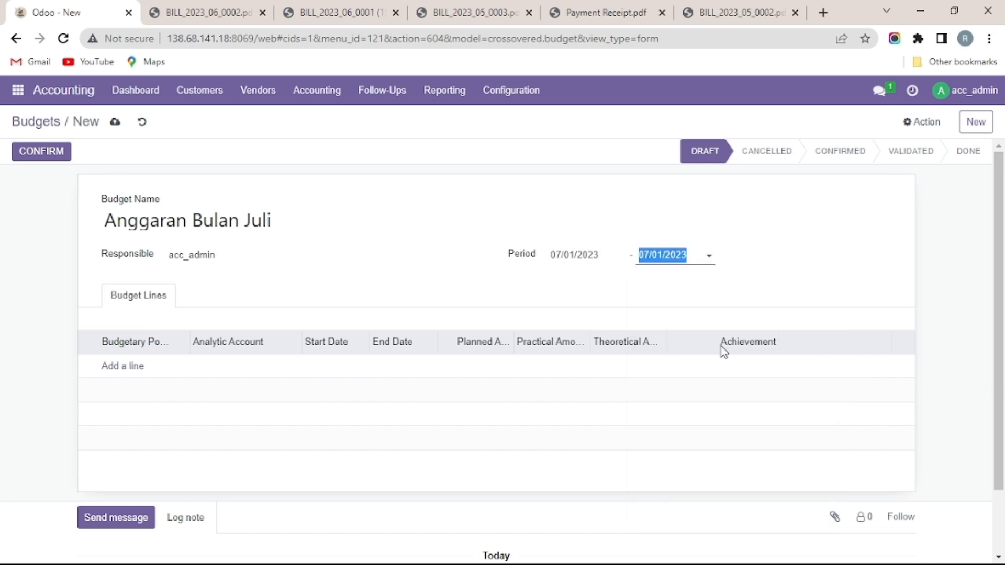
left_click(675, 256)
left_click(697, 494)
Add a budget line with a Beban Operasional budgetary position and a planned amount of Rp 5,000,000
left_click(123, 367)
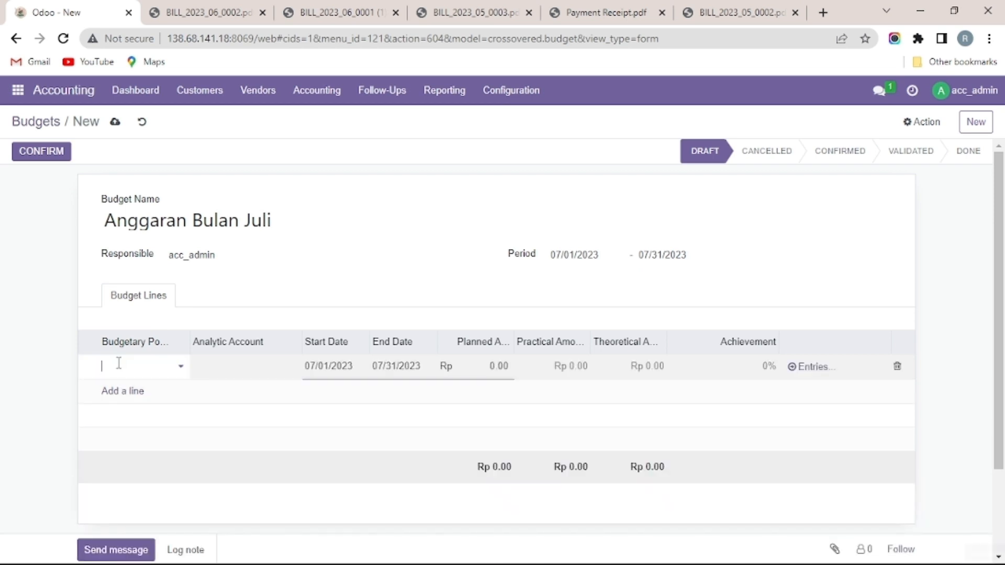
type("Beban")
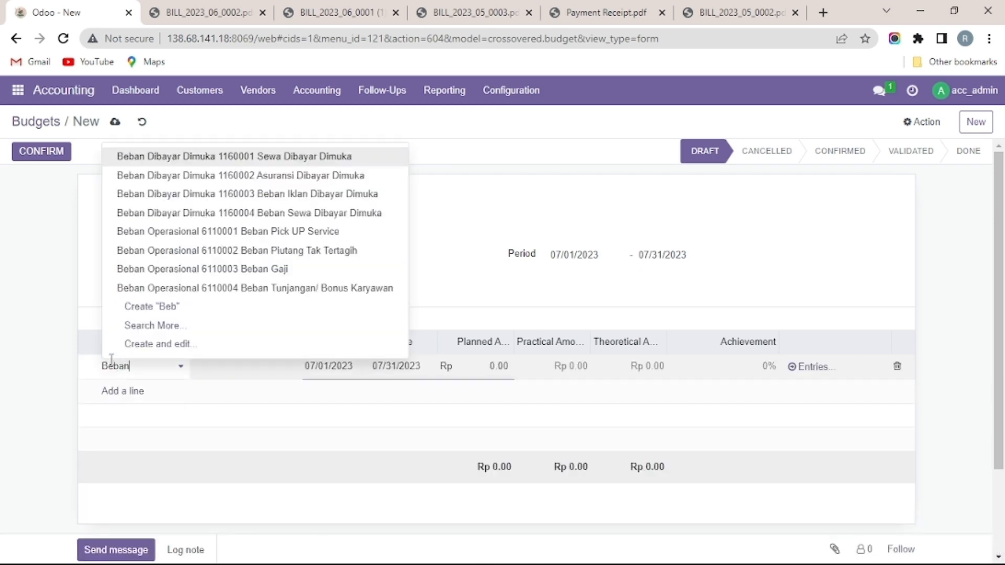
type(" Ope")
left_click(161, 390)
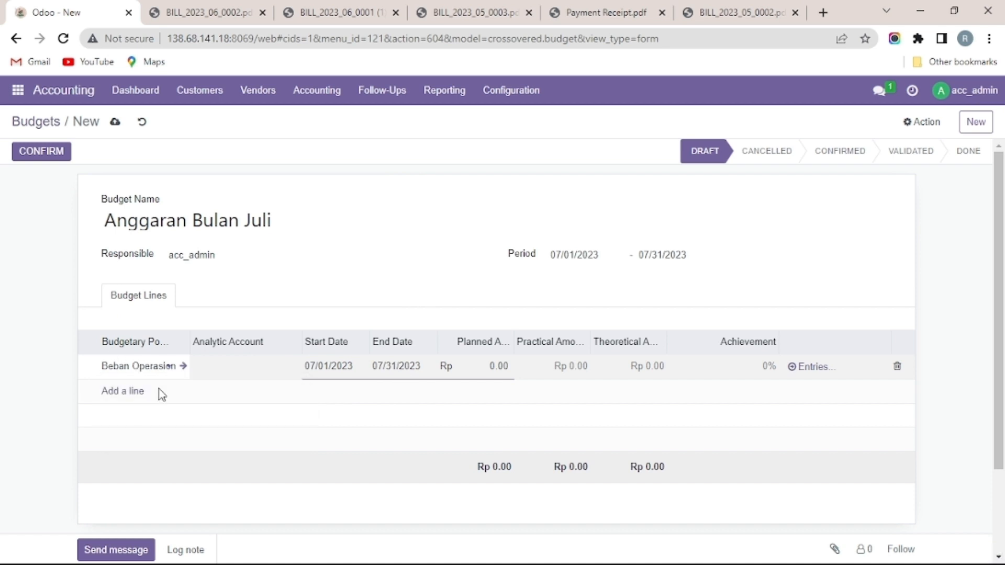
left_click(478, 367)
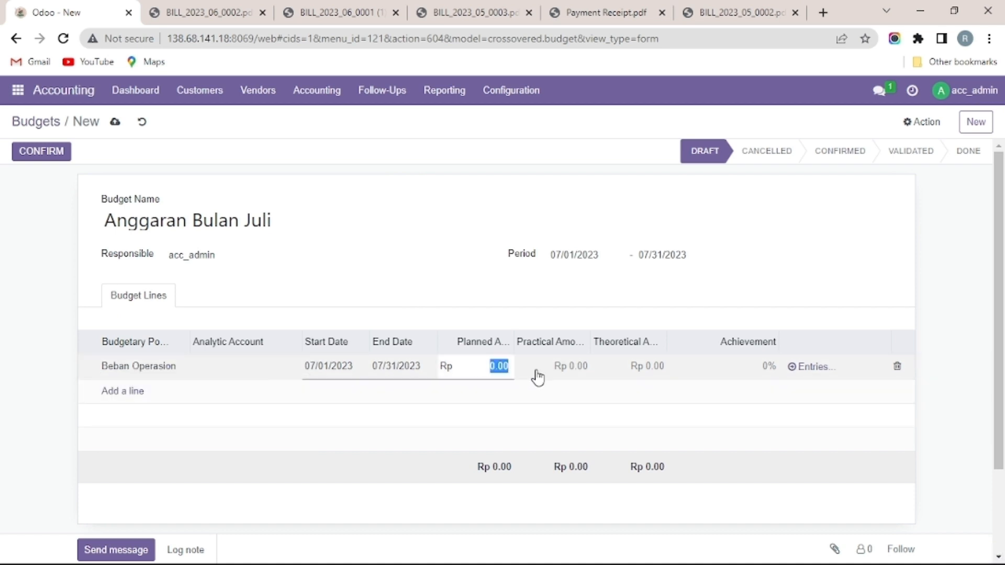
type("5000000")
Add a second budget line for Beban Operasional 6311006 Beban Listrik with a planned amount of Rp 100,000,000
left_click(118, 393)
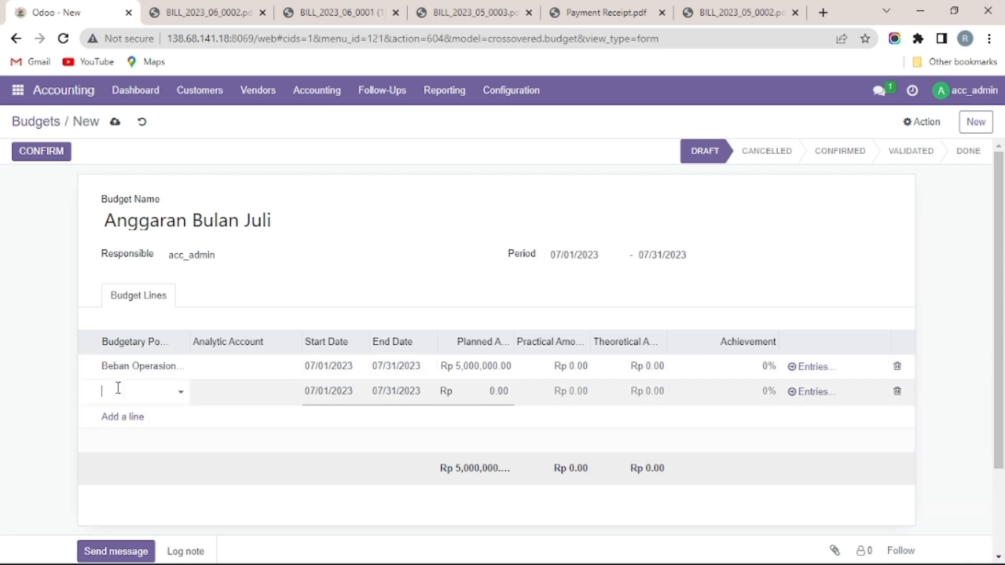
left_click(118, 390)
type("e")
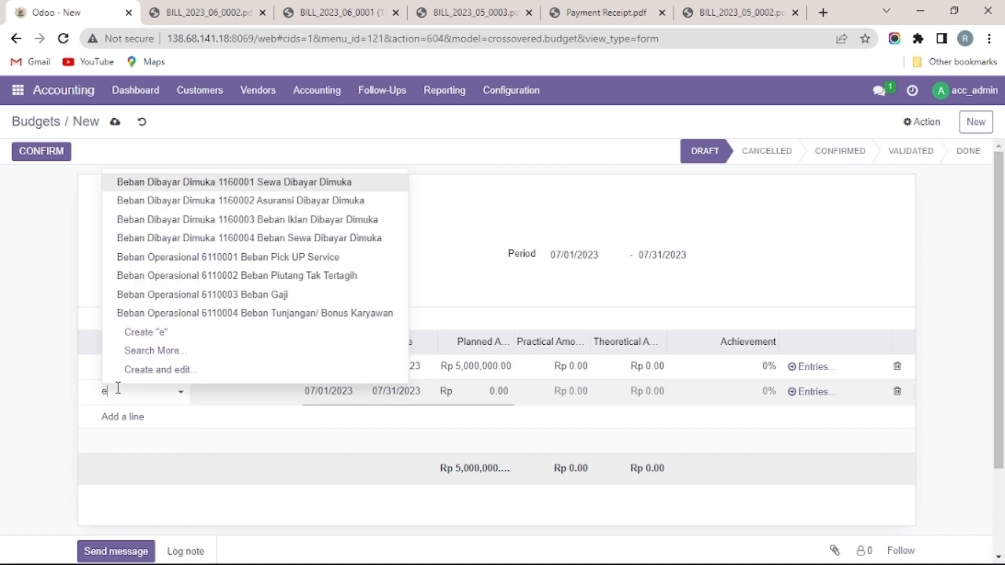
key("BackSpace")
type("beban l")
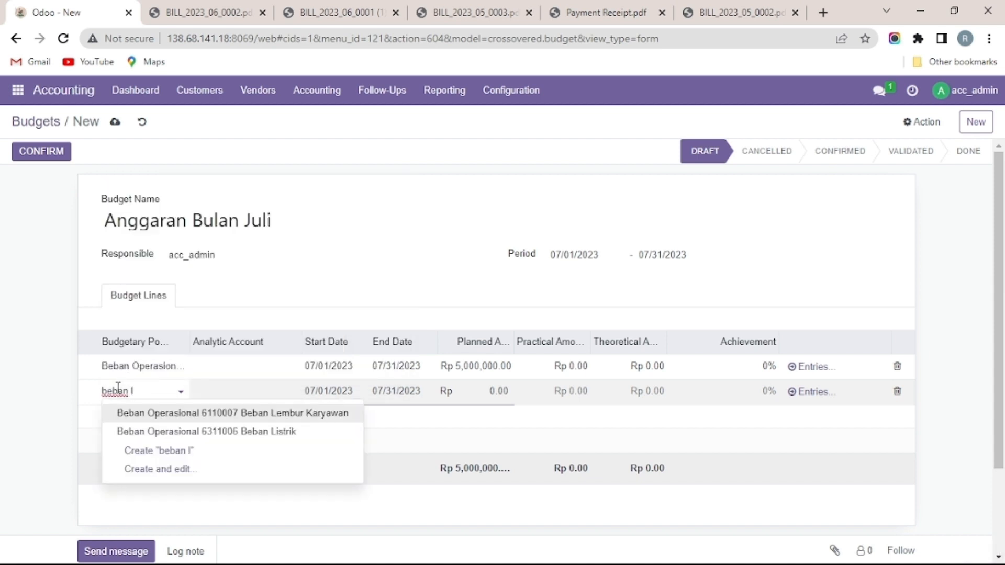
left_click(180, 434)
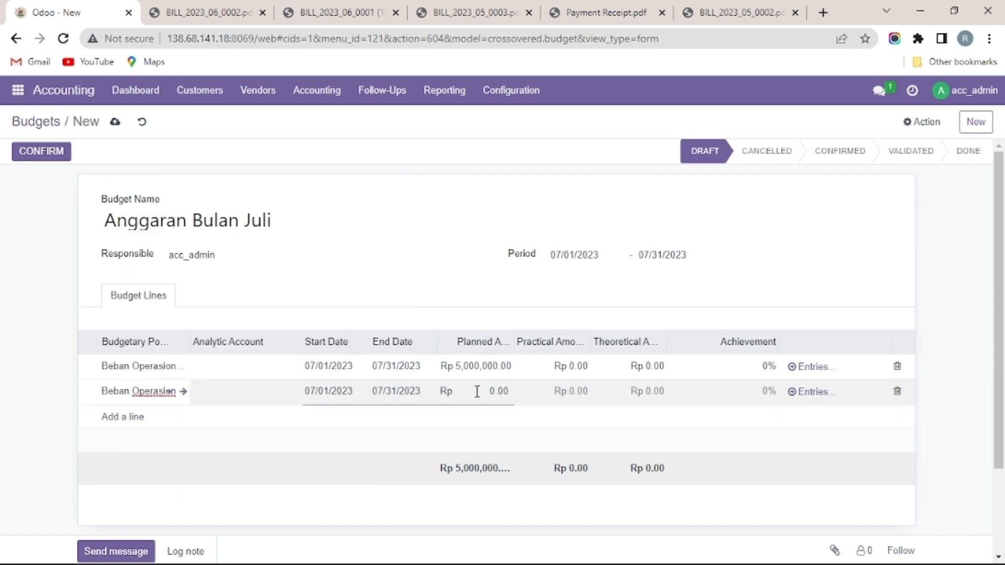
left_click(507, 394)
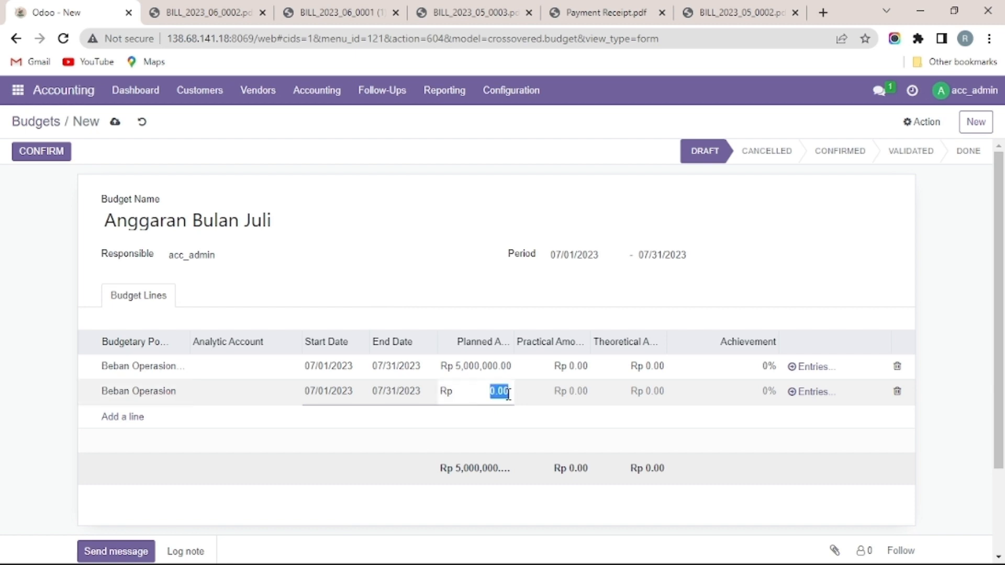
type("100,")
type("000,000")
left_click(460, 314)
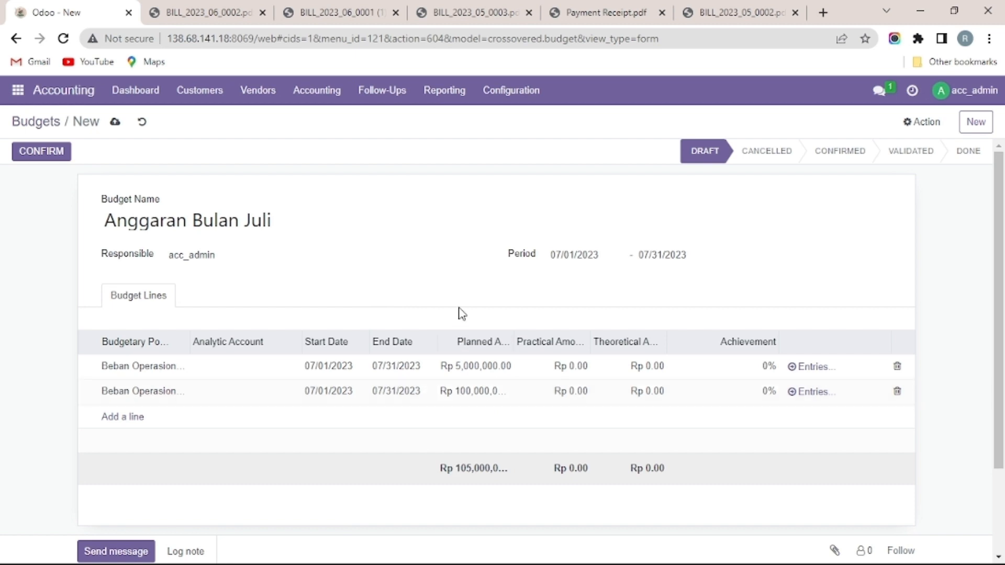
Correct the Beban Listrik line's planned amount to Rp 10,000,000
left_click(477, 390)
left_click(480, 392)
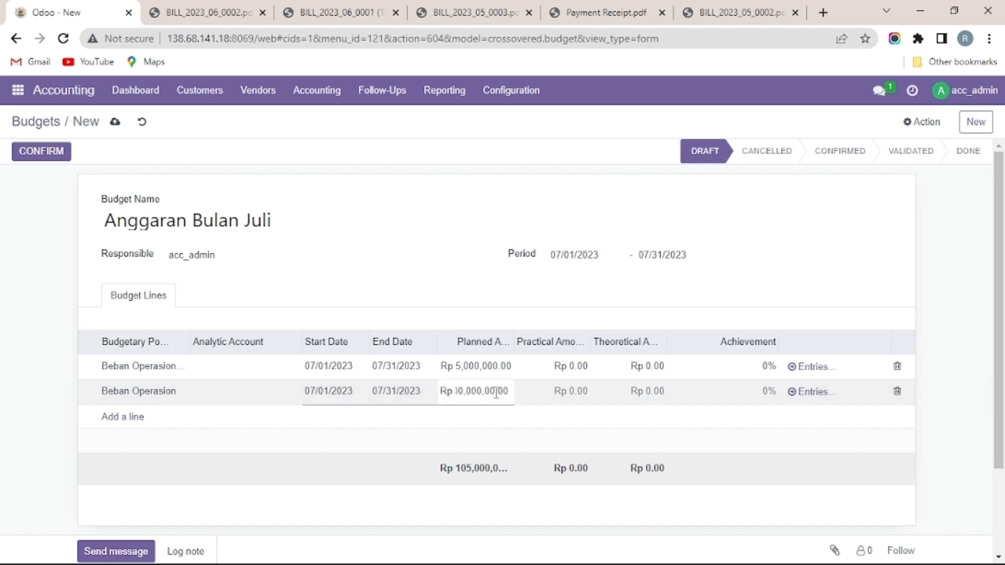
key("BackSpace")
left_click(480, 325)
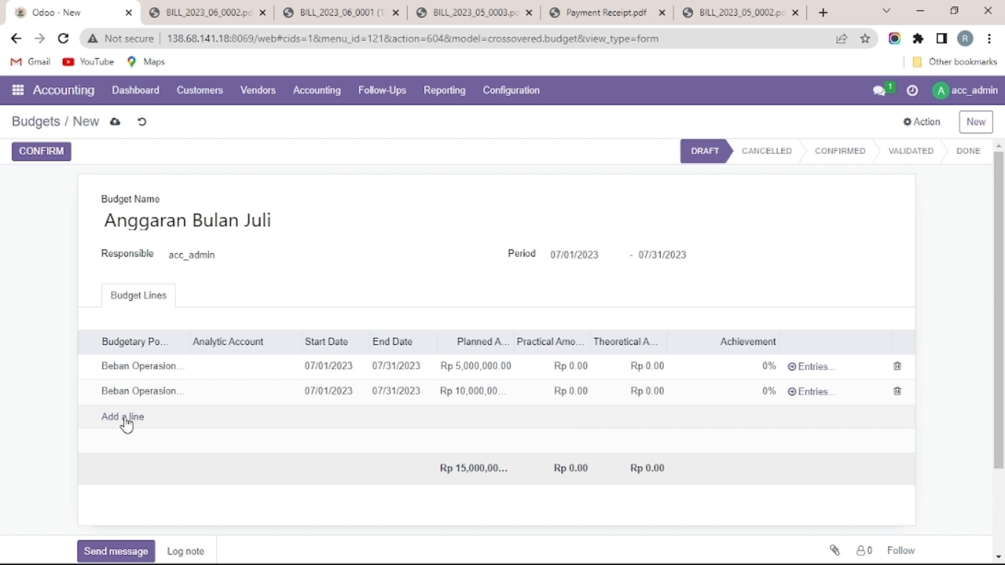
Add a third budget line for Beban Dibayar Dimuka 1160003 Beban Iklan Dibayar Dimuka with a planned amount of Rp 2,900,000
left_click(126, 423)
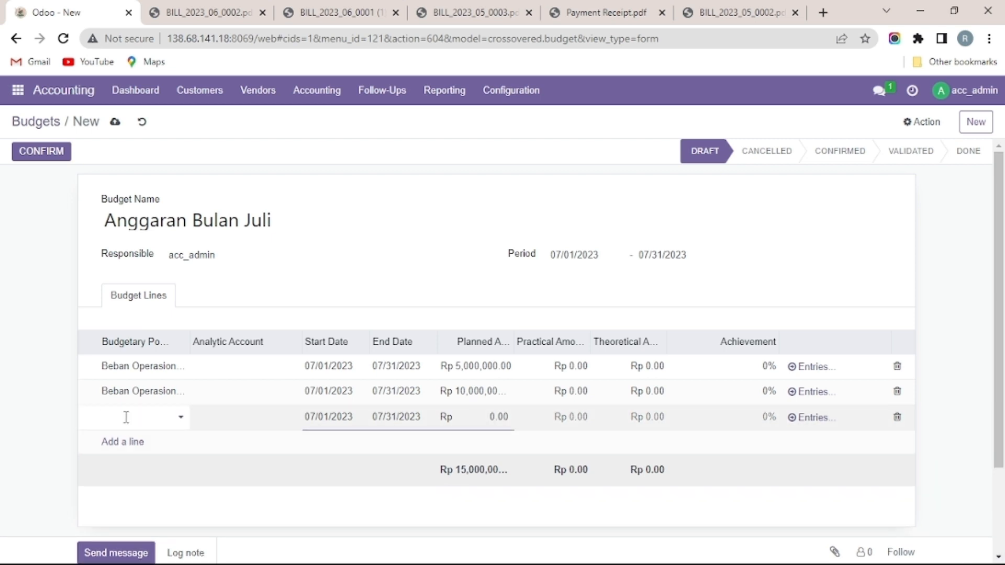
type("iklan")
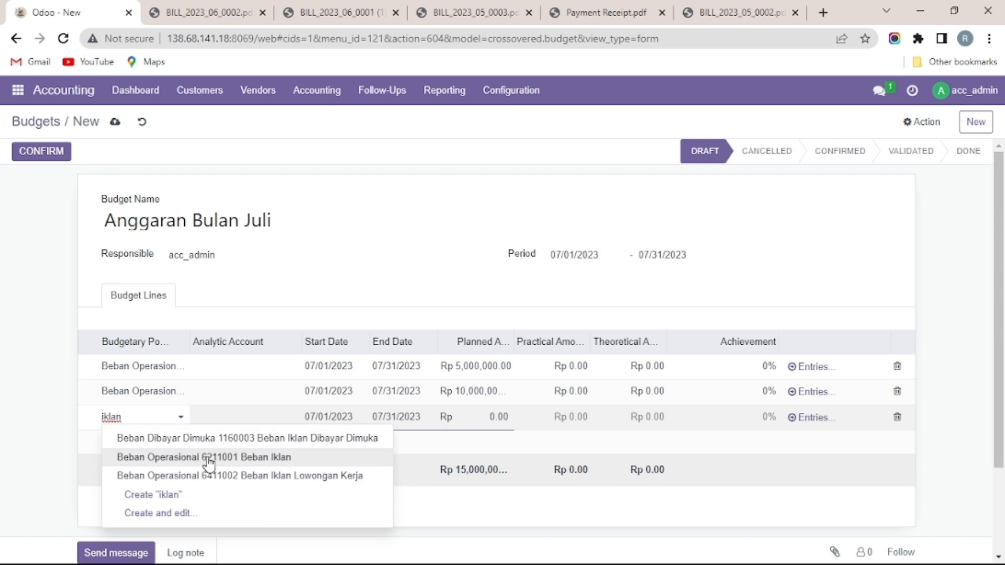
left_click(212, 442)
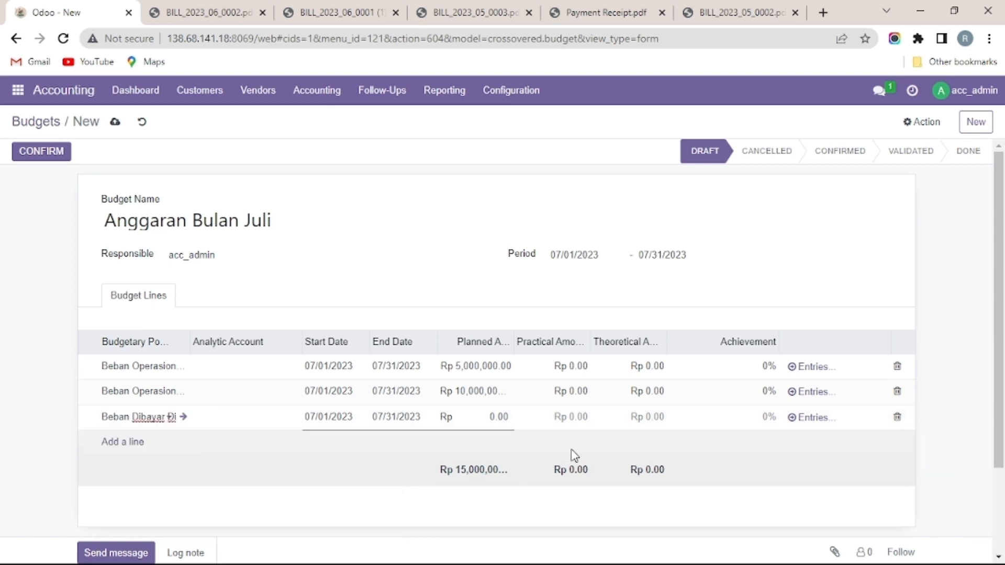
left_click(495, 418)
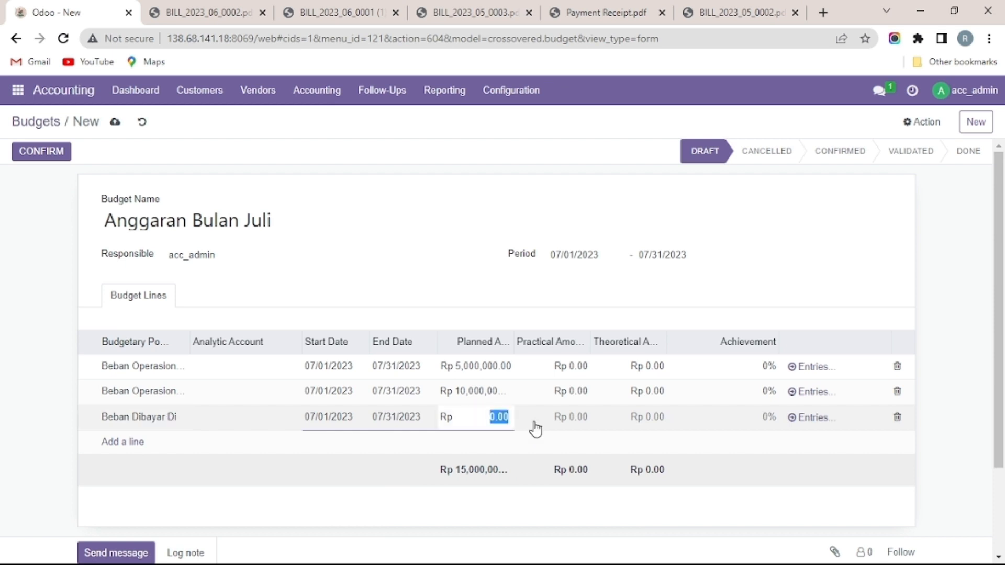
type("2900000")
left_click(401, 459)
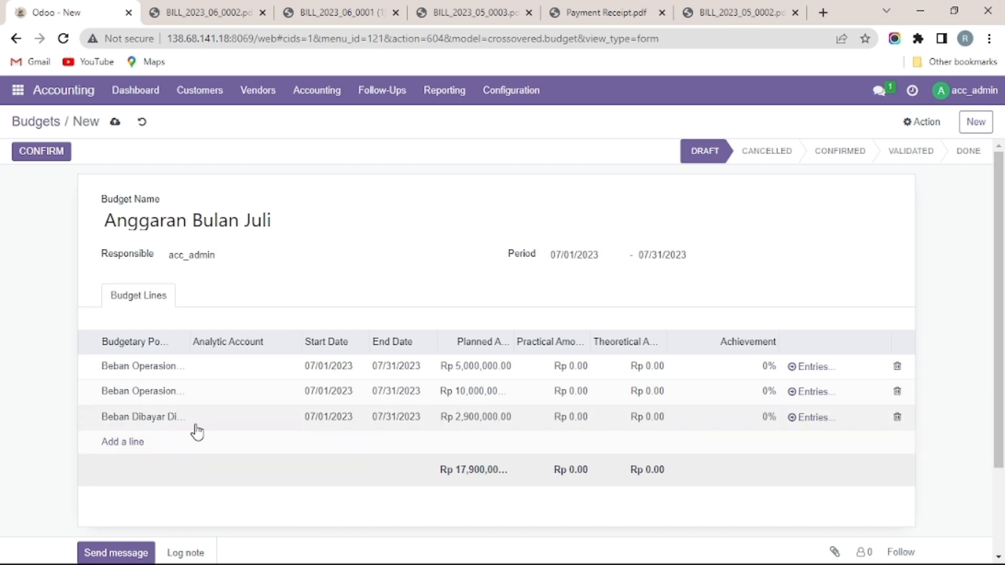
Add a fourth budget line for Beban Operasional 6311003 Beban Internet with a planned amount of Rp 6,000,000
left_click(136, 448)
left_click(136, 441)
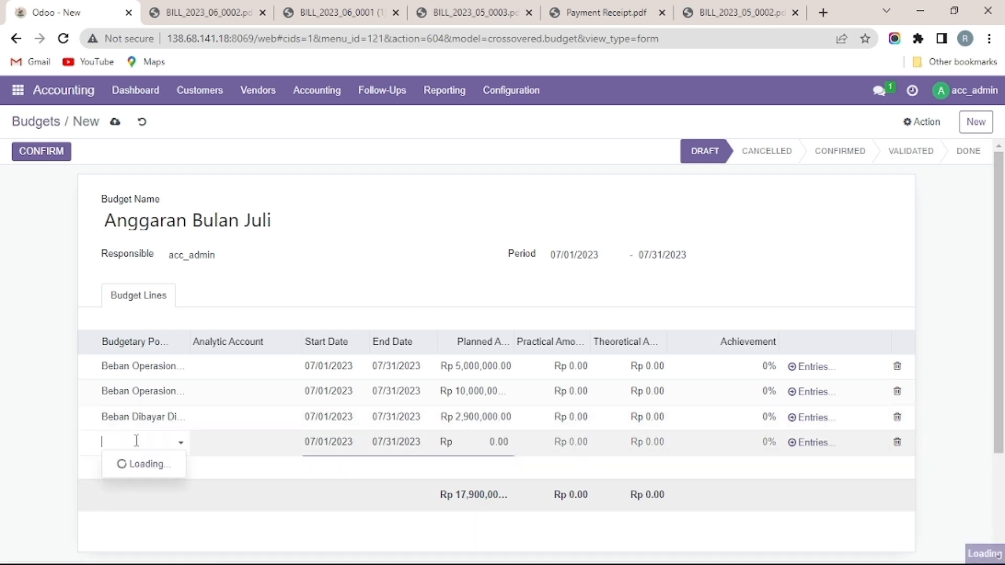
type("inter")
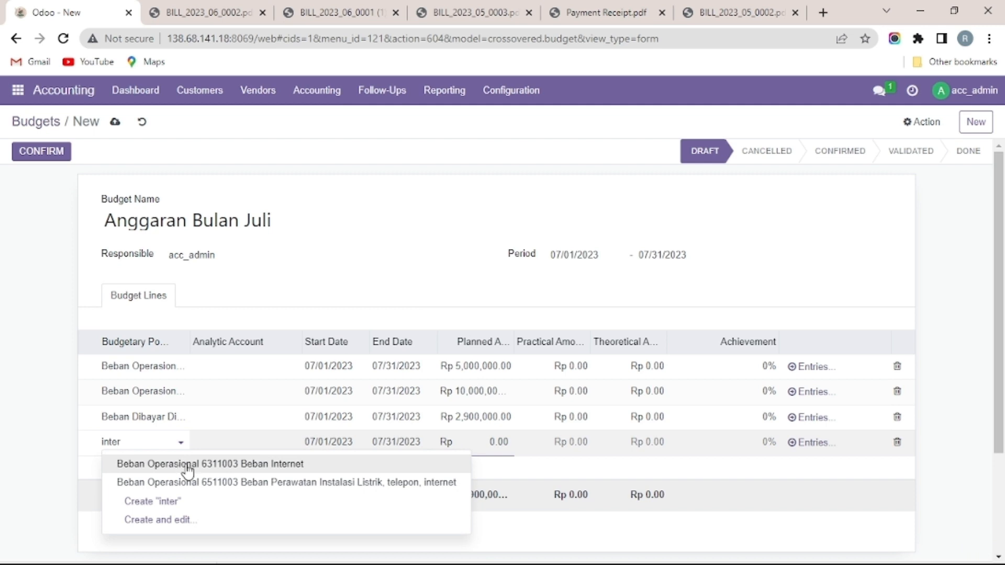
left_click(188, 464)
left_click(473, 444)
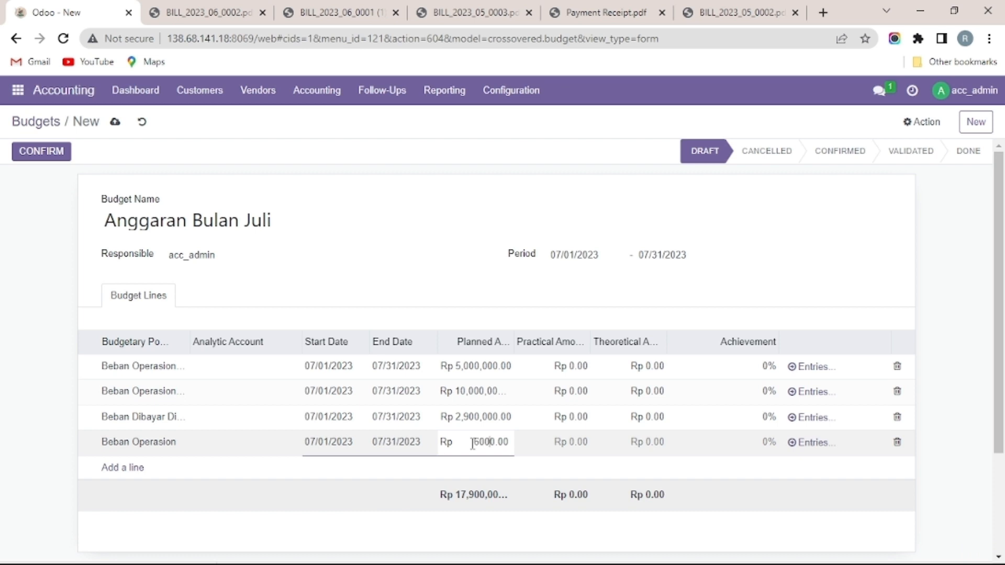
left_click(444, 298)
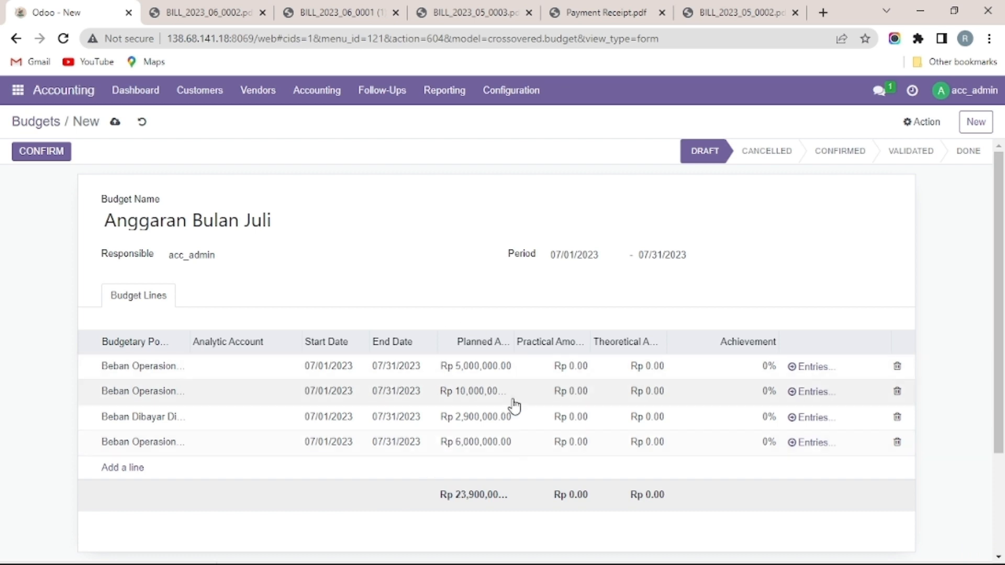
Correct the Beban Internet line's planned amount to Rp 600,000
left_click(496, 444)
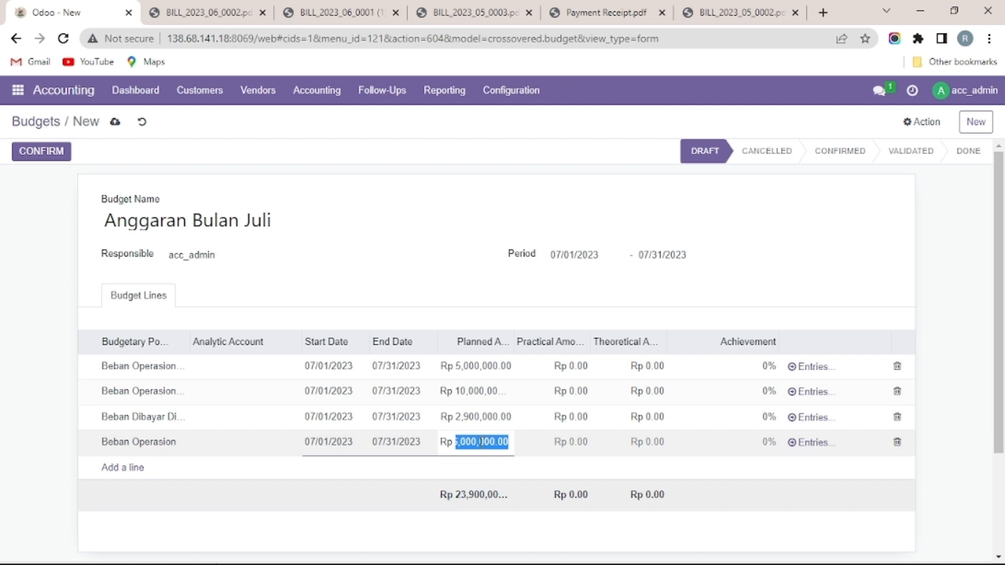
left_click(510, 442)
left_click_drag(498, 443, 485, 443)
key("BackSpace")
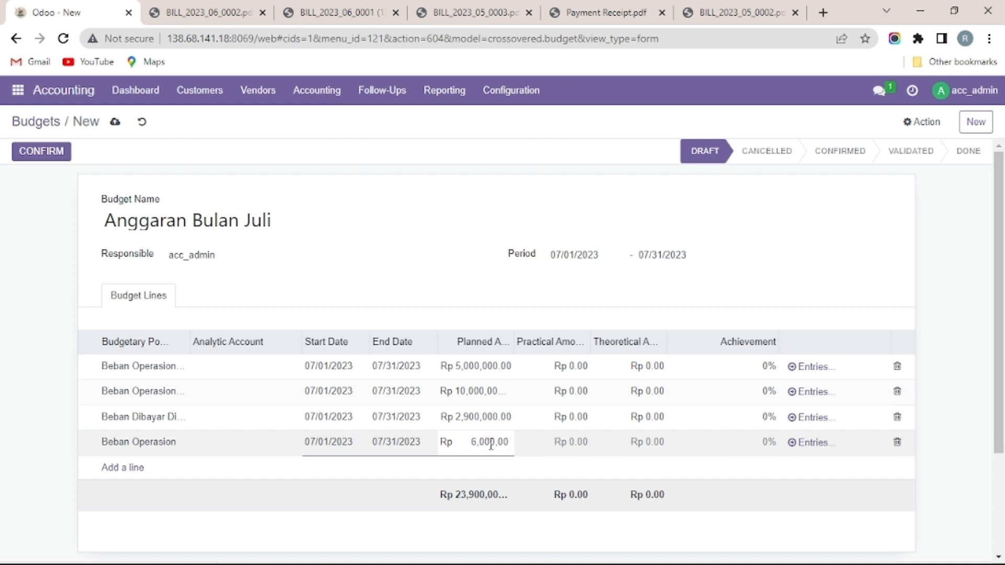
left_click(463, 319)
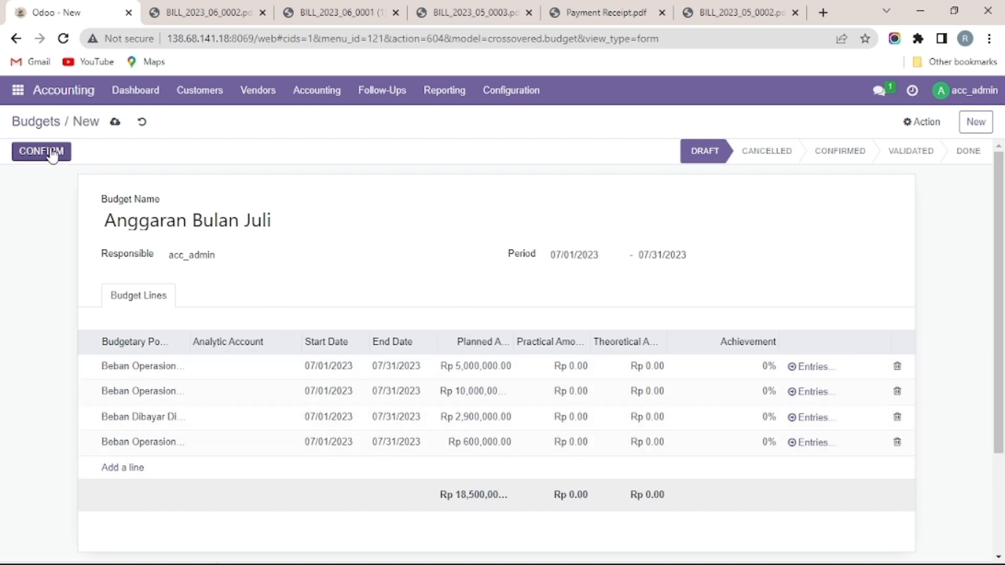
Save and confirm the Anggaran Bulan Juli budget and leave its form
left_click(115, 123)
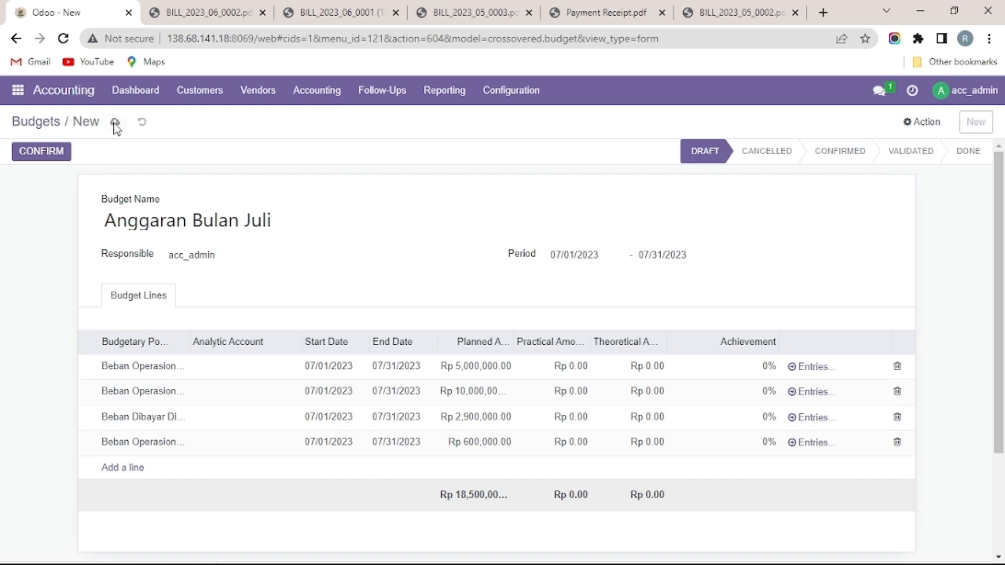
left_click(35, 154)
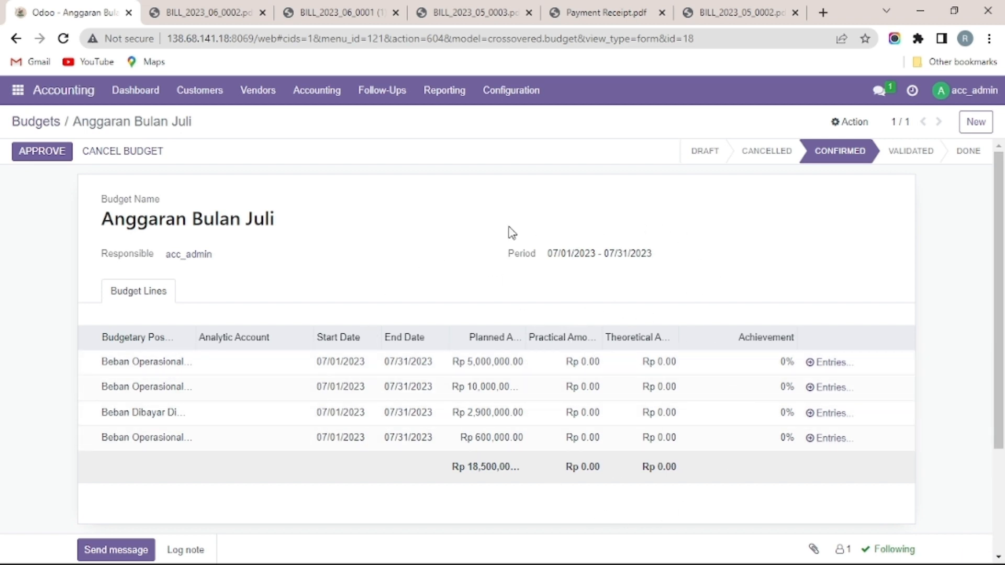
left_click(46, 127)
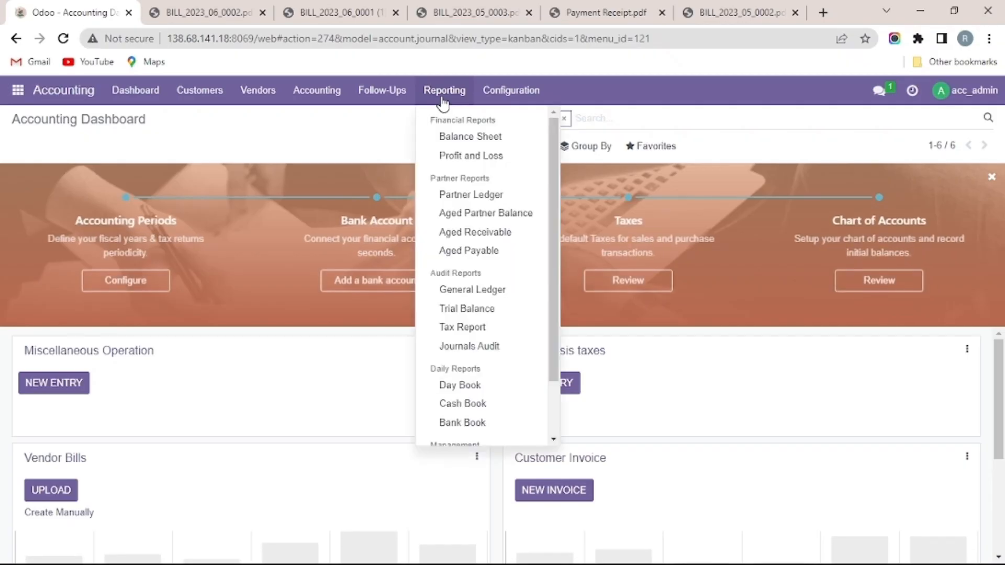
Open the Profit and Loss report options and set the start date to 05/01/2023
left_click(459, 154)
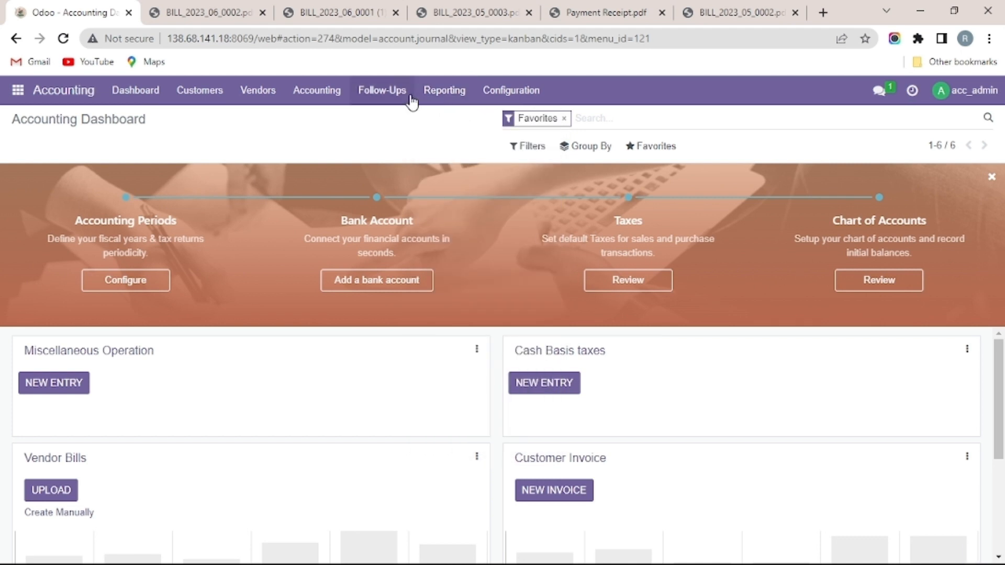
left_click(420, 92)
left_click(456, 157)
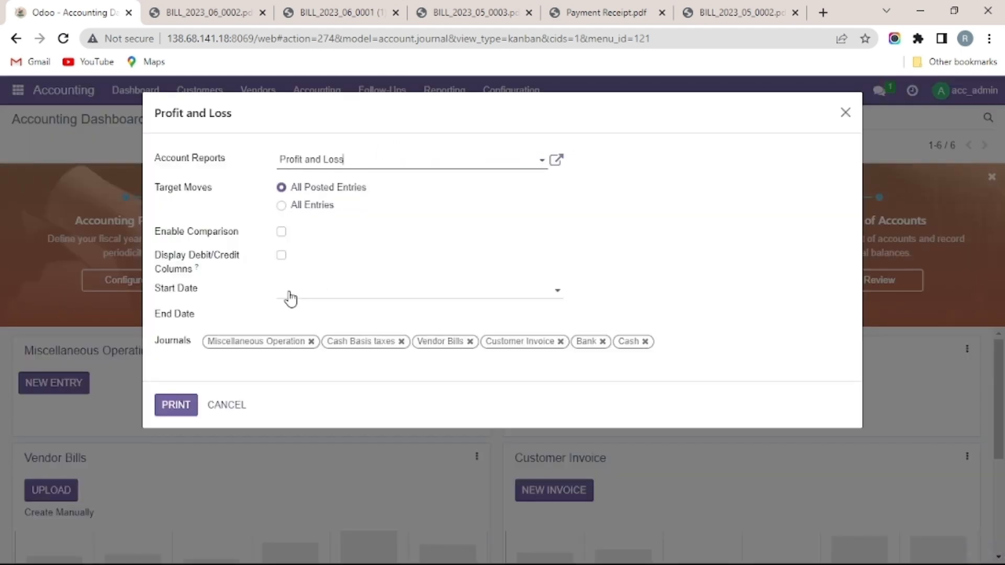
left_click(290, 296)
left_click(290, 316)
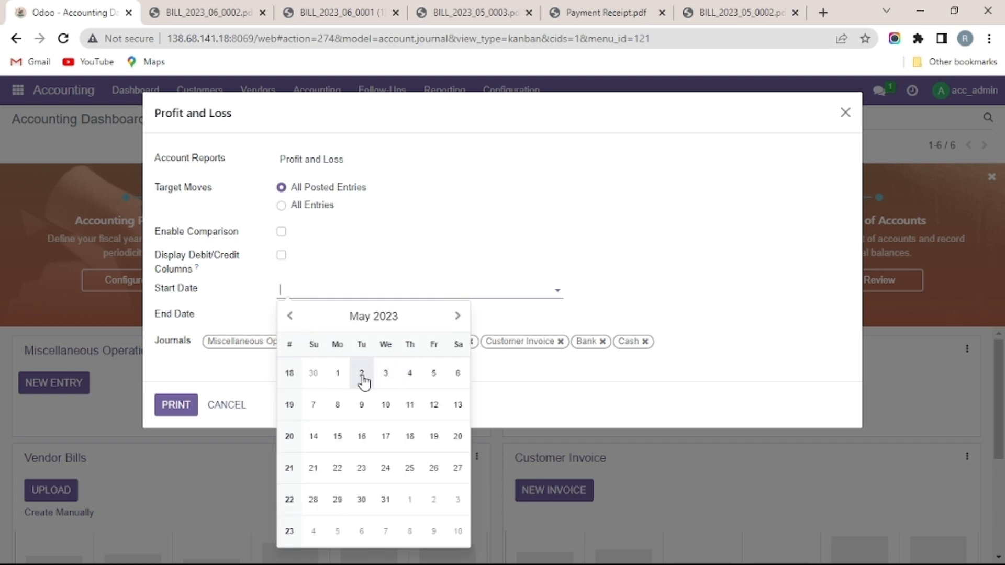
left_click(338, 374)
Set the Profit and Loss end date to 07/31/2023, print the report and close its options
left_click(406, 314)
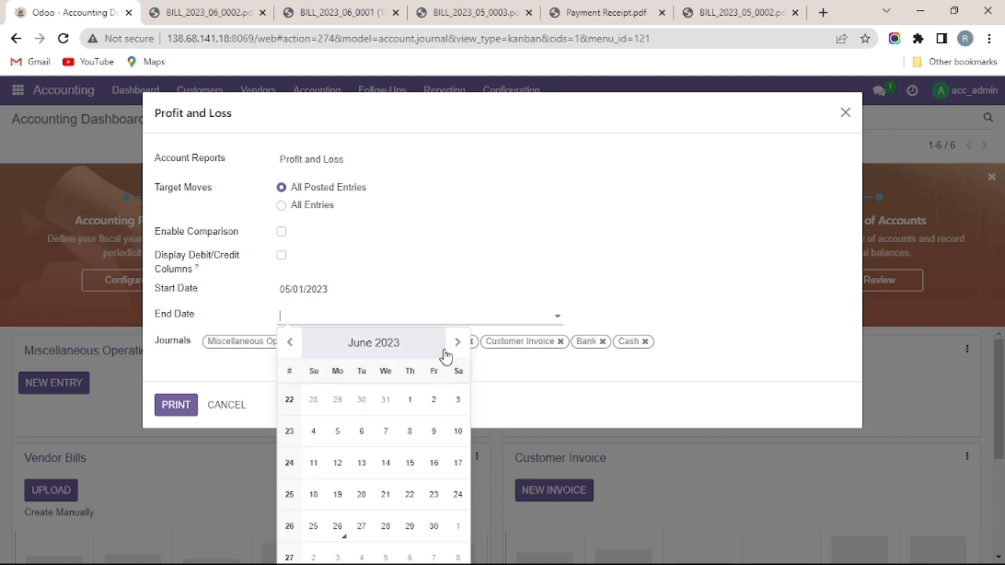
left_click(445, 353)
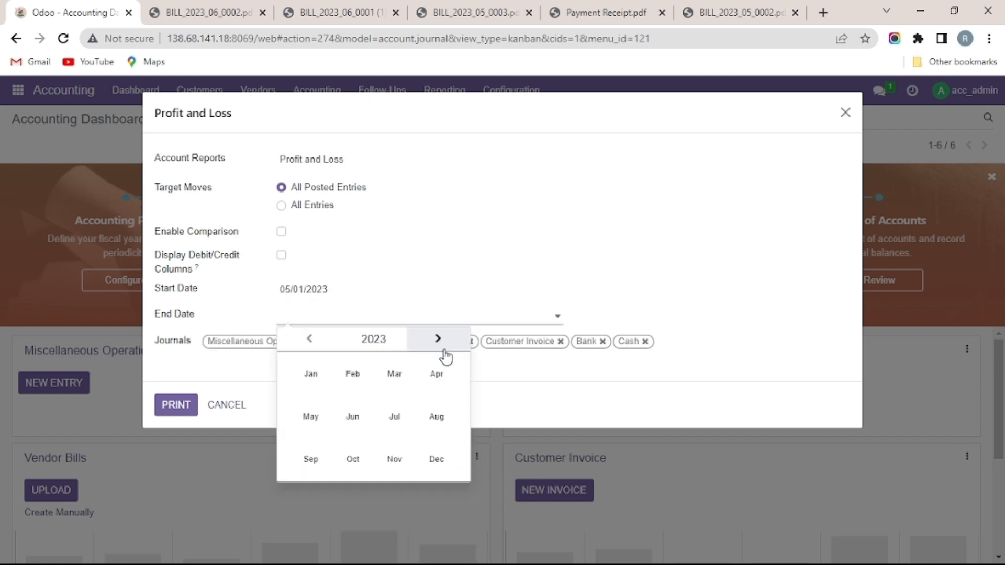
left_click(395, 416)
left_click(337, 558)
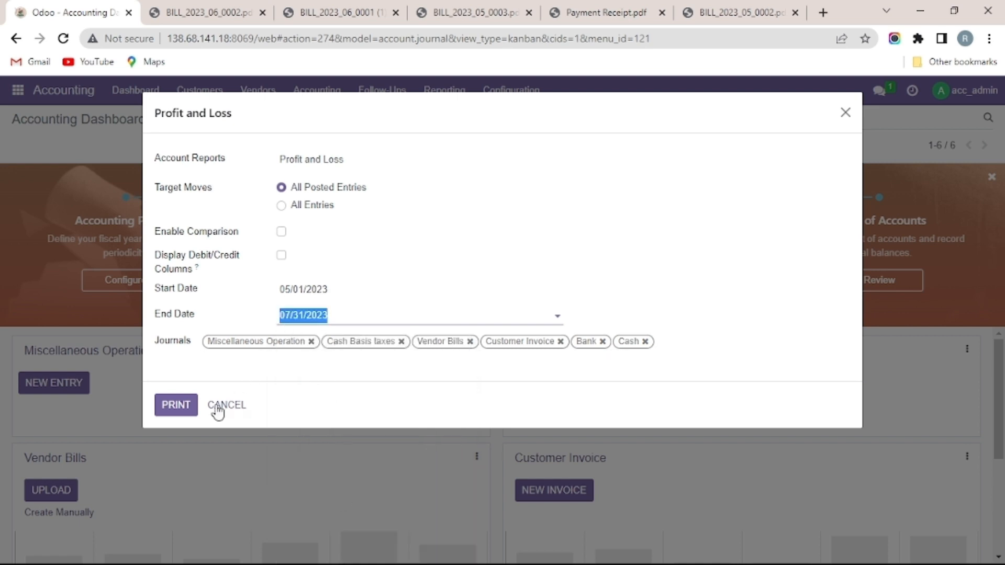
left_click(176, 412)
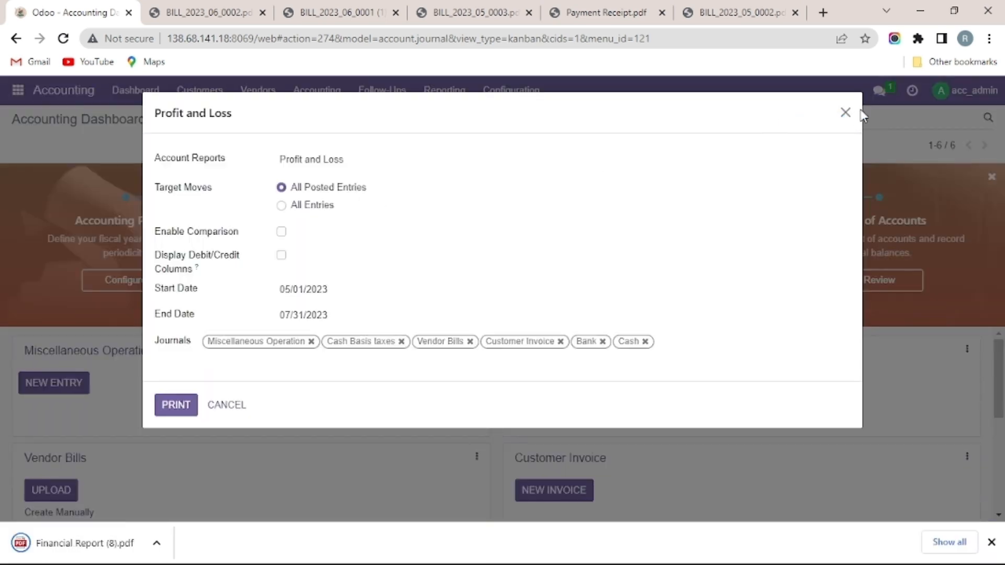
left_click(846, 113)
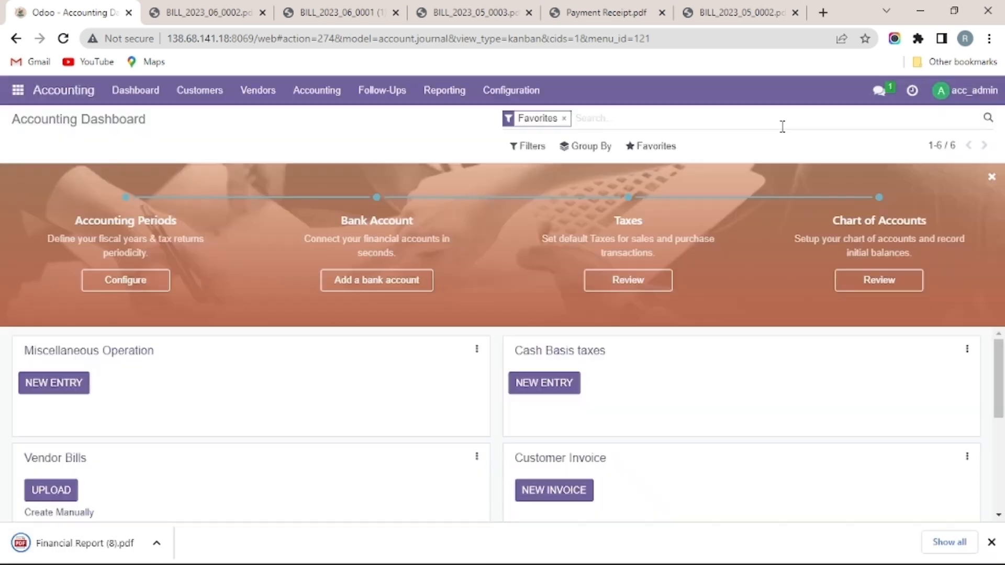
Open the Balance Sheet report options and set the start date to 05/01/2023
left_click(444, 90)
left_click(457, 139)
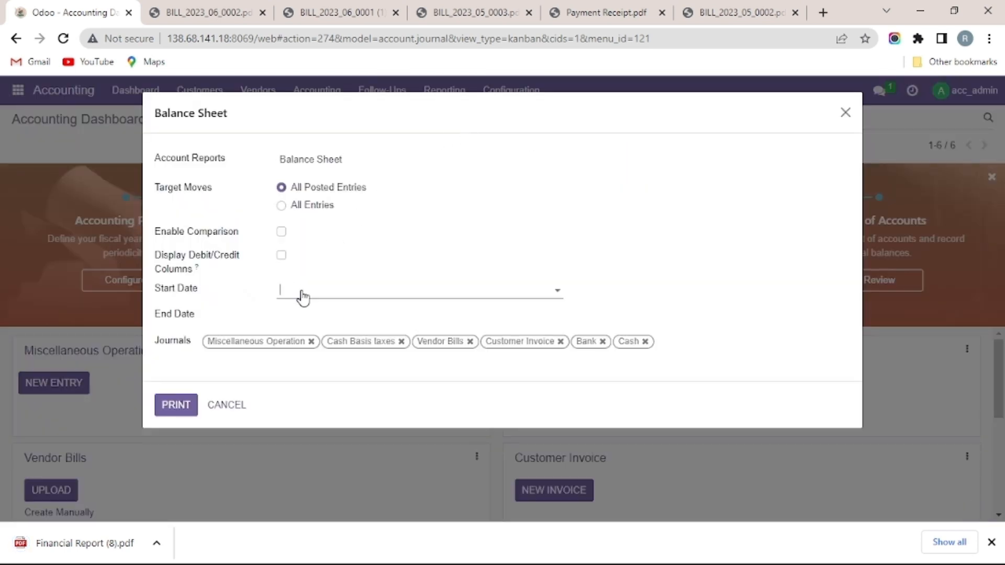
left_click(300, 294)
left_click(290, 316)
left_click(338, 373)
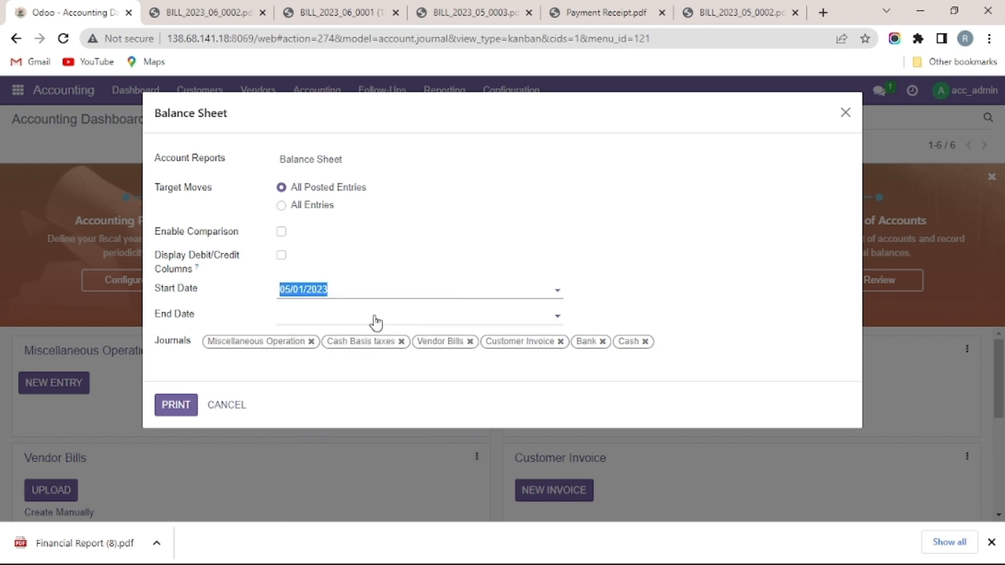
Set the Balance Sheet end date to 07/31/2023, print the report and close its options
left_click(375, 319)
left_click(457, 342)
left_click(458, 494)
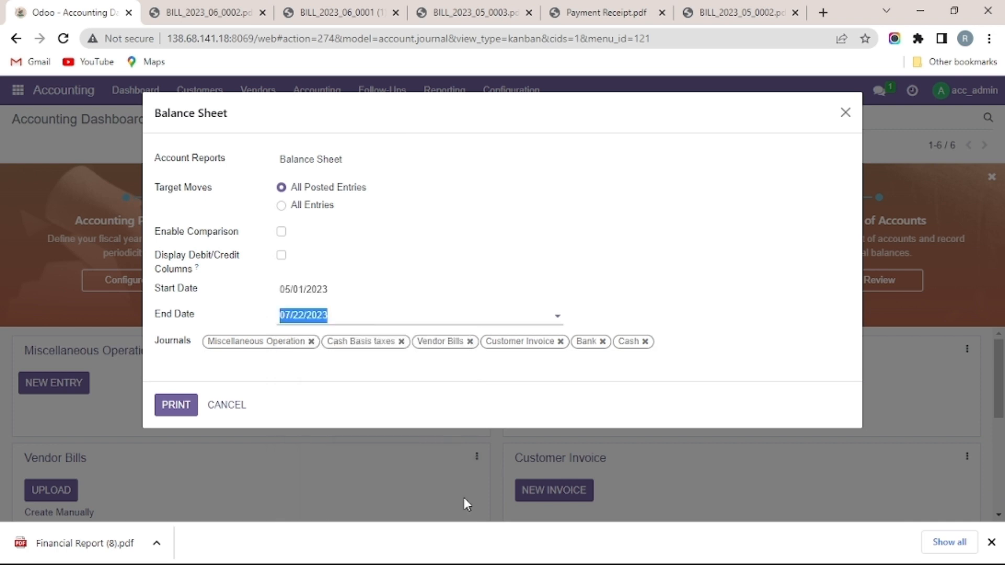
left_click(305, 321)
left_click(305, 321)
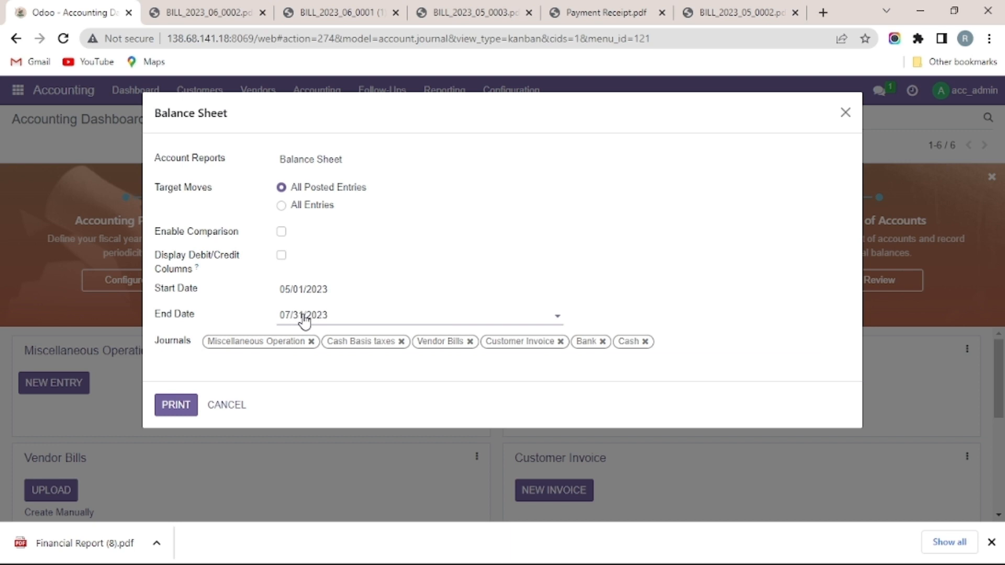
left_click(192, 403)
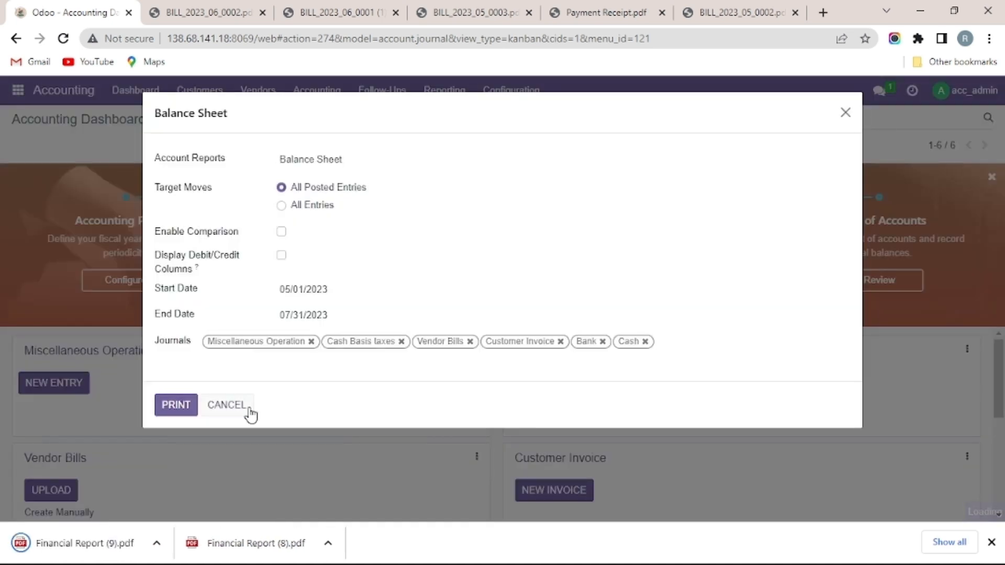
left_click(847, 115)
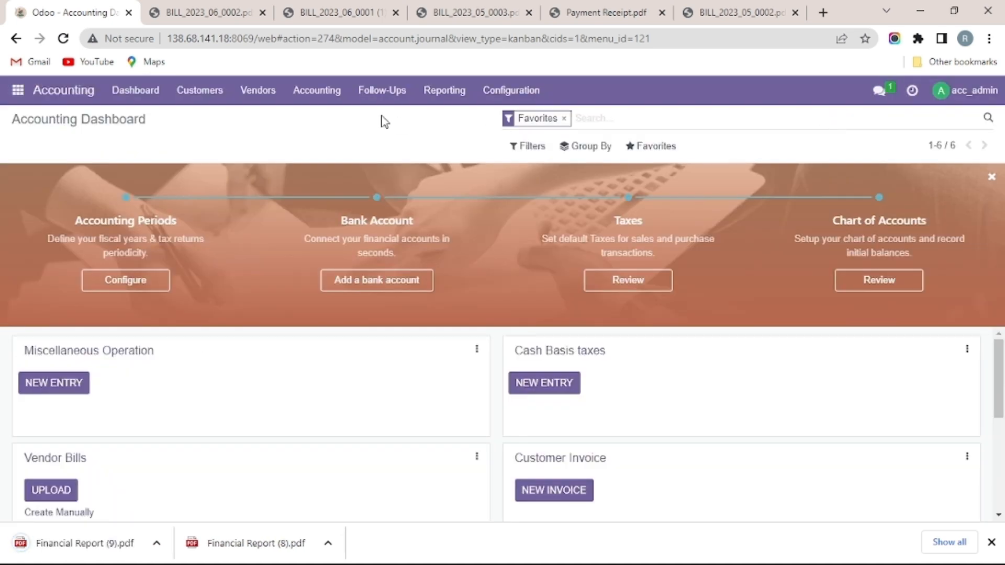
Open the General Ledger report options and set the start date to 05/01/2023
left_click(443, 93)
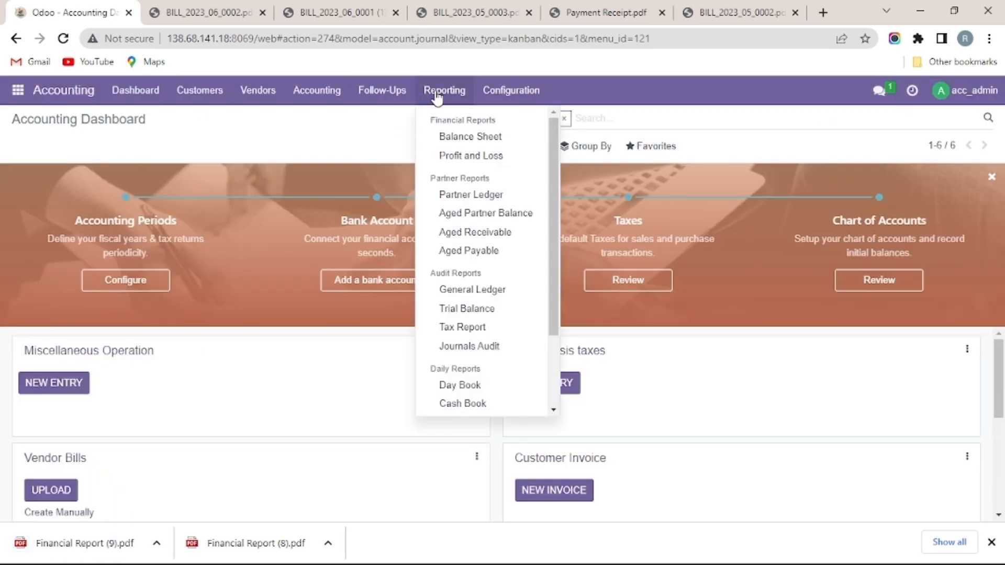
left_click(508, 289)
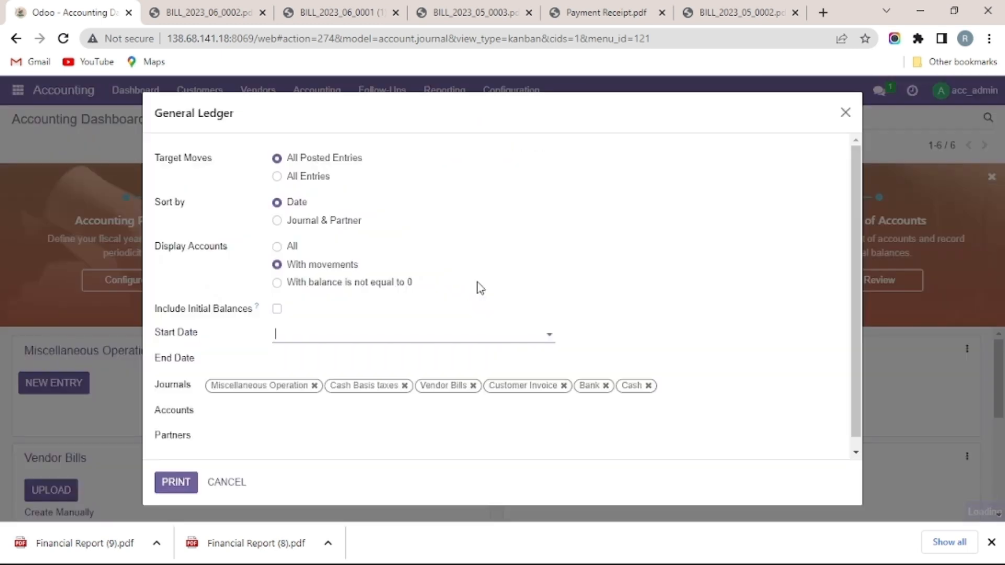
left_click(342, 340)
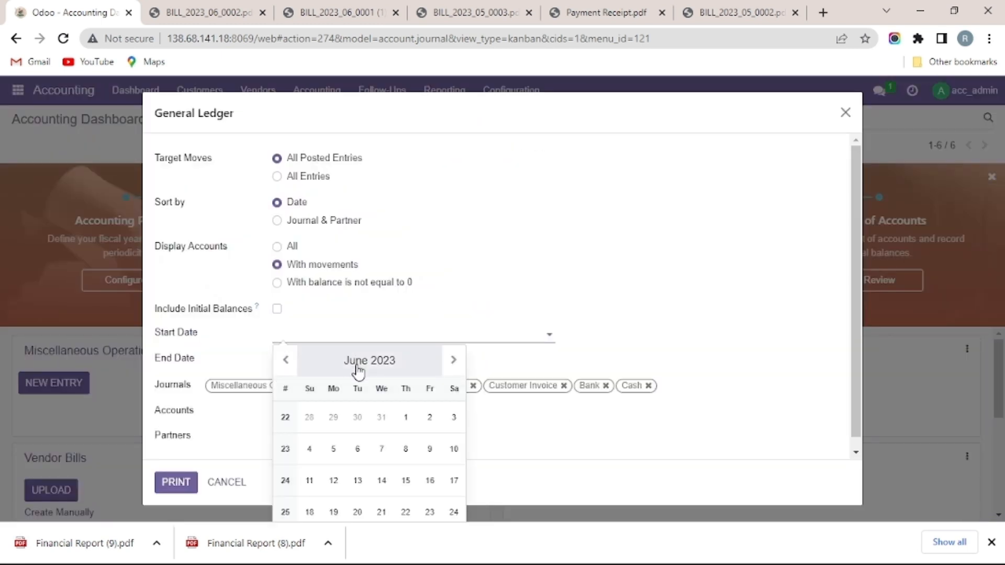
left_click(285, 359)
left_click(333, 417)
Set the General Ledger end date to 07/31/2023, print the report and close its options
left_click(377, 362)
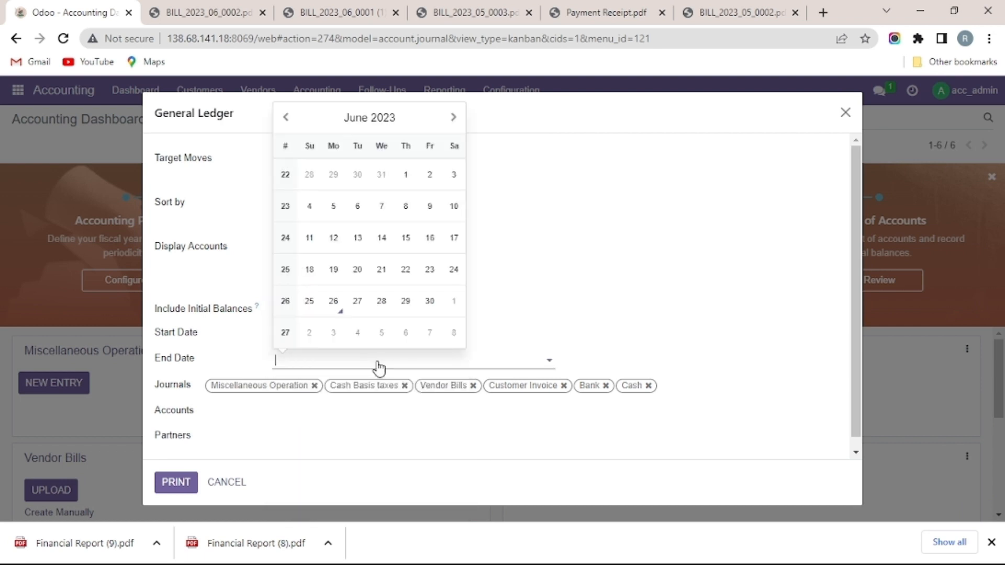
left_click(453, 118)
left_click(453, 117)
left_click(286, 117)
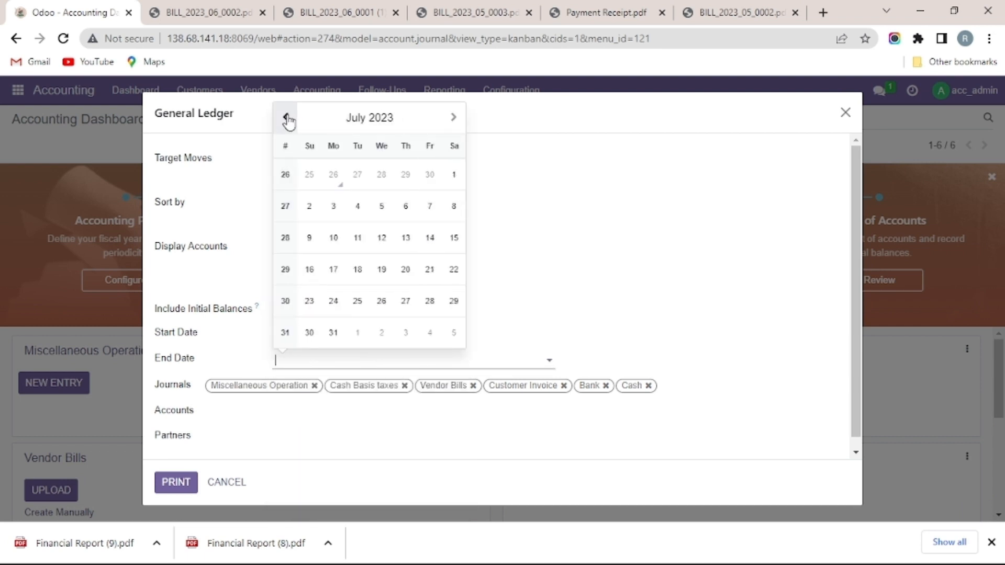
left_click(334, 333)
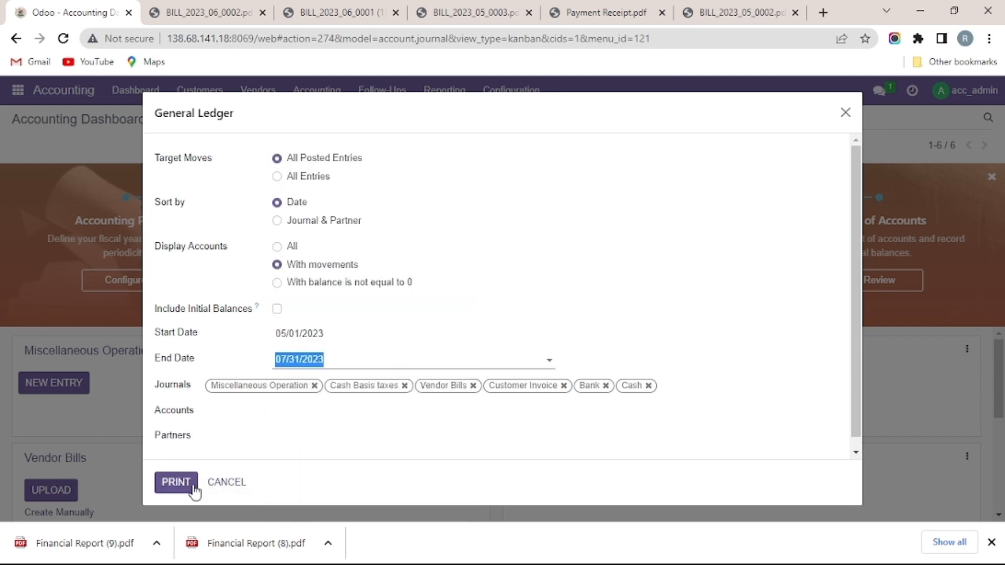
left_click(175, 482)
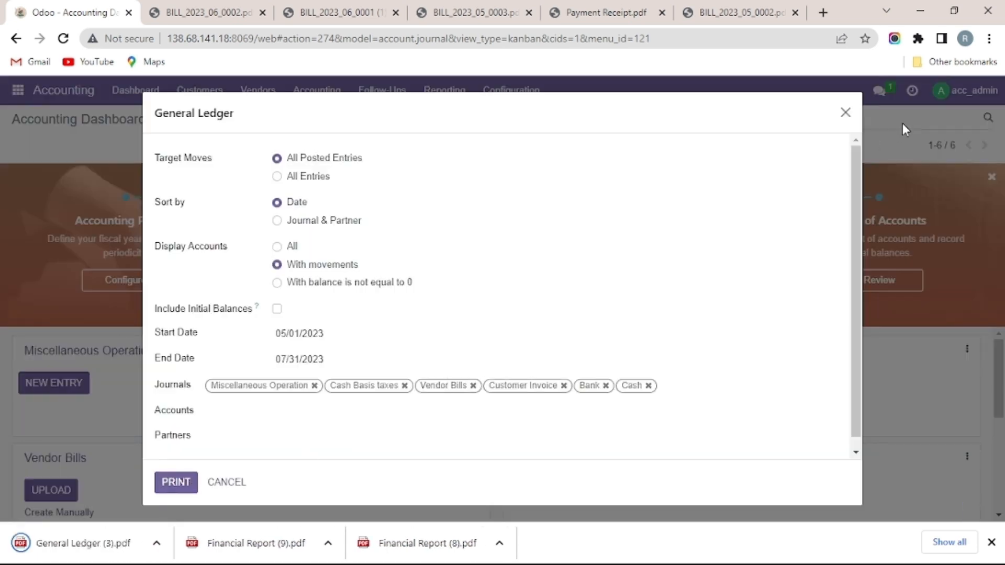
left_click(846, 112)
Open the downloaded Profit and Loss and Balance Sheet PDFs and review their account balances
left_click(425, 542)
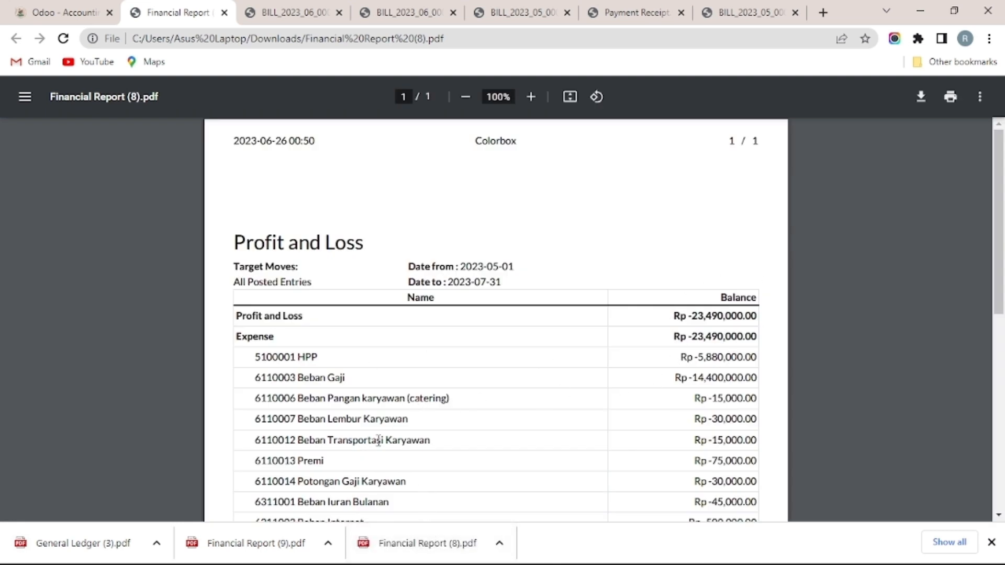
scroll(378, 441, "down", 1)
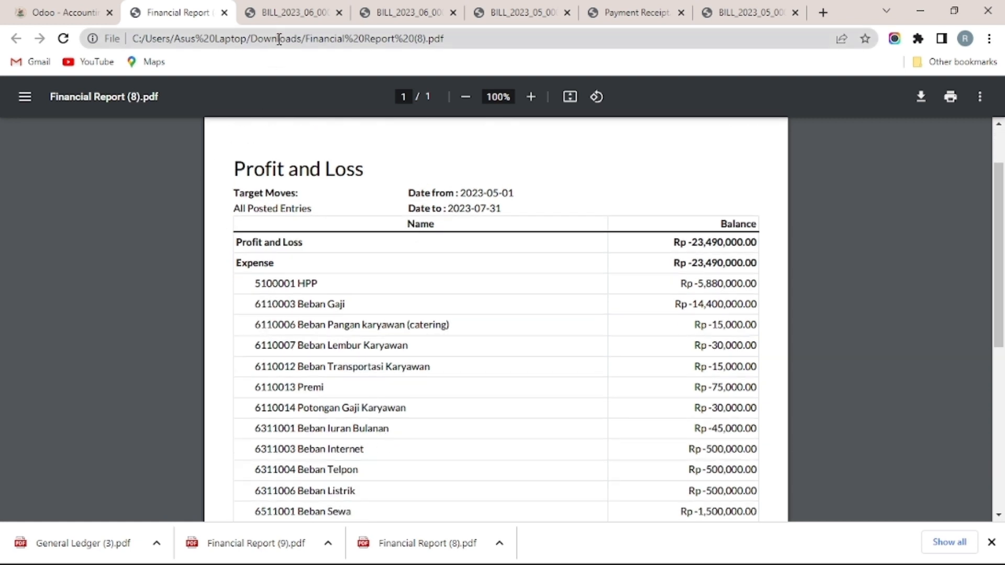
left_click(276, 543)
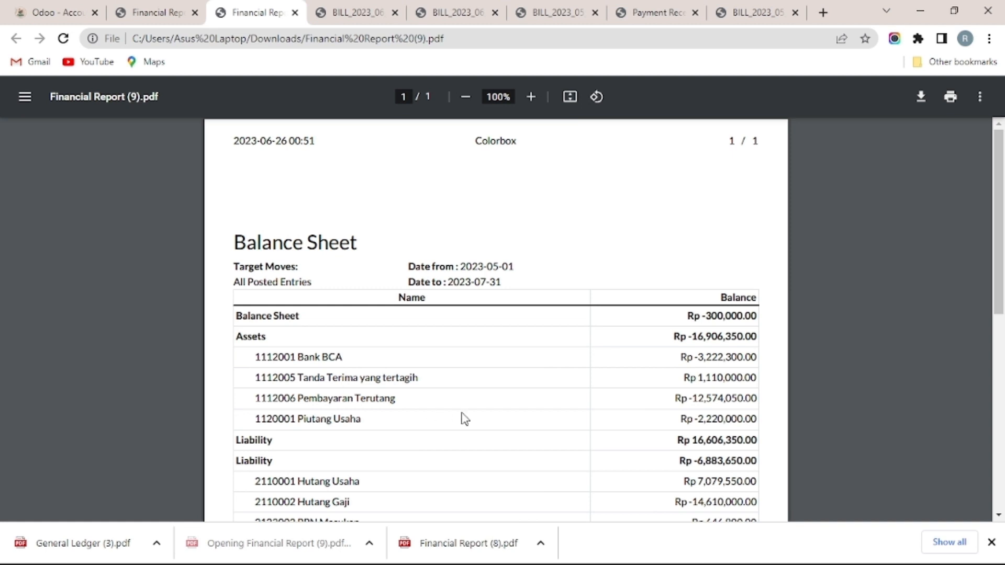
scroll(493, 352, "down", 1)
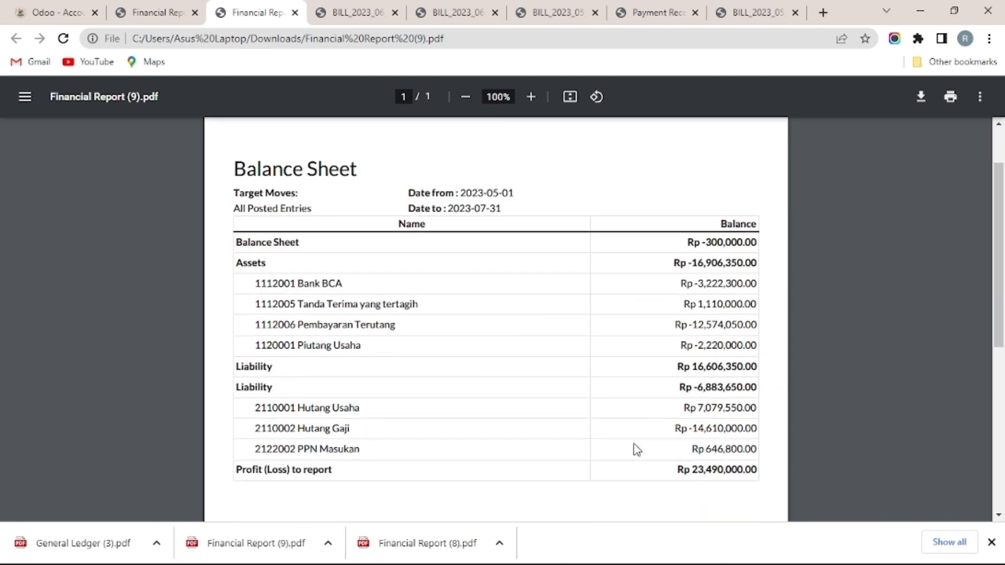
Open the downloaded General Ledger (3) PDF and review the Bank BCA, Rekening Suspensi and Tanda Terima yang tertagih account entries
left_click(122, 541)
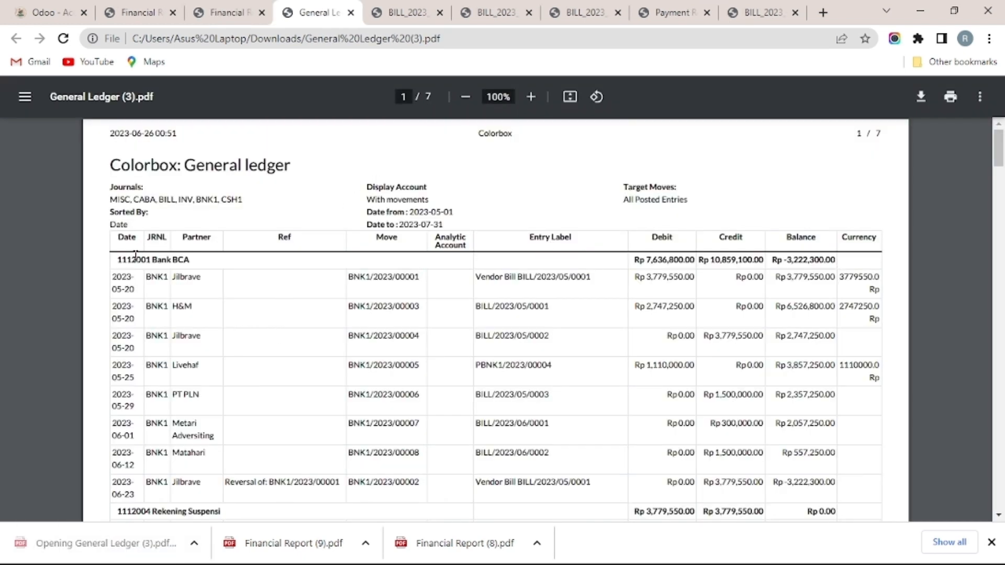
left_click_drag(115, 260, 191, 260)
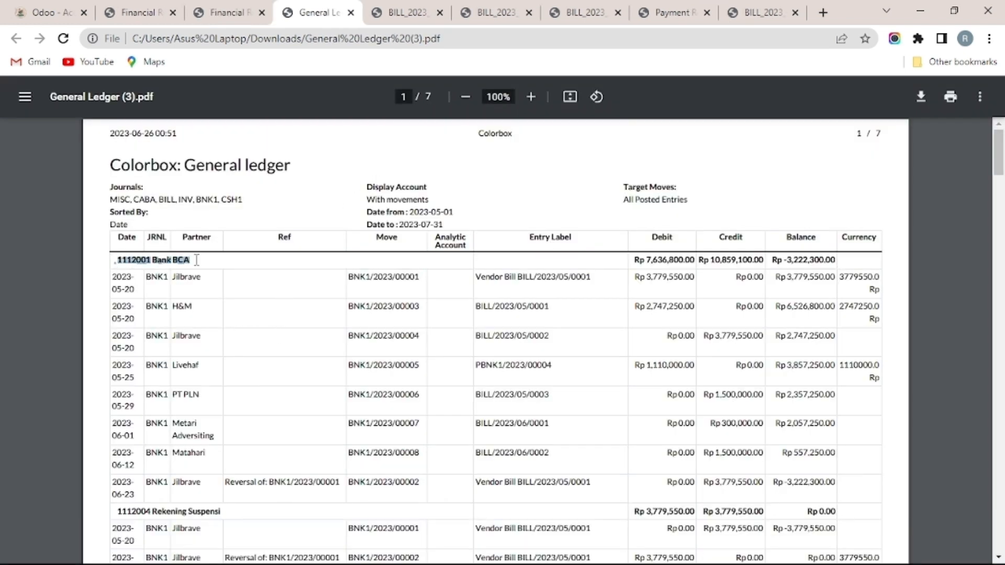
left_click(794, 226)
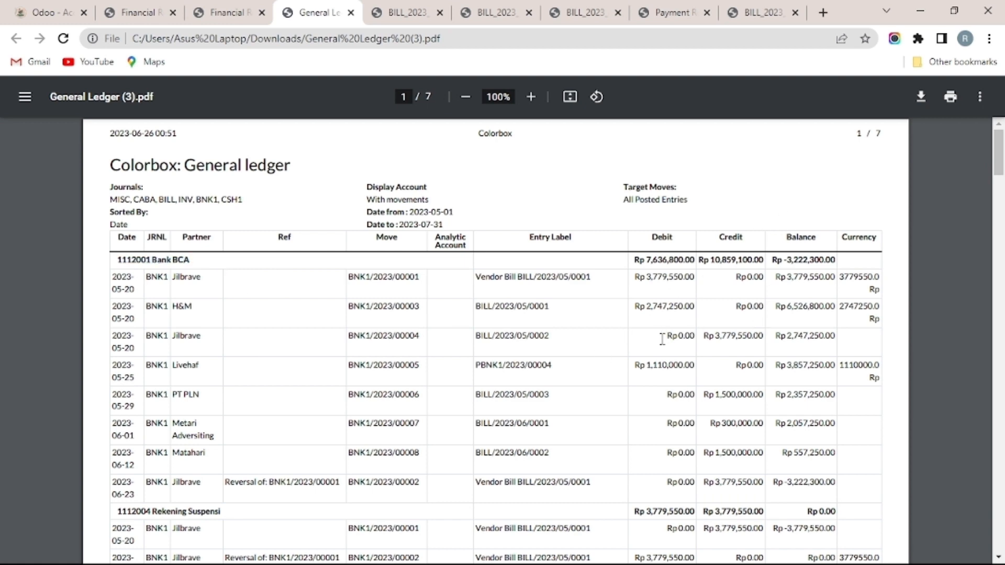
scroll(652, 408, "down", 3)
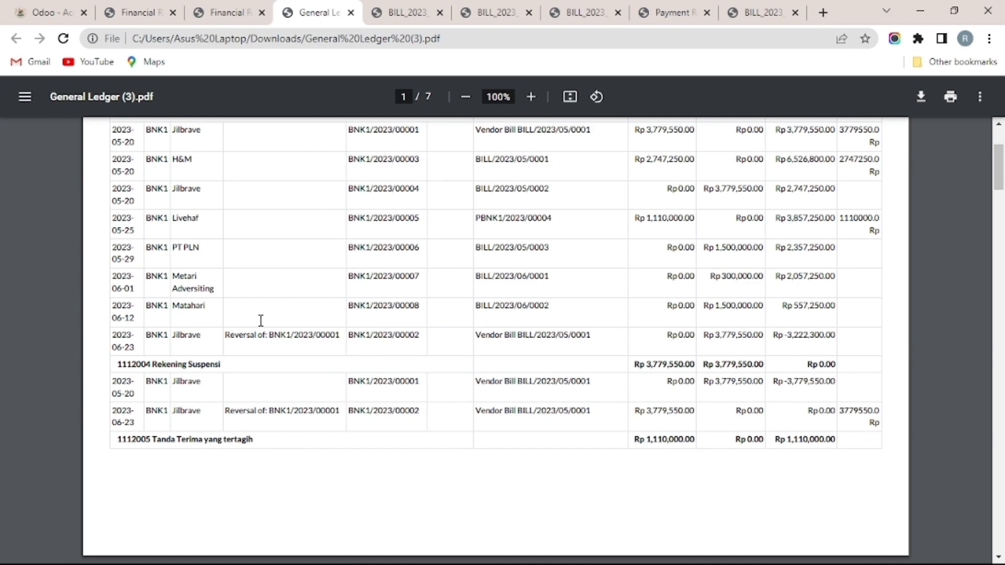
scroll(193, 355, "down", 2)
left_click_drag(113, 291, 199, 292)
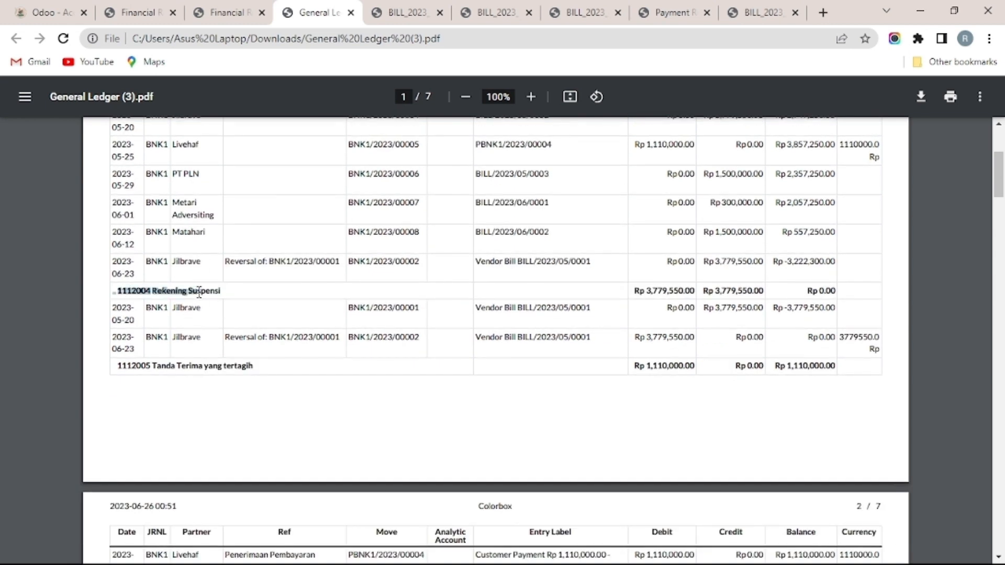
left_click_drag(115, 367, 212, 372)
Review the ledger's remaining accounts from Pembayaran Terutang, Piutang Usaha and Beban Iklan Dibayar Dimuka through to PPN Masukan on page 5
scroll(219, 364, "down", 8)
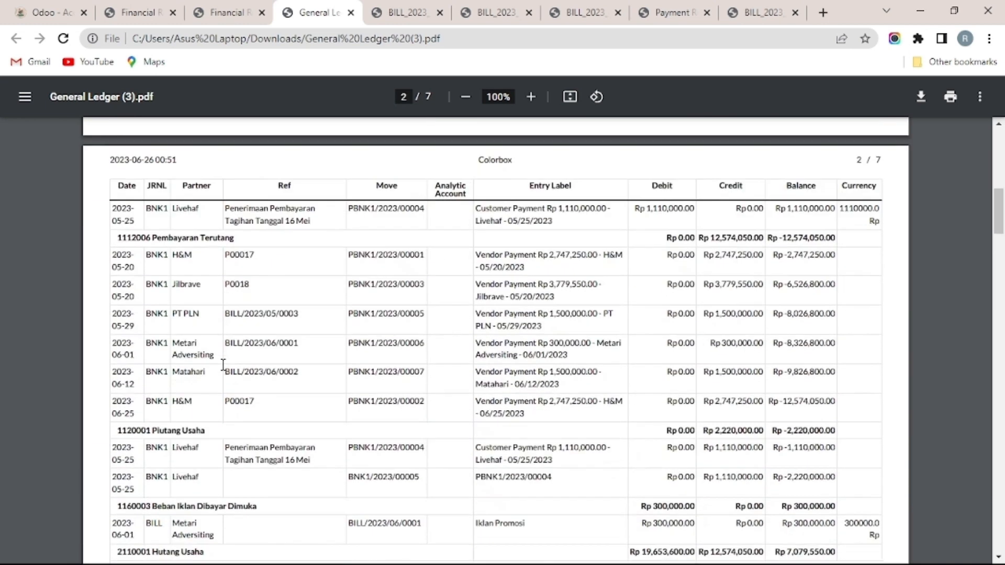
left_click_drag(114, 217, 175, 224)
scroll(189, 301, "down", 2)
left_click_drag(131, 263, 154, 264)
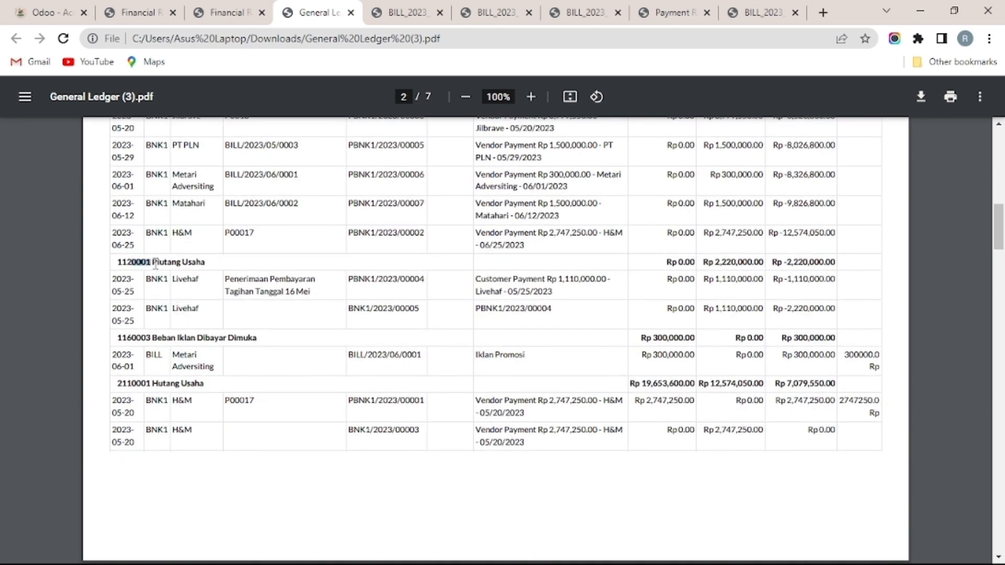
left_click_drag(141, 341, 185, 341)
scroll(164, 314, "down", 4)
scroll(163, 313, "down", 20)
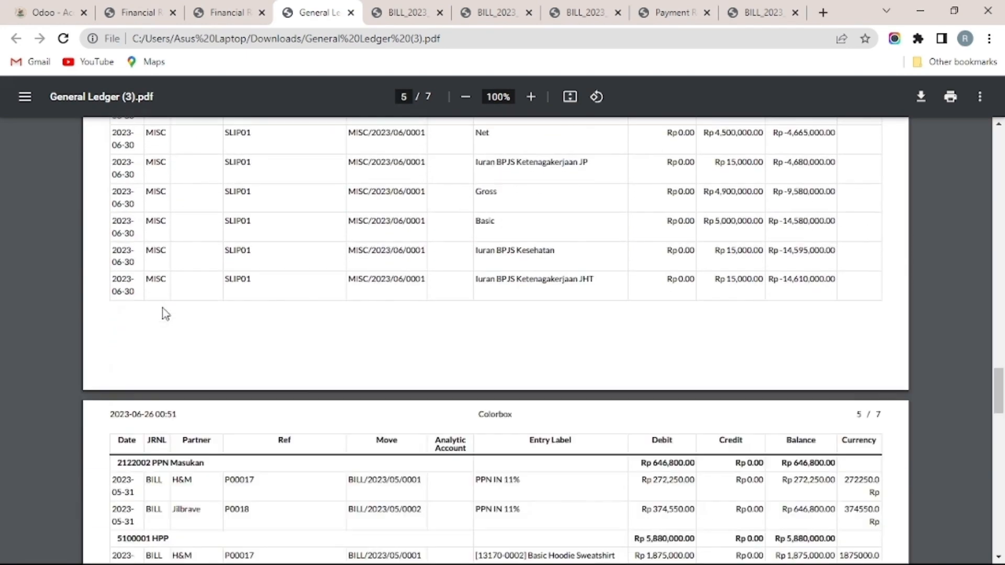